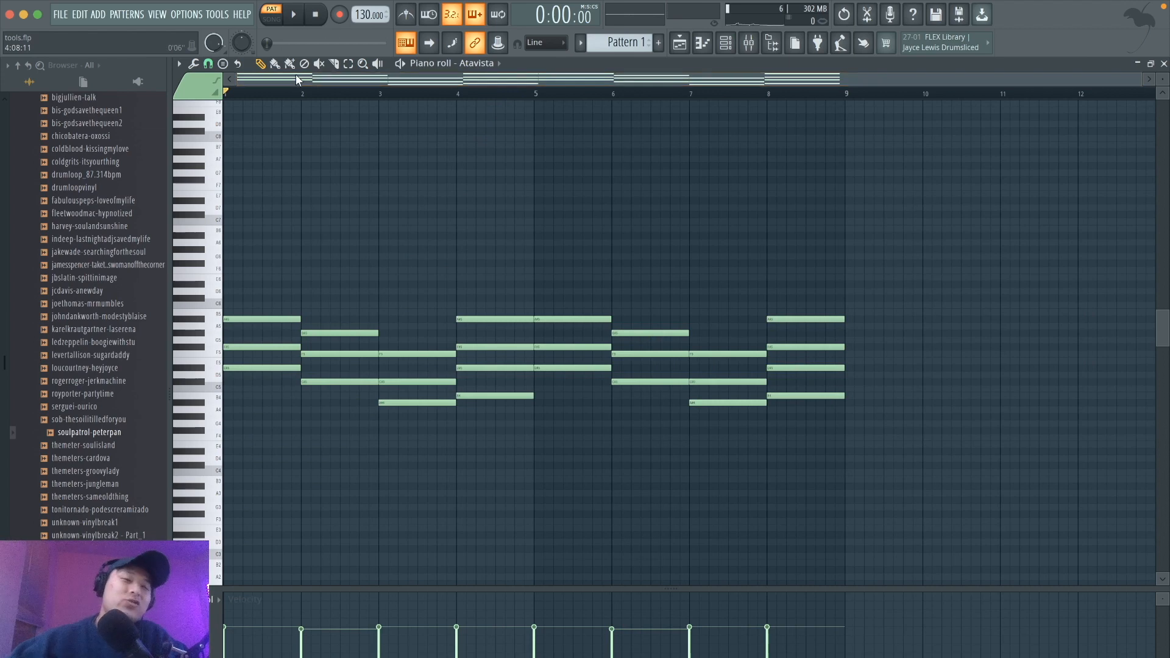
pyautogui.scroll(3, 299, 291)
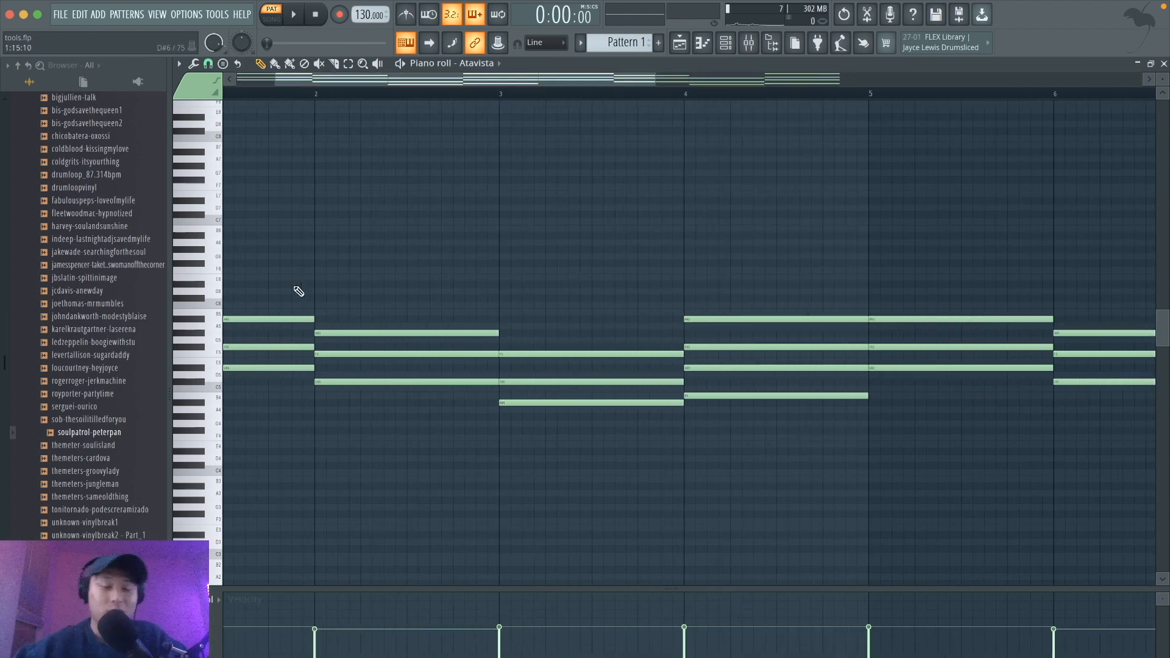
pyautogui.scroll(-4, 298, 291)
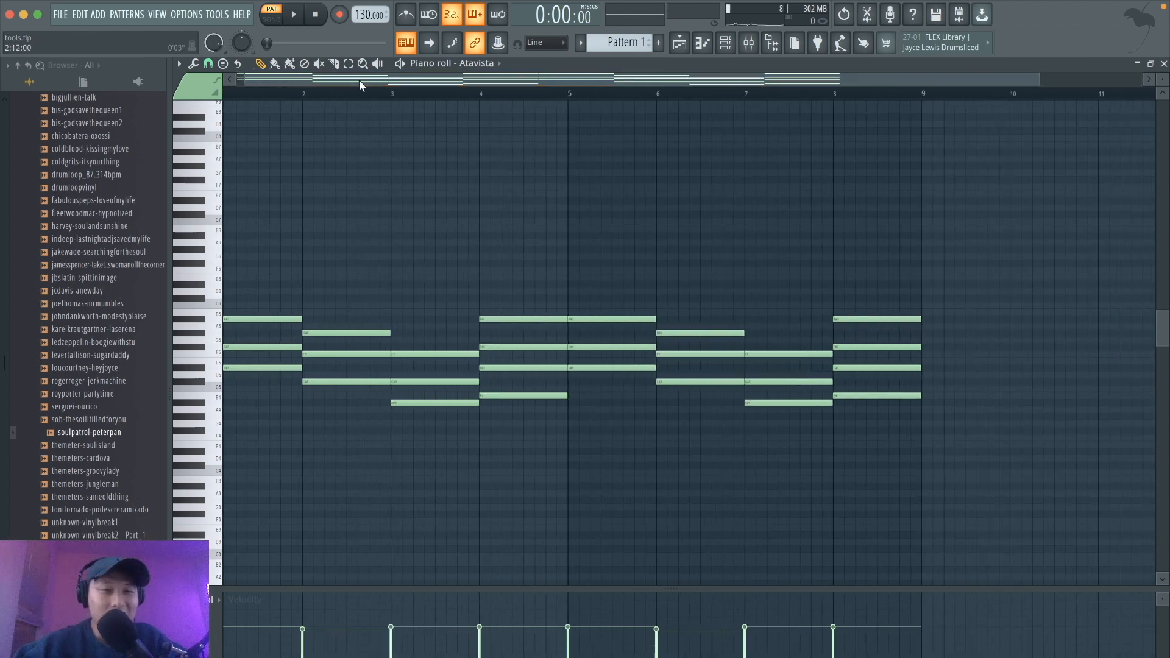
pyautogui.moveTo(359, 79); pyautogui.dragTo(251, 76)
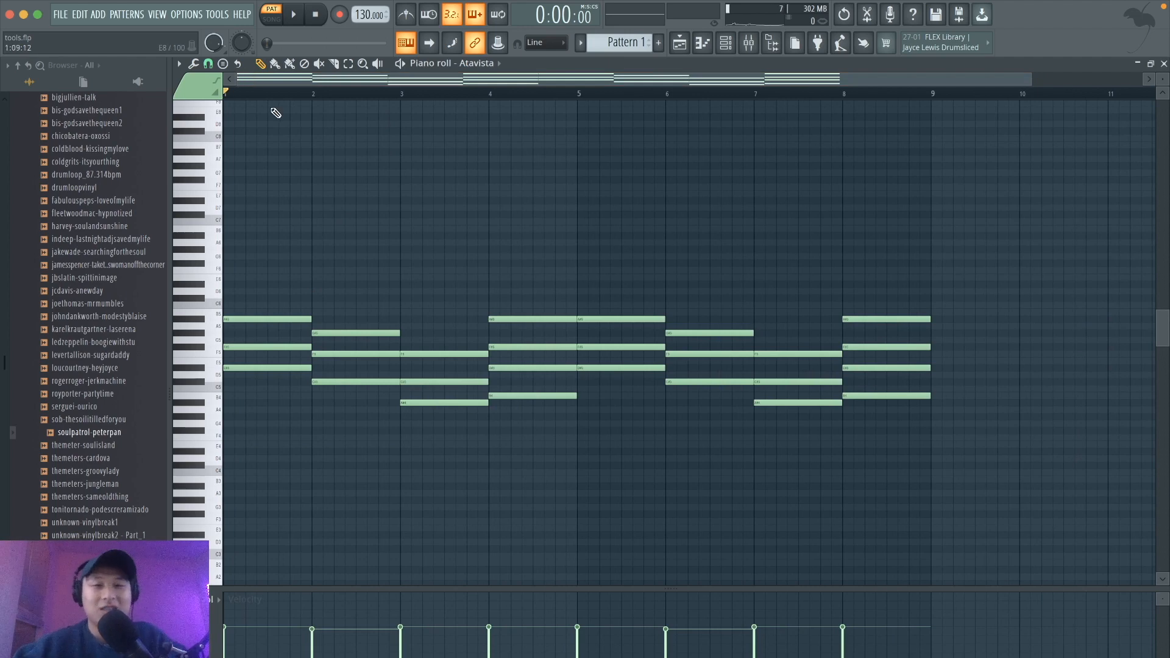
# Check the Atavista channel in the channel rack and play back its chord progression in the piano roll.
pyautogui.click(725, 43)
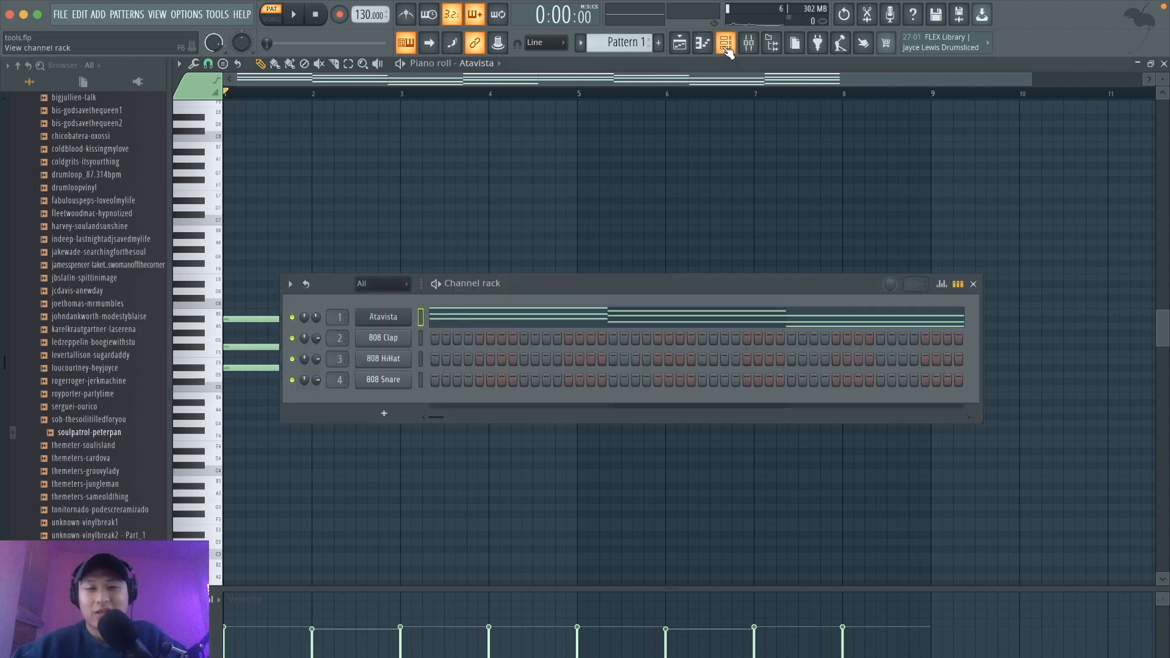
pyautogui.click(383, 316)
pyautogui.click(929, 169)
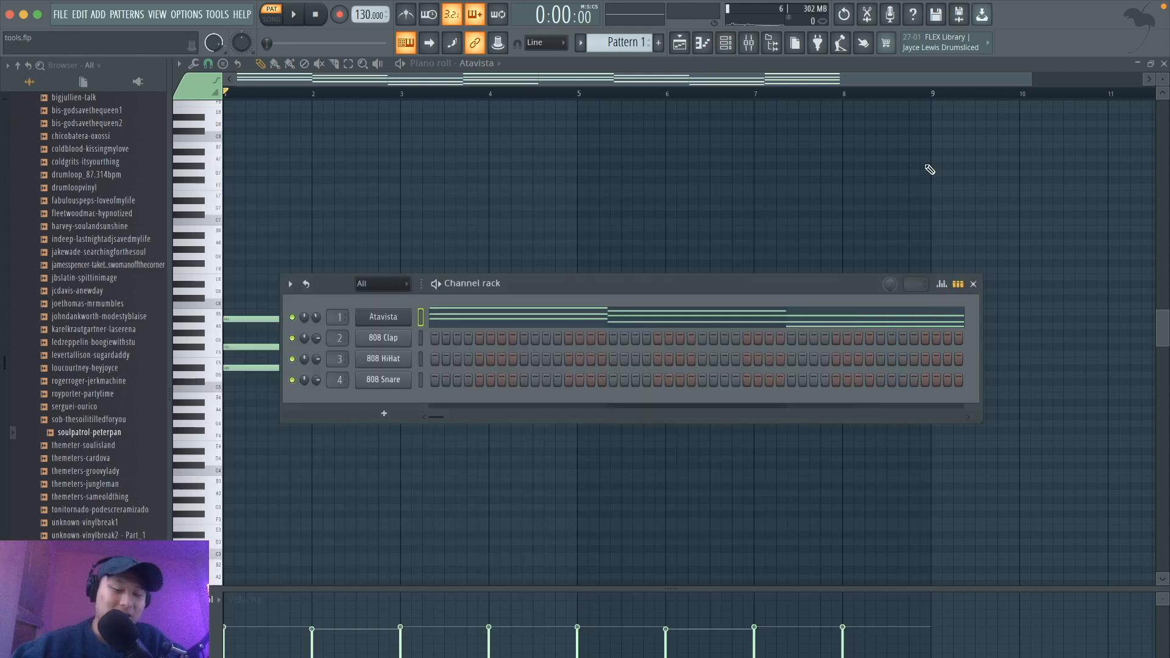
pyautogui.keyDown('super'); pyautogui.click(804, 179); pyautogui.keyUp('super')
pyautogui.press('space')
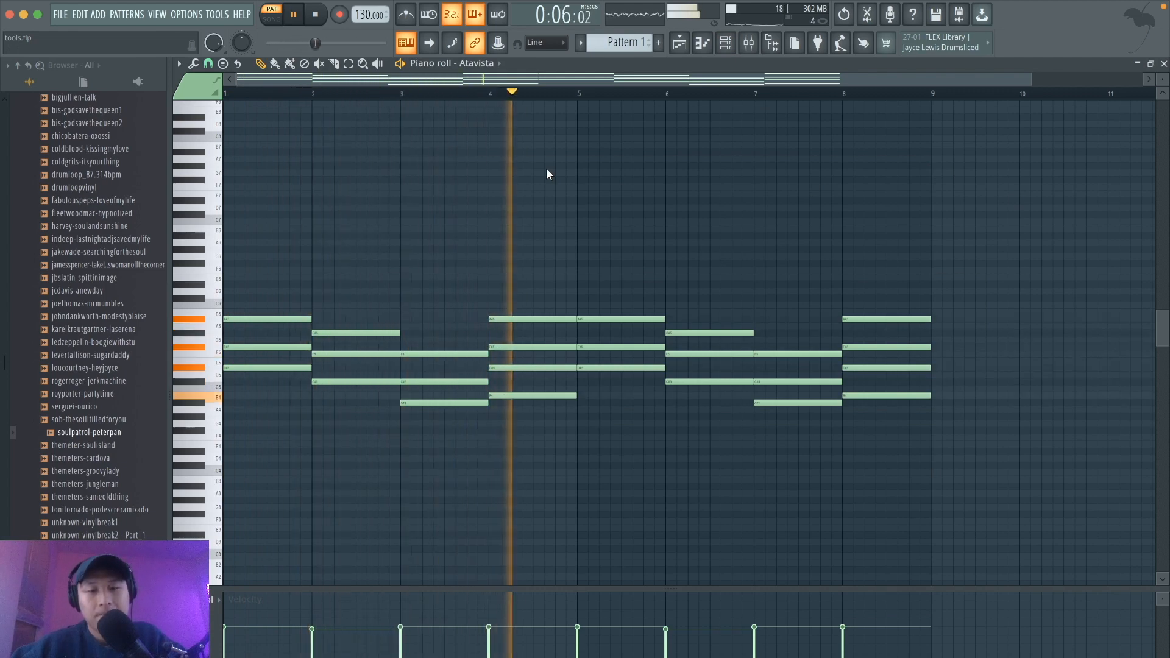
pyautogui.press('space')
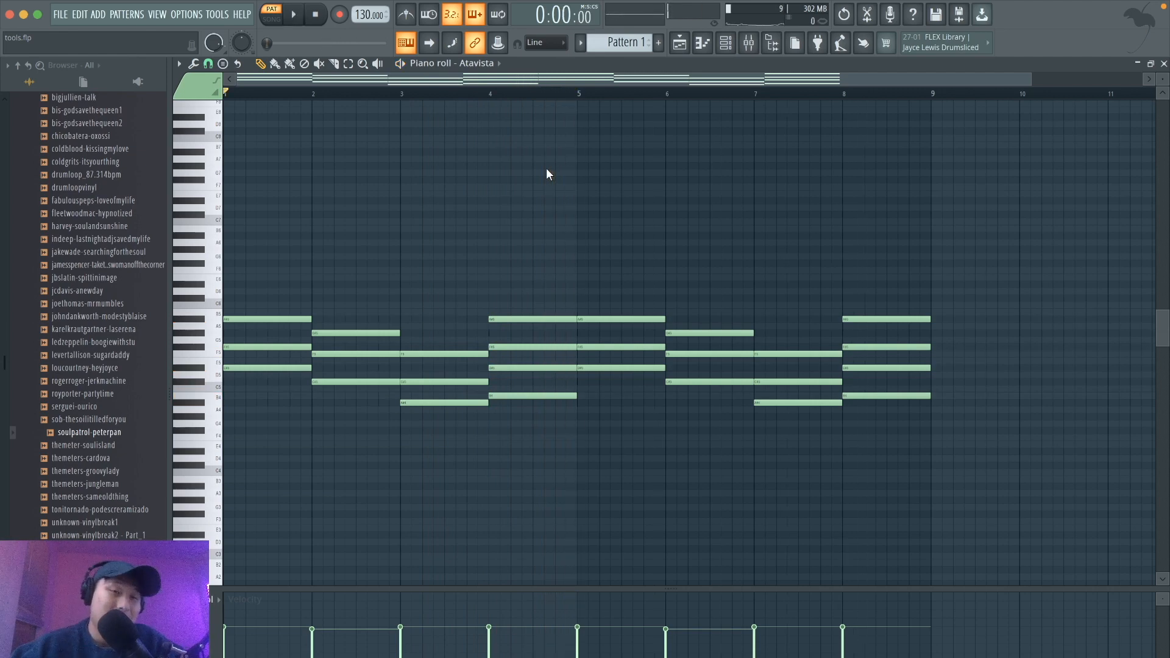
# Try arpeggiating the whole chord progression with the Default pattern, play it back and increase the time multiplier.
pyautogui.click(193, 63)
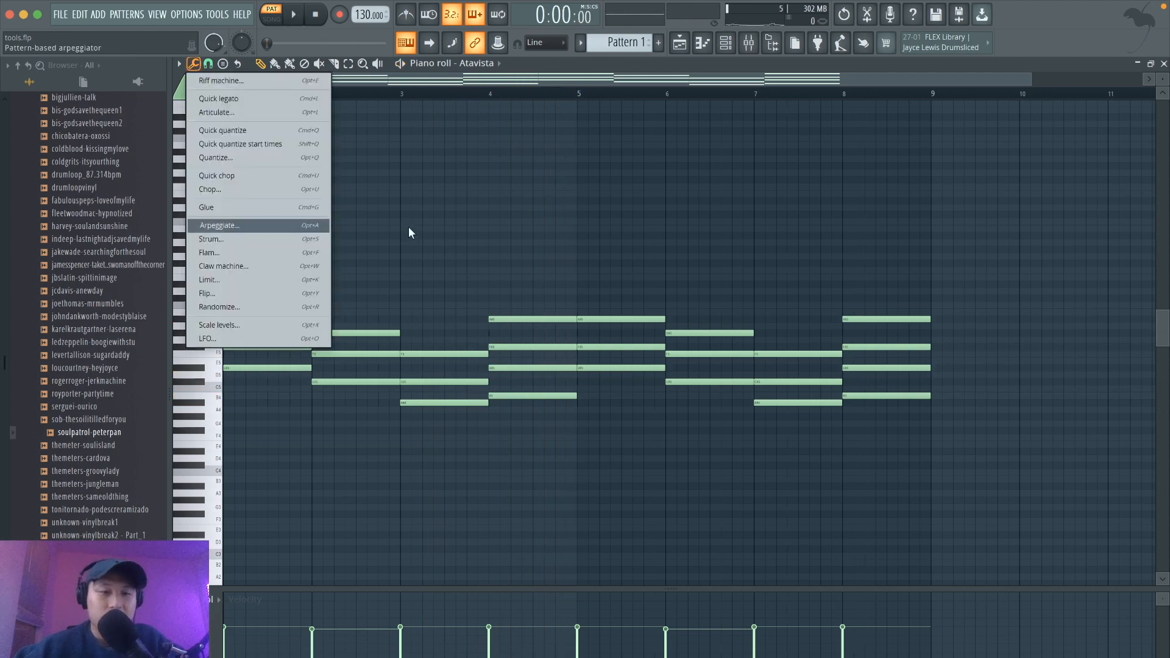
pyautogui.click(298, 226)
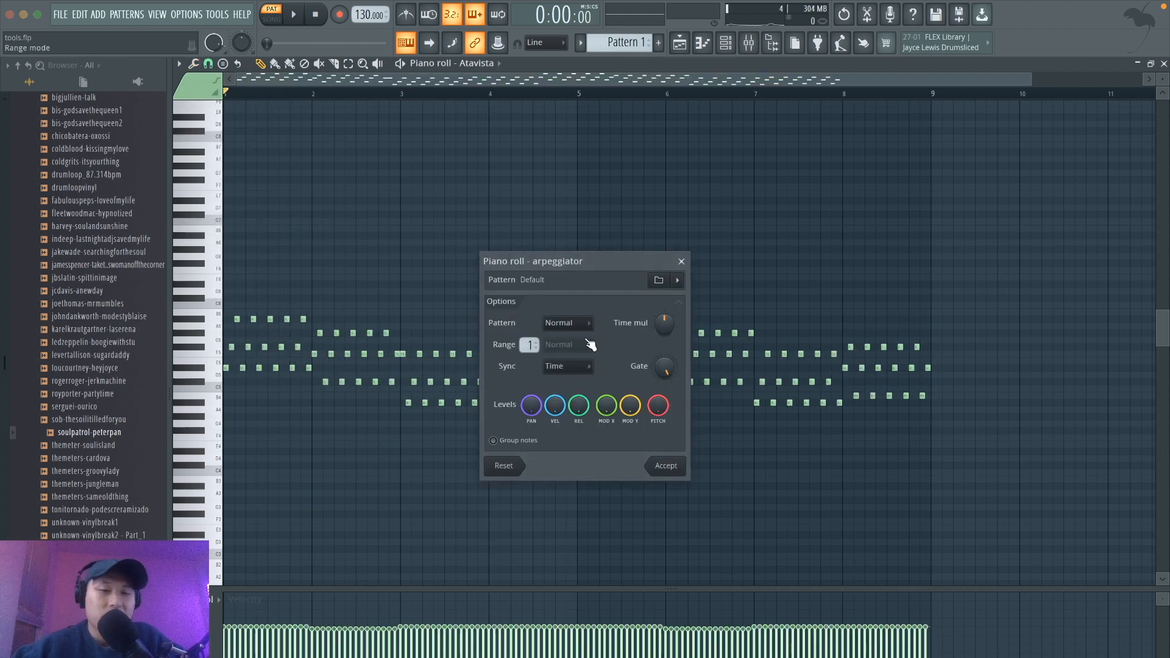
pyautogui.press('space')
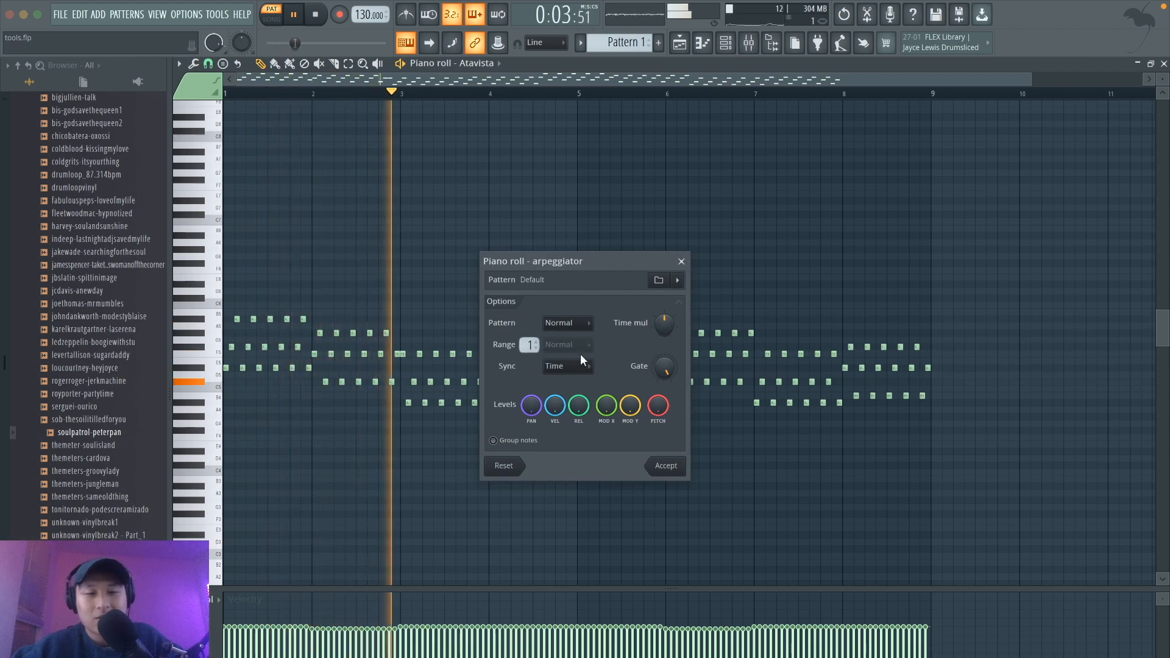
pyautogui.press('space')
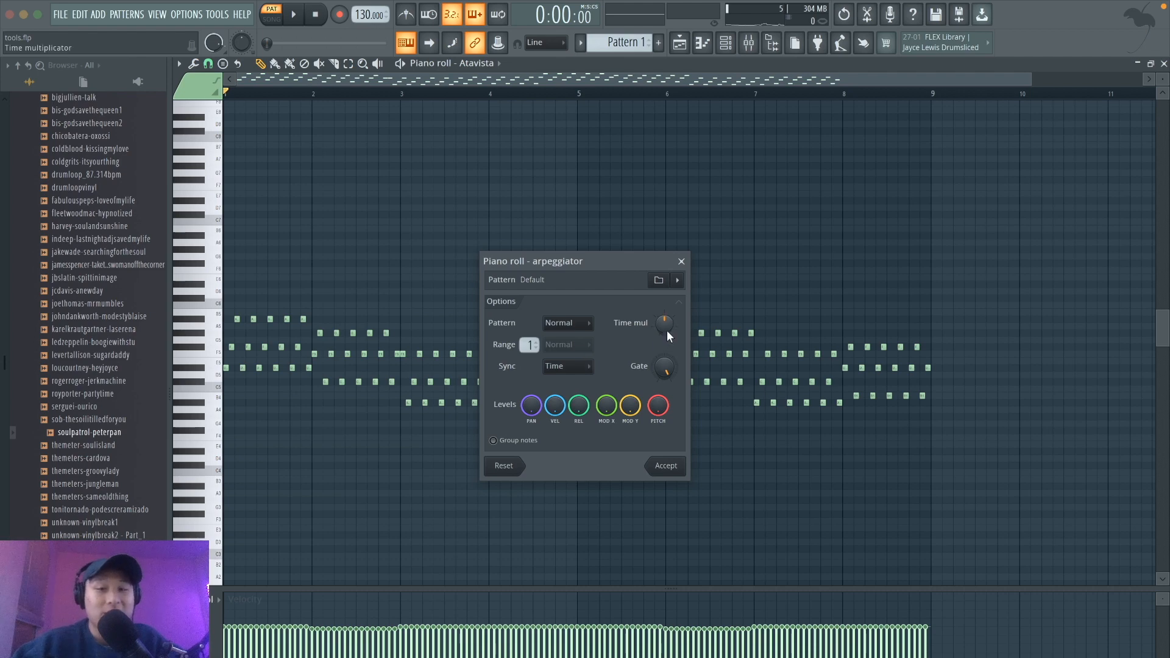
pyautogui.moveTo(664, 327); pyautogui.dragTo(664, 289)
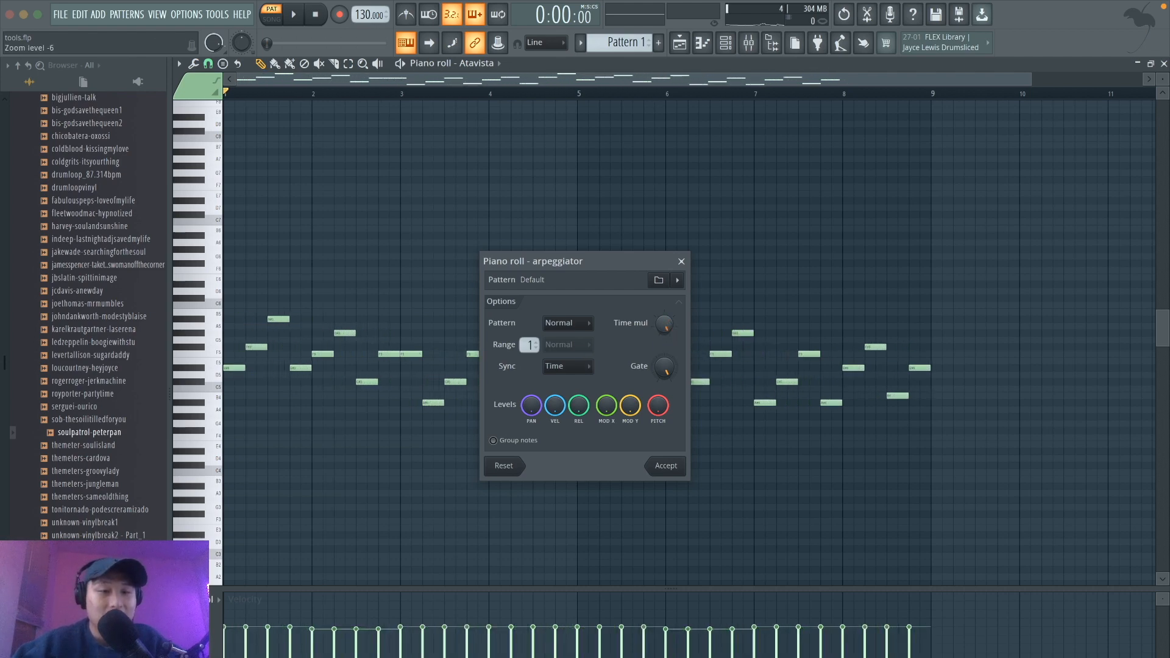
pyautogui.press('space')
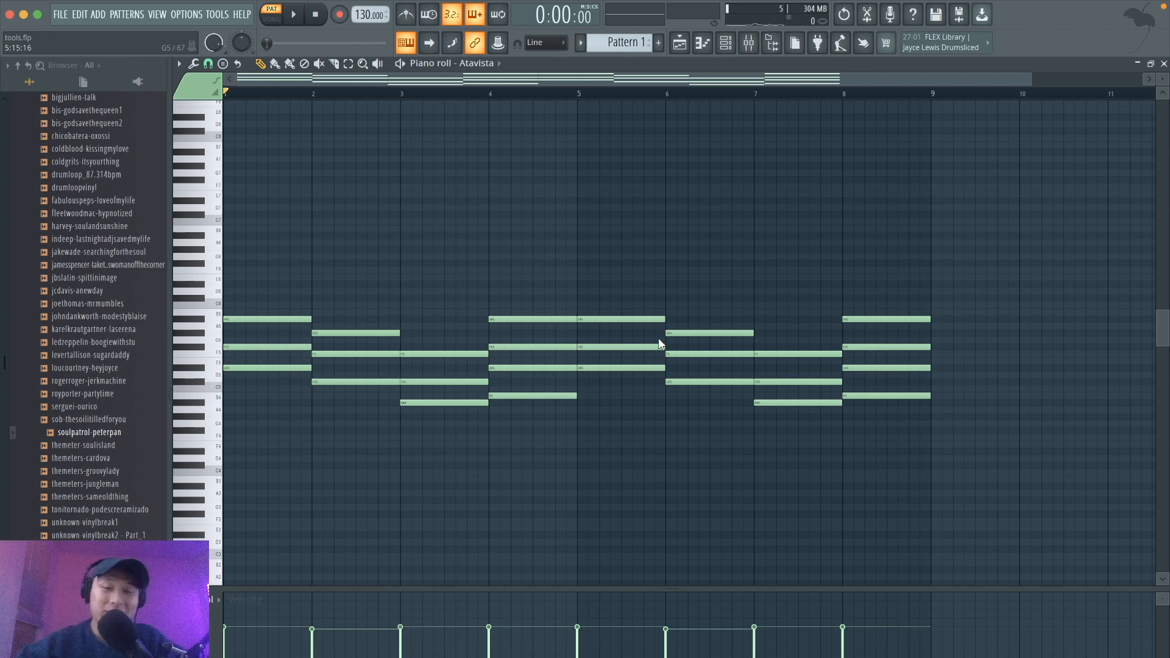
# Select all the chord notes and place a duplicate of them one octave higher.
pyautogui.moveTo(915, 464); pyautogui.dragTo(214, 250)
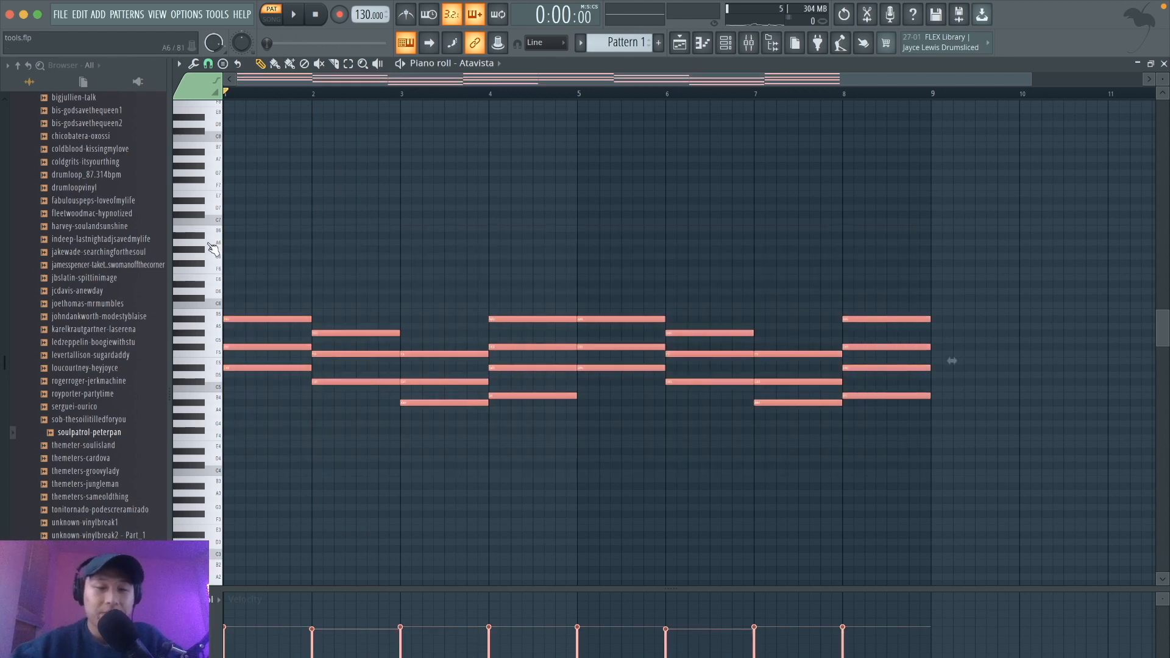
pyautogui.moveTo(235, 318); pyautogui.dragTo(212, 268)
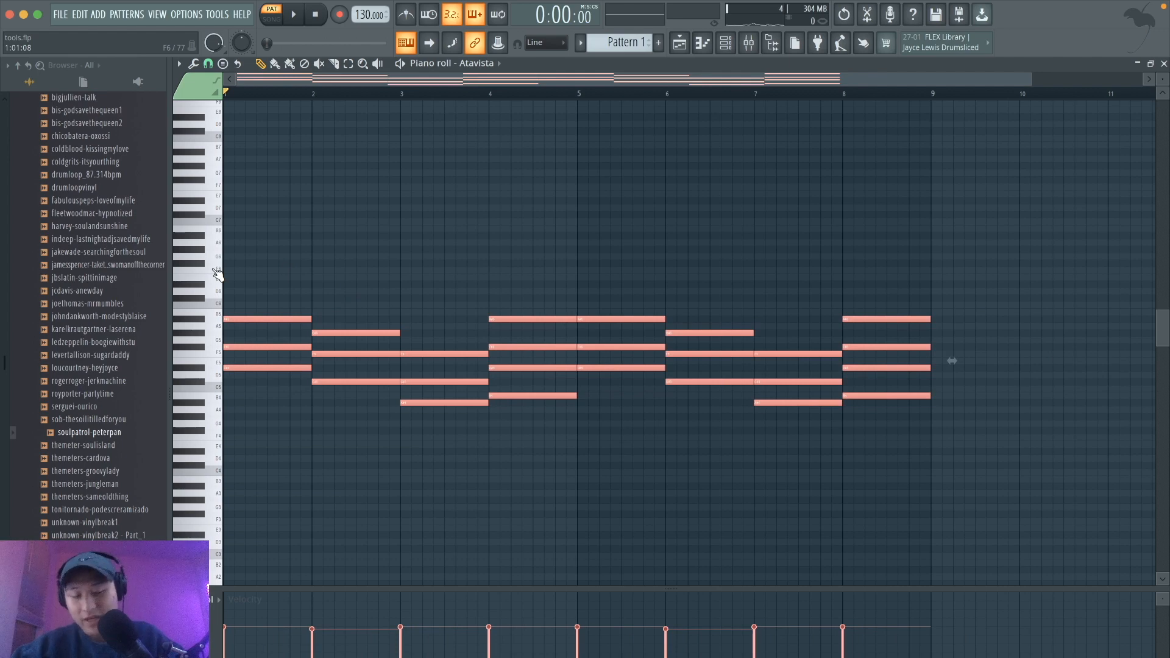
pyautogui.hotkey('ctrl', 'Up')
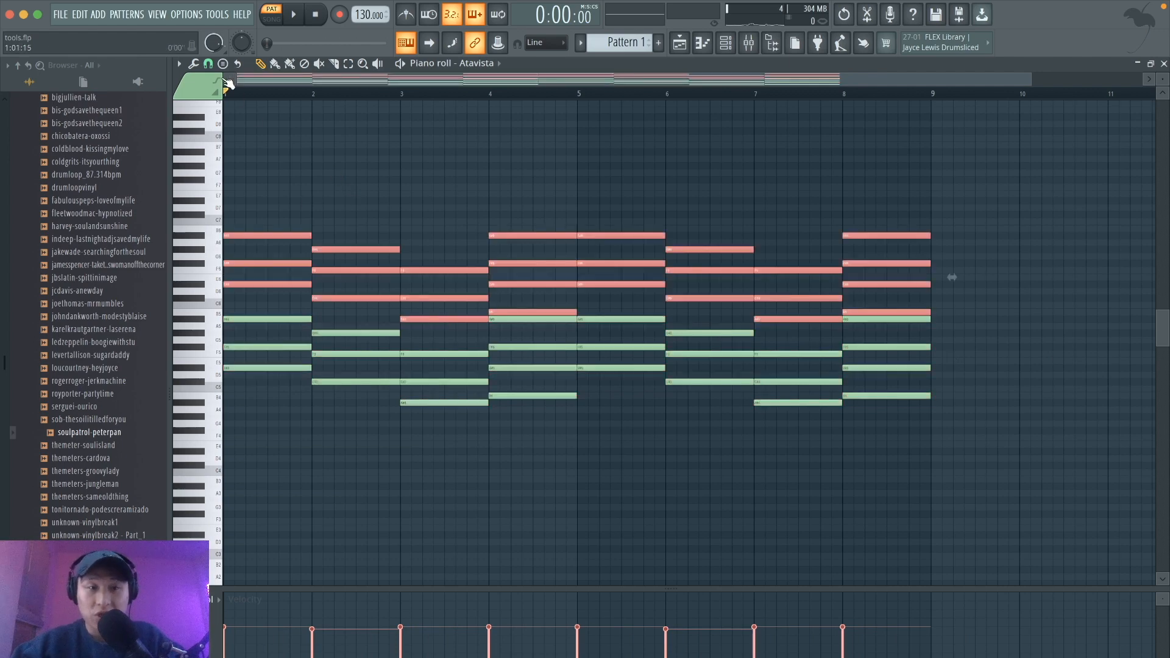
# Apply the arpeggiator to the selected upper chords, increase the time multiplier slightly and play back the result.
pyautogui.click(208, 63)
pyautogui.click(196, 64)
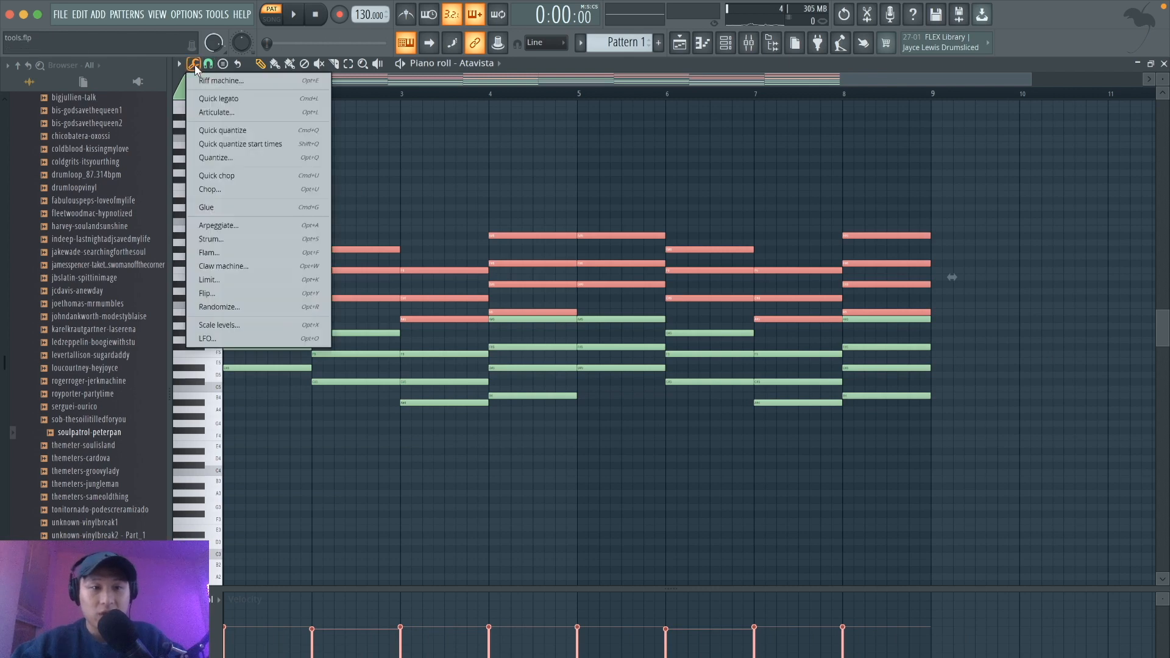
pyautogui.click(232, 226)
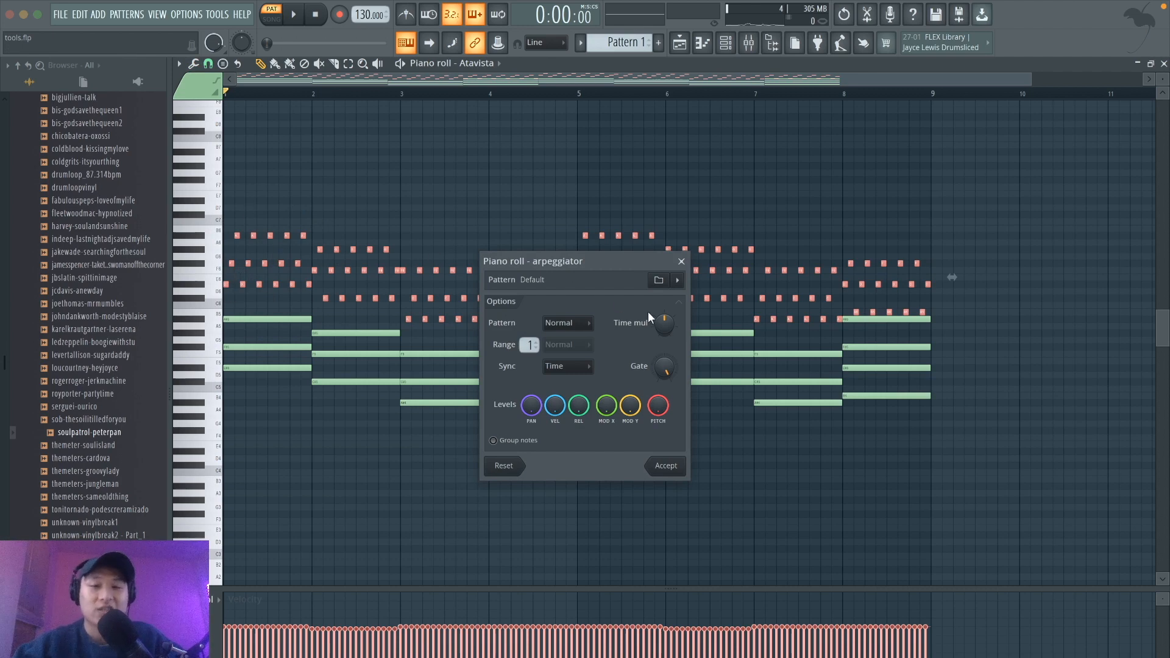
pyautogui.moveTo(664, 323); pyautogui.dragTo(663, 314)
pyautogui.press('space')
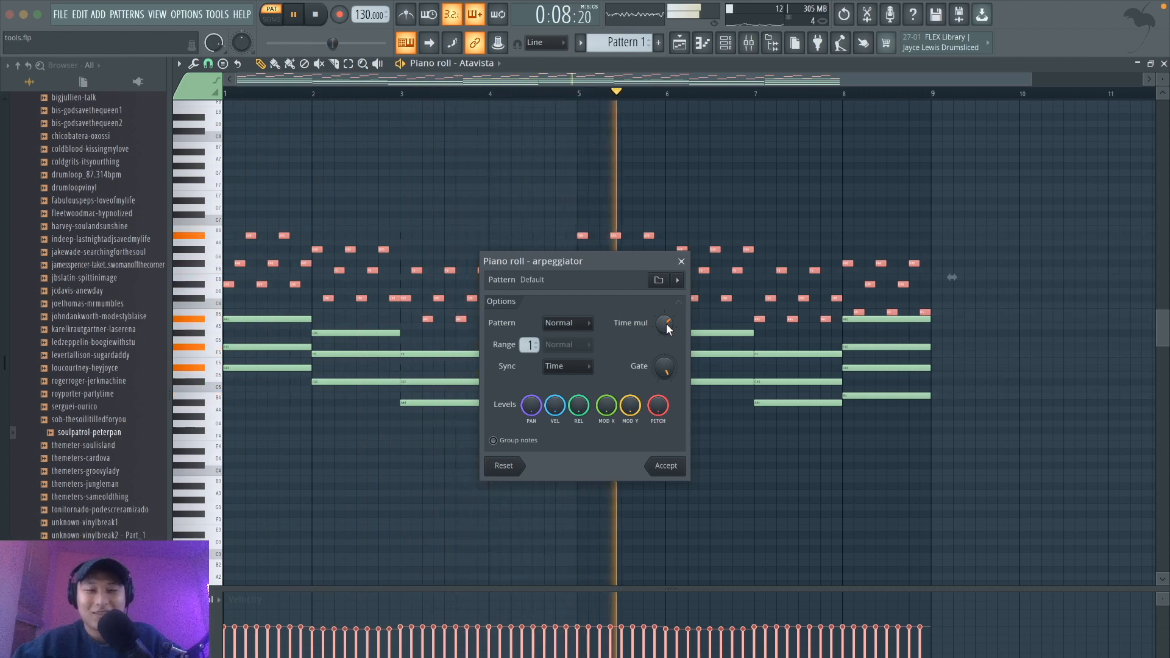
pyautogui.press('space')
# Try two slower arpeggio speeds by increasing the time multiplier further, playing back each one.
pyautogui.moveTo(666, 324); pyautogui.dragTo(666, 308)
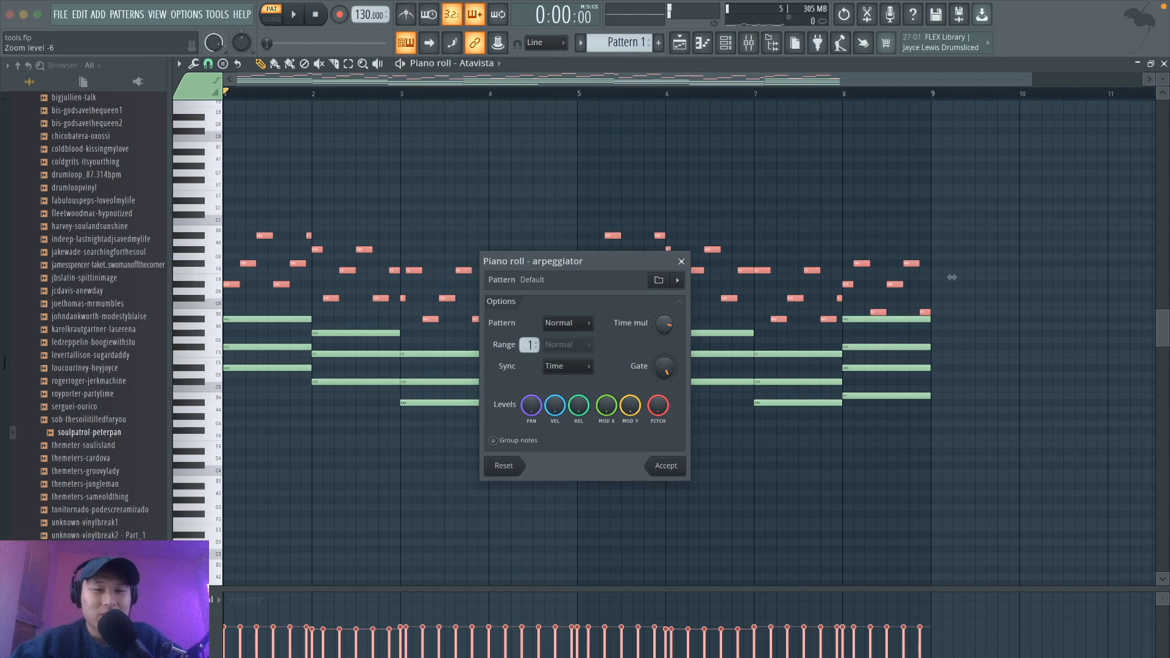
pyautogui.press('space')
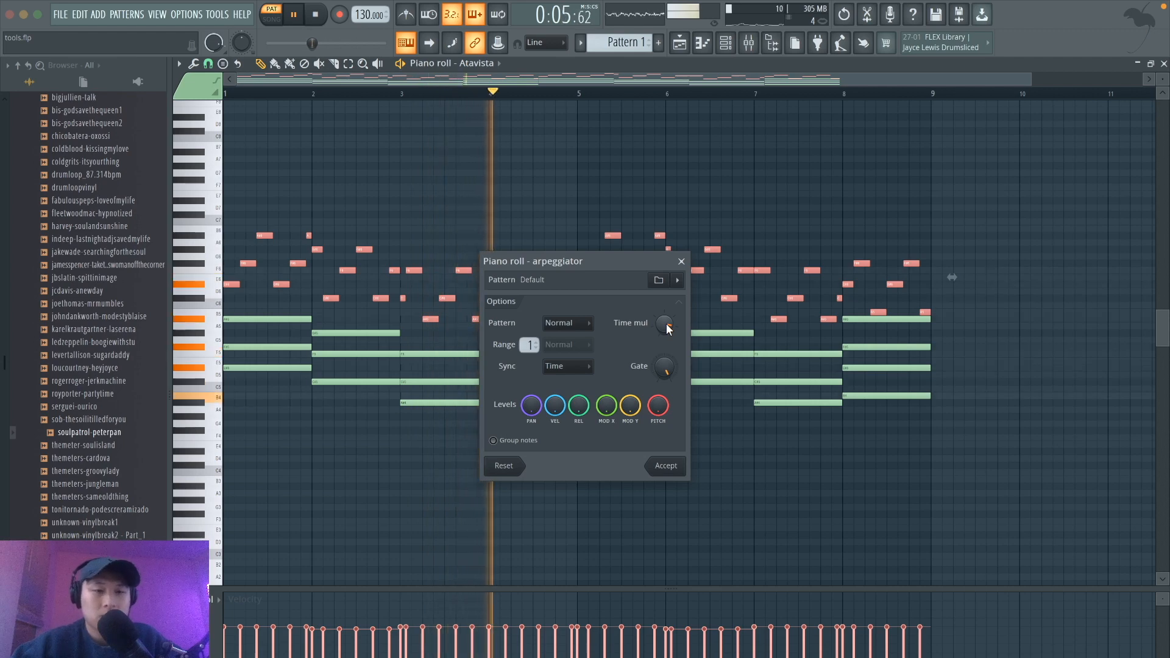
pyautogui.press('space')
pyautogui.moveTo(666, 324); pyautogui.dragTo(667, 313)
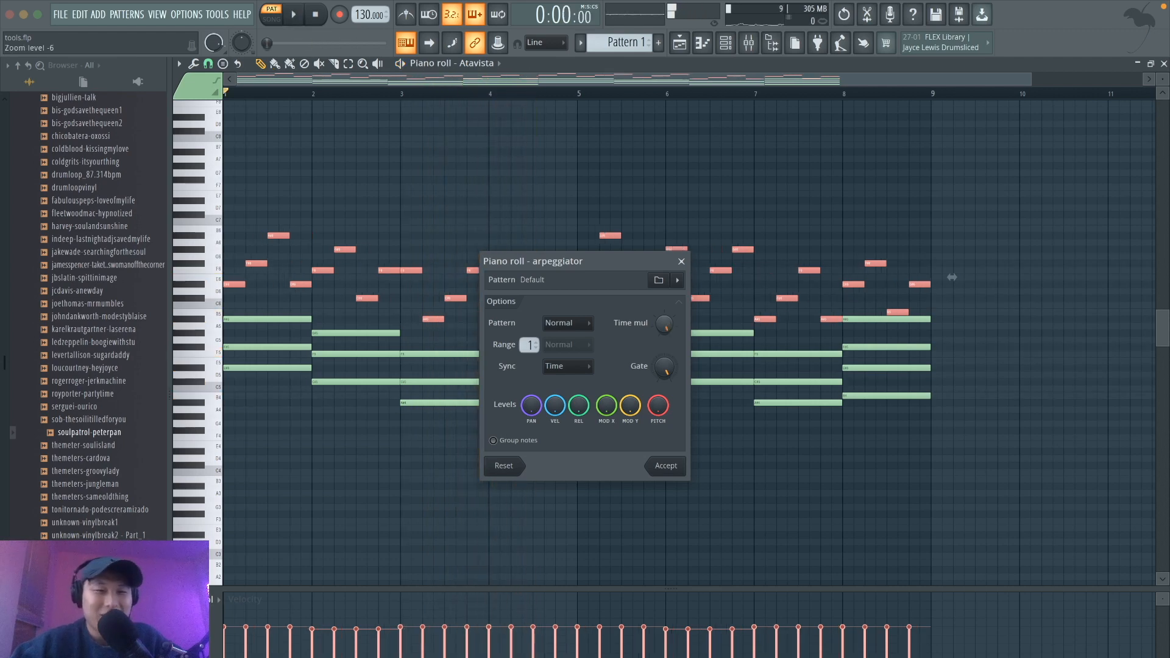
pyautogui.press('space')
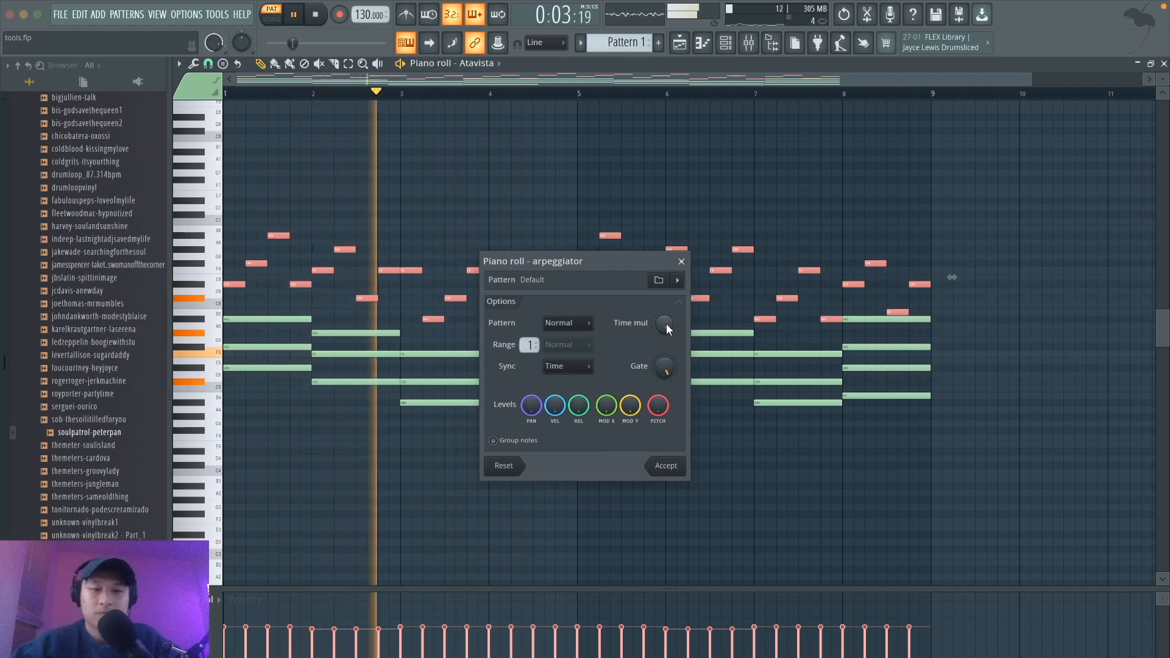
pyautogui.press('space')
# Reduce the arpeggio's time multiplier for shorter notes, accept the arpeggio, deselect the notes and listen to it with the chords.
pyautogui.scroll(2, 666, 324)
pyautogui.press('space')
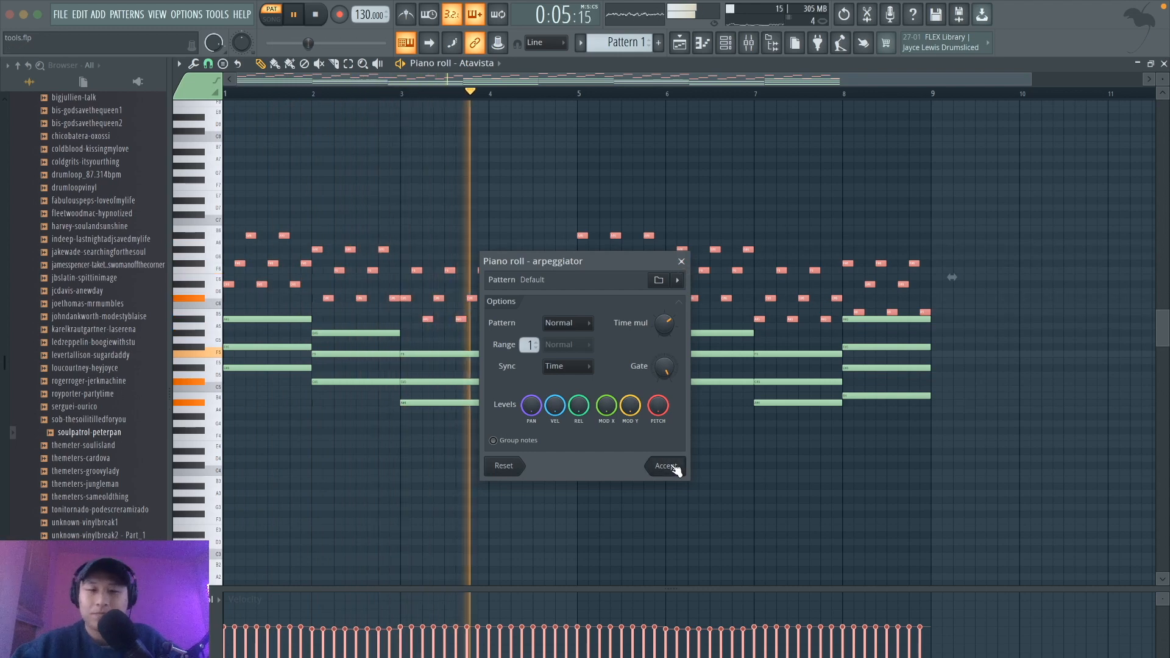
pyautogui.click(675, 467)
pyautogui.keyDown('super'); pyautogui.click(671, 465); pyautogui.keyUp('super')
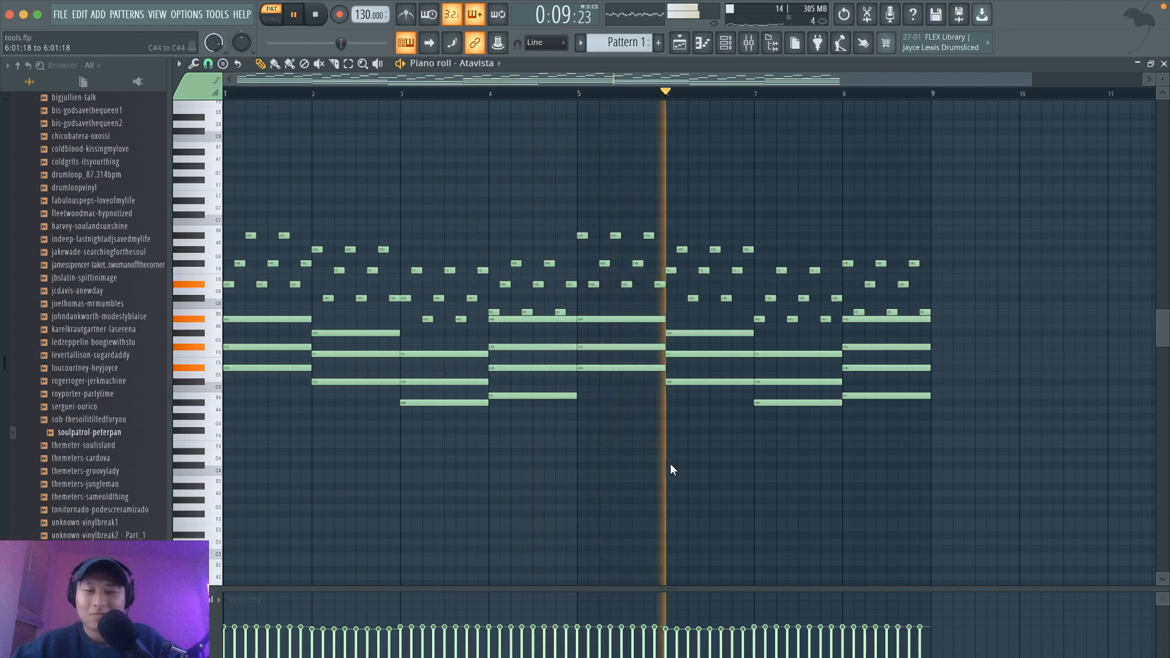
pyautogui.press('space')
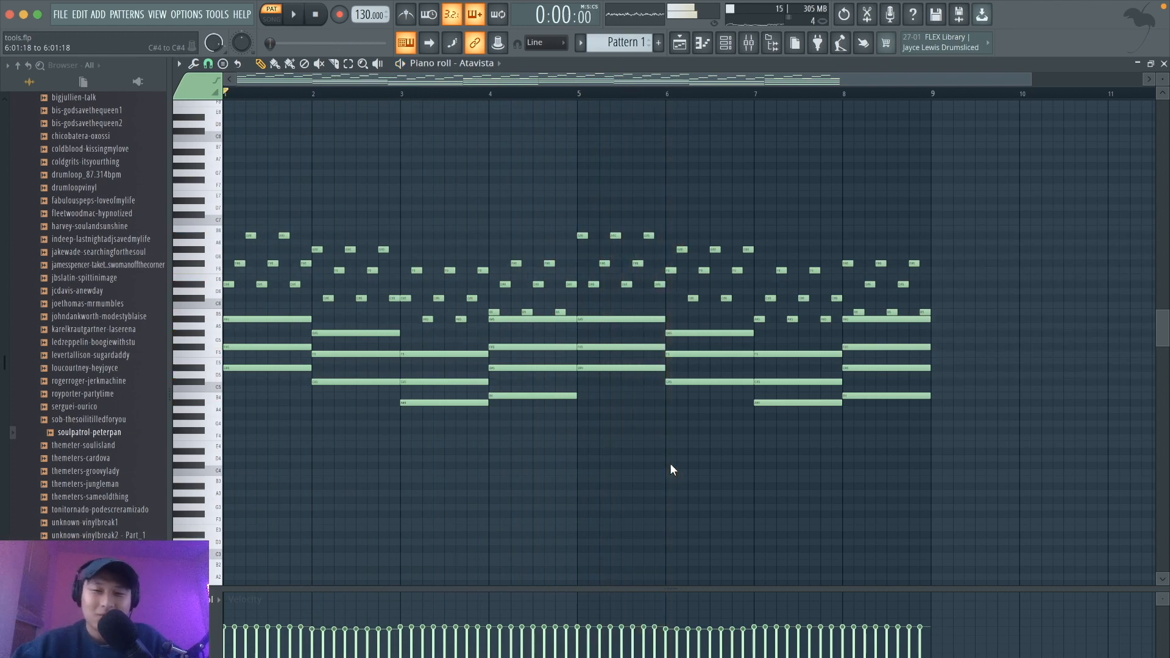
# Try randomizing the velocity levels of all the notes with the randomizer.
pyautogui.click(208, 64)
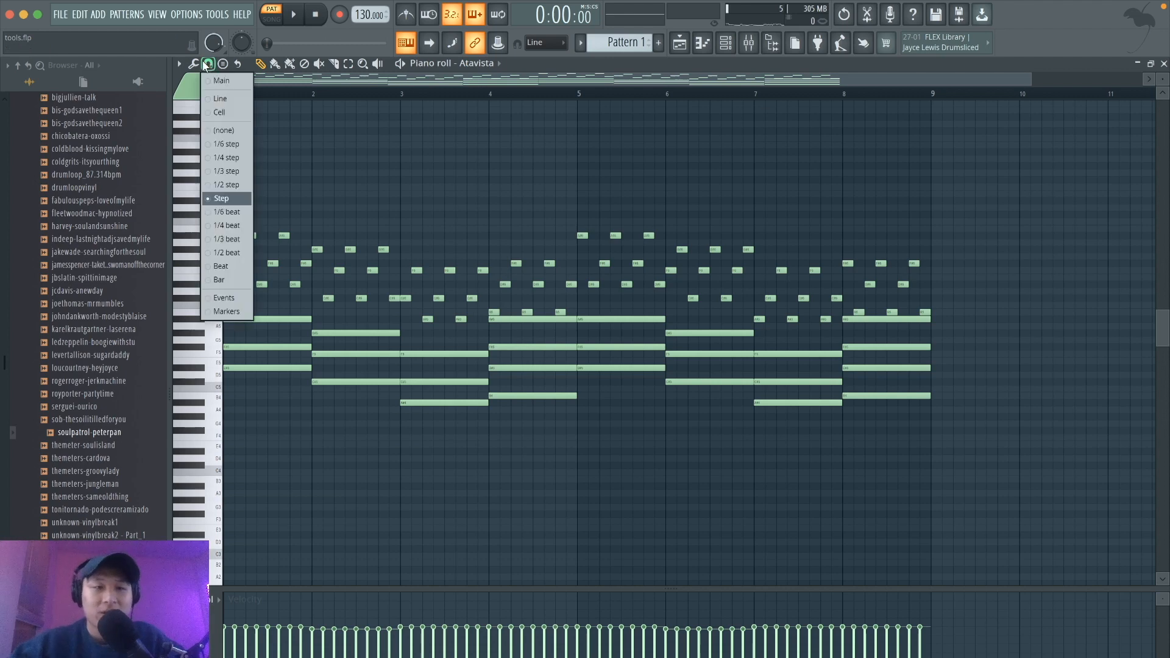
pyautogui.click(200, 67)
pyautogui.click(199, 63)
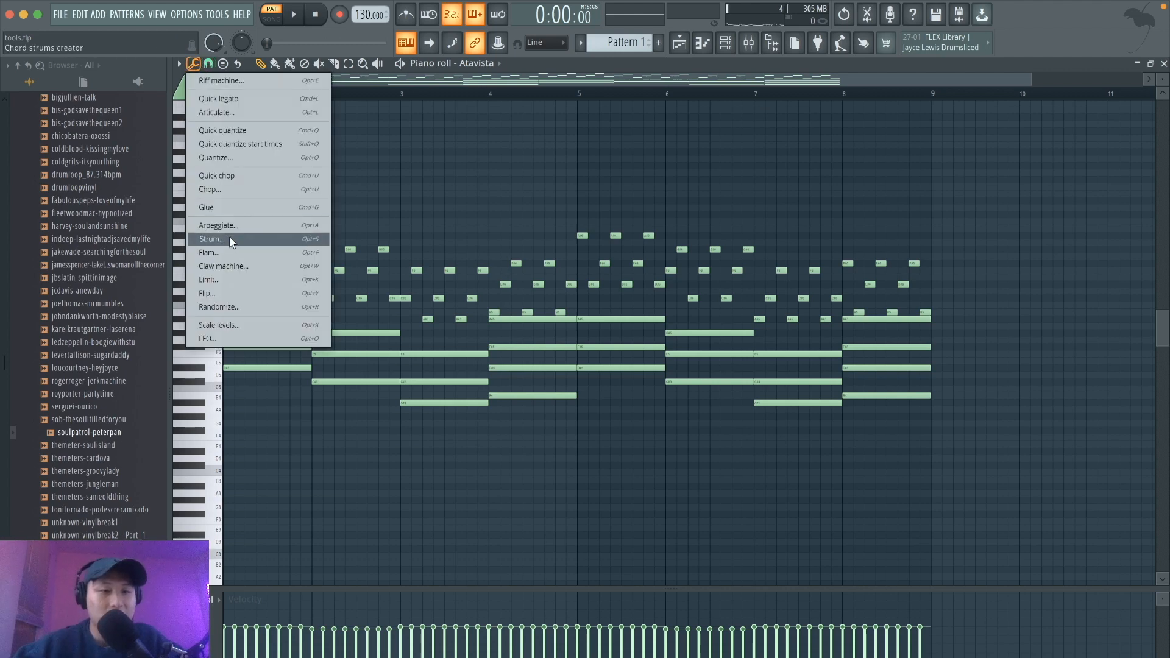
pyautogui.click(225, 306)
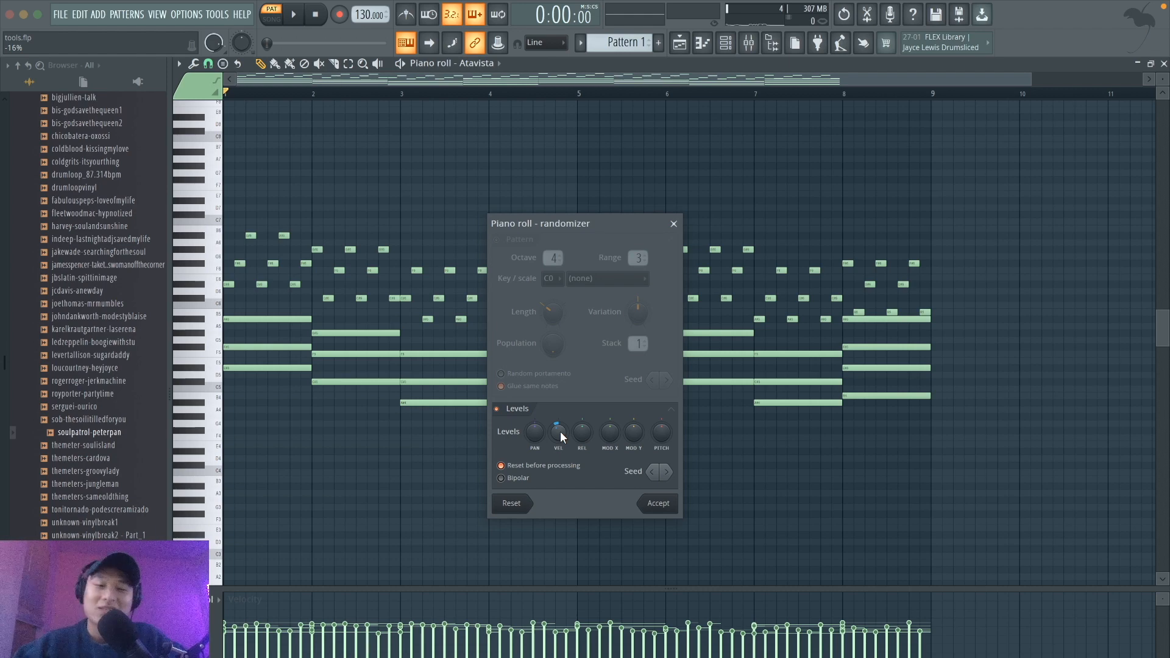
# Try strumming the notes with an increased start time strength in the strumizer and play back the effect.
pyautogui.click(193, 64)
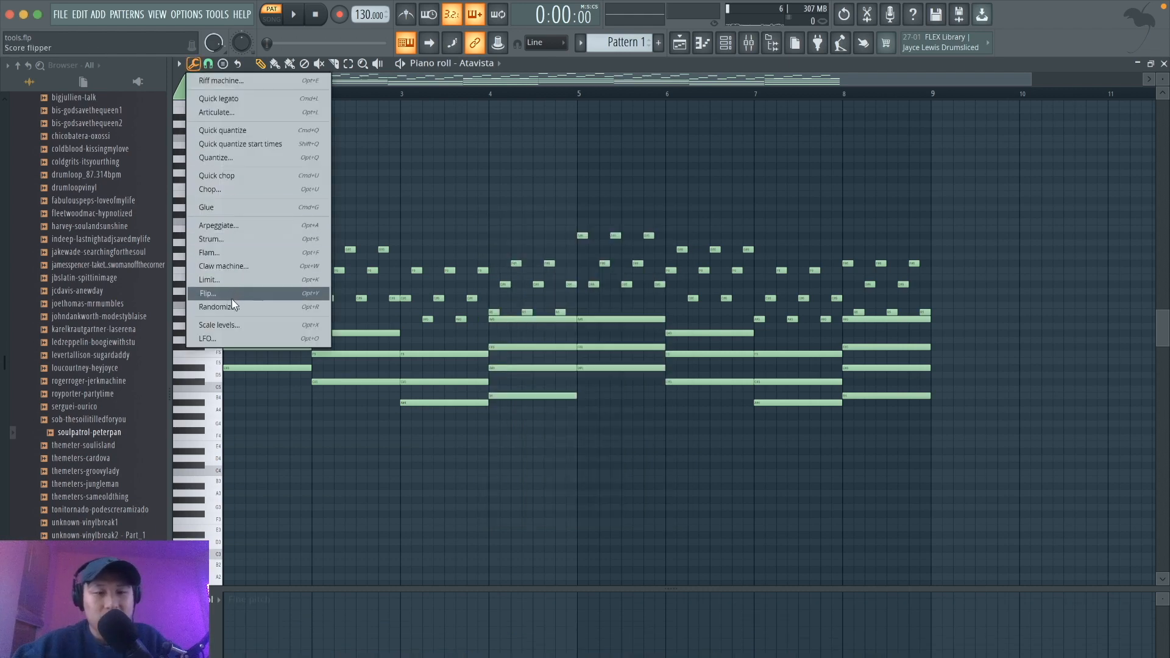
pyautogui.click(228, 237)
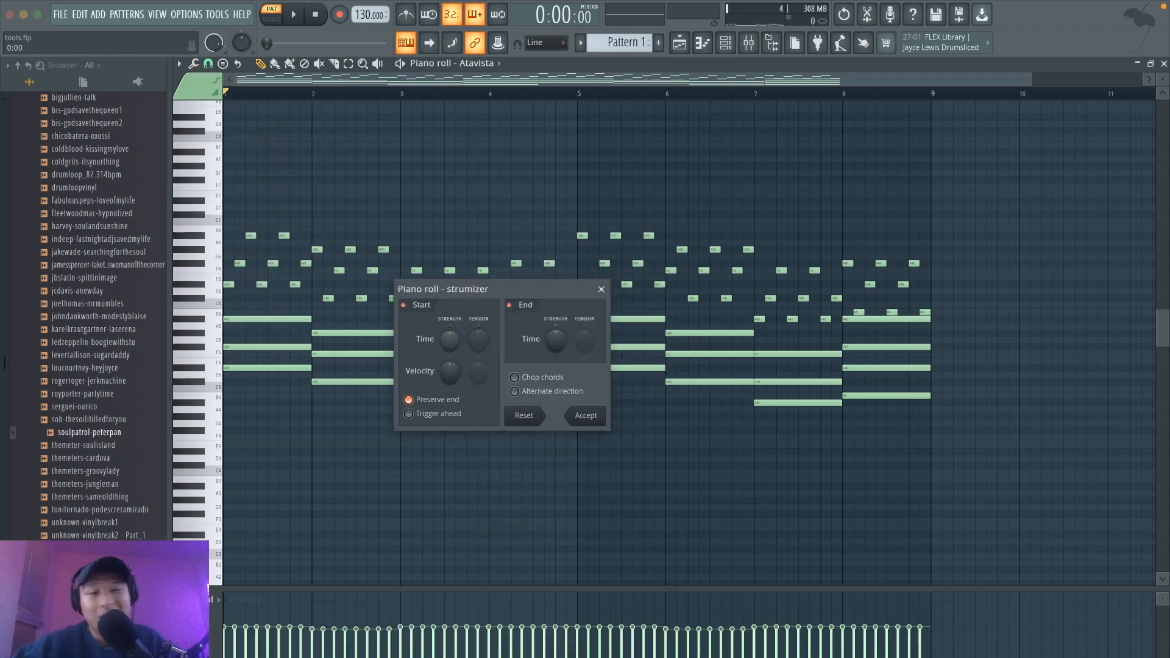
pyautogui.moveTo(450, 339)
pyautogui.mouseDown()
pyautogui.moveTo(449, 321)
pyautogui.moveTo(450, 341)
pyautogui.mouseUp()
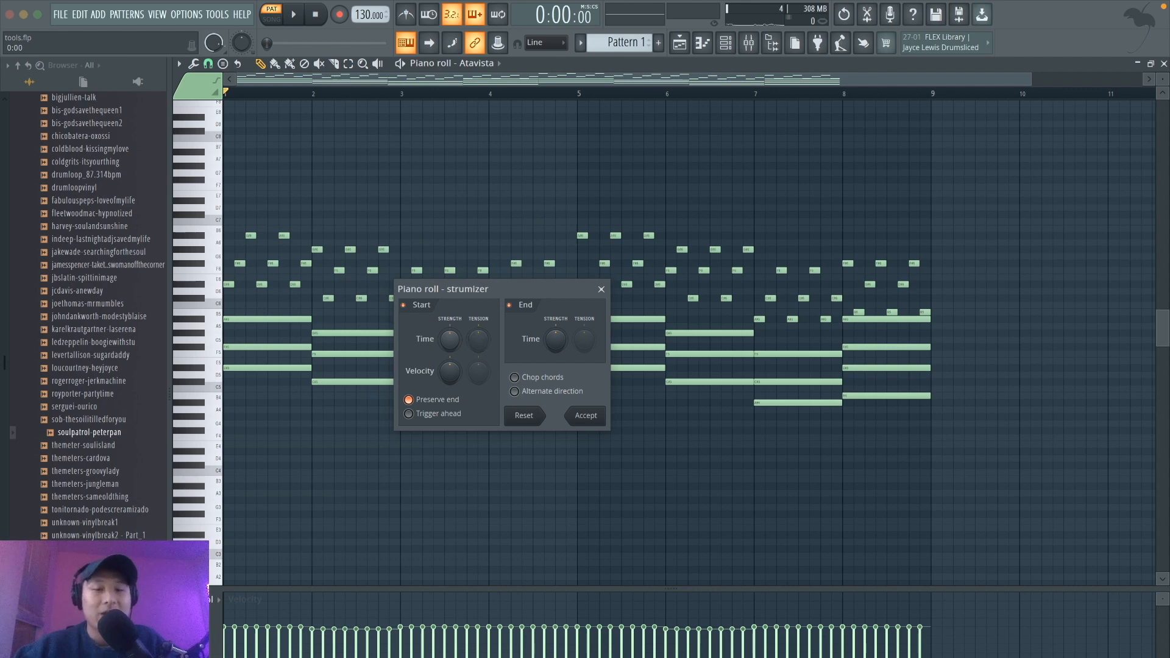
pyautogui.moveTo(450, 340); pyautogui.dragTo(447, 335)
pyautogui.press('space')
pyautogui.press('space')
pyautogui.press('space')
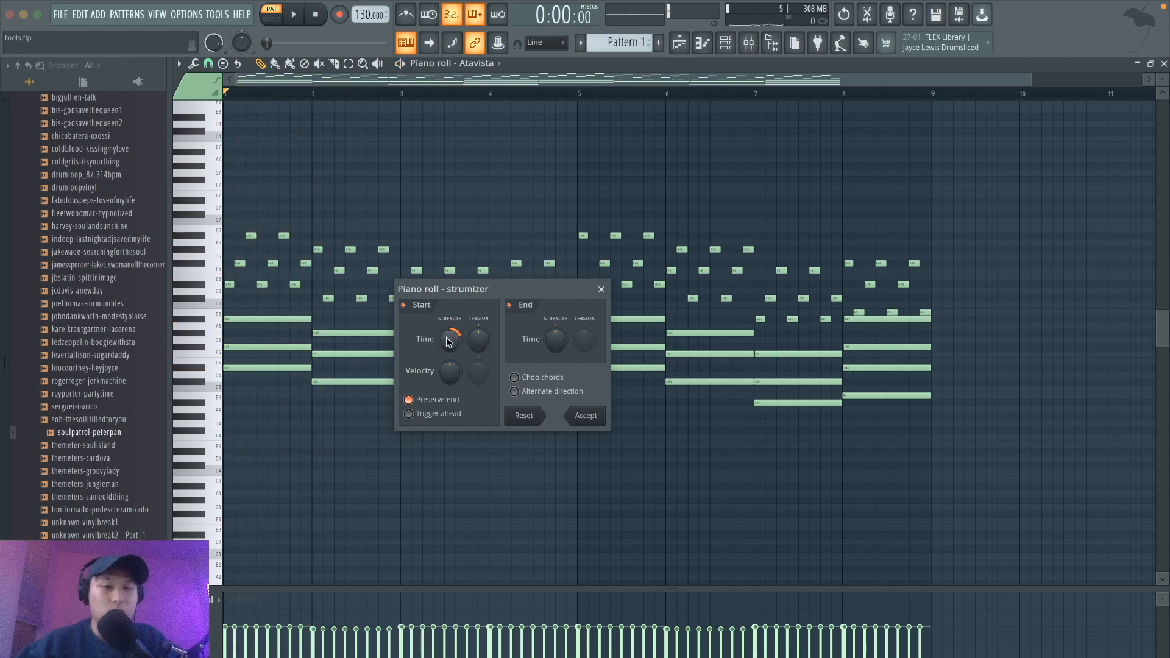
pyautogui.press('space')
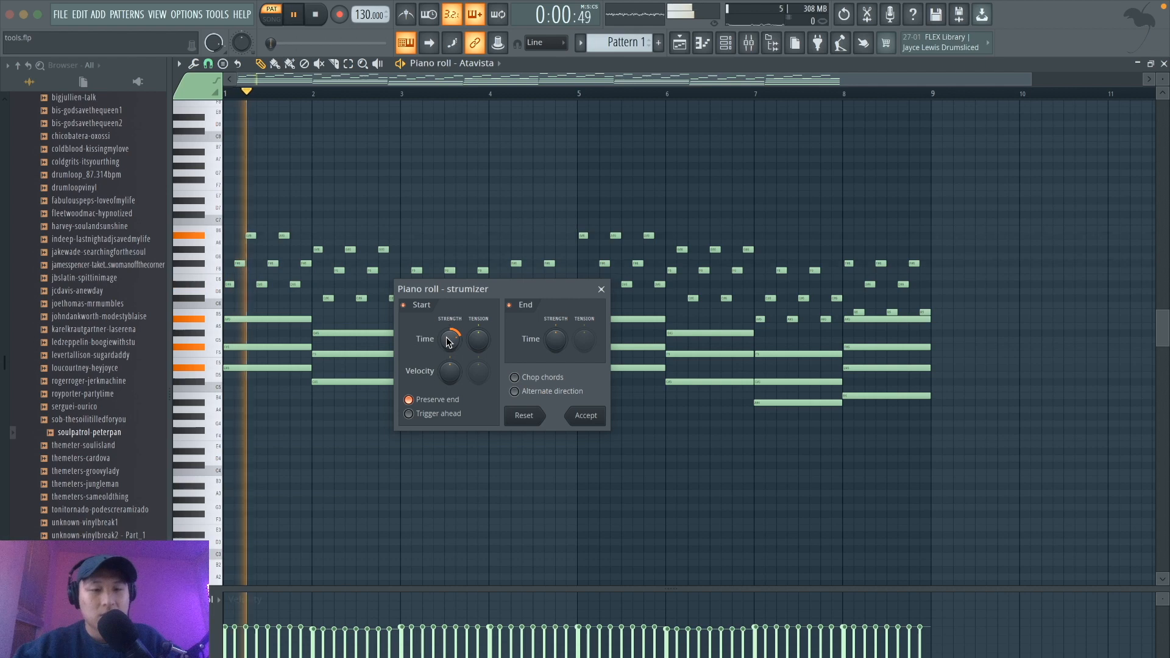
pyautogui.click(601, 289)
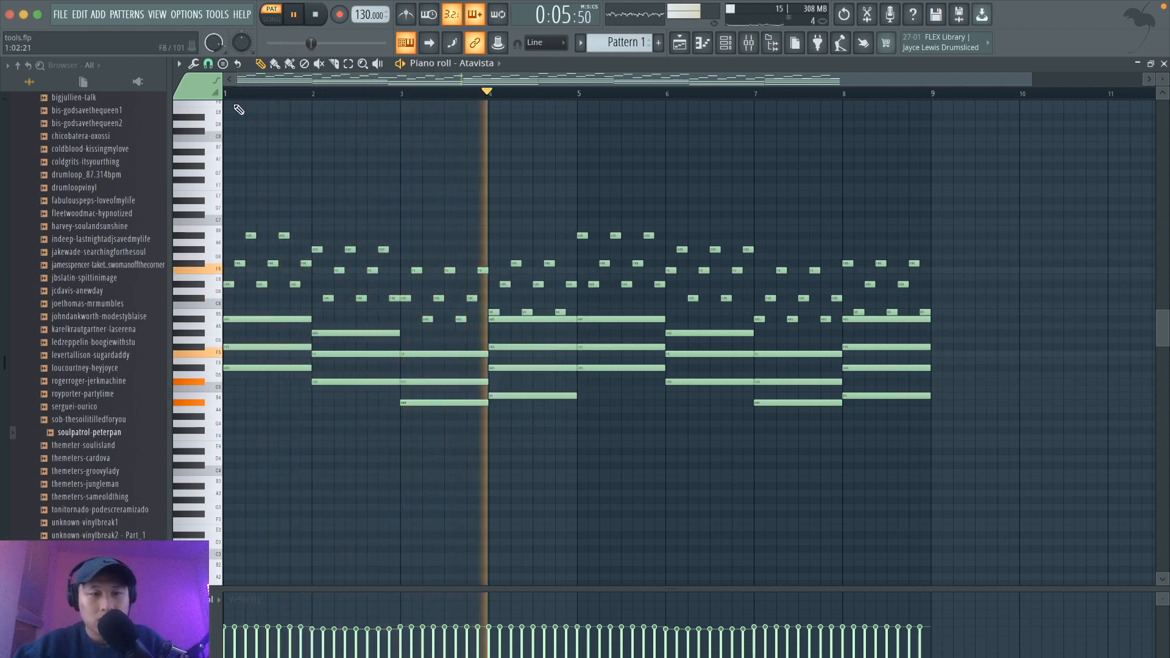
pyautogui.click(209, 64)
pyautogui.click(227, 64)
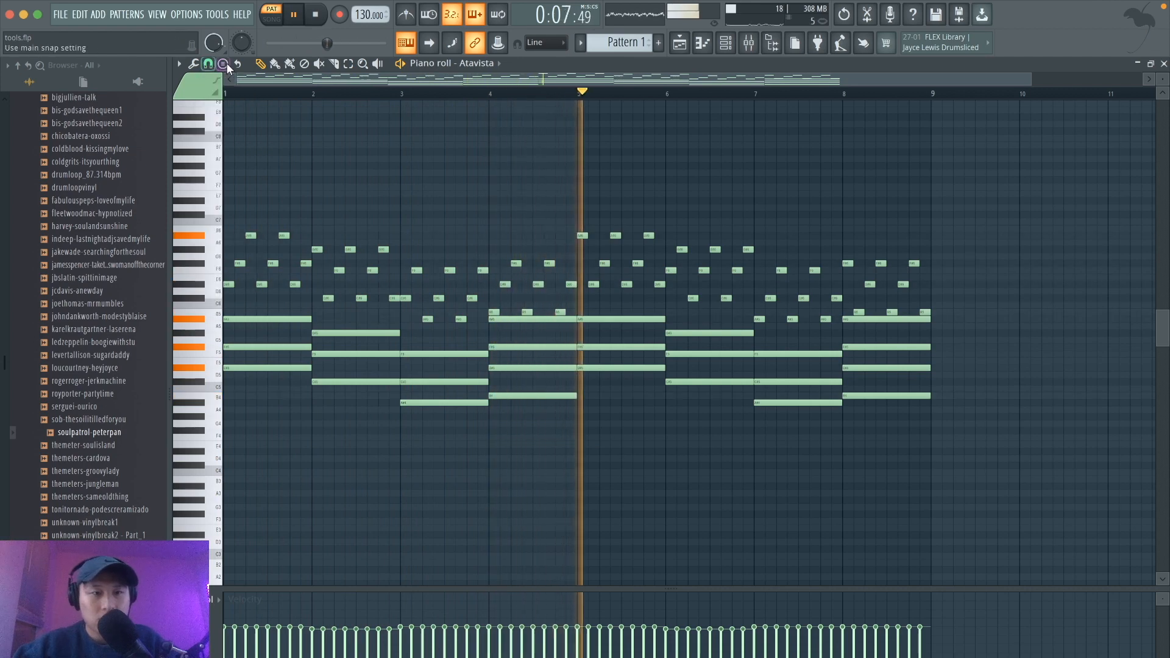
pyautogui.click(226, 63)
# Randomize the notes' velocity by -19% and panning by 21% with Bipolar on for the panning, accept it and listen.
pyautogui.click(193, 63)
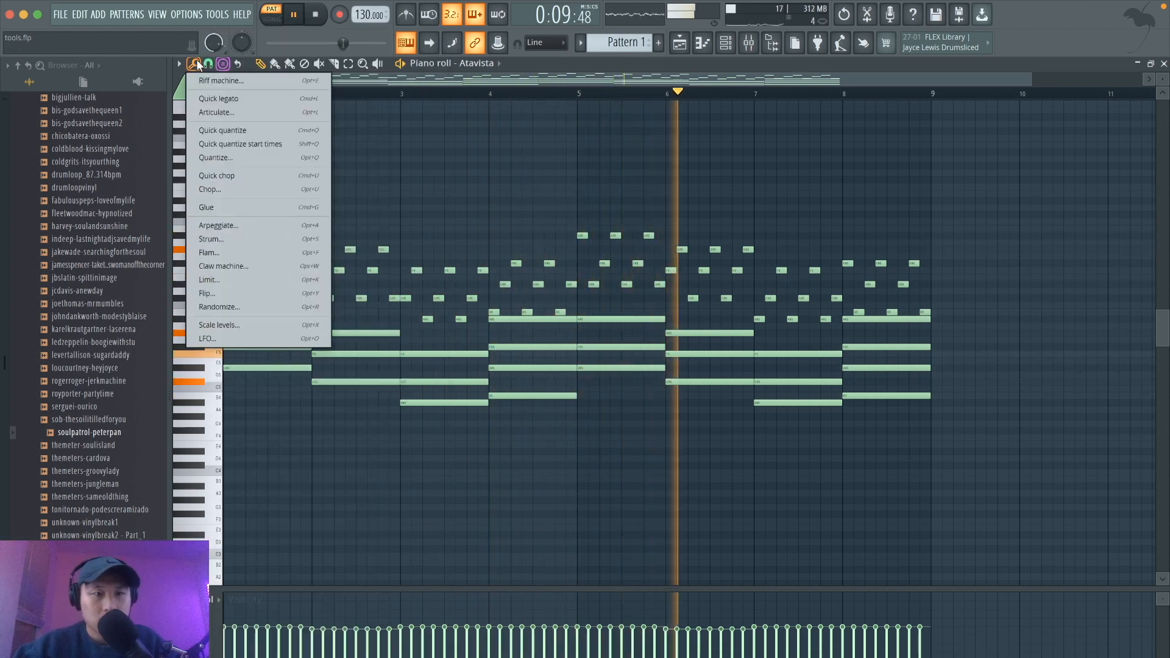
pyautogui.click(193, 63)
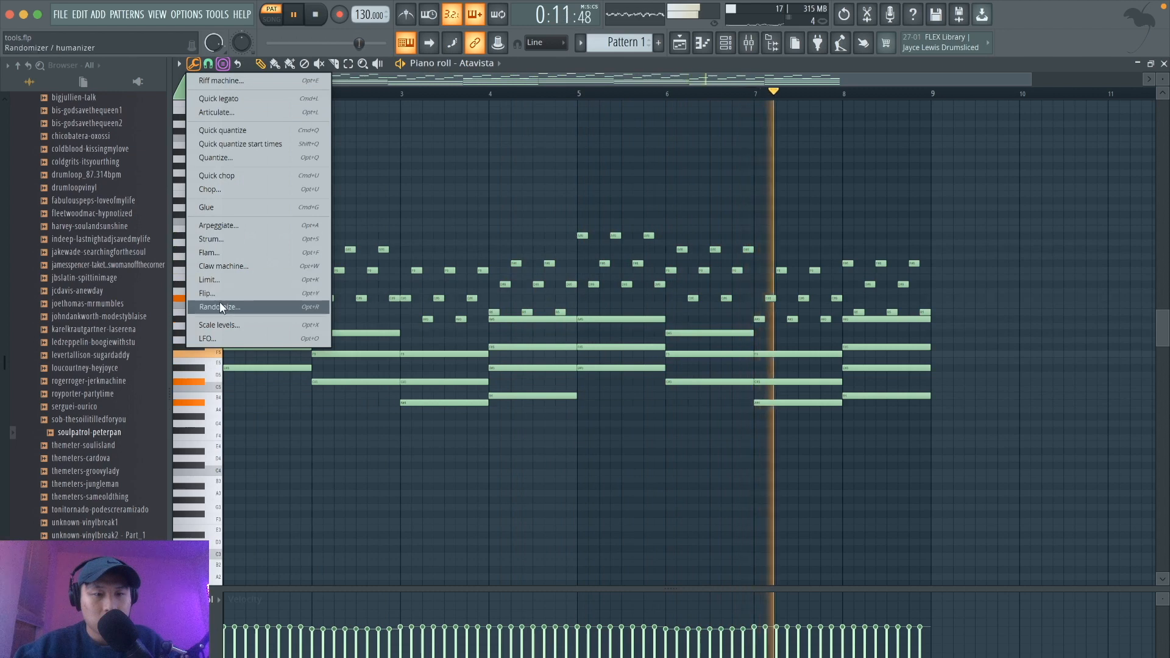
pyautogui.click(219, 303)
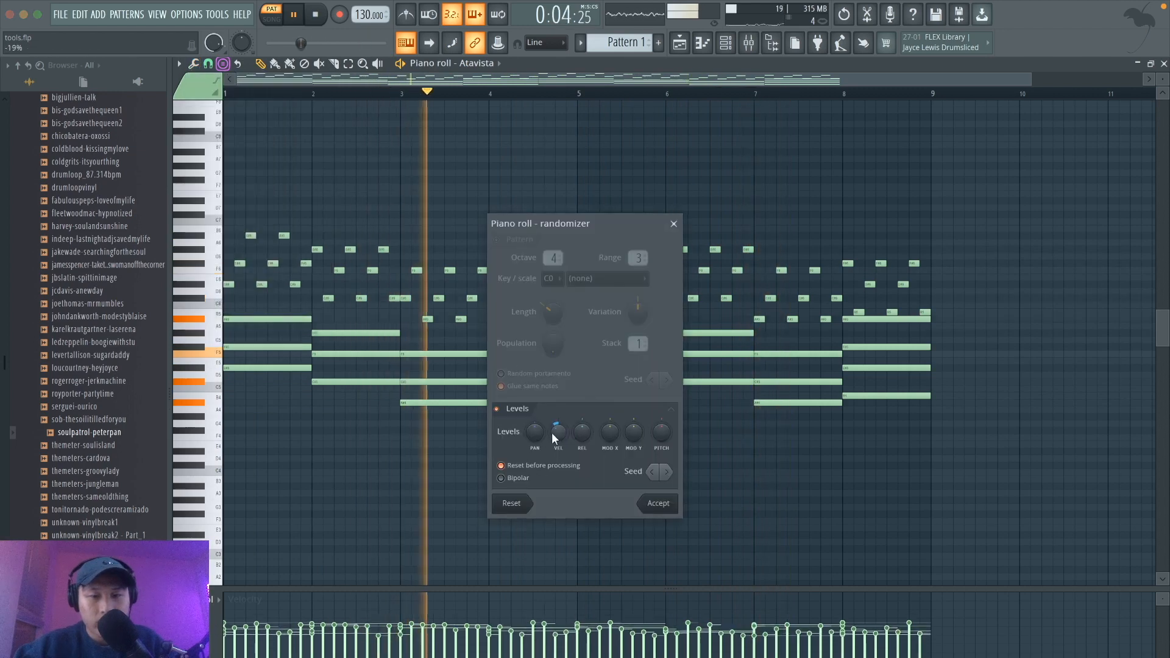
pyautogui.click(510, 479)
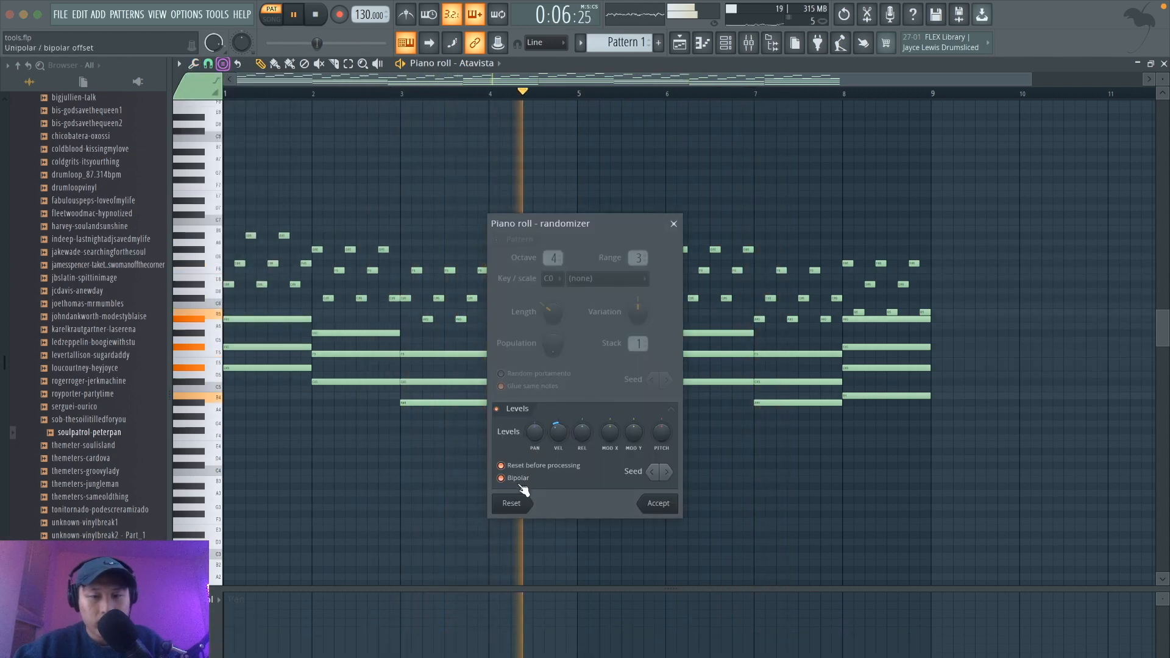
pyautogui.moveTo(536, 438)
pyautogui.mouseDown()
pyautogui.moveTo(536, 426)
pyautogui.moveTo(536, 444)
pyautogui.mouseUp()
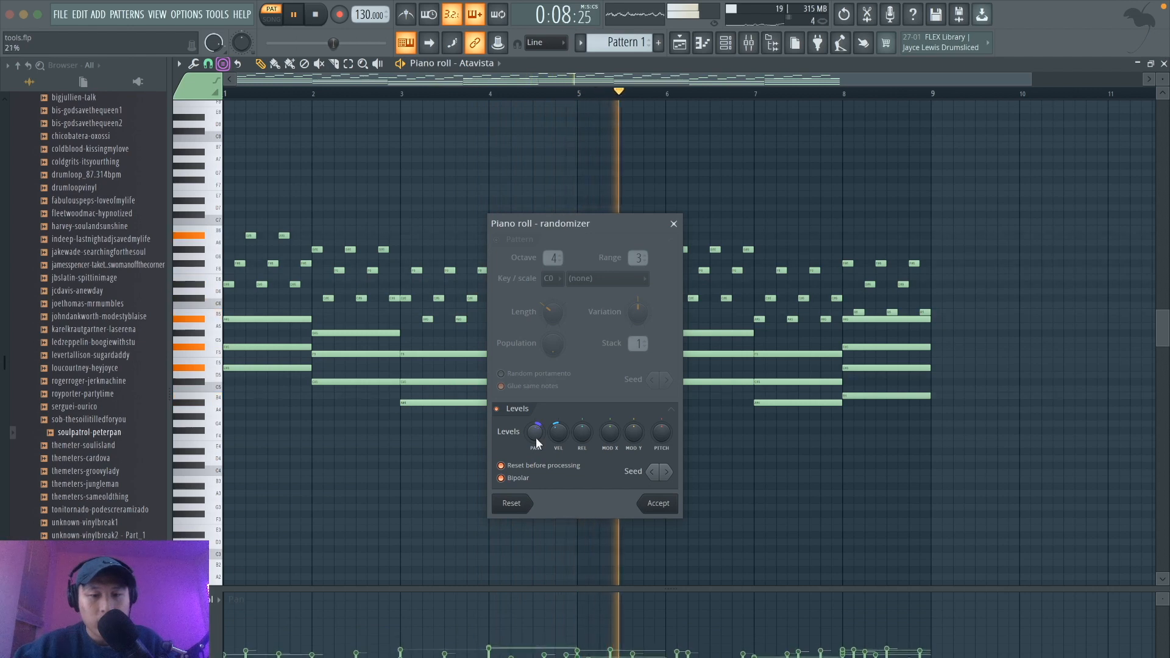
pyautogui.click(658, 503)
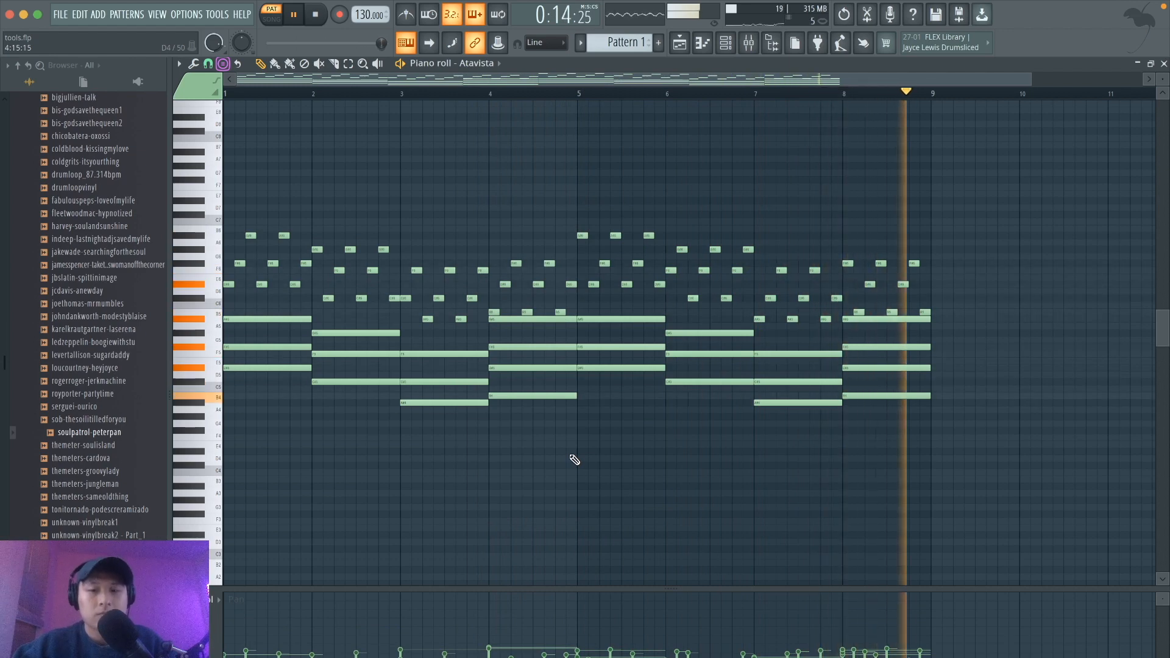
pyautogui.press('space')
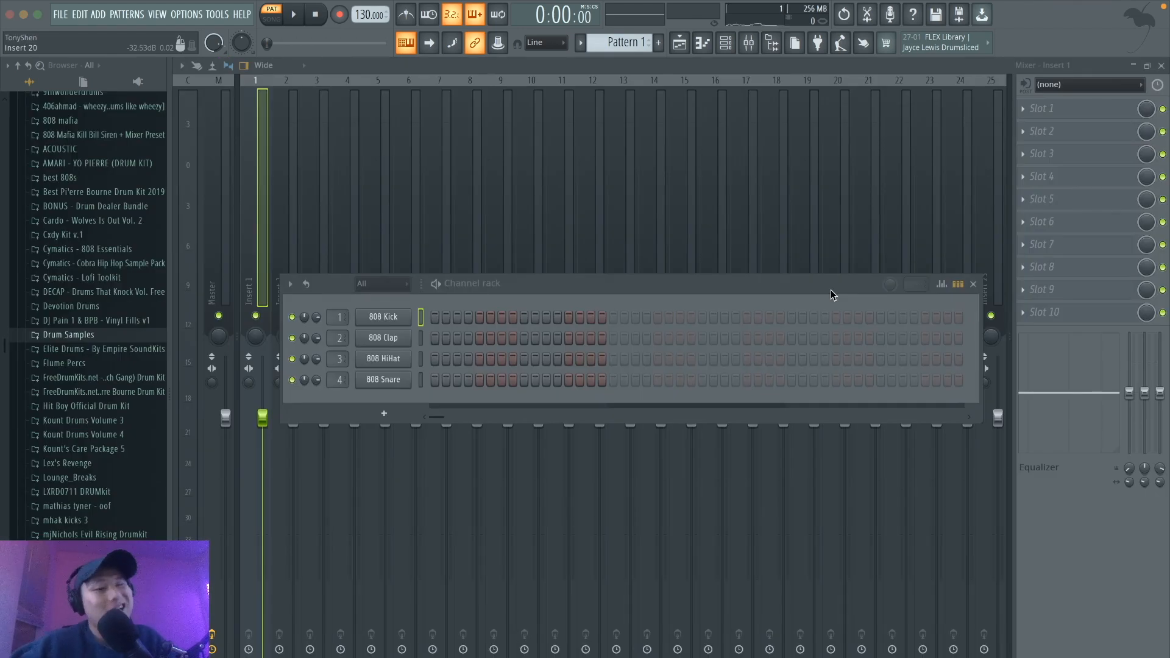
# Replace the 808 Kick channel with a Layer channel.
pyautogui.rightClick(396, 312)
pyautogui.moveTo(488, 437)
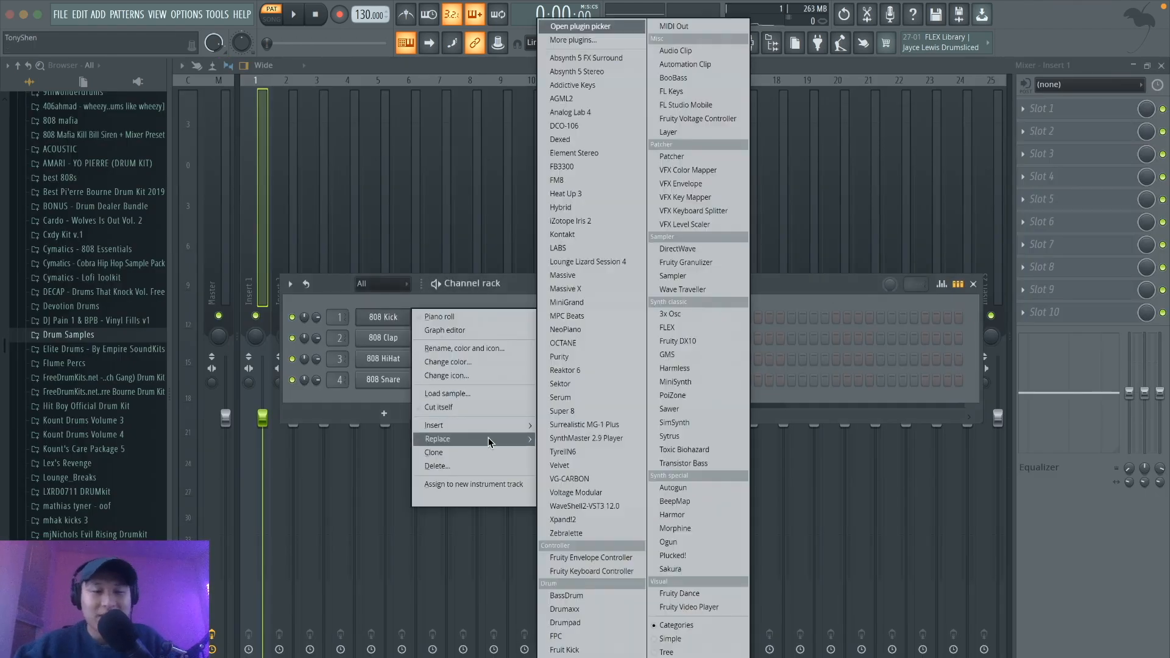
pyautogui.click(686, 134)
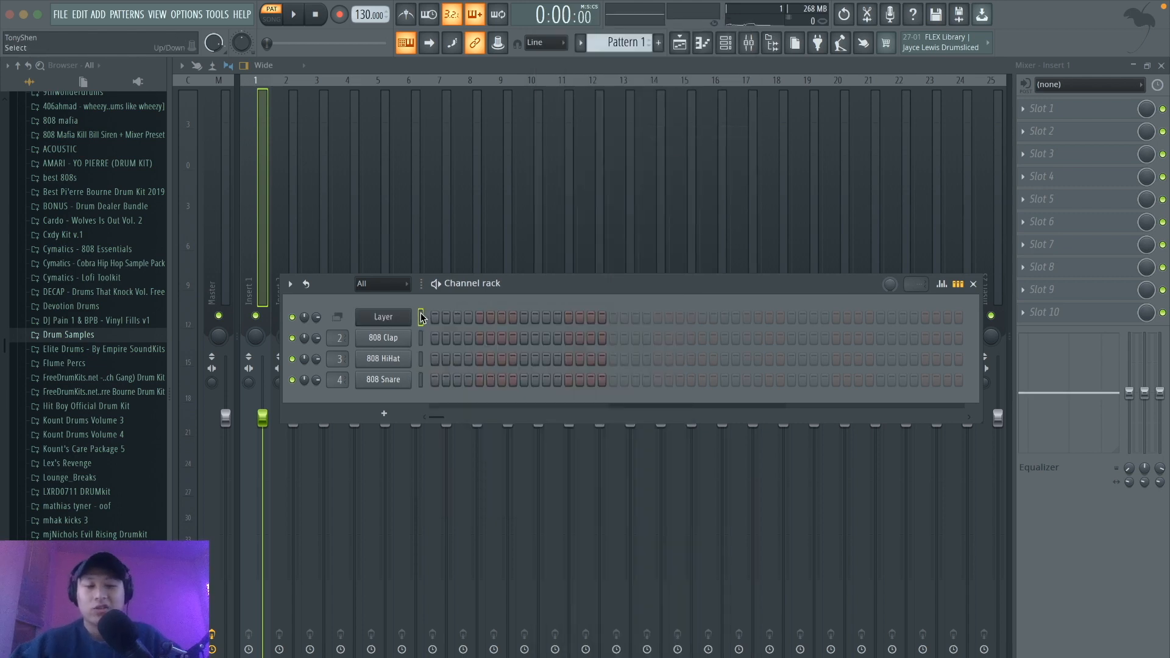
# Audition claps in the drum sample folders and load the #brzy clap in place of the 808 Clap.
pyautogui.scroll(-7, 90, 437)
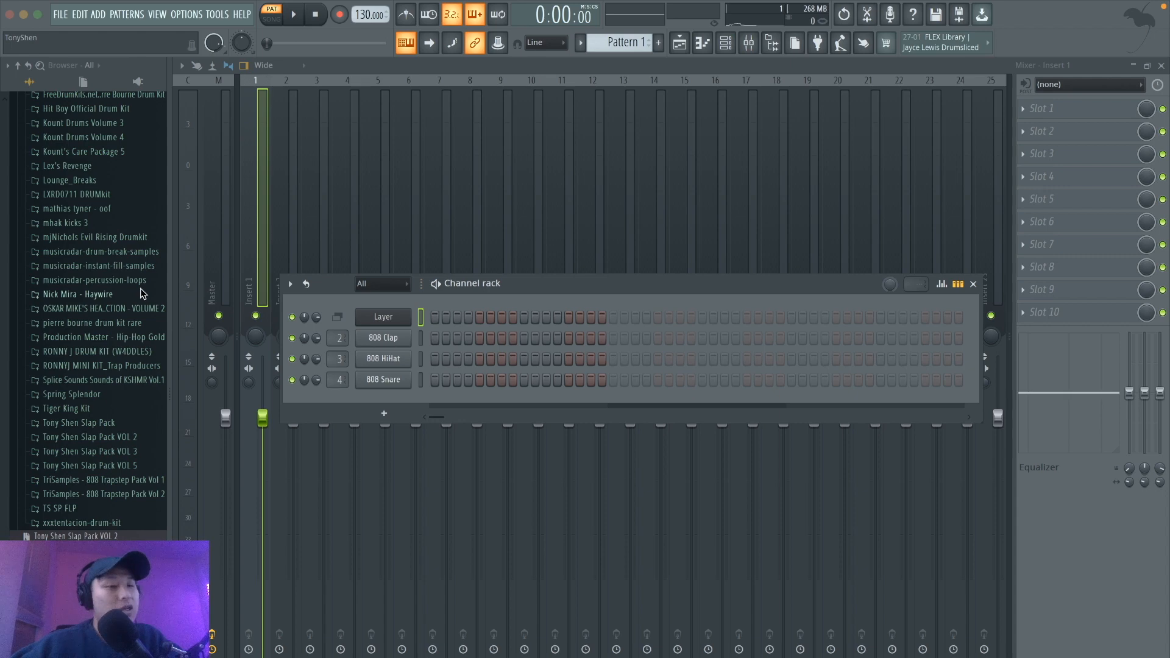
pyautogui.scroll(3, 106, 232)
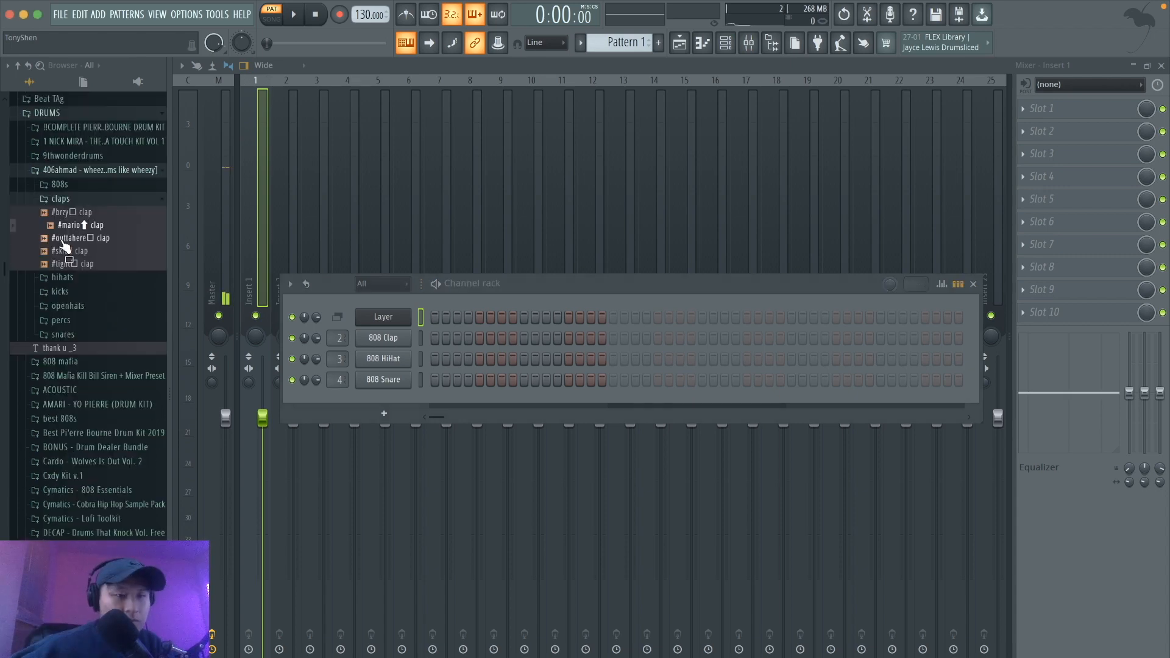
pyautogui.click(64, 239)
# Audition percussion samples from the same kit and load the #lemonade perc in place of the 808 HiHat.
pyautogui.click(64, 384)
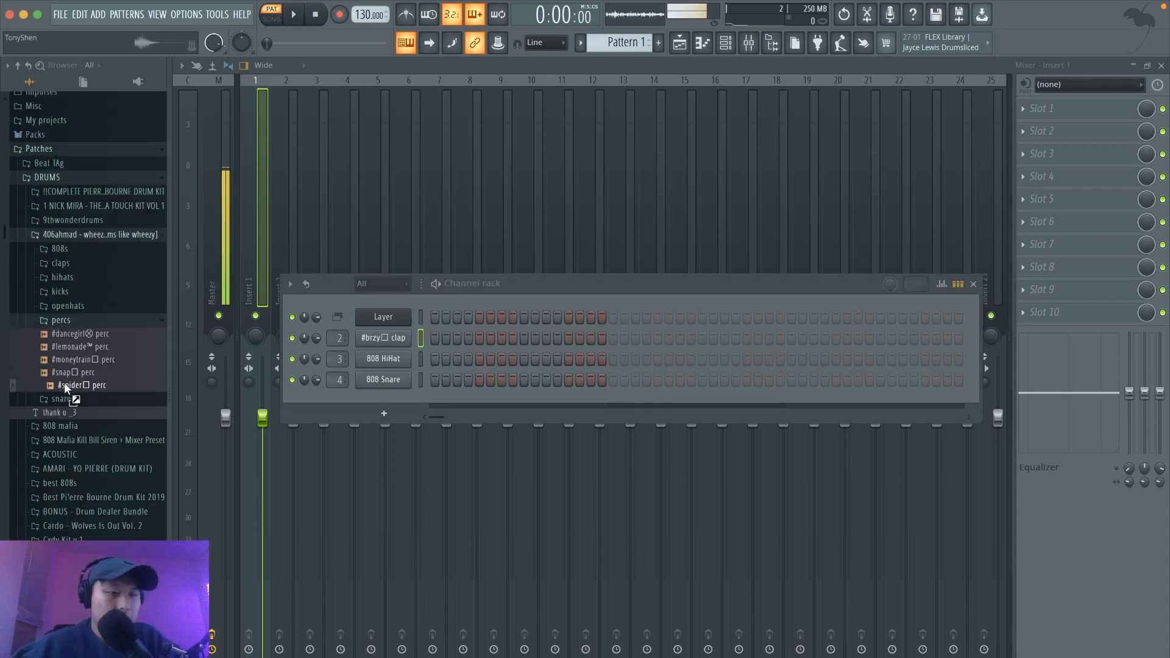
pyautogui.click(68, 358)
pyautogui.click(67, 345)
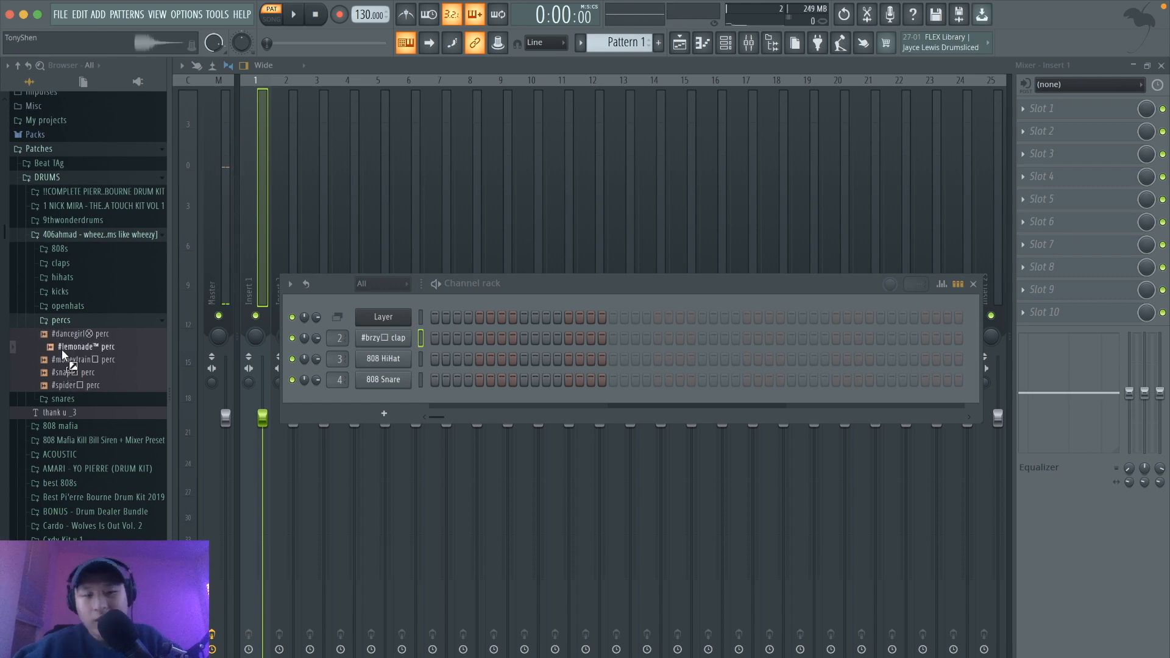
pyautogui.moveTo(61, 349); pyautogui.dragTo(376, 361)
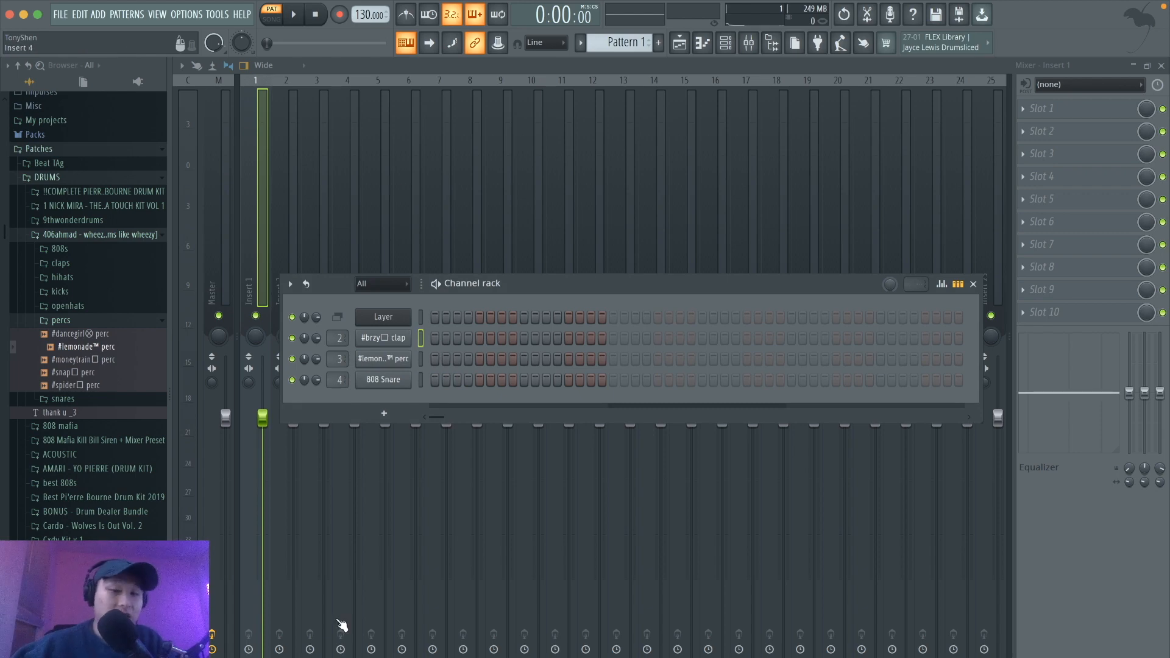
# Set the clap and perc channels as children of the Layer channel.
pyautogui.click(407, 315)
pyautogui.moveTo(393, 156); pyautogui.dragTo(756, 105)
pyautogui.click(420, 337)
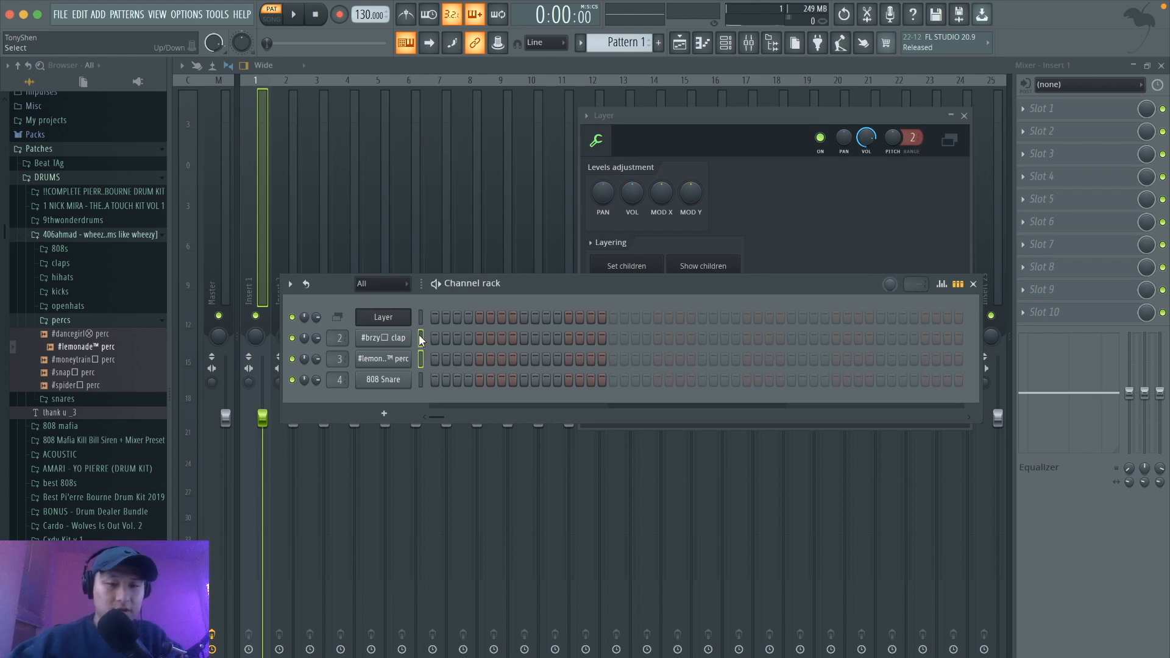
pyautogui.click(653, 116)
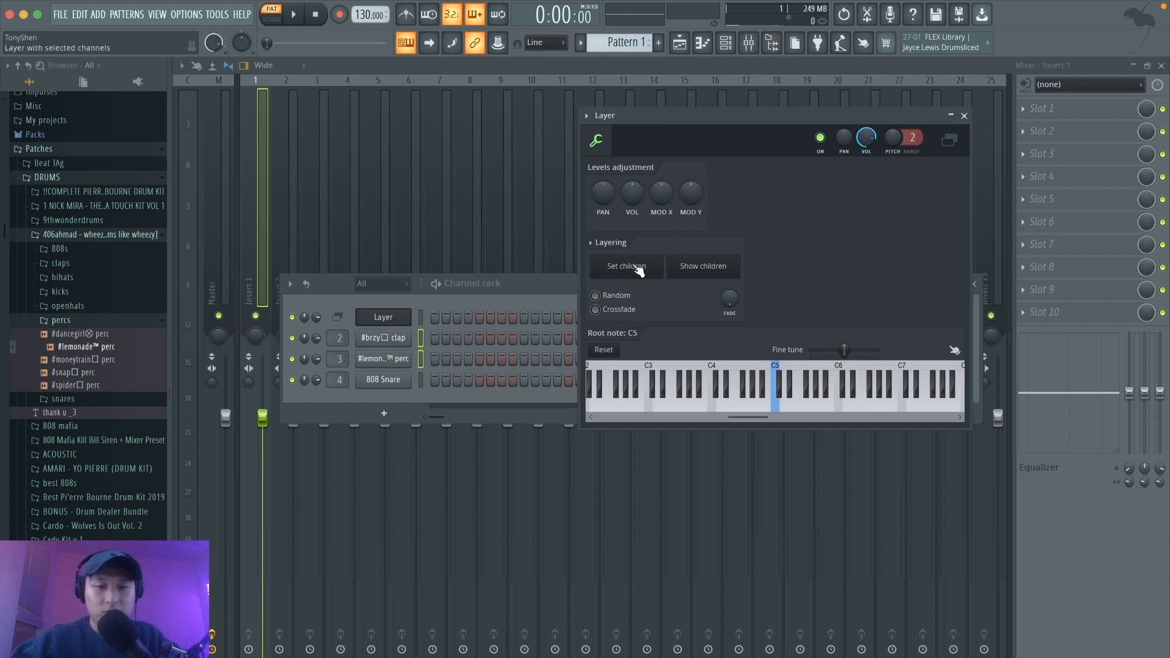
# Program the Layer channel with hits on steps 3, 7, 9, 19, 23, 25, 26 and 29, listening with the metronome on.
pyautogui.click(422, 314)
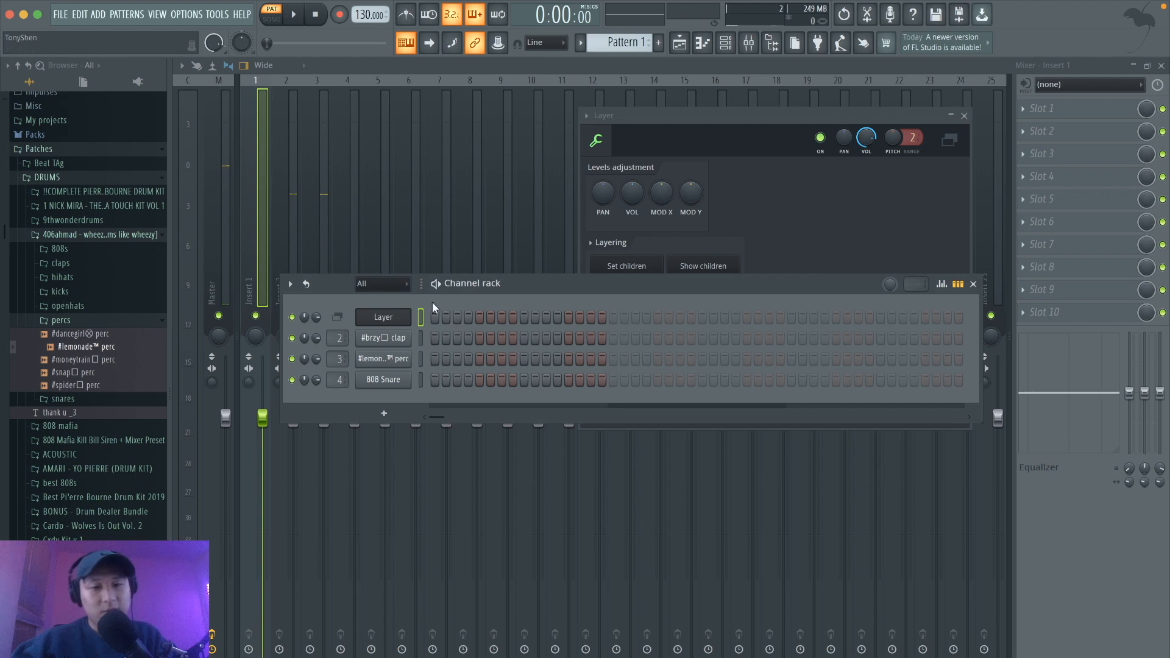
pyautogui.press('space')
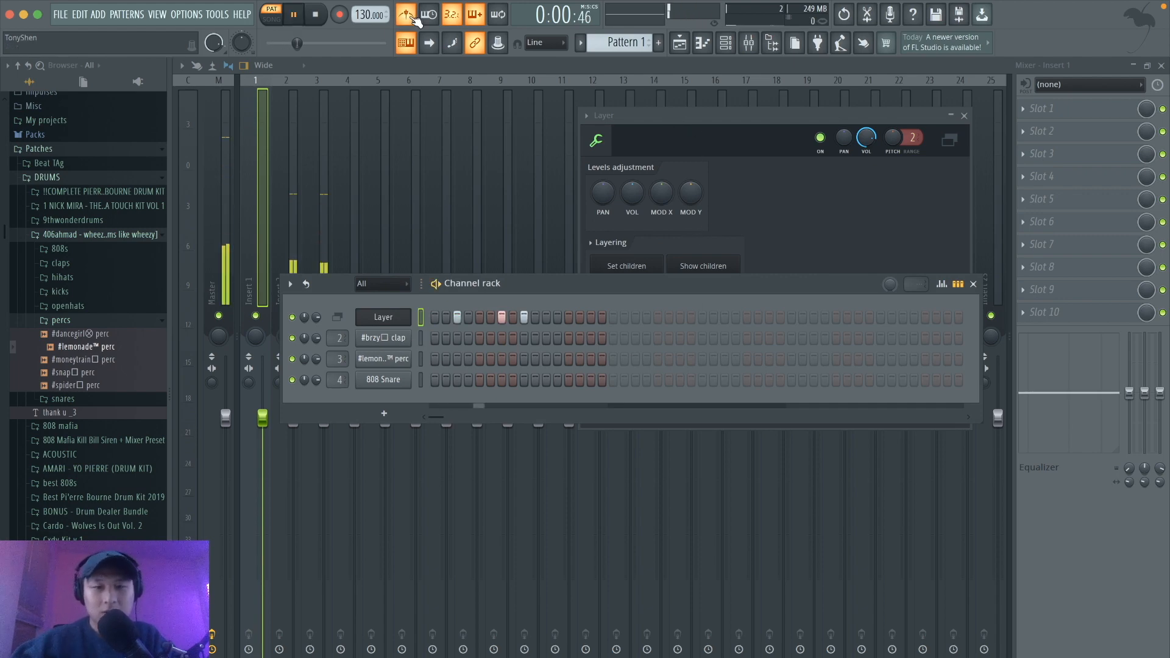
pyautogui.click(636, 317)
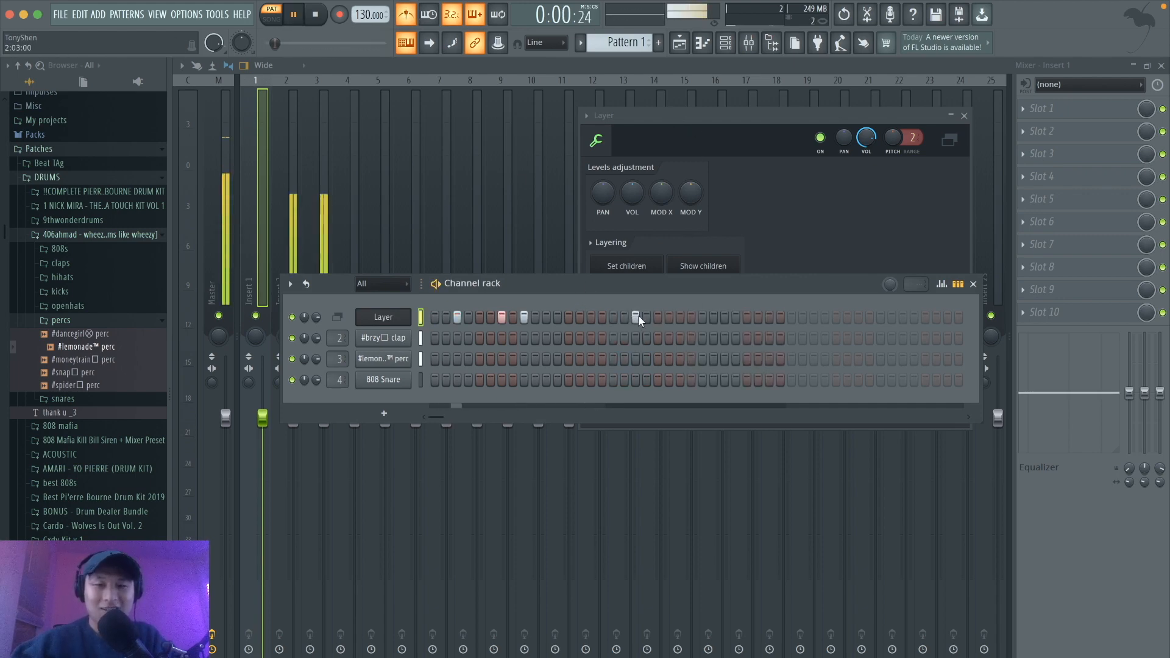
pyautogui.click(679, 317)
pyautogui.click(701, 316)
pyautogui.click(712, 316)
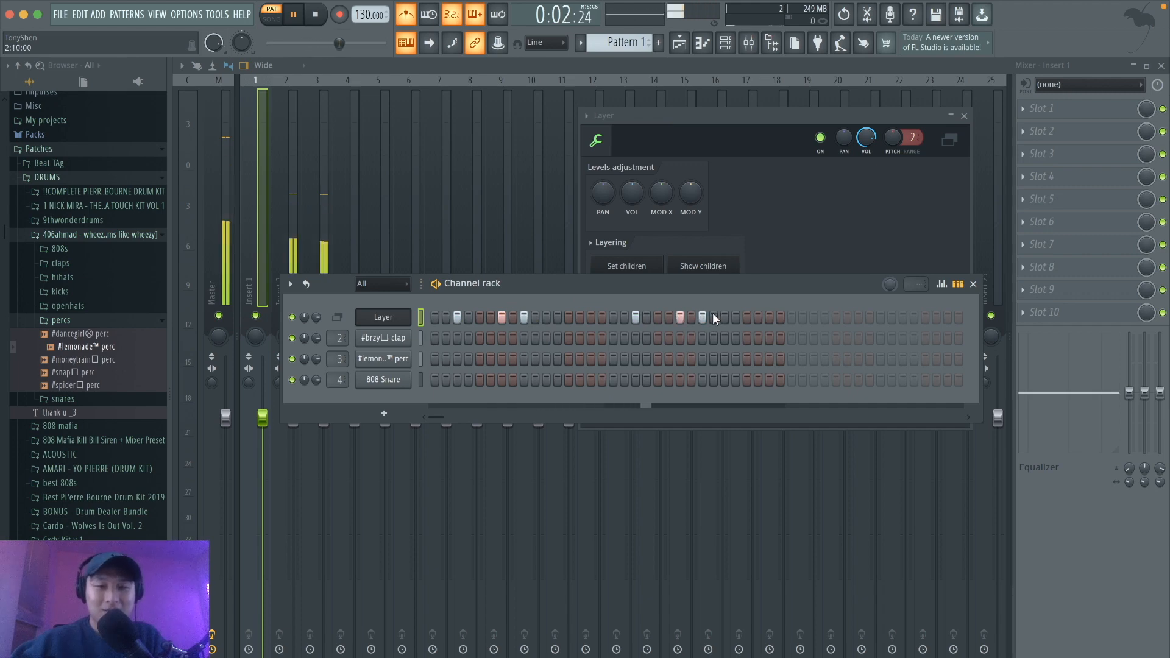
pyautogui.click(736, 315)
pyautogui.press('space')
# Try panning the layer to the right during playback, and turn on Random triggering of its child channels.
pyautogui.click(647, 134)
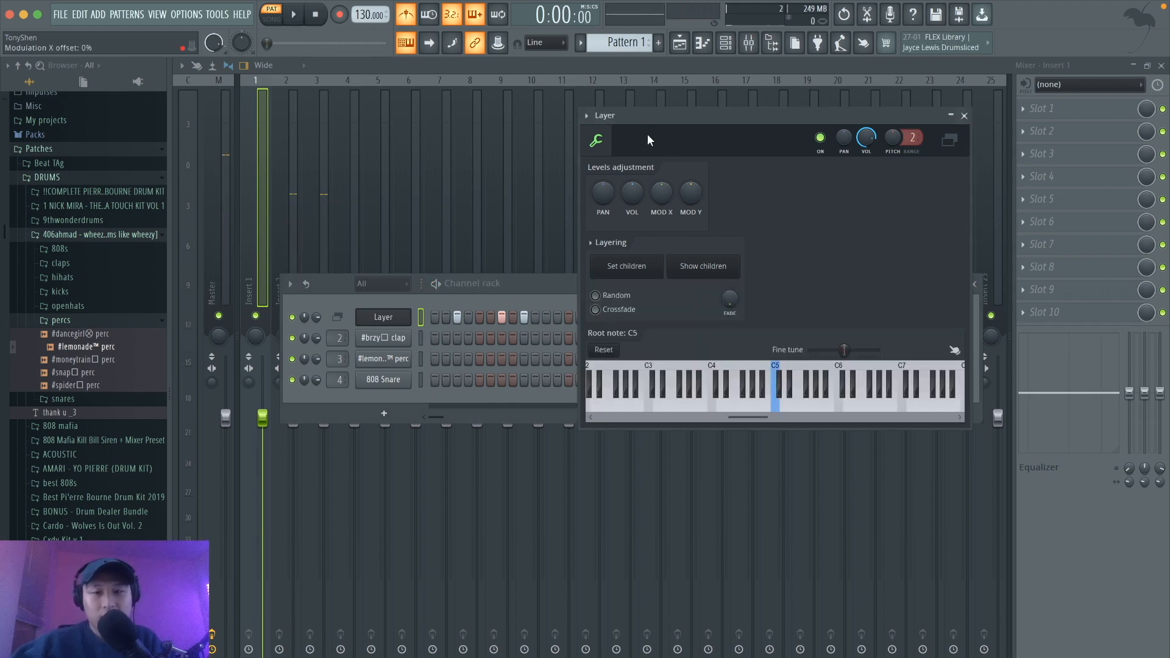
pyautogui.moveTo(652, 112); pyautogui.dragTo(473, 108)
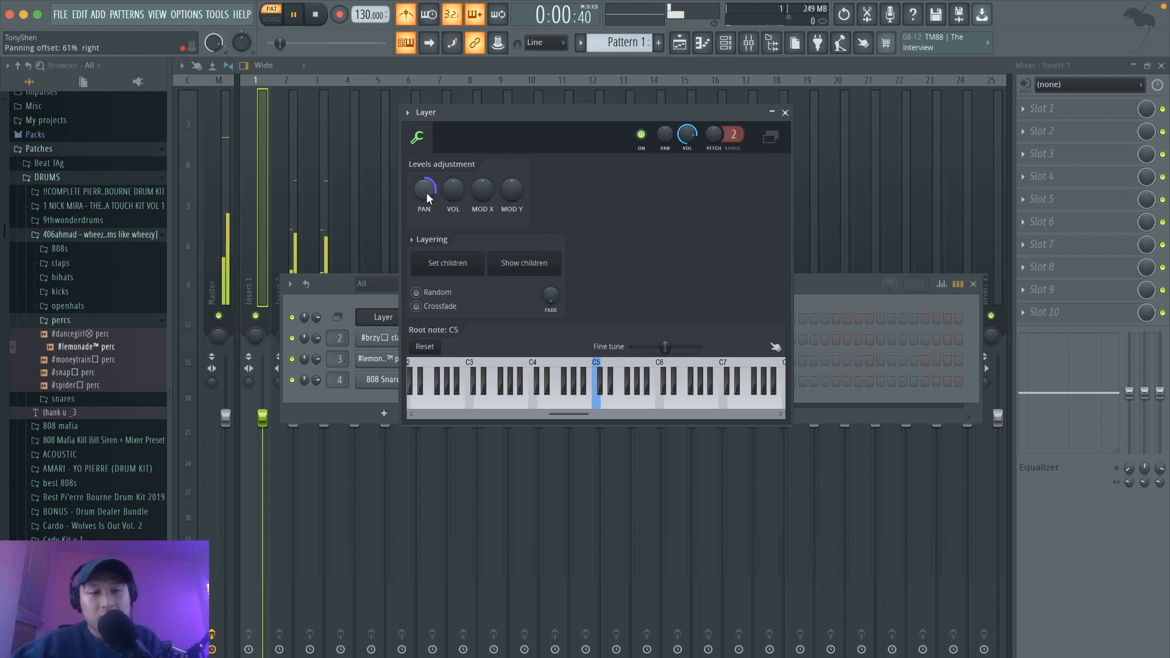
pyautogui.moveTo(424, 189); pyautogui.dragTo(424, 201)
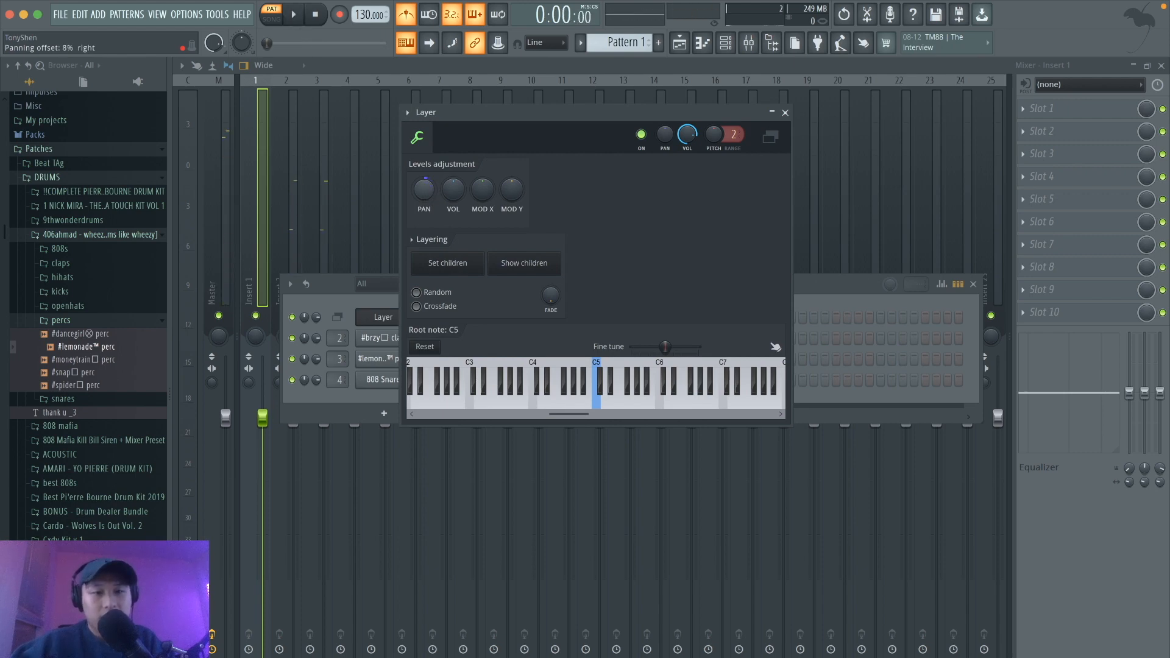
pyautogui.press('space')
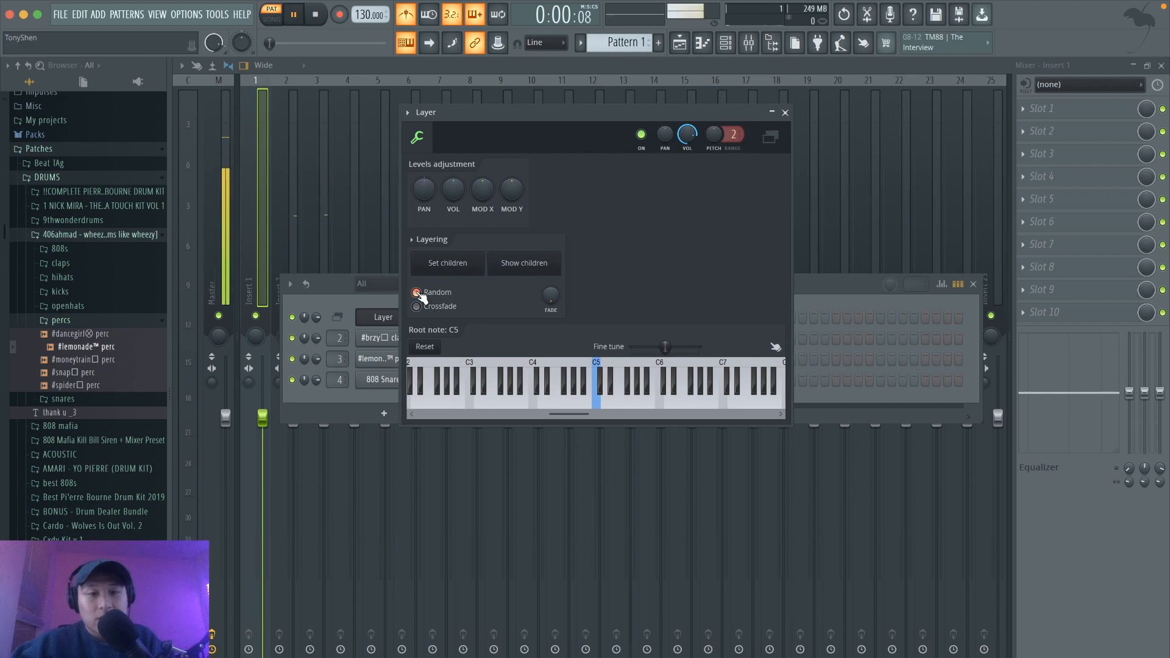
pyautogui.click(416, 293)
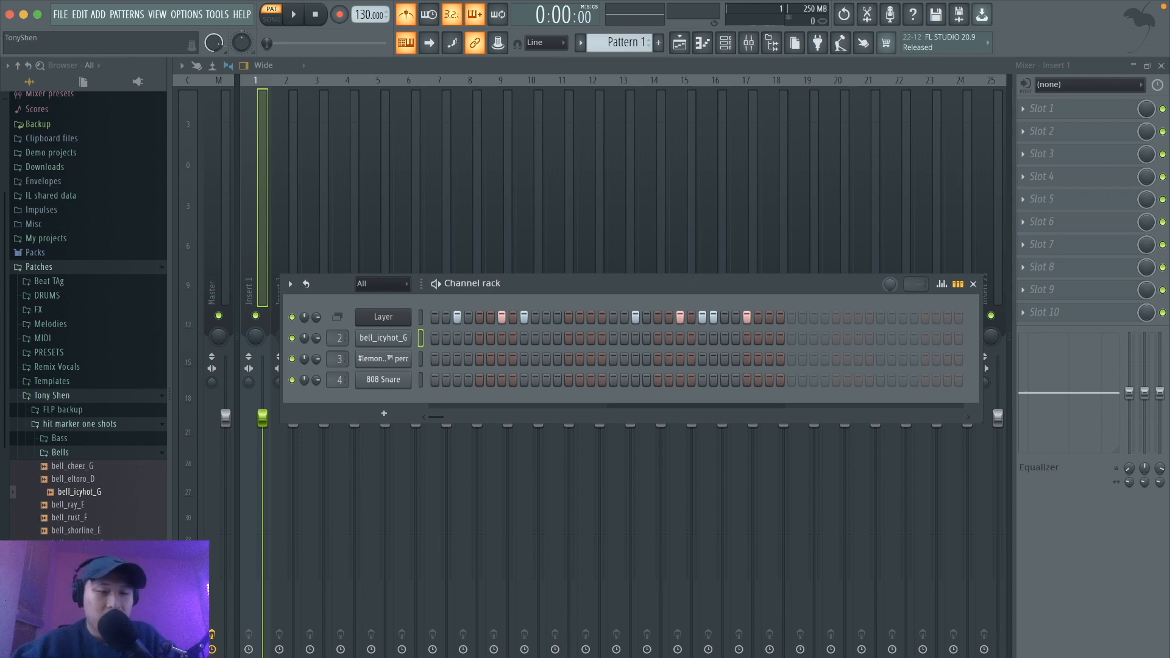
# Load key_landing_D in place of the lemonade perc and a MIDI melody onto the Layer channel, and play it.
pyautogui.scroll(3, 86, 305)
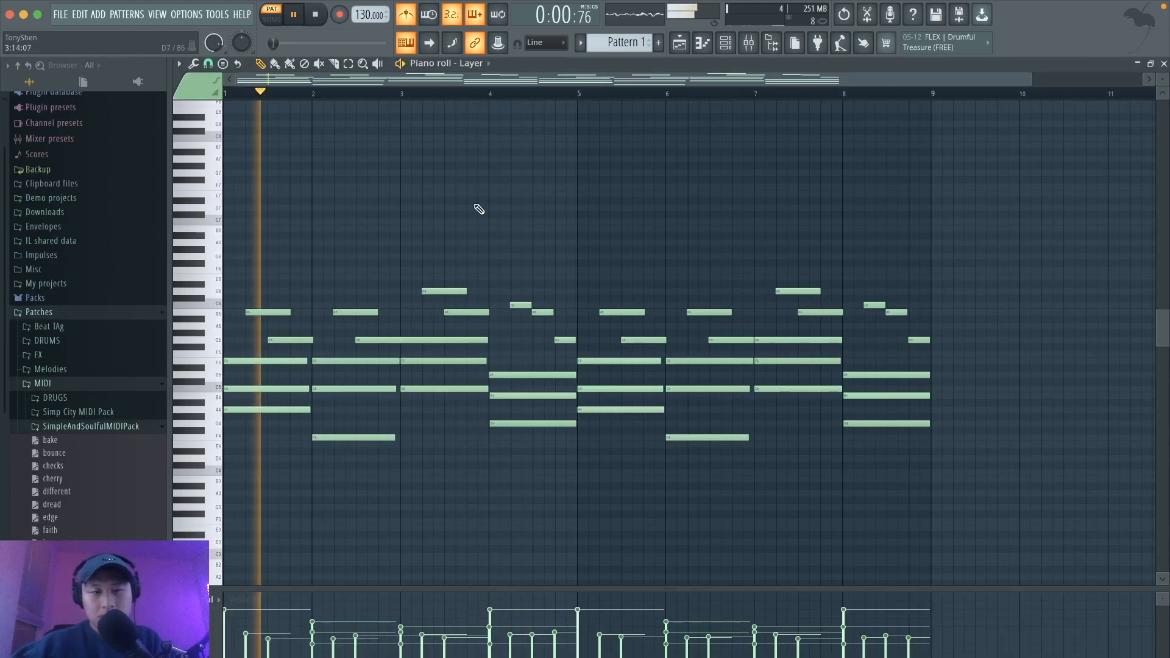
pyautogui.click(726, 43)
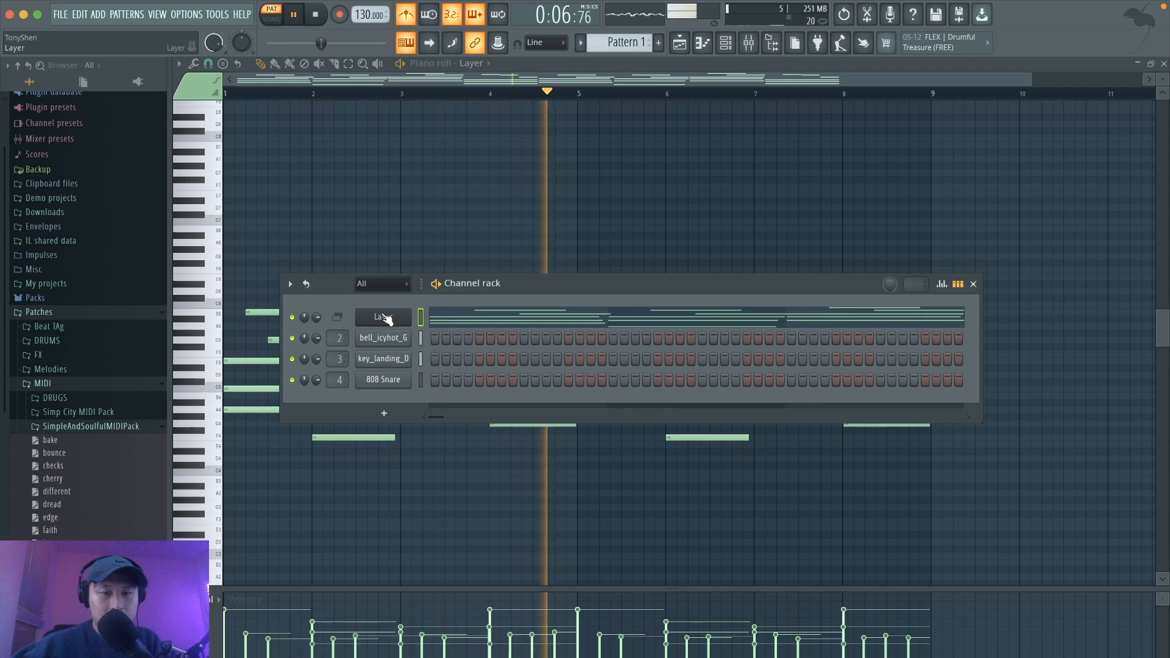
# Check the Layer channel's settings and listen to the melody with Random switching between the bell and key sounds.
pyautogui.click(383, 318)
pyautogui.press('space')
pyautogui.moveTo(465, 110); pyautogui.dragTo(596, 111)
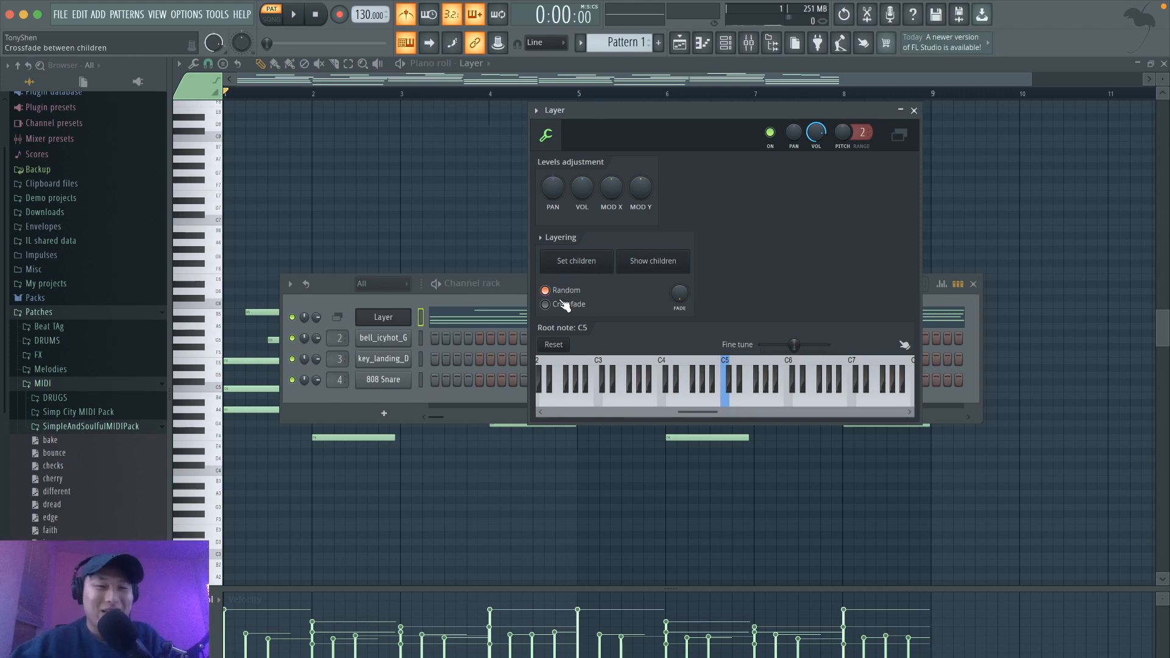
pyautogui.press('space')
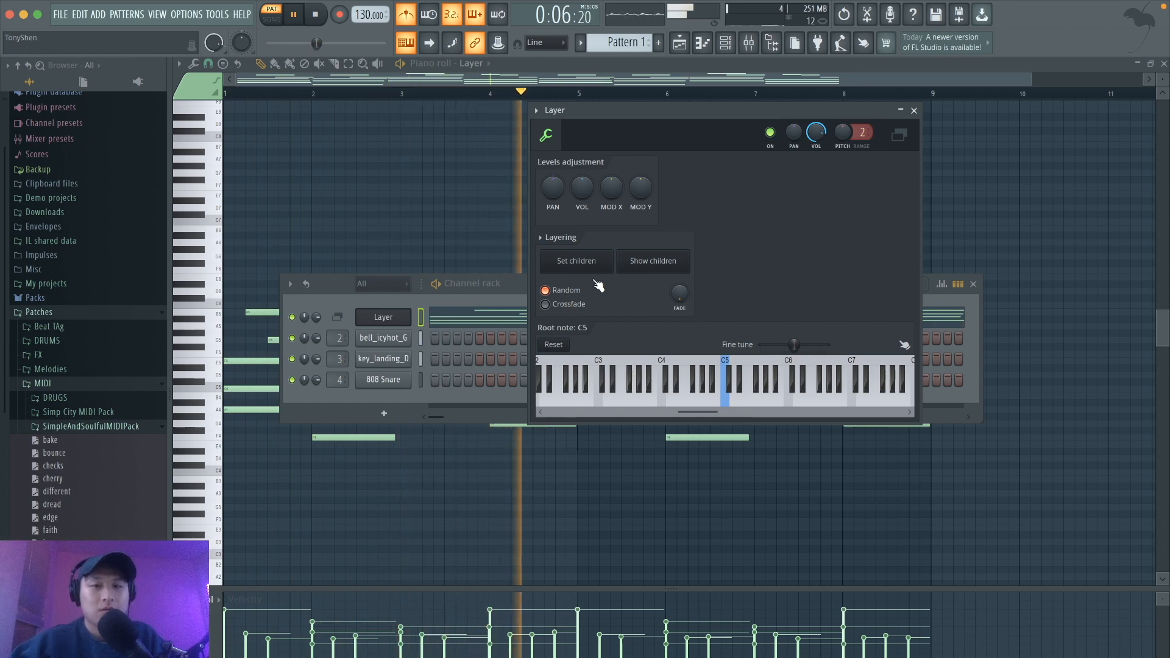
pyautogui.click(913, 110)
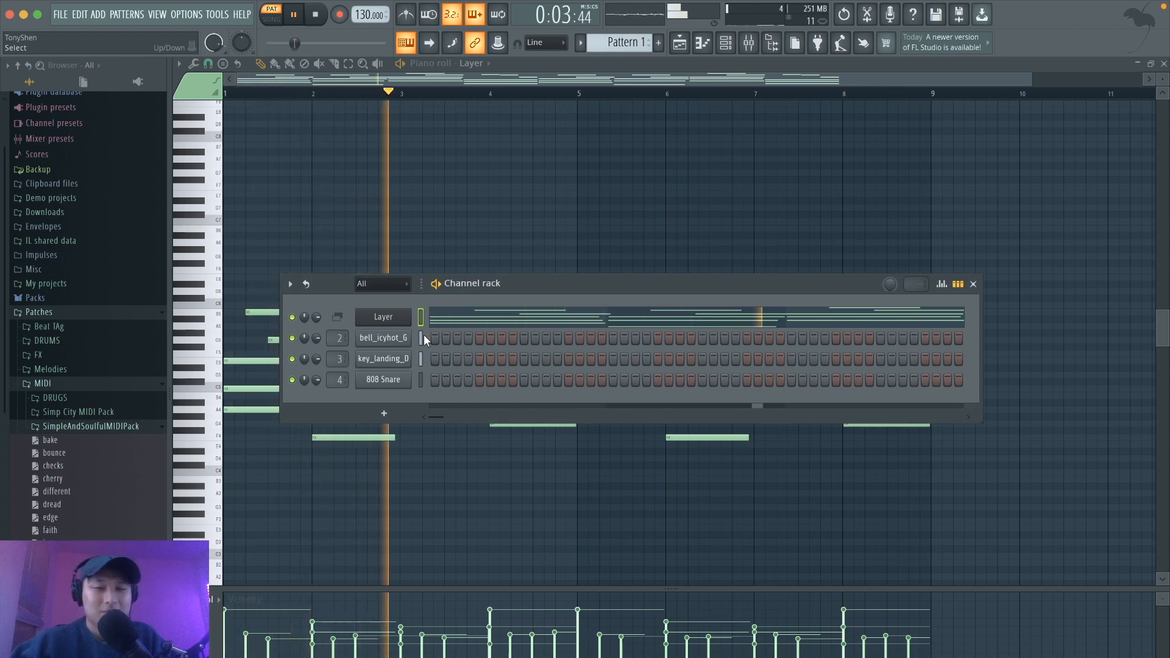
pyautogui.press('space')
# Load the flute_pan_E one-shot from the Flute folder in place of the 808 Snare.
pyautogui.click(385, 317)
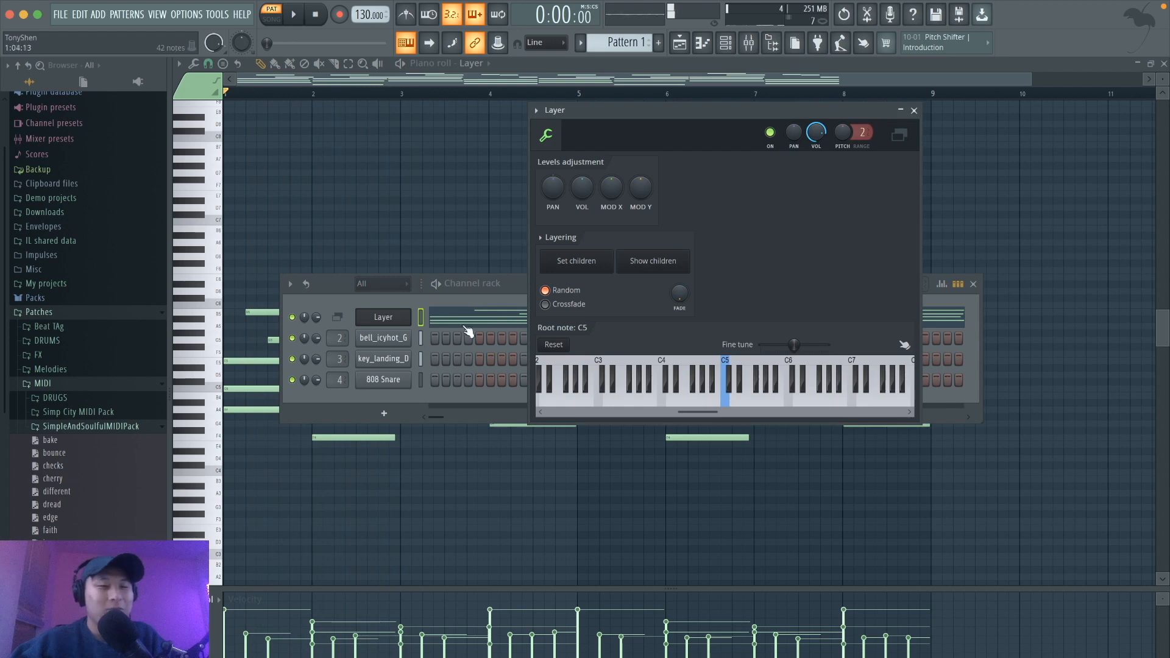
pyautogui.click(420, 338)
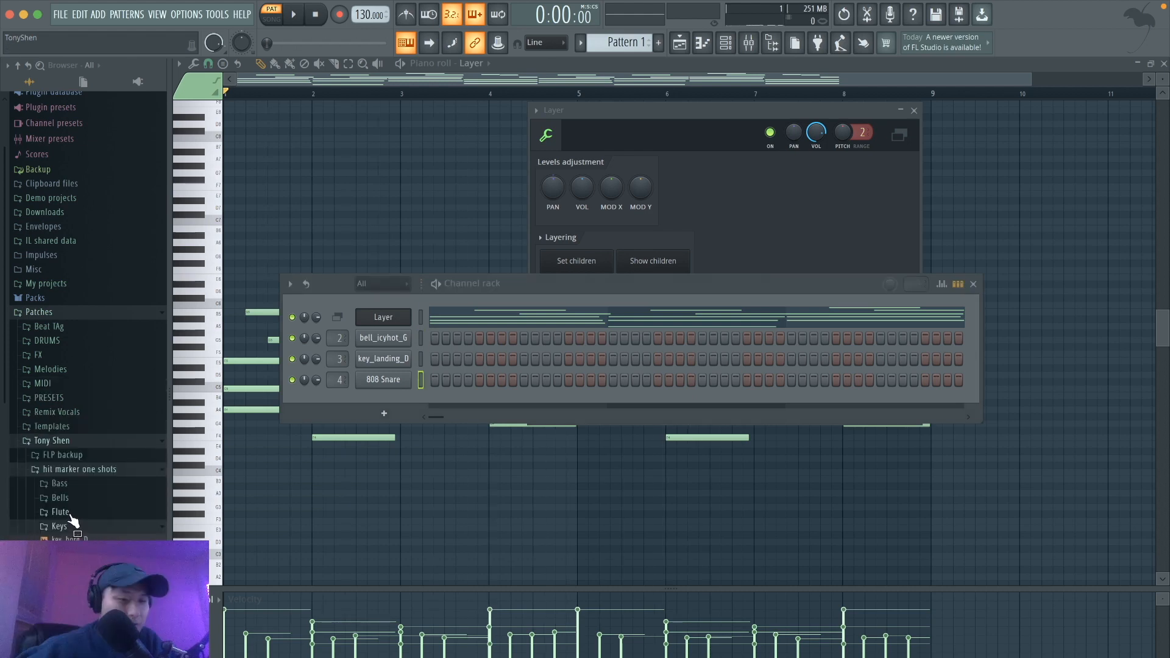
pyautogui.click(70, 514)
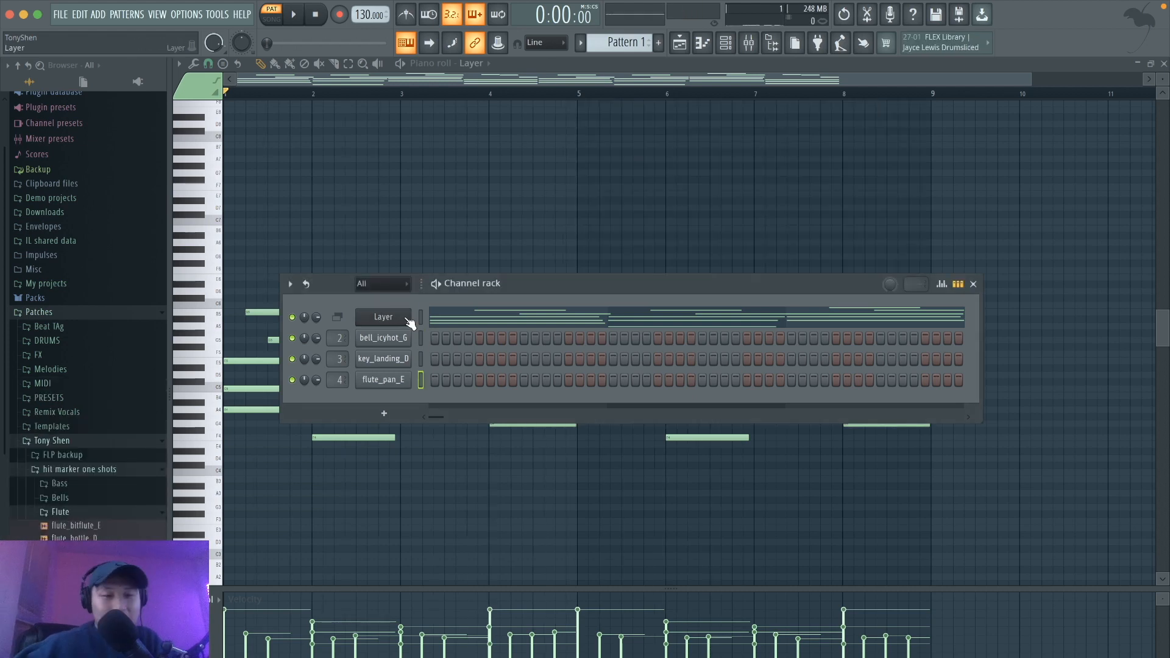
# Set bell_icyhot_G, key_landing_D and flute_pan_E as the Layer channel's children.
pyautogui.click(408, 318)
pyautogui.click(421, 339)
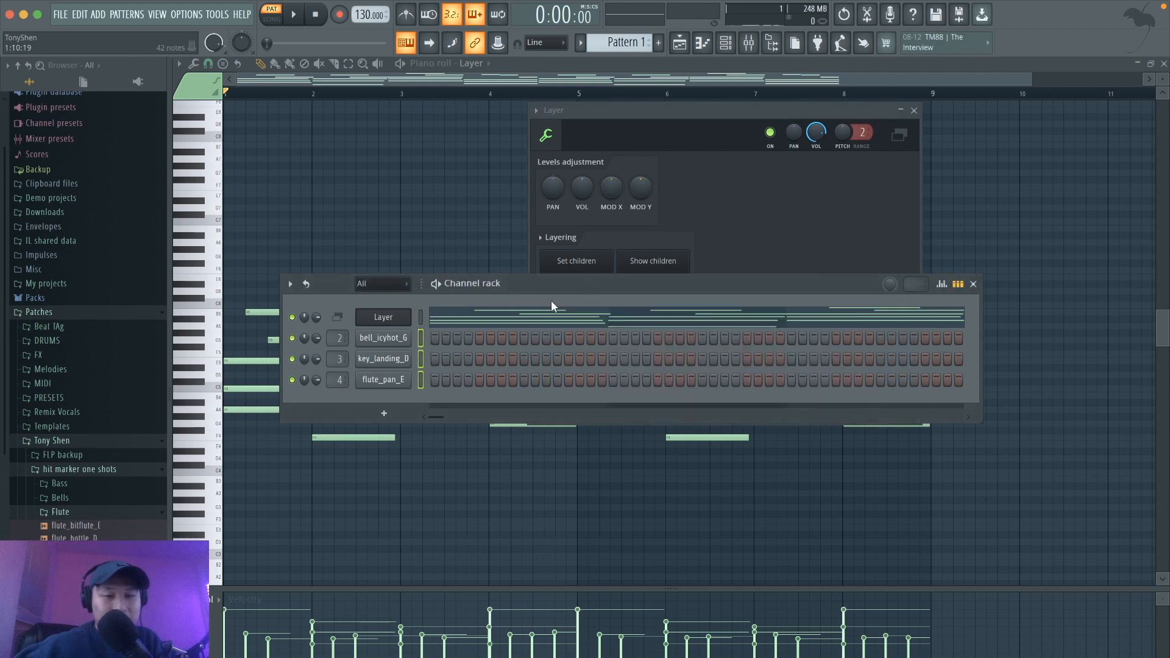
pyautogui.click(573, 261)
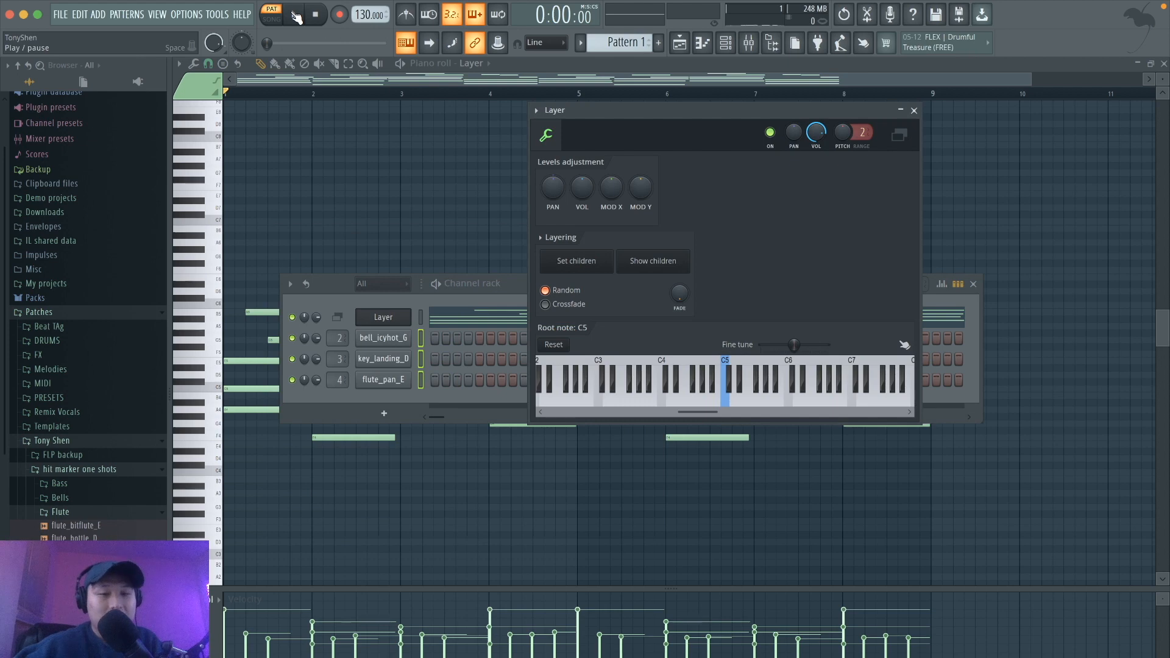
# Play the melody to hear Random alternate between the bell, key and flute sounds, and stop playback.
pyautogui.click(295, 14)
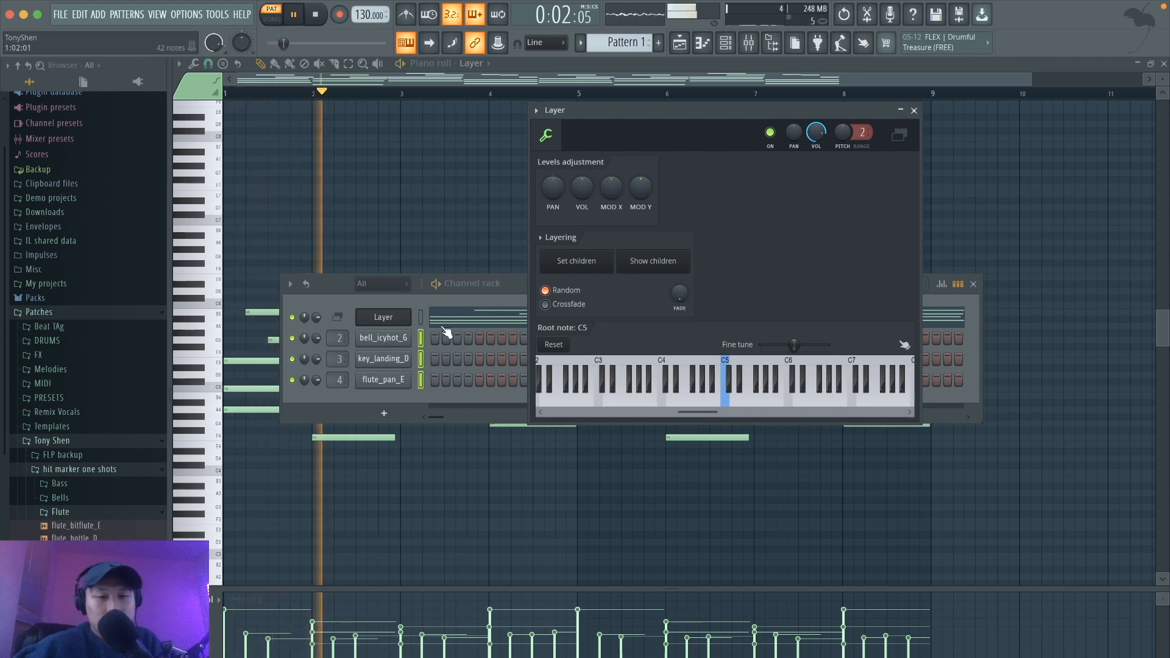
pyautogui.click(513, 288)
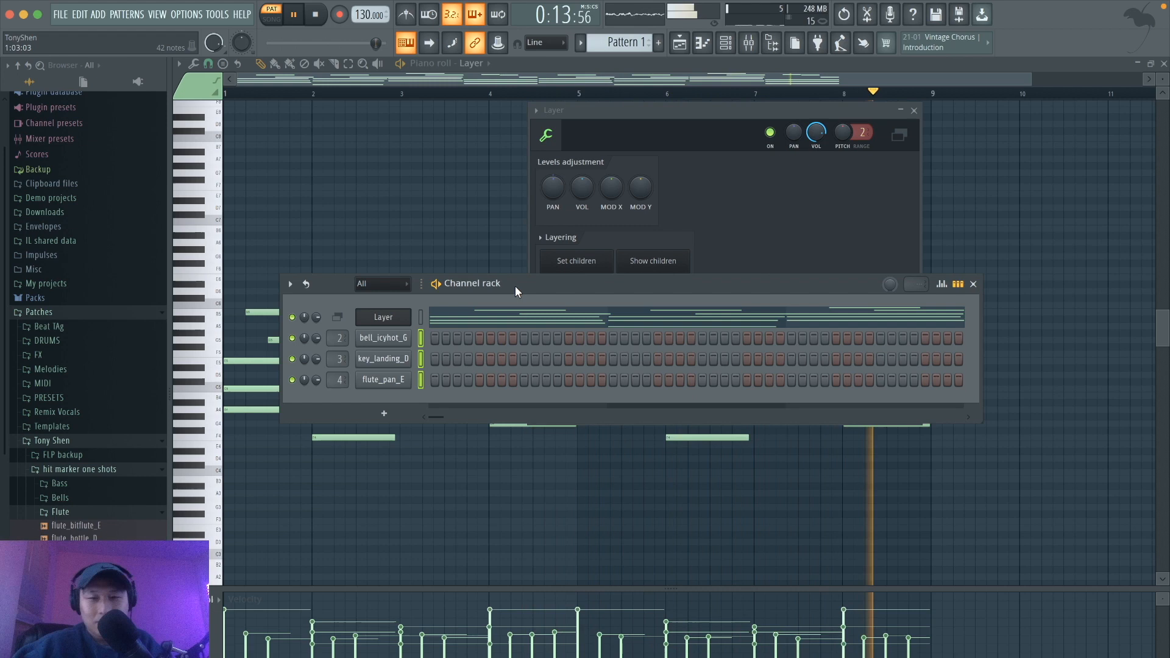
pyautogui.click(551, 270)
pyautogui.click(546, 291)
pyautogui.press('space')
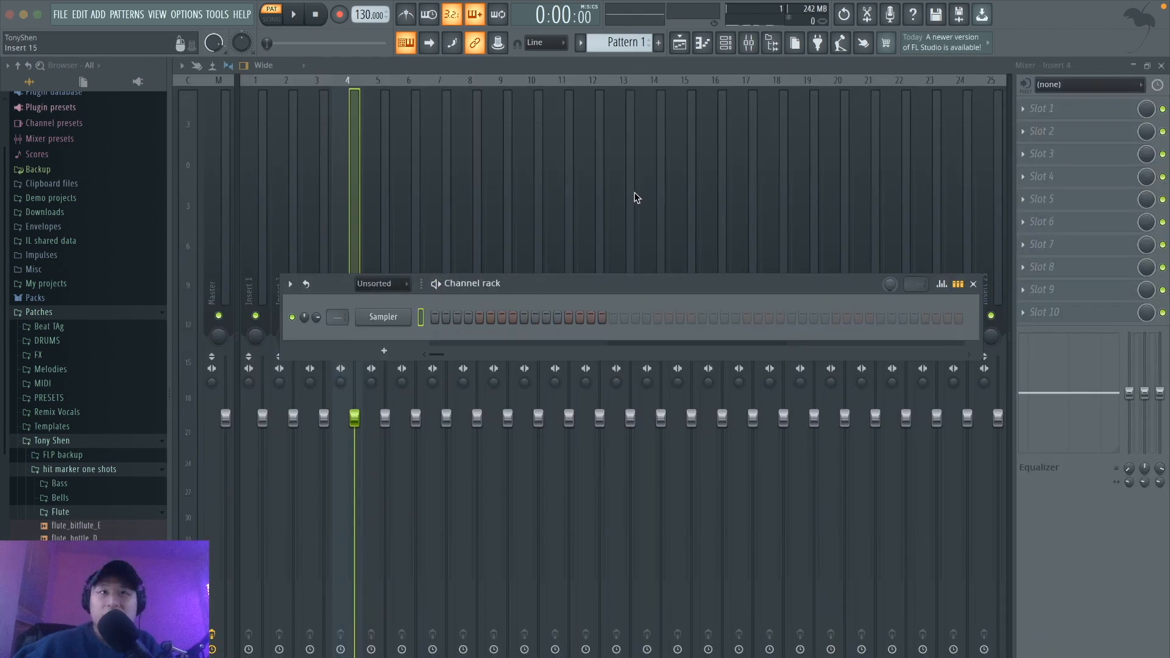
# Replace the Sampler channel with Fruity Granulizer, load the pad_choral_C sample into it, and audition a note.
pyautogui.rightClick(405, 317)
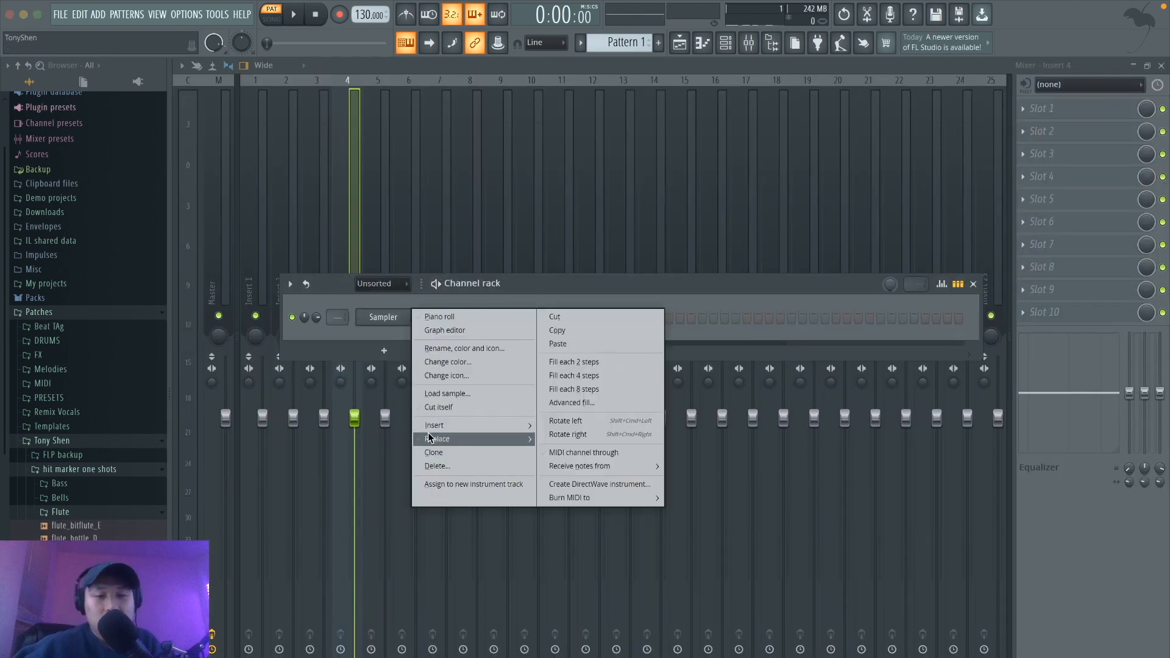
pyautogui.moveTo(445, 442)
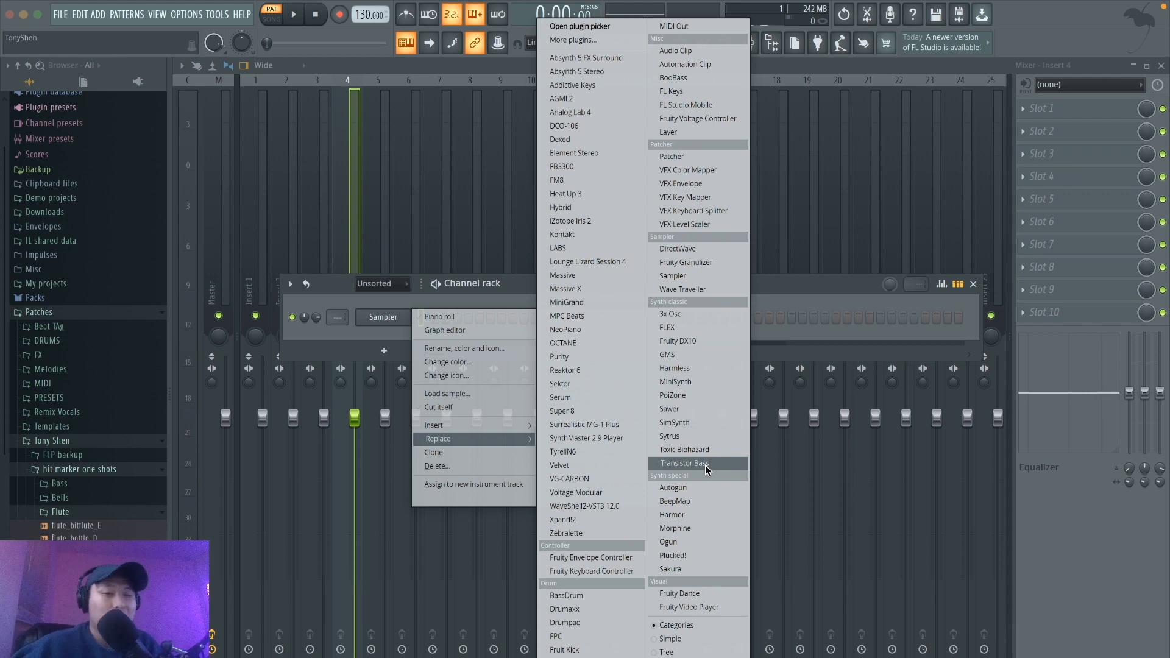
pyautogui.click(686, 262)
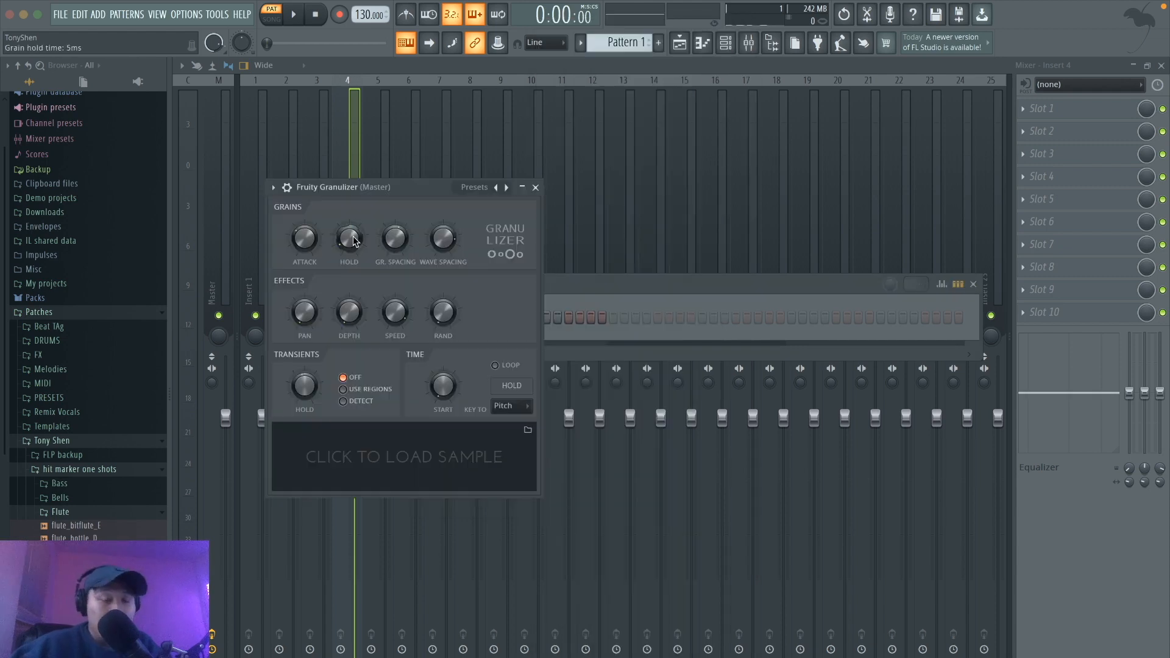
pyautogui.click(51, 516)
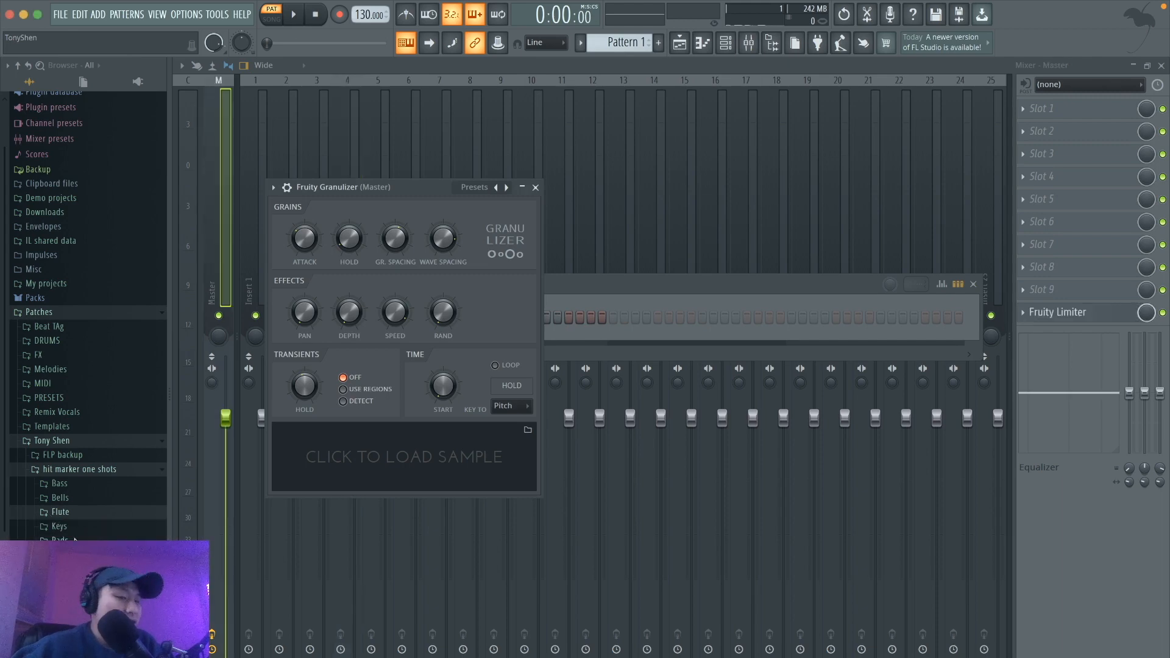
pyautogui.moveTo(79, 583); pyautogui.dragTo(342, 453)
pyautogui.press('e')
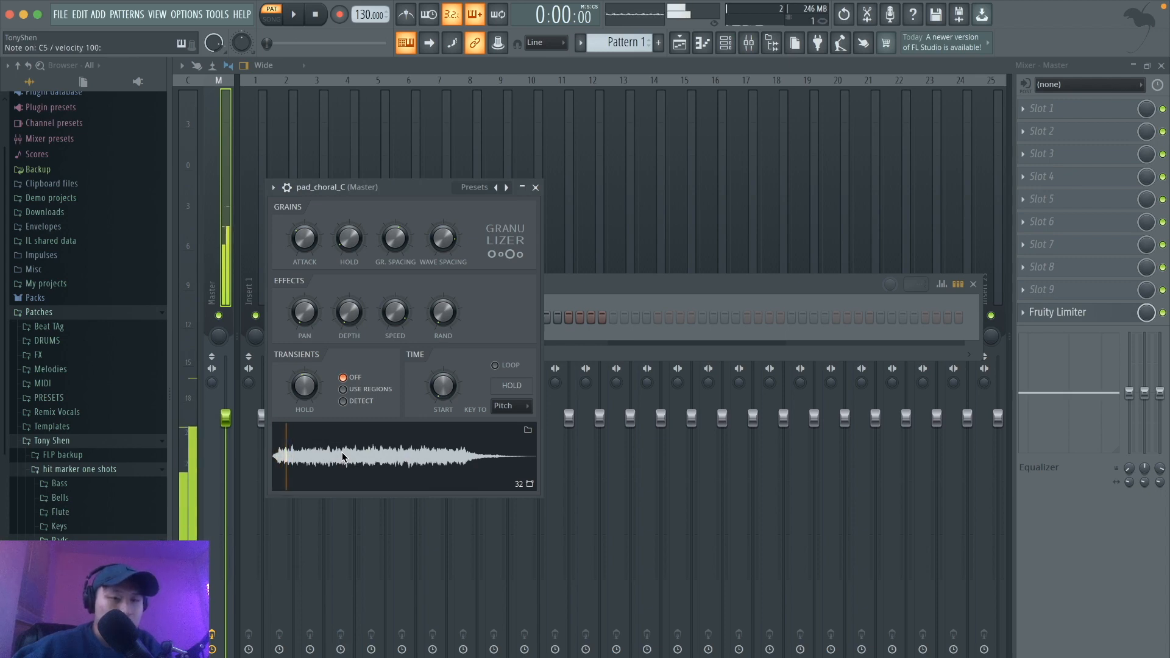
# Load a melody from SimpleAndSoulfulMIDIPack onto the pad_choral_C channel, play it, and bring up the channel's Granulizer settings.
pyautogui.moveTo(369, 191); pyautogui.dragTo(780, 210)
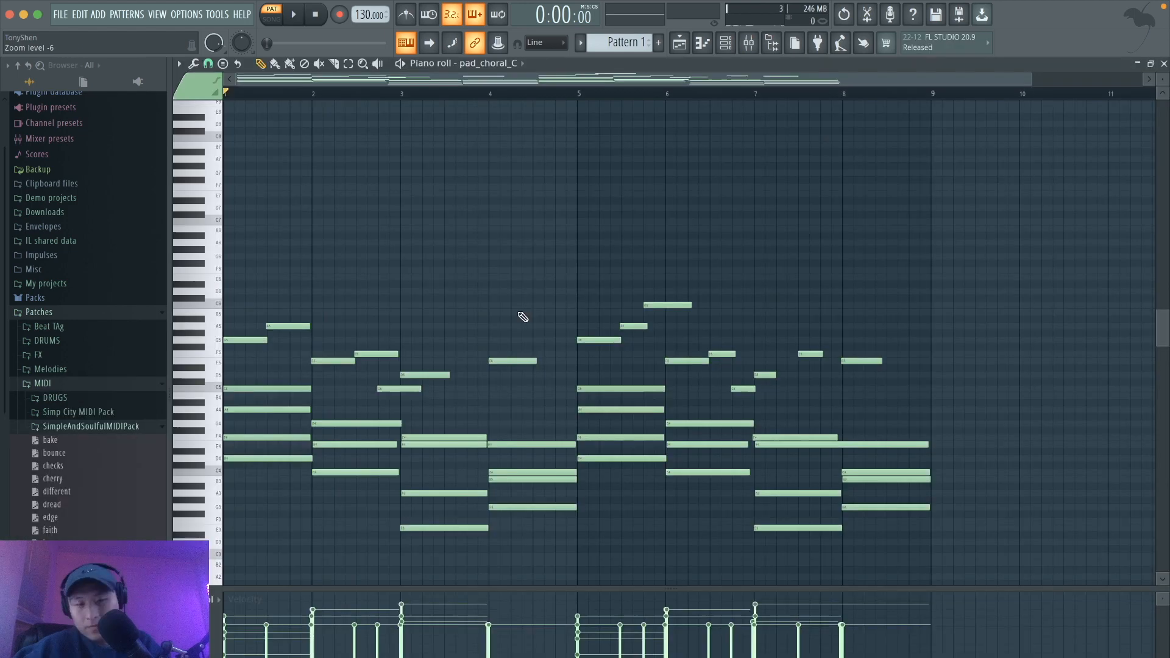
pyautogui.press('space')
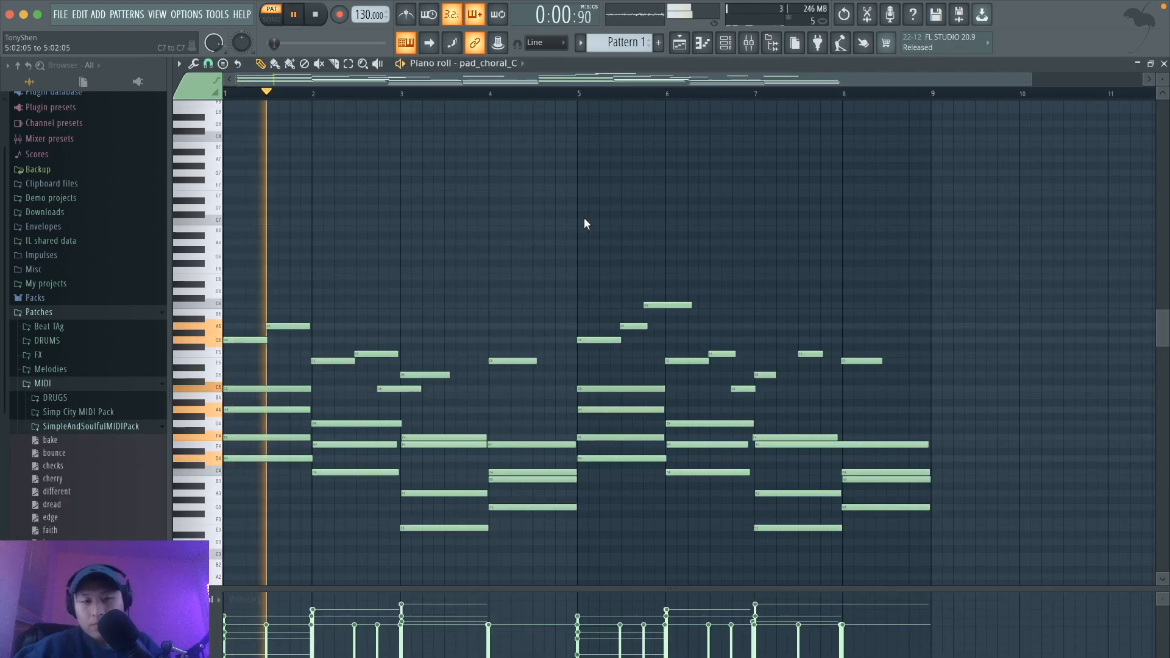
pyautogui.click(725, 42)
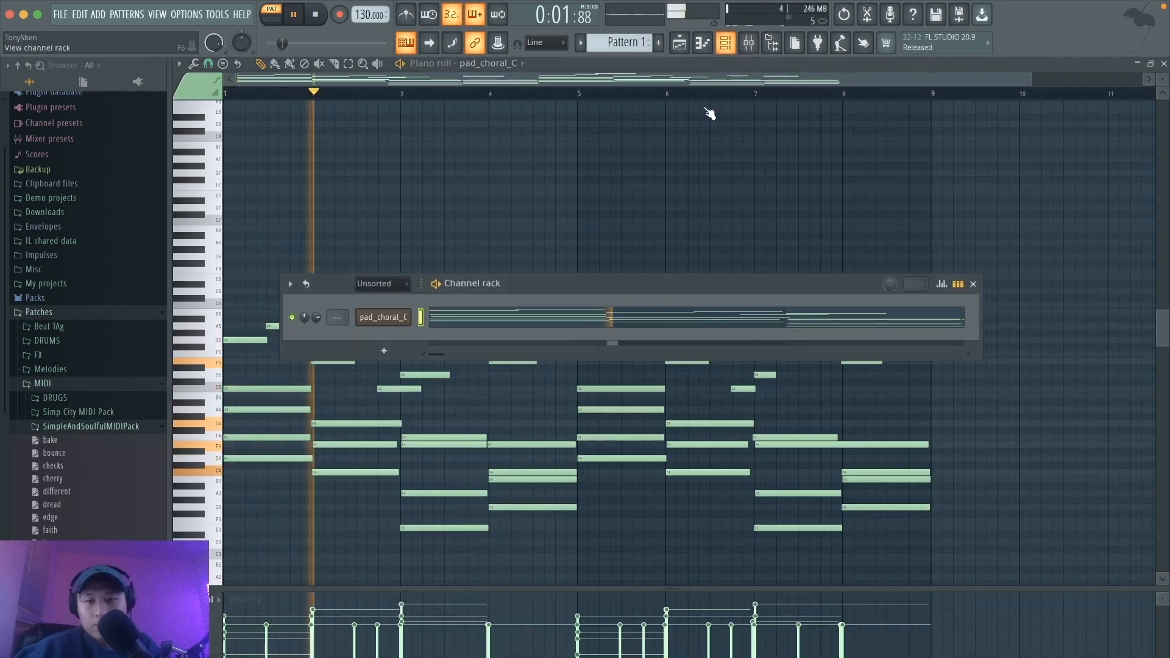
pyautogui.click(381, 318)
pyautogui.press('space')
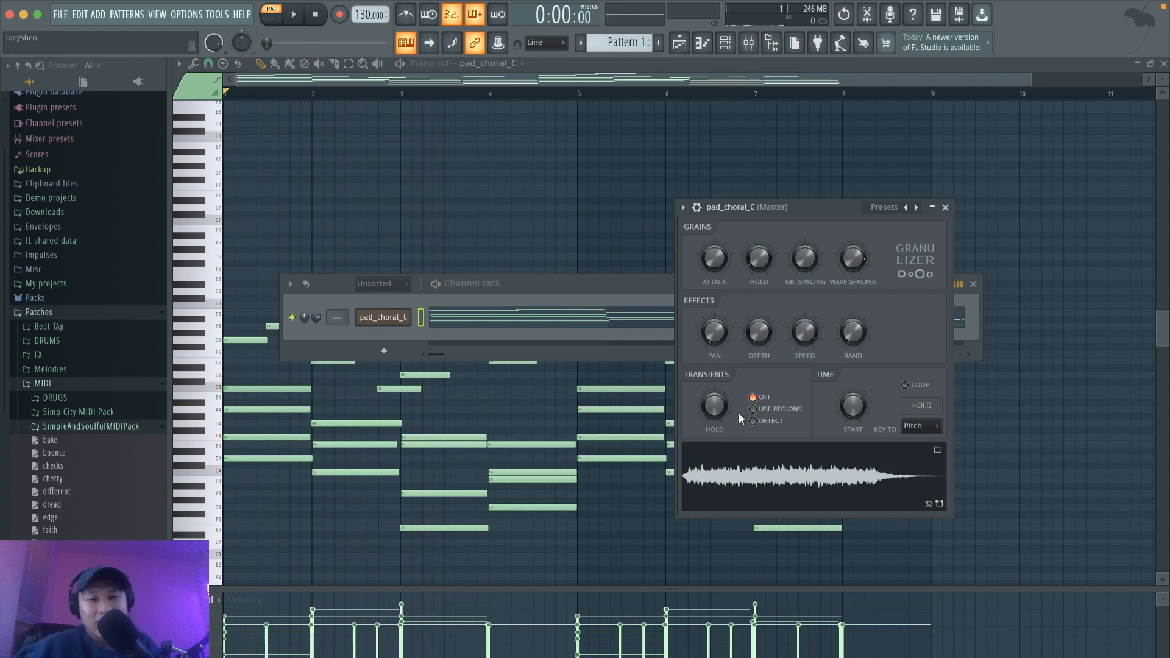
pyautogui.moveTo(763, 211); pyautogui.dragTo(677, 127)
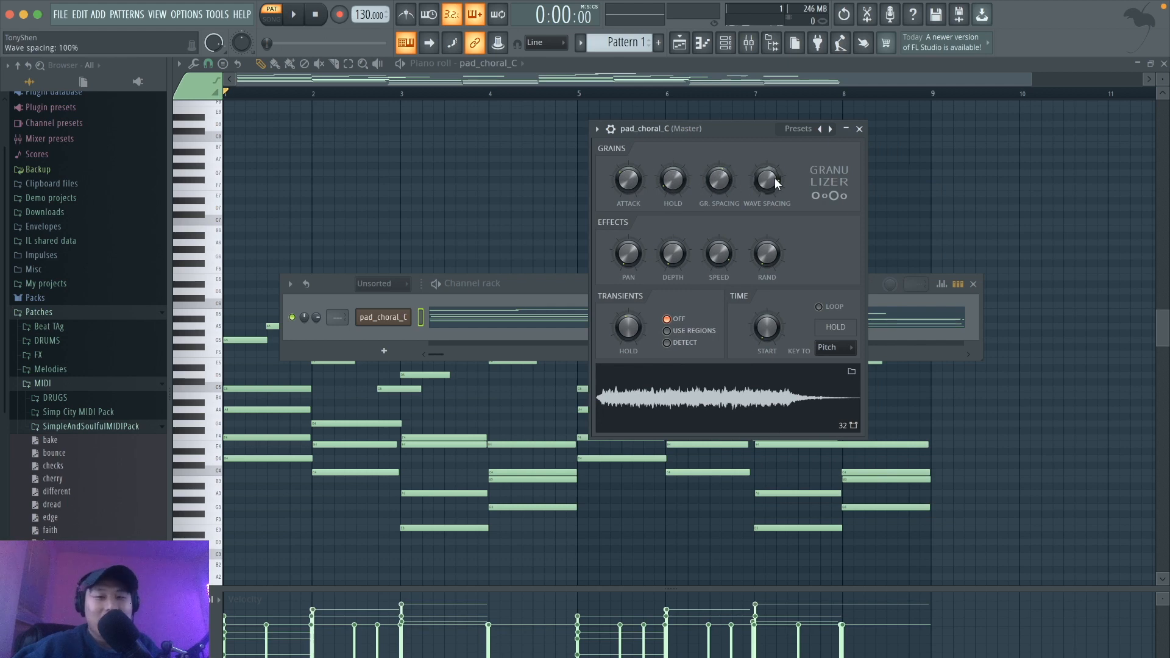
# Play the melody while lowering the Granulizer's wave spacing to about 20% and adjusting its pan effect and grain attack time.
pyautogui.press('space')
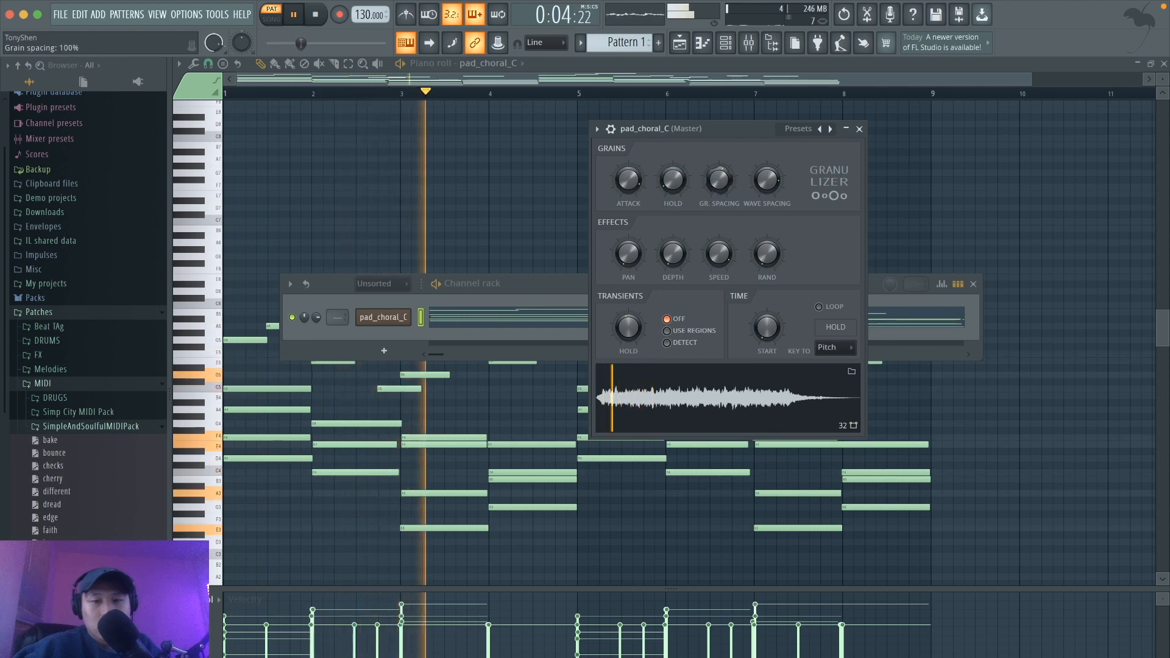
pyautogui.moveTo(763, 185); pyautogui.dragTo(763, 224)
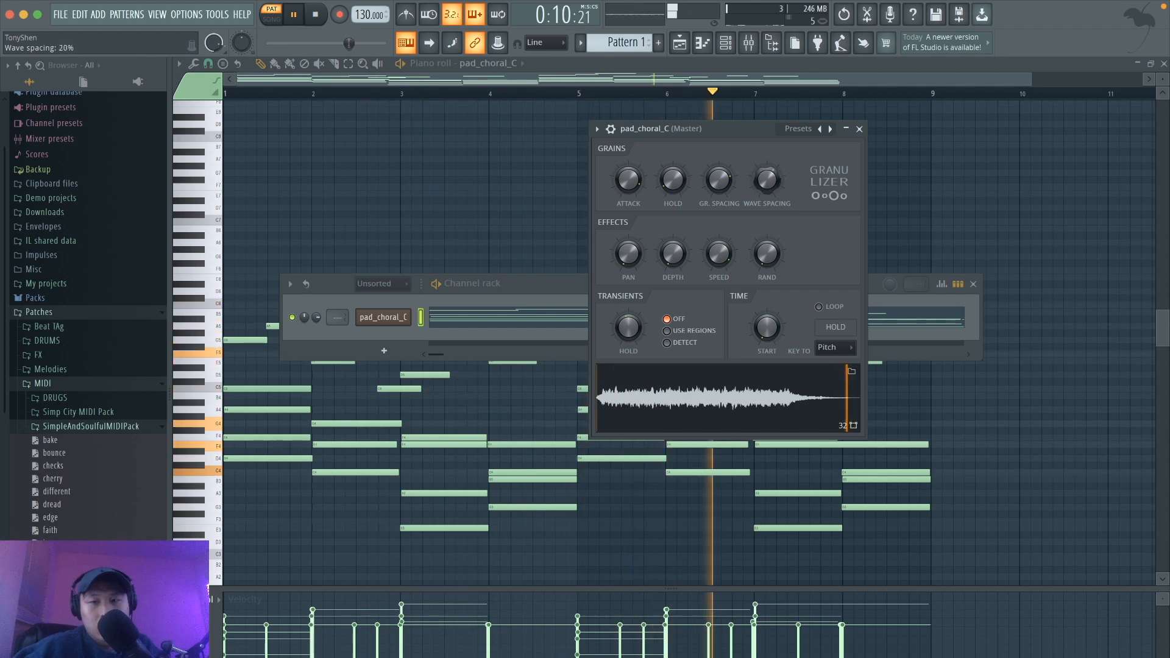
pyautogui.moveTo(629, 256); pyautogui.dragTo(630, 237)
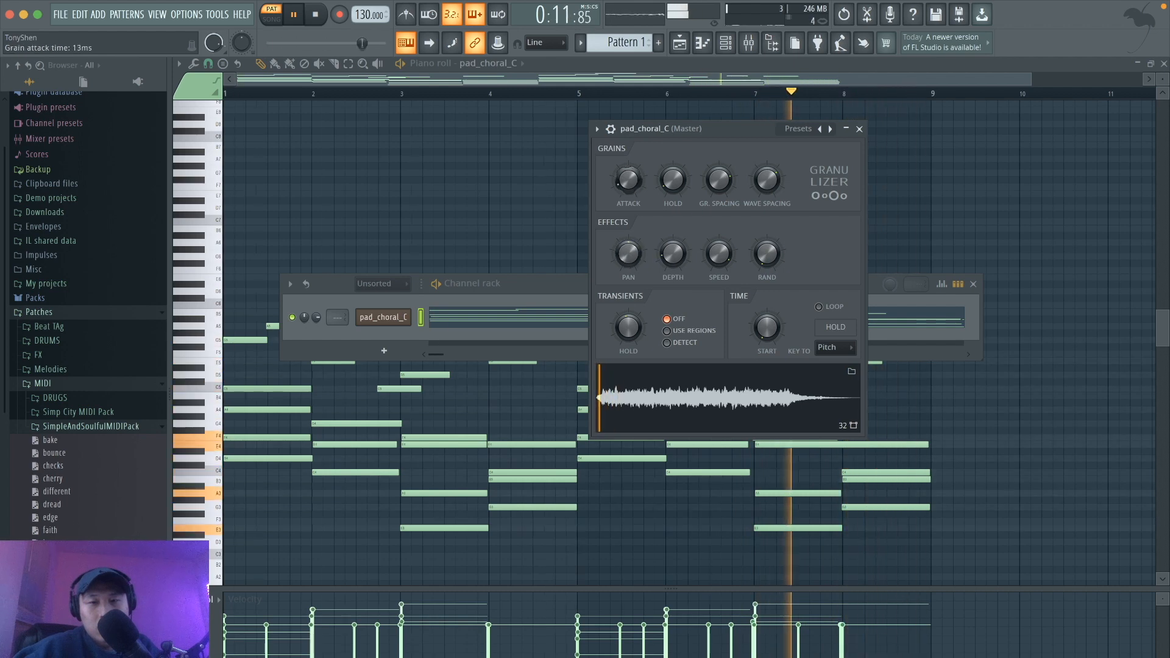
pyautogui.moveTo(628, 180); pyautogui.dragTo(628, 164)
pyautogui.press('space')
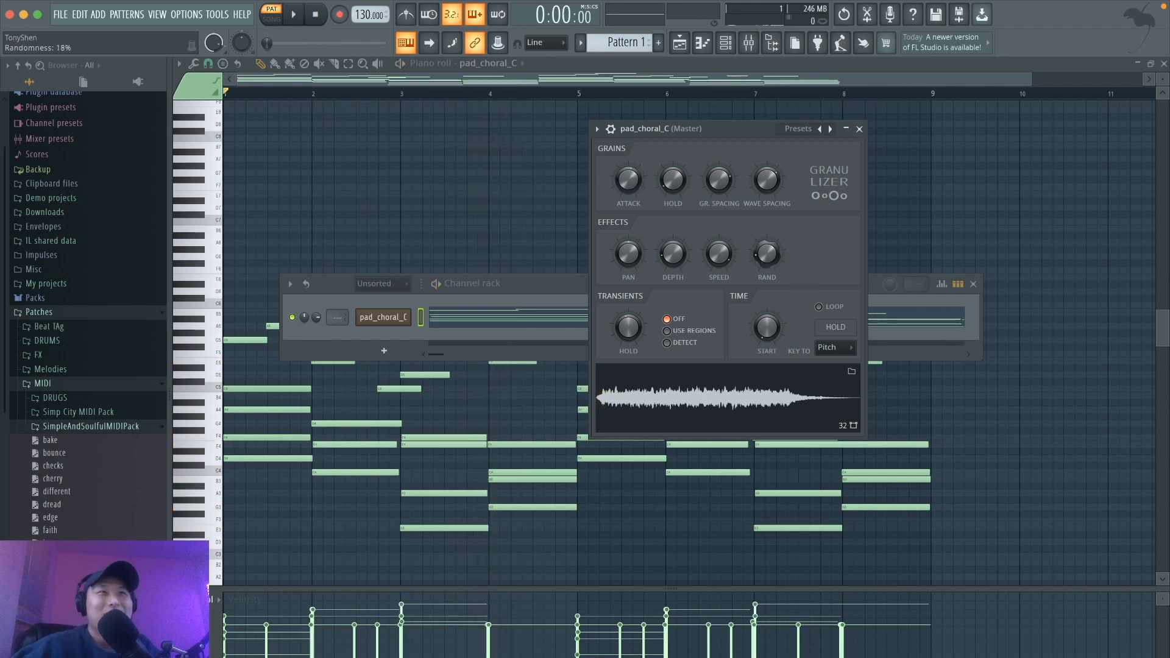
# Audition the granulized melody and adjust the Granulizer's randomness effect.
pyautogui.press('space')
pyautogui.press('space')
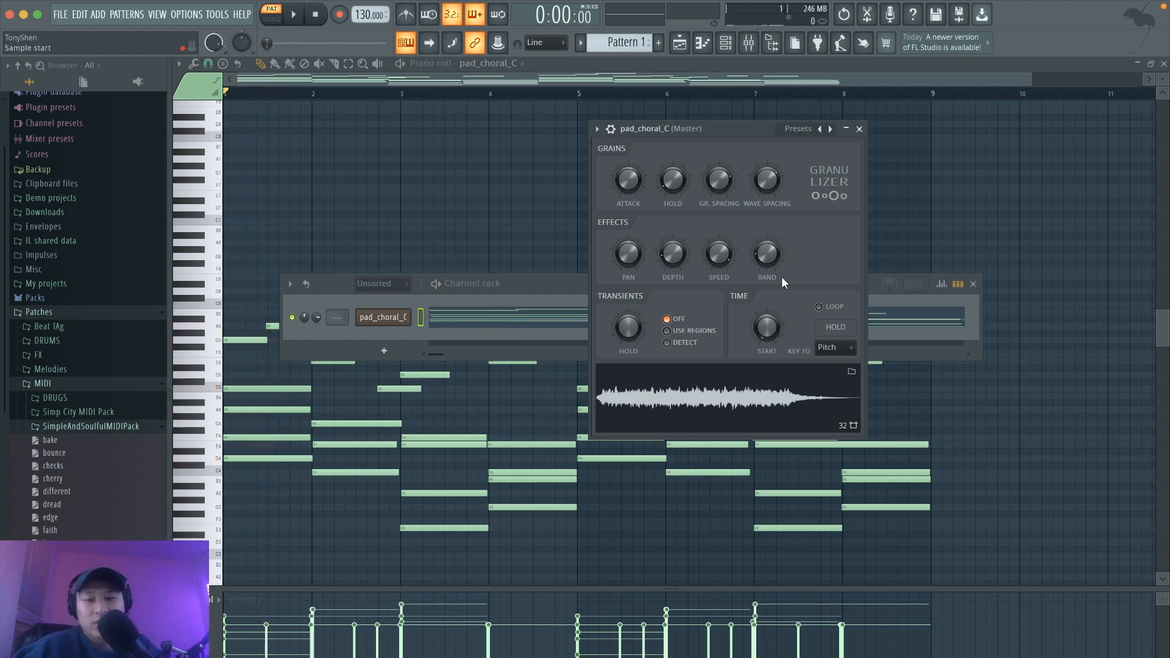
pyautogui.moveTo(765, 256); pyautogui.dragTo(764, 237)
pyautogui.press('space')
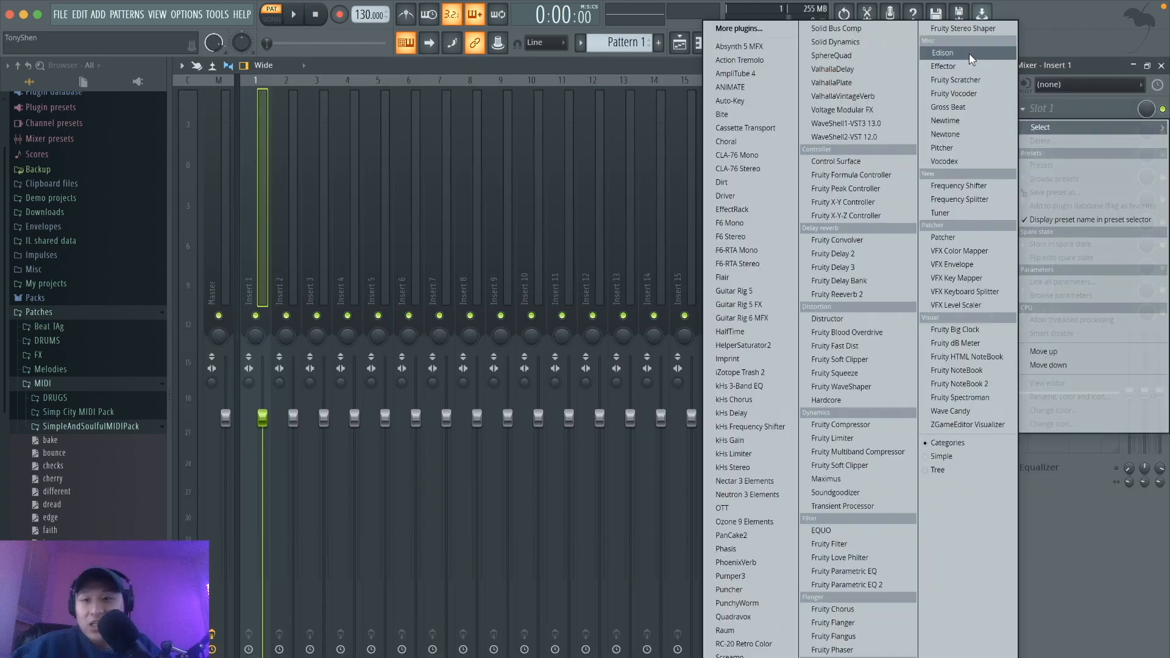
# Load Edison on mixer Insert 1 and route the pad_choral_C channel to that insert.
pyautogui.click(968, 54)
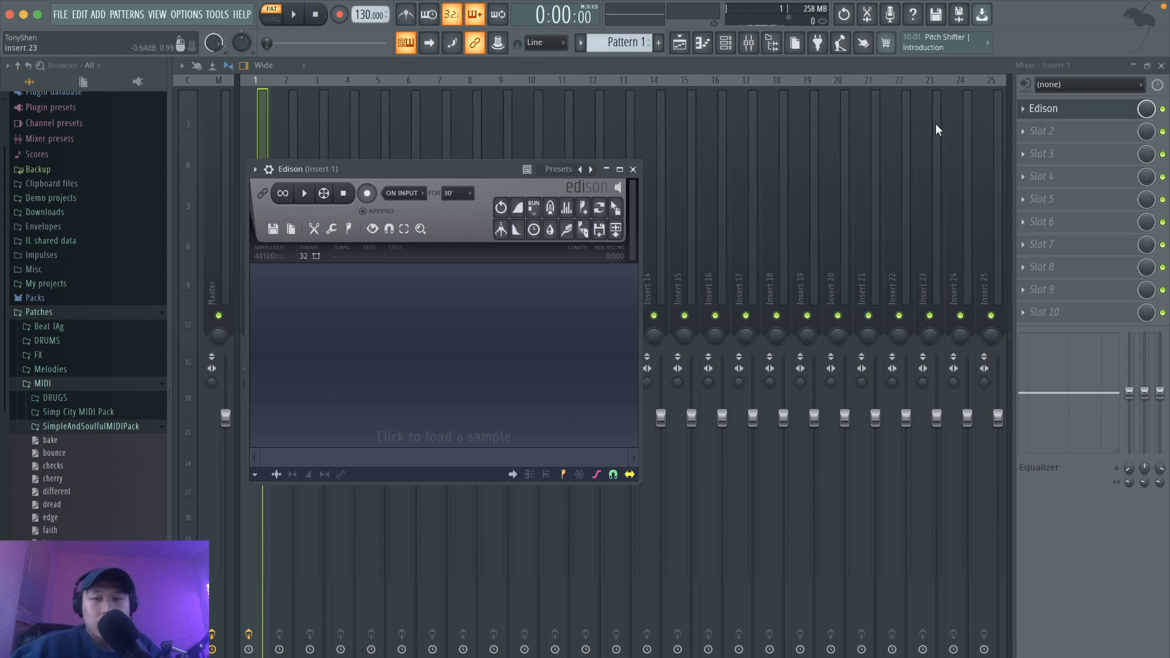
pyautogui.click(357, 113)
pyautogui.click(755, 49)
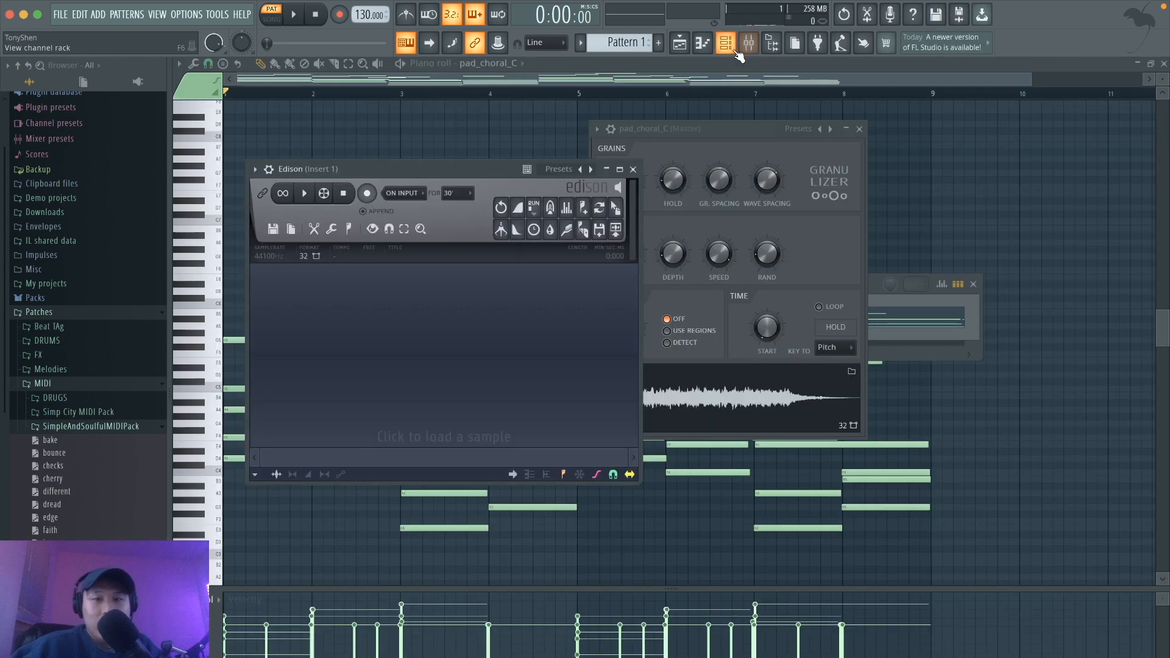
pyautogui.click(735, 52)
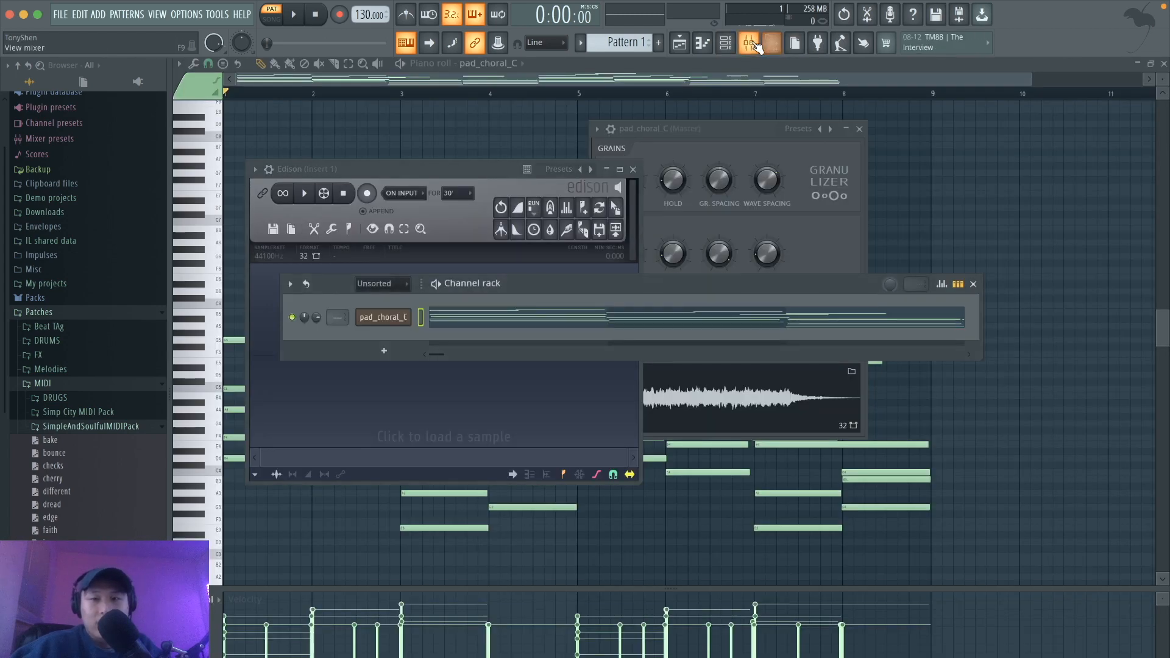
pyautogui.click(756, 47)
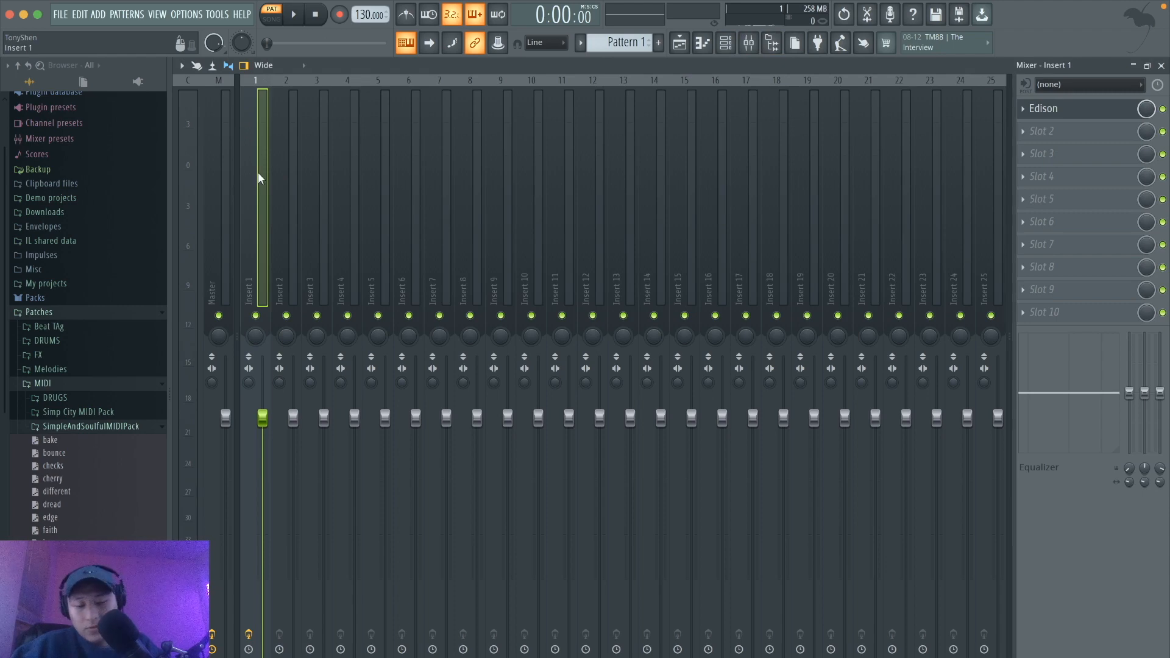
pyautogui.hotkey('ctrl', 'l')
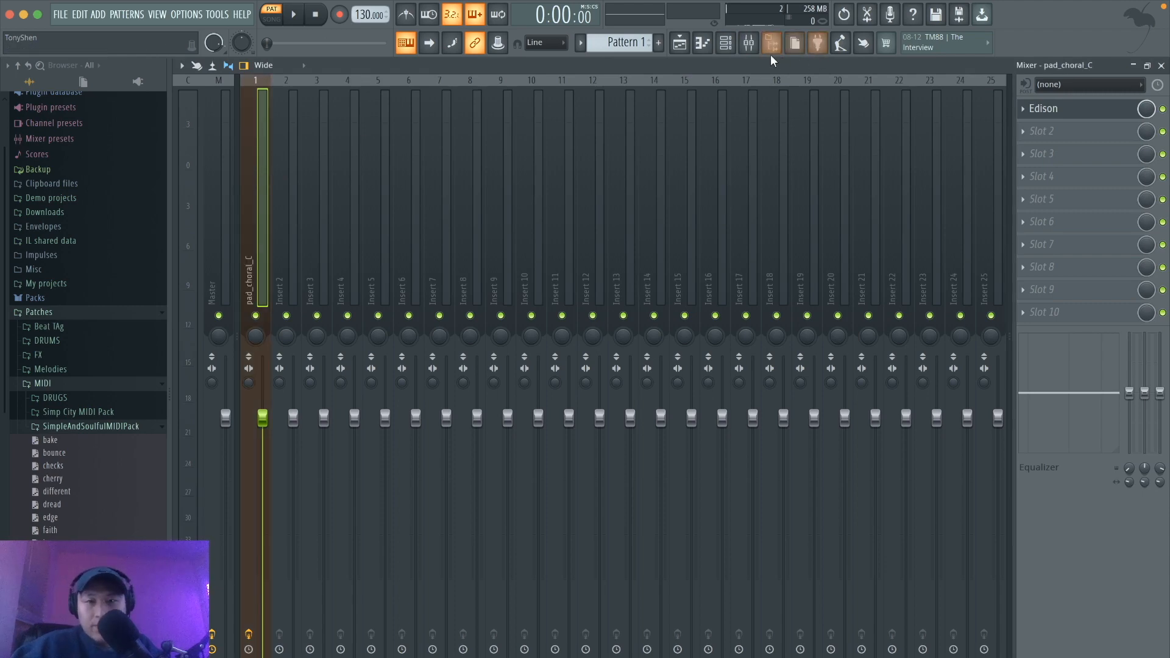
# Arm Edison on the pad_choral_C insert to record on input, and open the channel's Granulizer settings.
pyautogui.click(1045, 109)
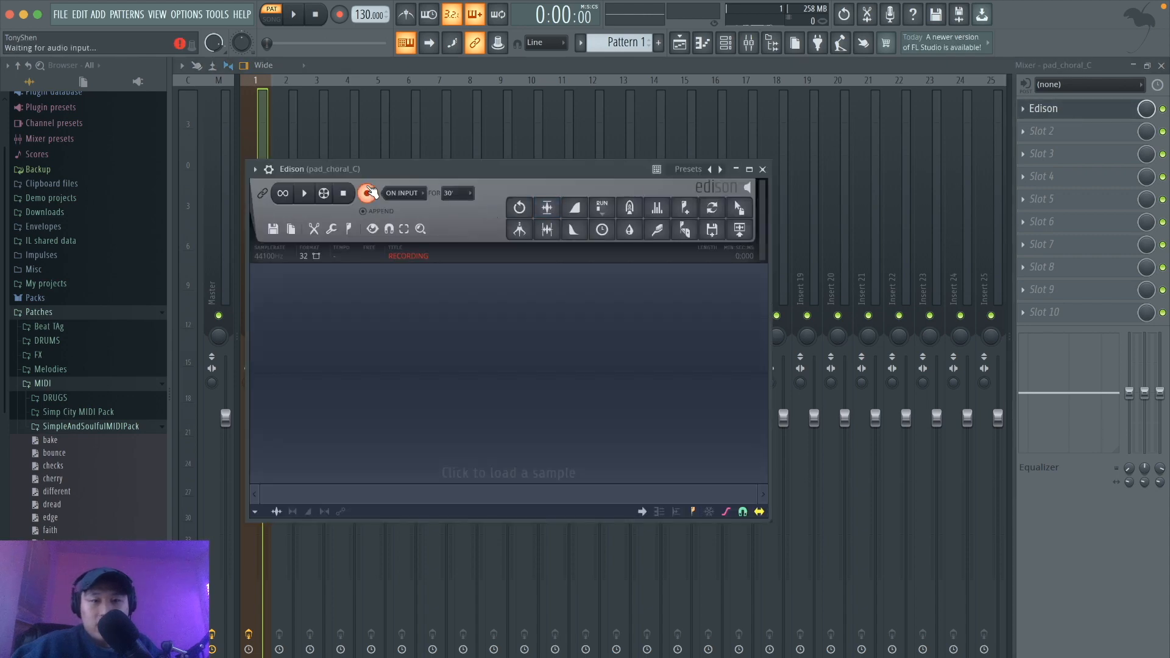
pyautogui.click(734, 46)
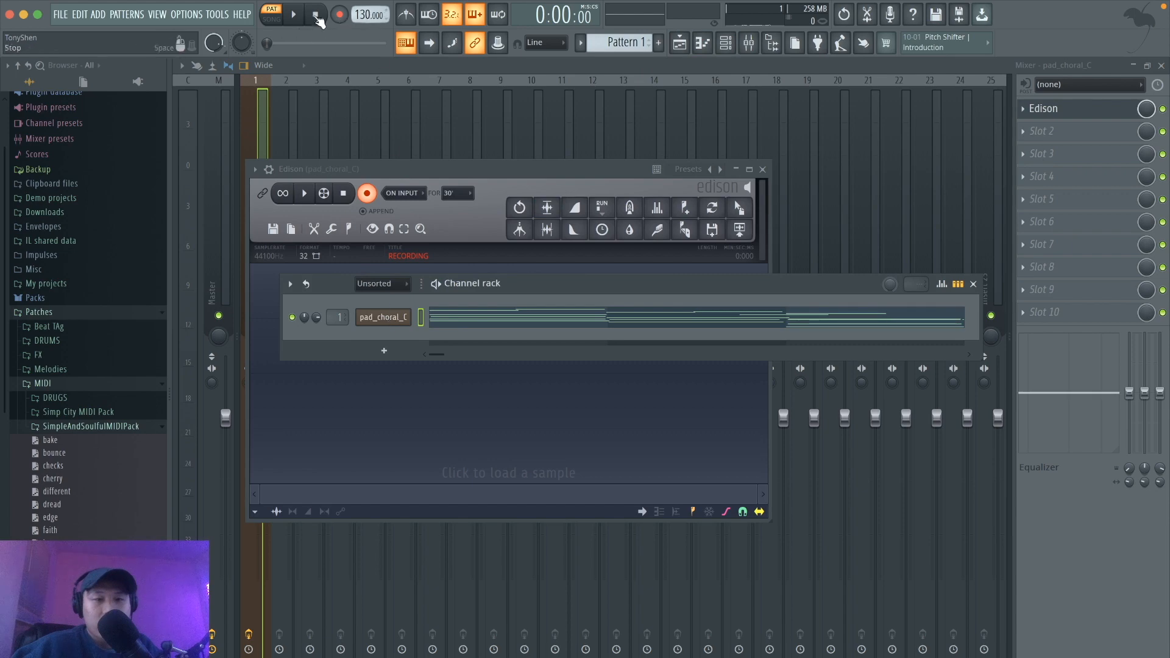
pyautogui.click(383, 317)
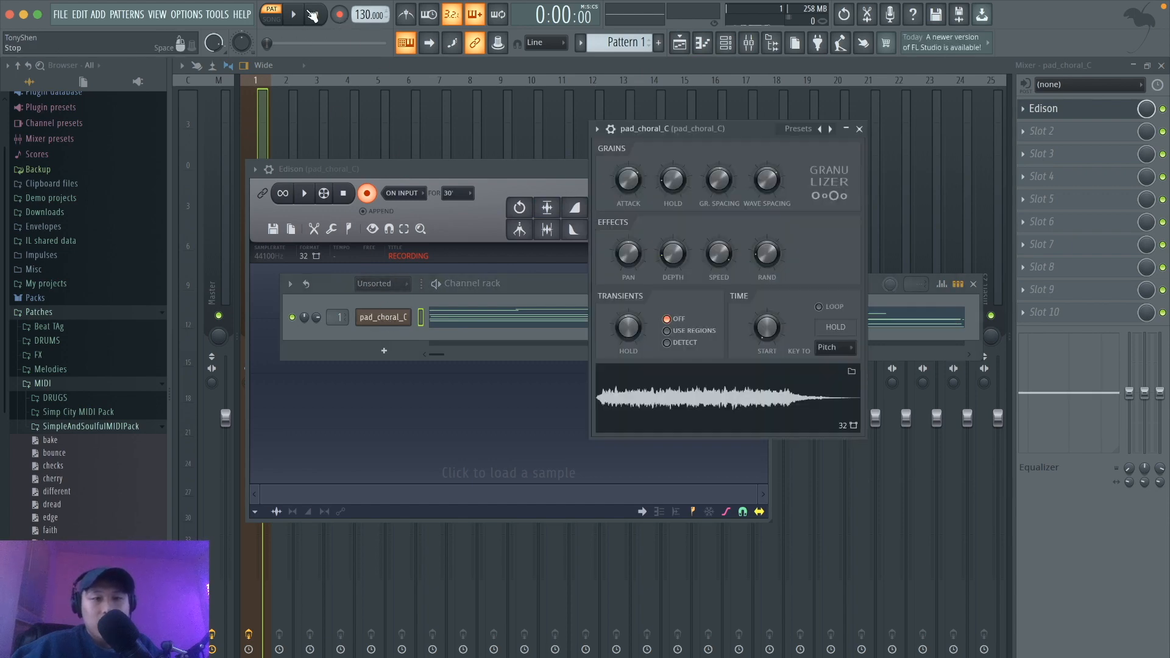
# Record the playing pattern into Edison while varying the Granulizer's grain hold, attack, grain spacing and wave spacing, and stop recording.
pyautogui.click(294, 15)
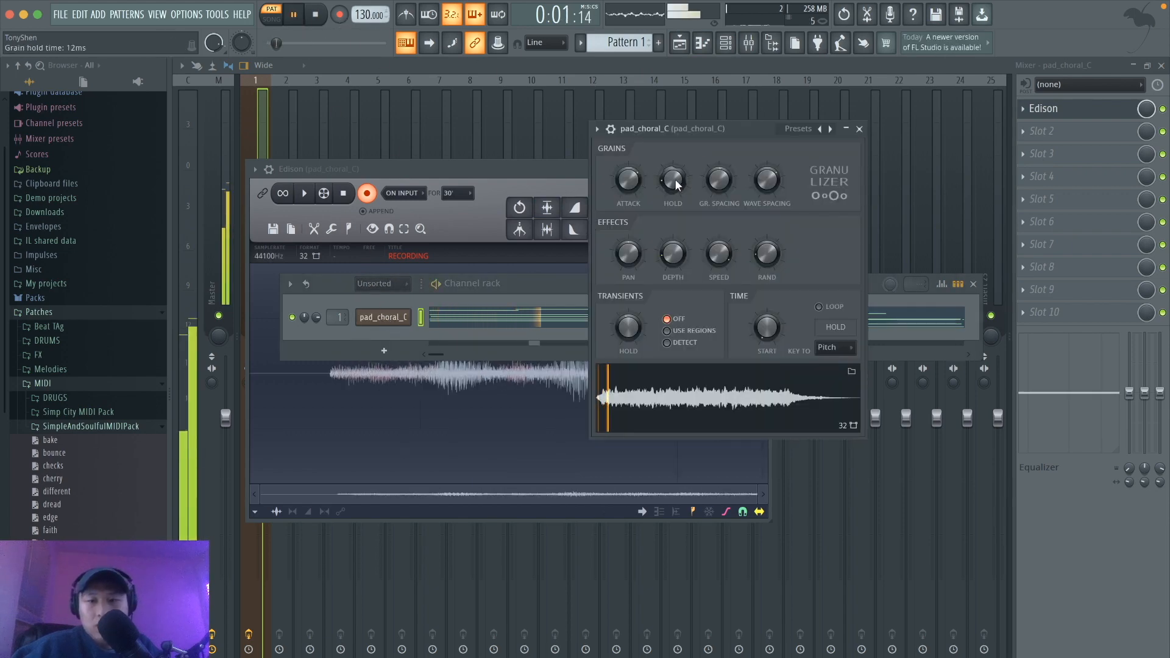
pyautogui.moveTo(676, 184); pyautogui.dragTo(628, 194)
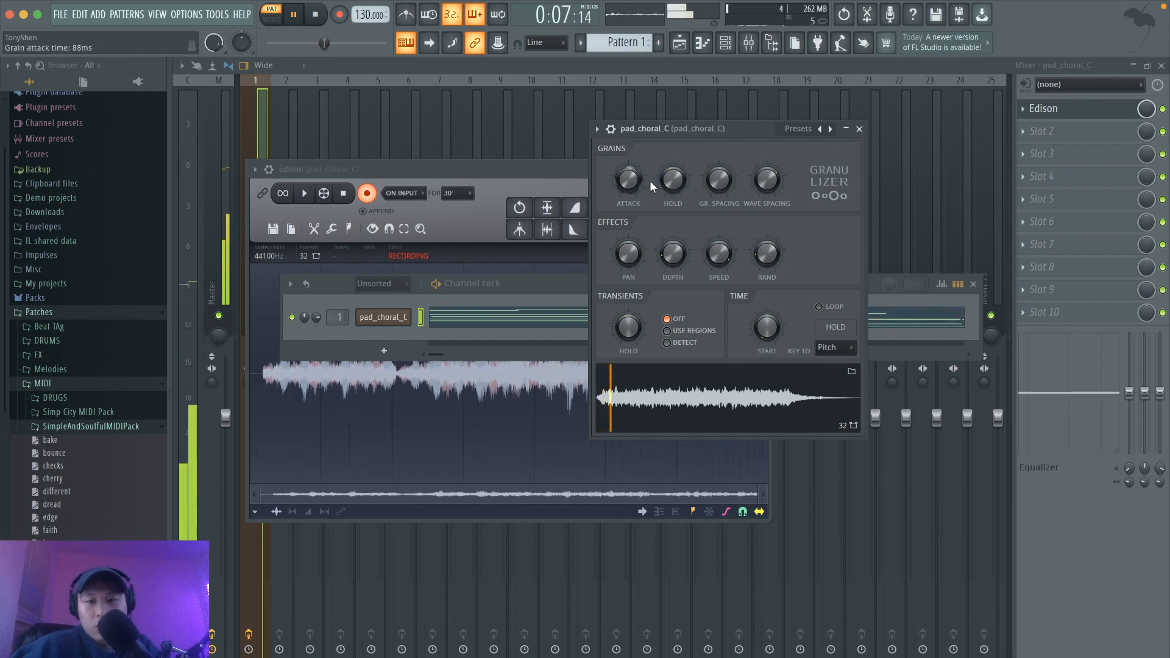
pyautogui.moveTo(718, 180); pyautogui.dragTo(719, 183)
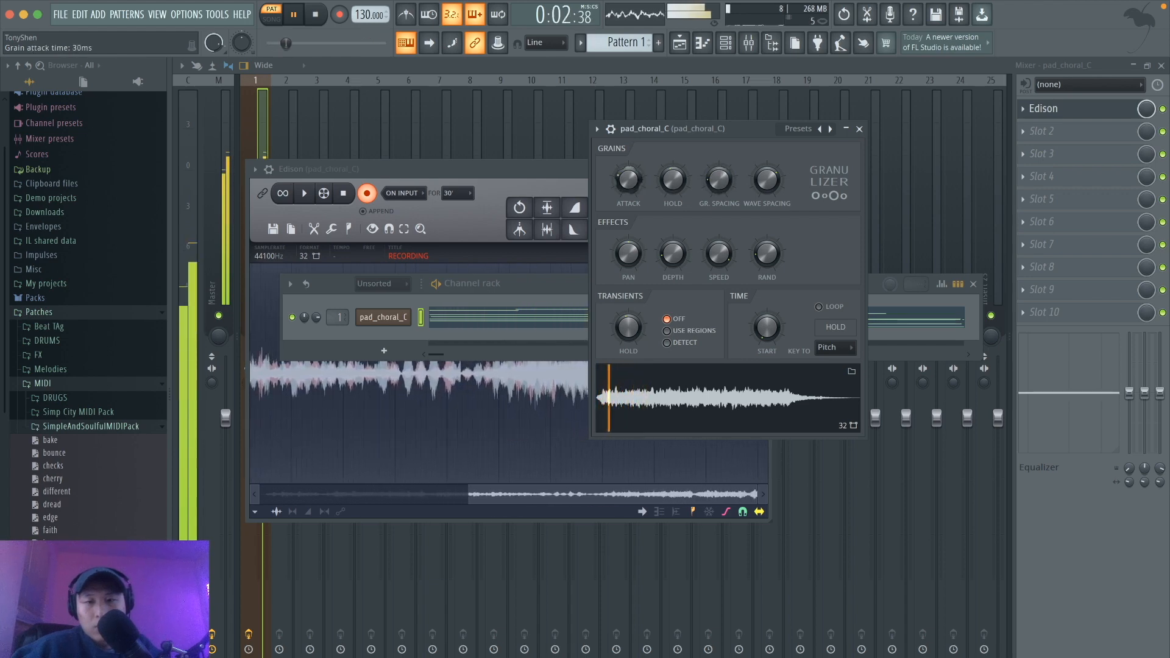
pyautogui.moveTo(627, 178); pyautogui.dragTo(627, 183)
pyautogui.moveTo(770, 175); pyautogui.dragTo(770, 190)
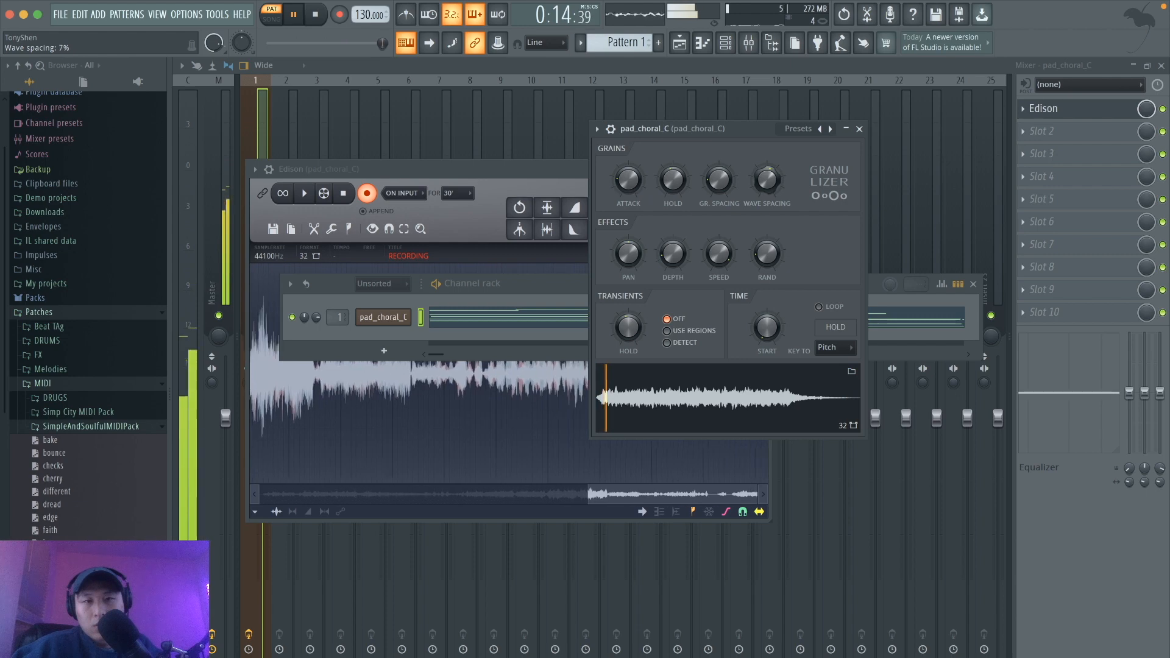
pyautogui.press('space')
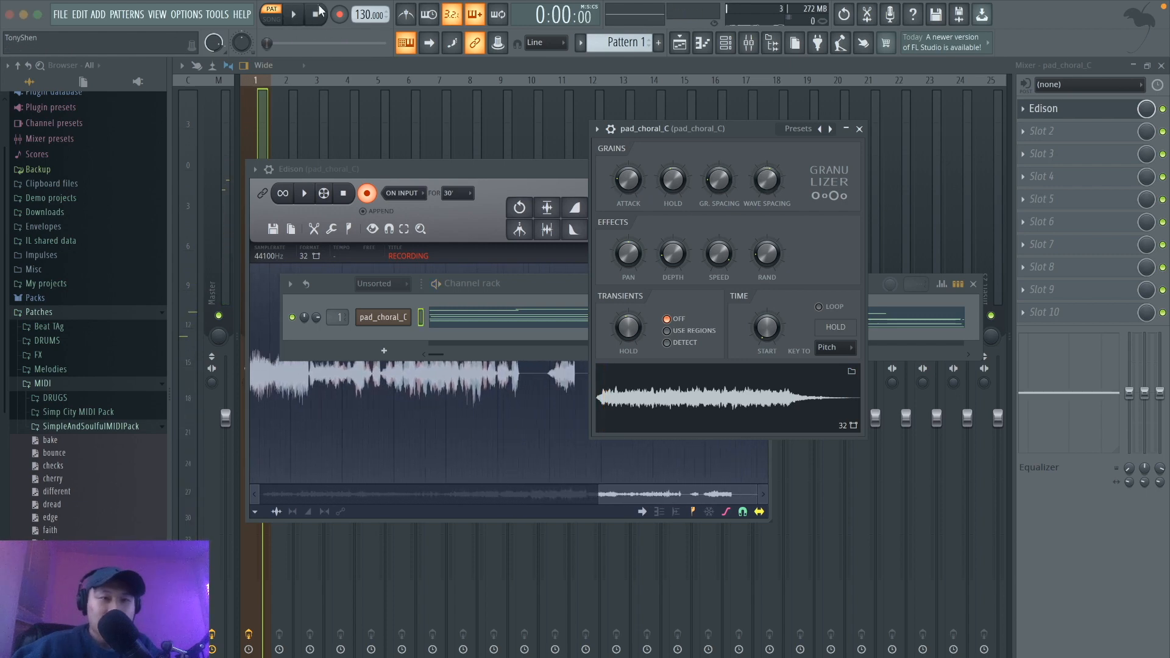
pyautogui.click(343, 193)
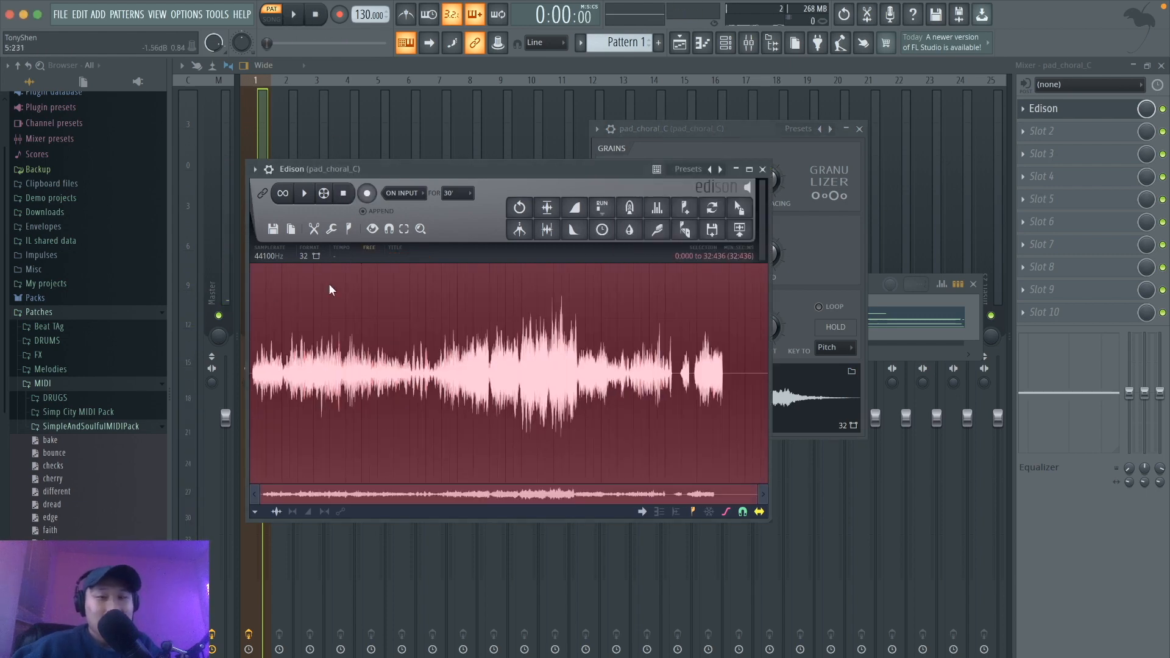
# Audition the Edison recording, place it on playlist Track 1, and duplicate the Living Loop 140 Bpm clip along Track 2.
pyautogui.press('space')
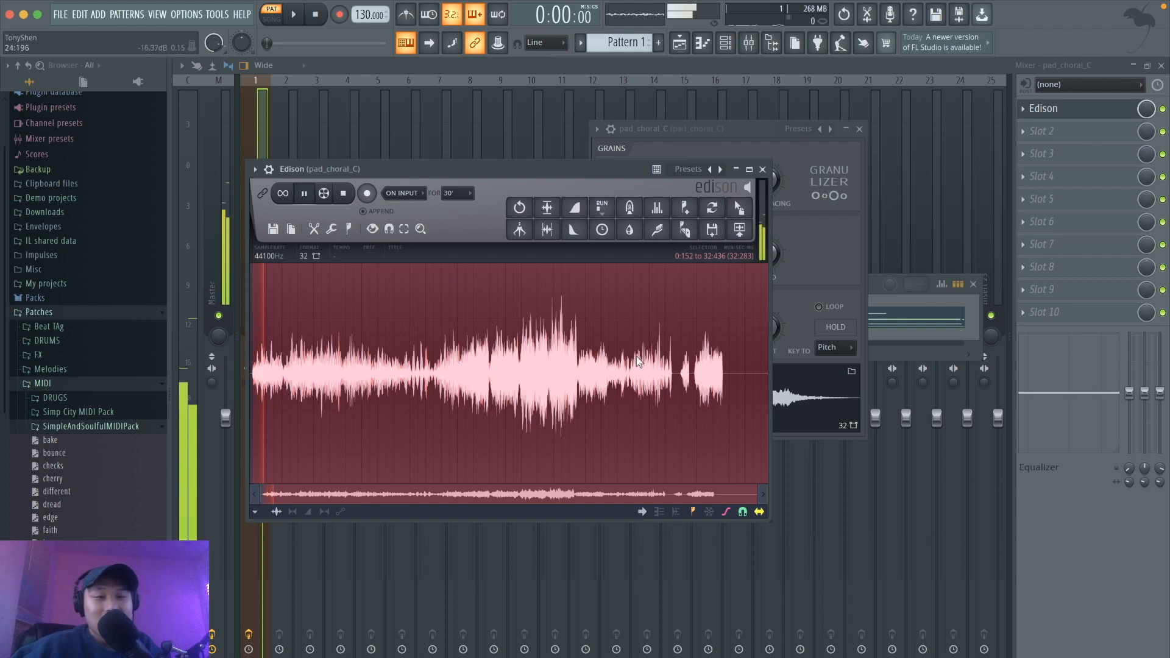
pyautogui.moveTo(741, 209); pyautogui.dragTo(499, 127)
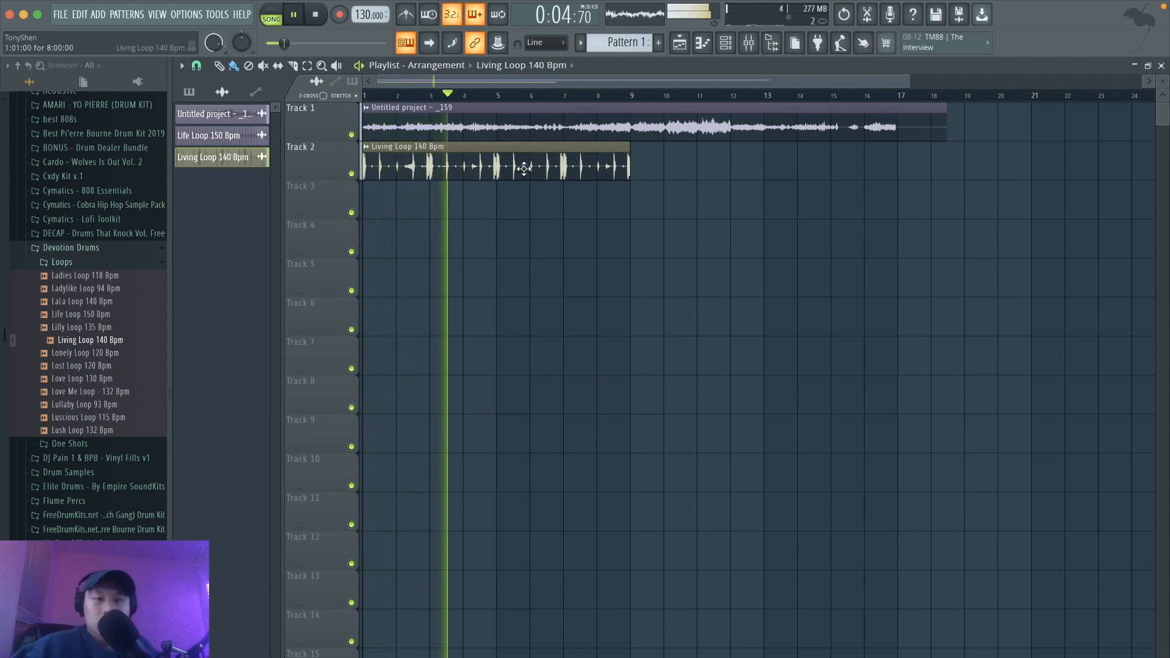
pyautogui.keyDown('shift'); pyautogui.moveTo(522, 167); pyautogui.dragTo(776, 190); pyautogui.keyUp('shift')
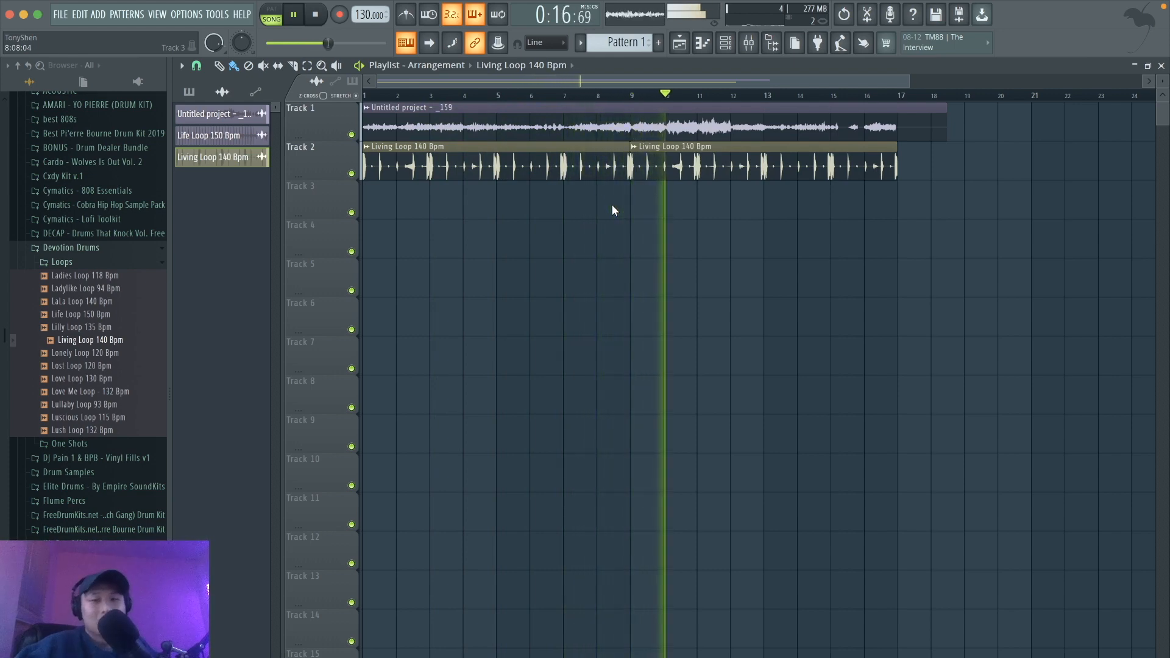
pyautogui.press('space')
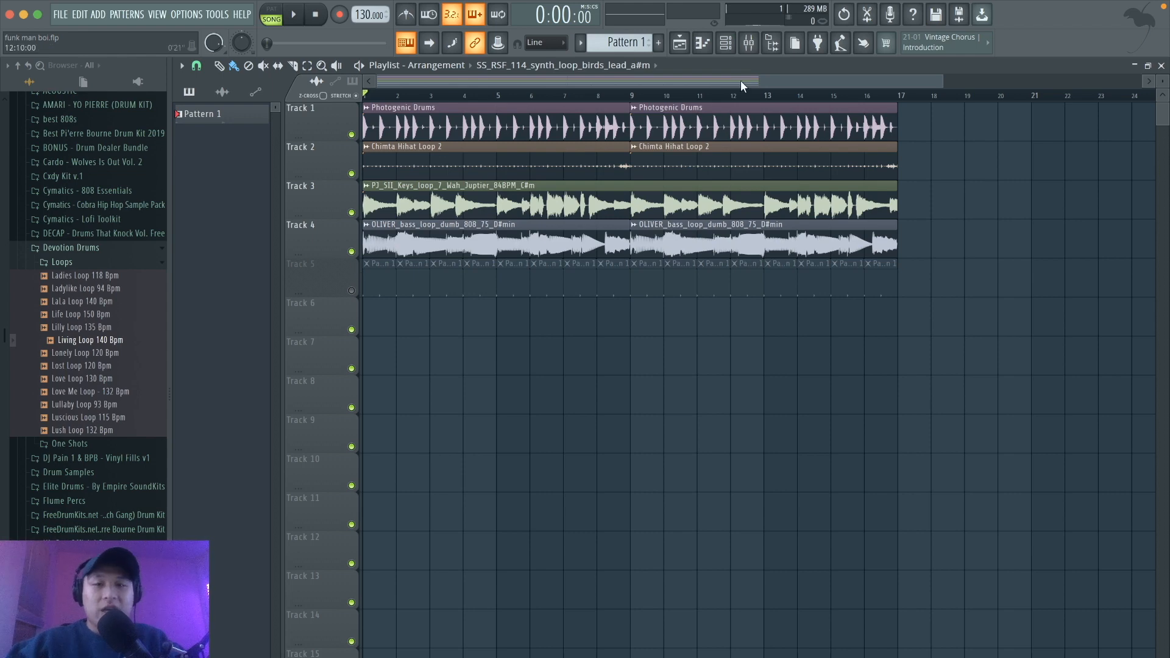
# Audition the full arrangement, and also the OLIVER bass loop on playlist Track 4 in solo.
pyautogui.click(750, 53)
pyautogui.press('space')
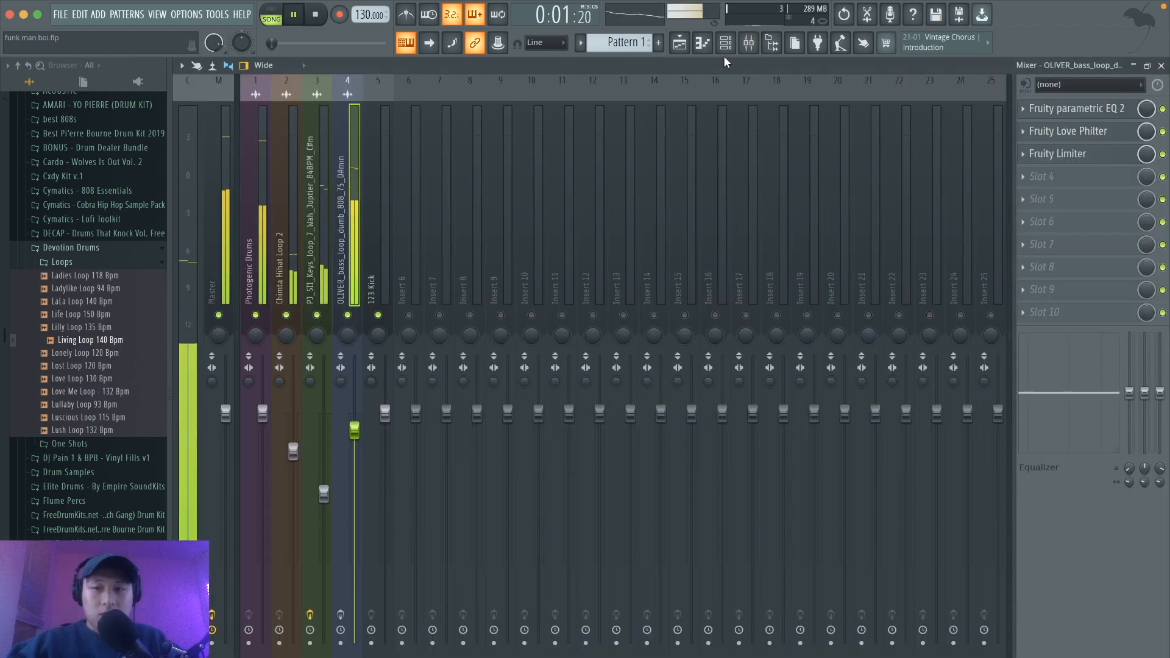
pyautogui.click(681, 45)
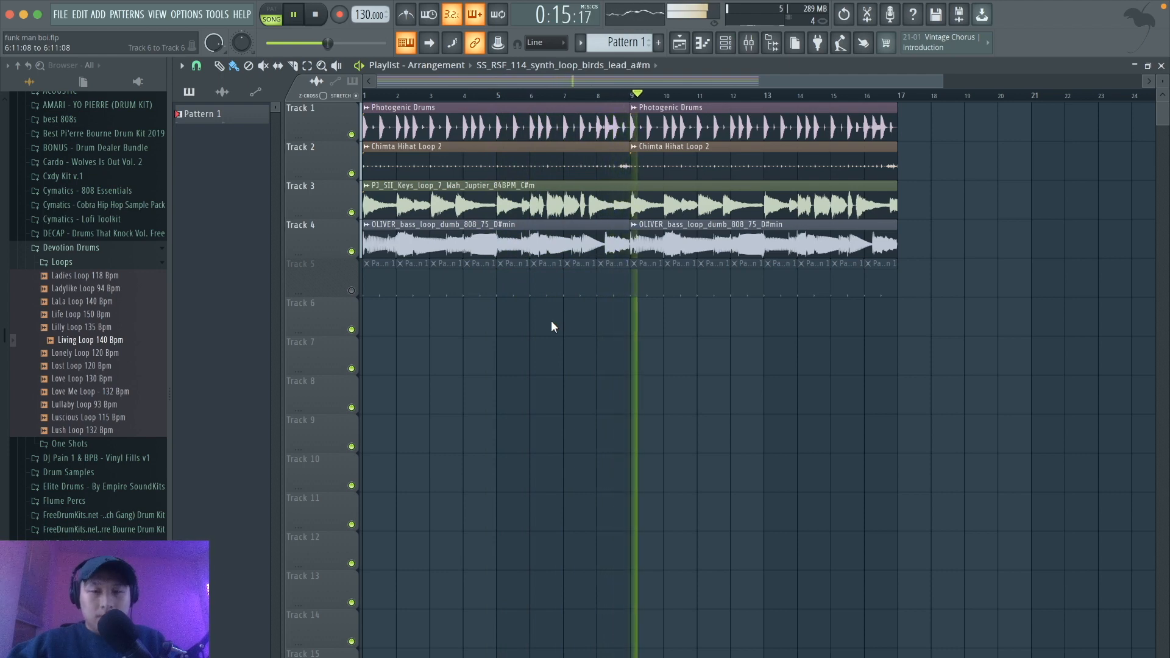
pyautogui.press('space')
pyautogui.rightClick(352, 251)
pyautogui.press('space')
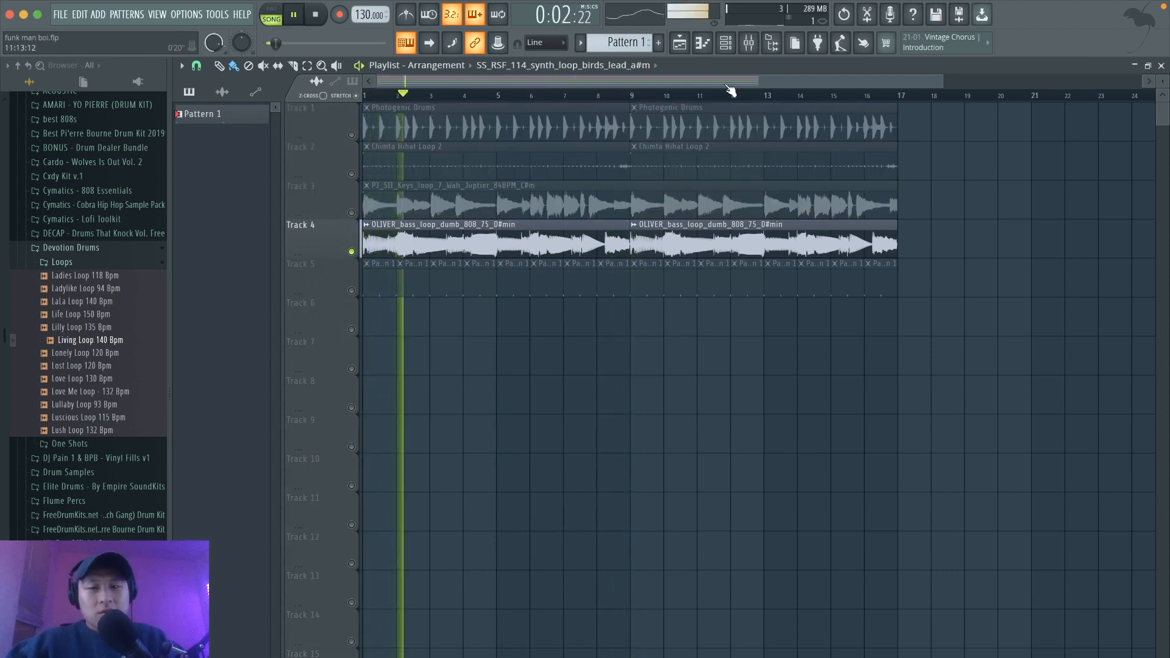
pyautogui.press('space')
# Load Fruity Love Philter in slot 2 of the OLIVER bass insert and audition the song through it.
pyautogui.click(749, 44)
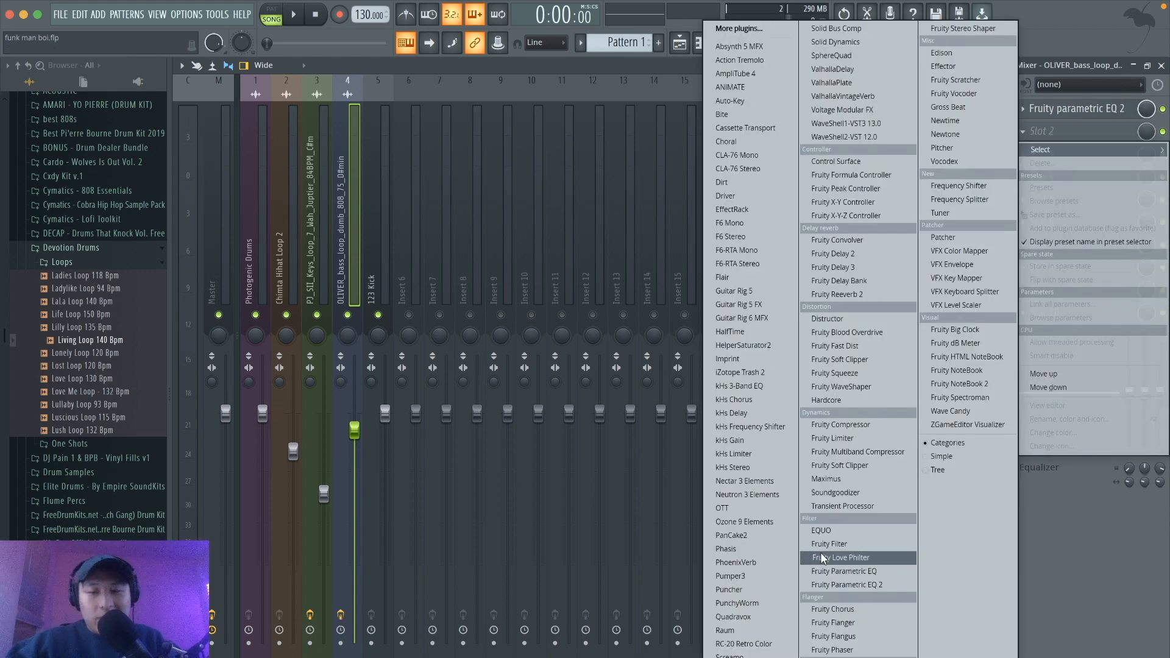
pyautogui.click(822, 555)
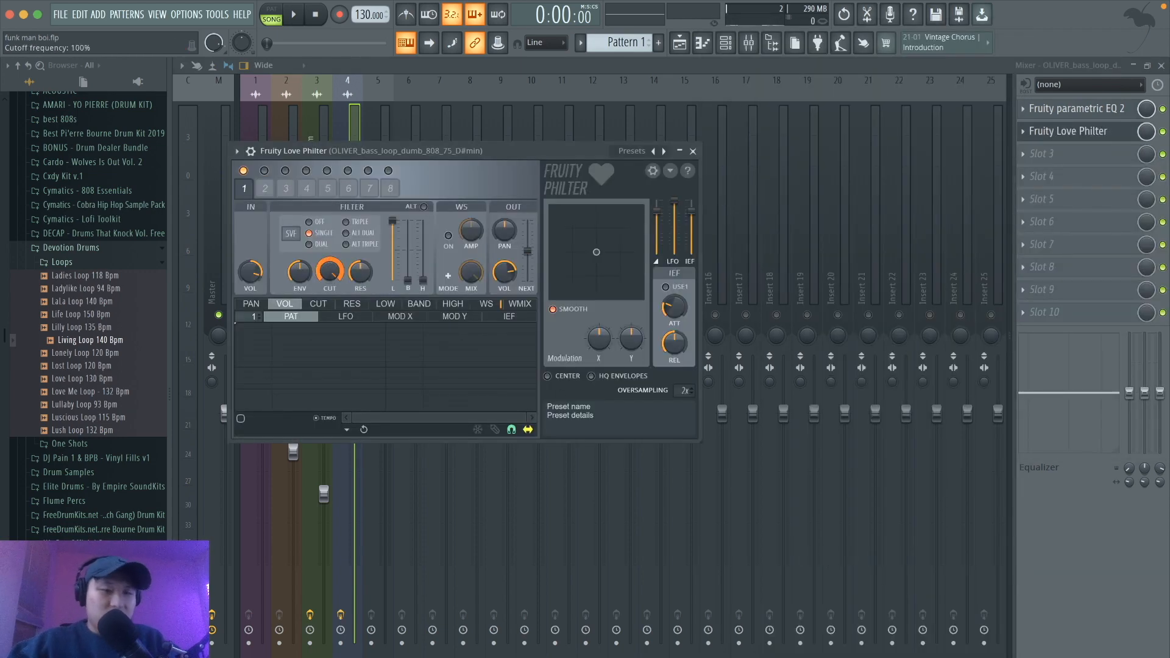
pyautogui.press('space')
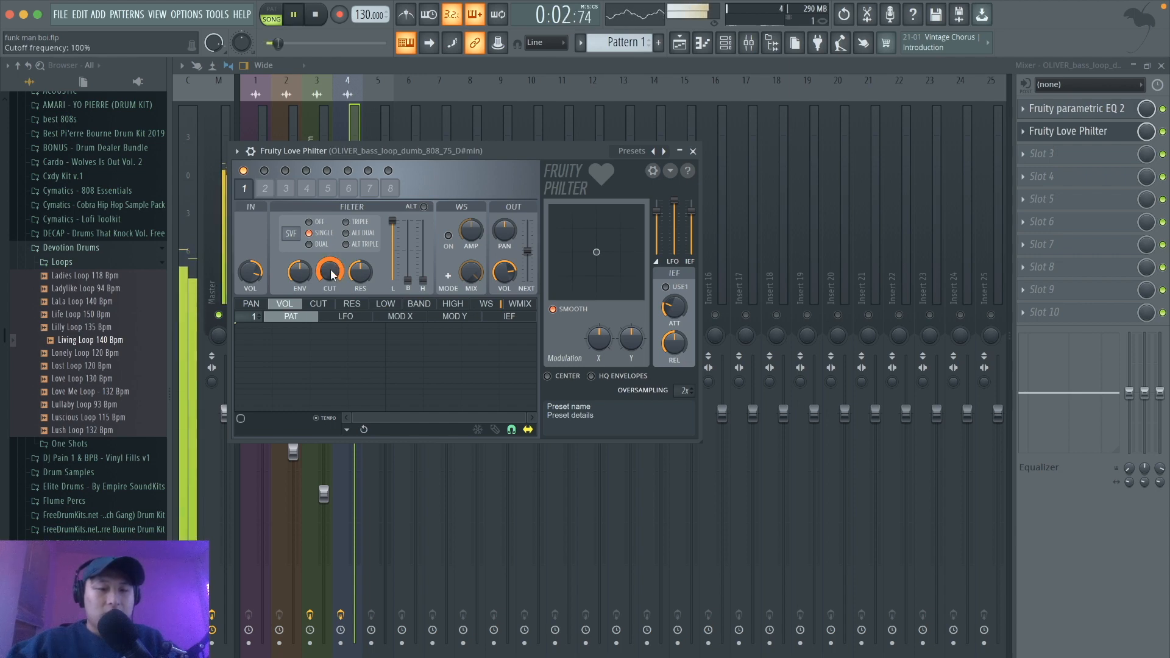
pyautogui.press('space')
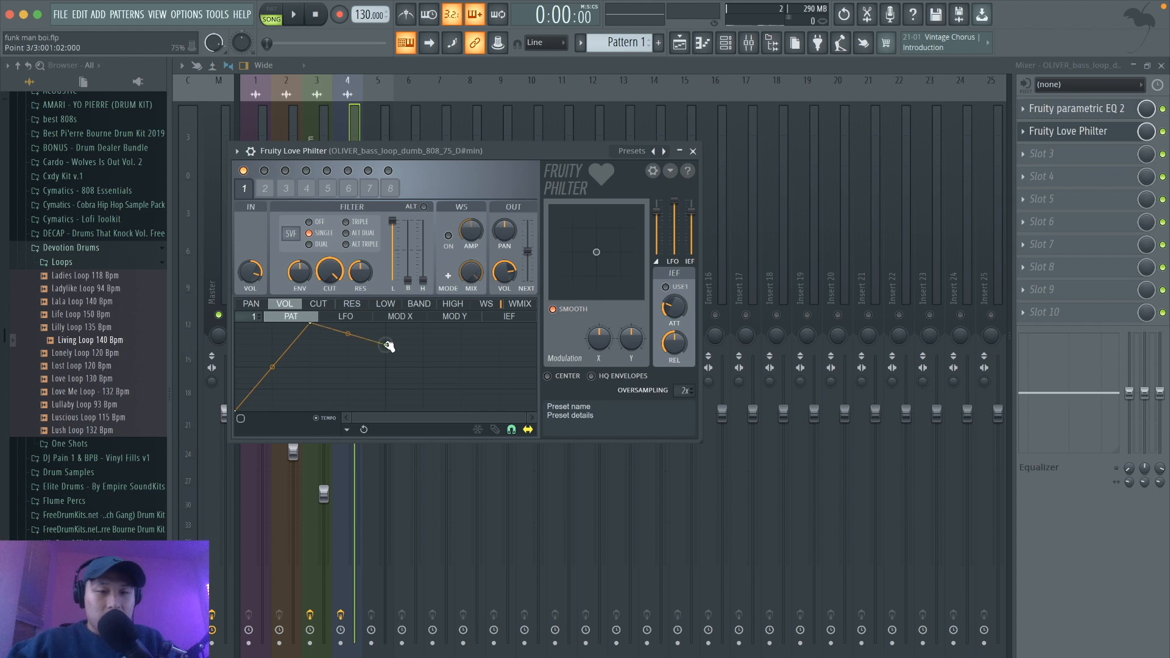
# Shape Love Philter's volume envelope into a curved rise to 100% and fall to zero, loop and enable it, and audition it.
pyautogui.moveTo(388, 344); pyautogui.dragTo(385, 402)
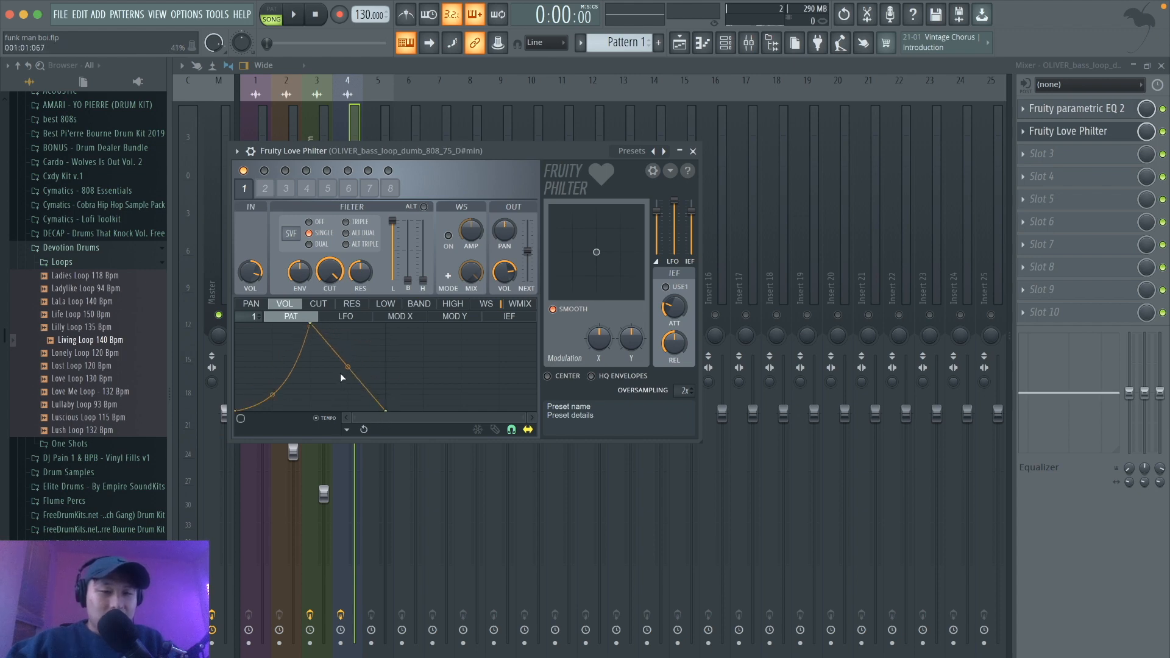
pyautogui.click(347, 429)
pyautogui.click(467, 445)
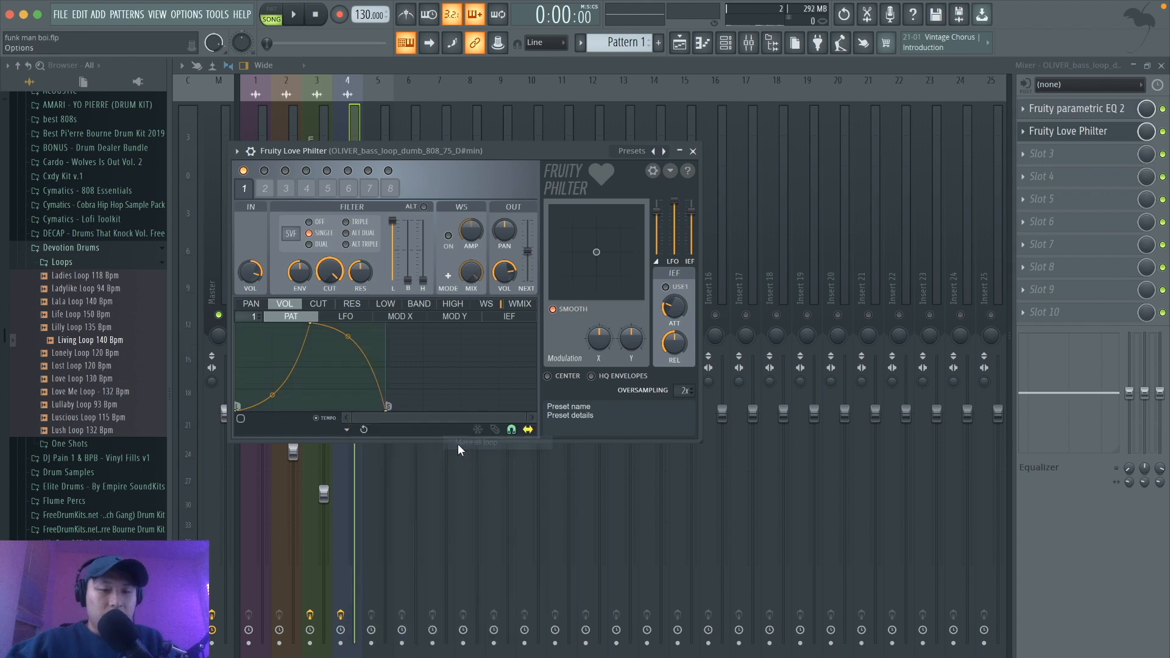
pyautogui.click(241, 419)
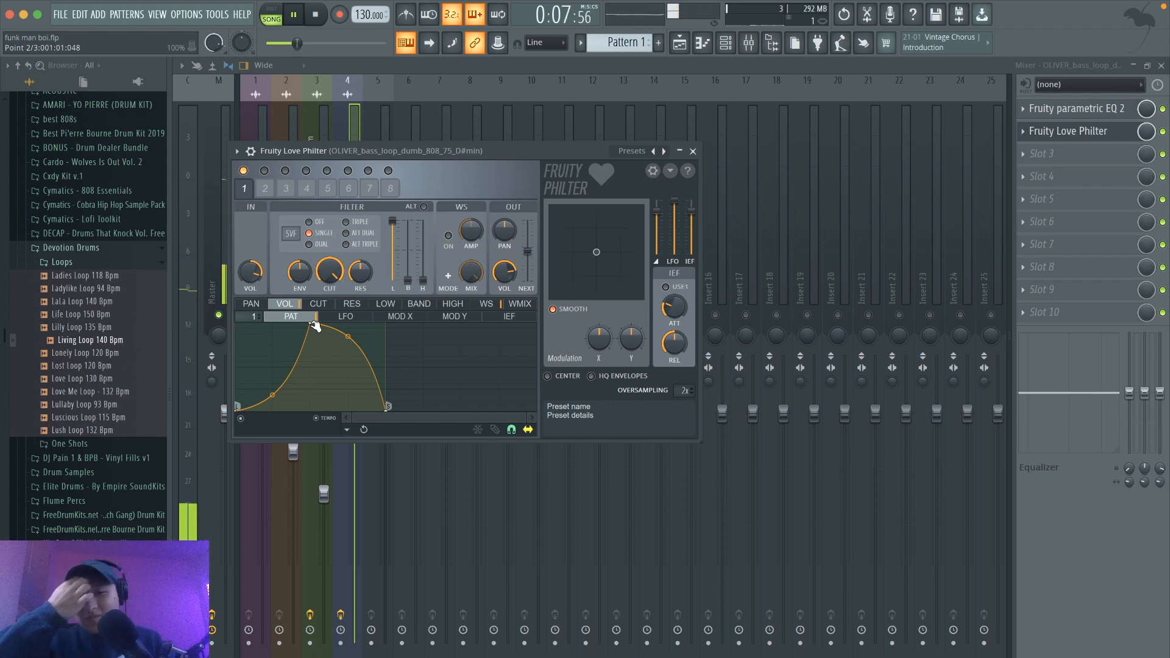
pyautogui.press('space')
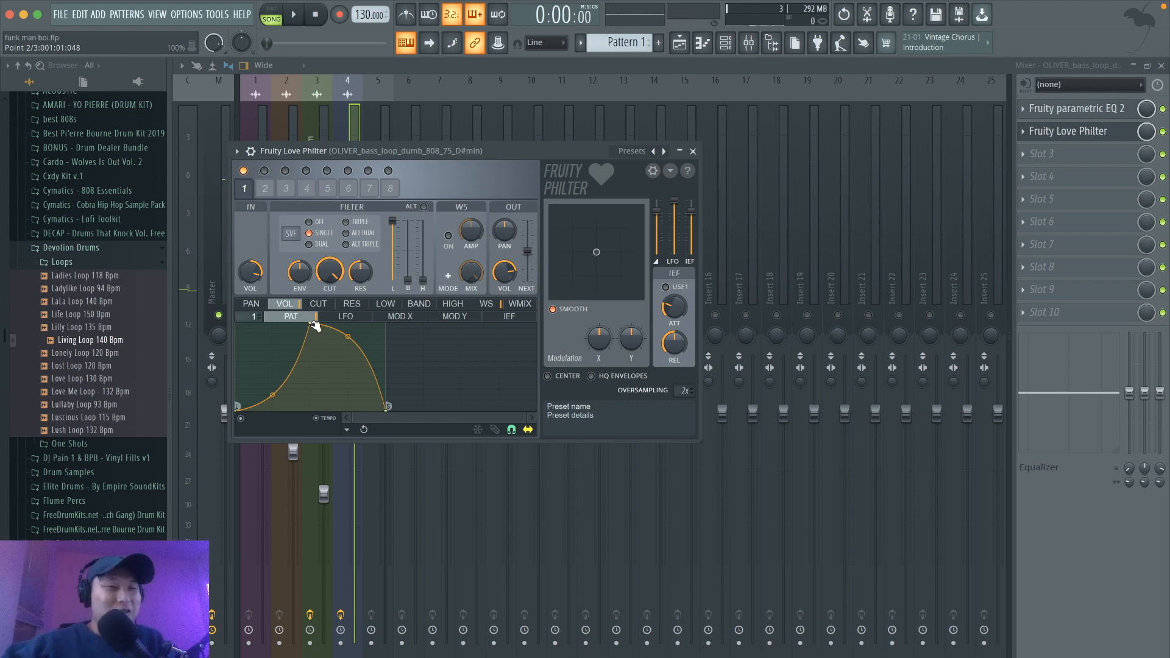
# Stretch the volume envelope's rise and fall to twice their length and audition the bass alone and in the full mix.
pyautogui.moveTo(313, 324); pyautogui.dragTo(385, 324)
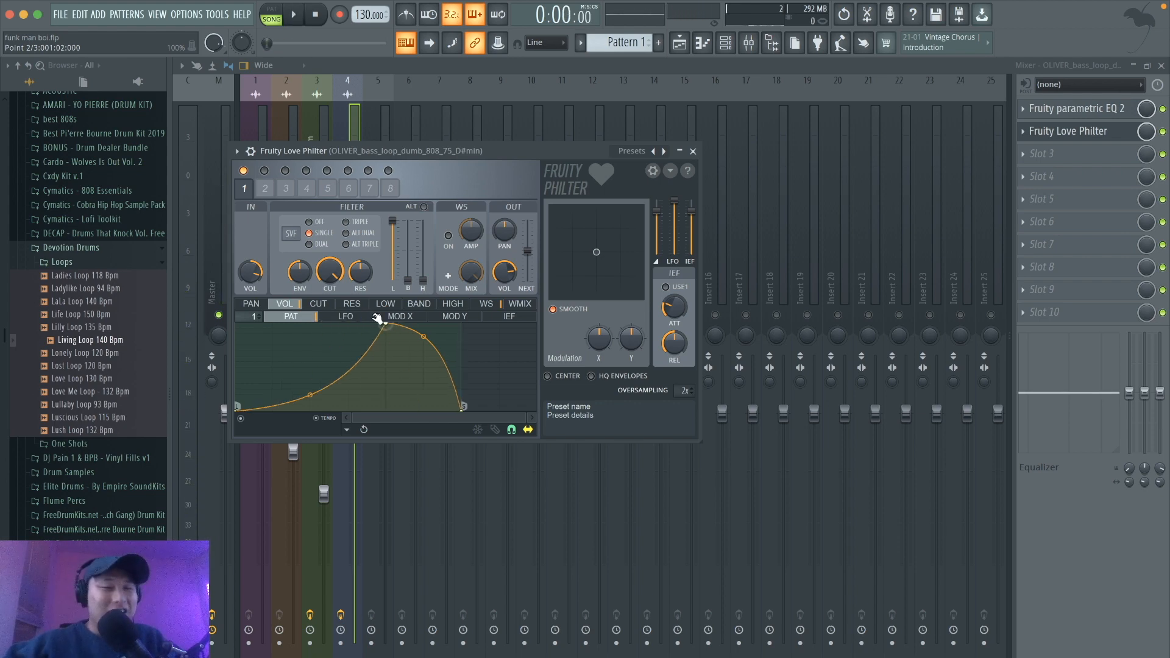
pyautogui.moveTo(475, 412); pyautogui.dragTo(528, 416)
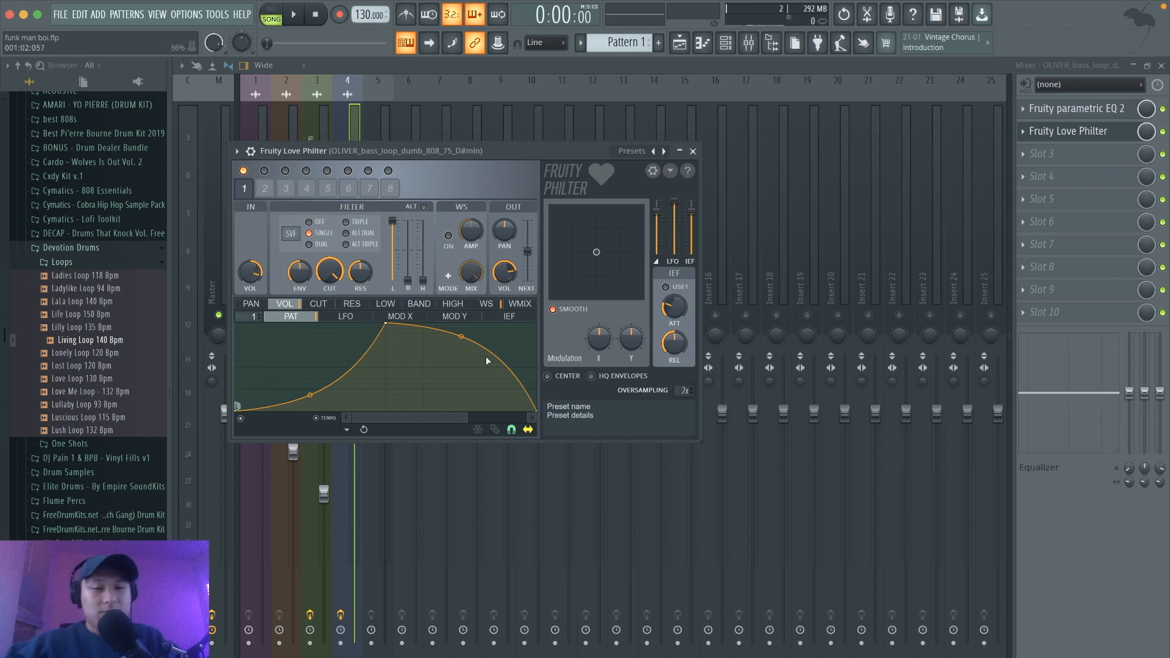
pyautogui.press('space')
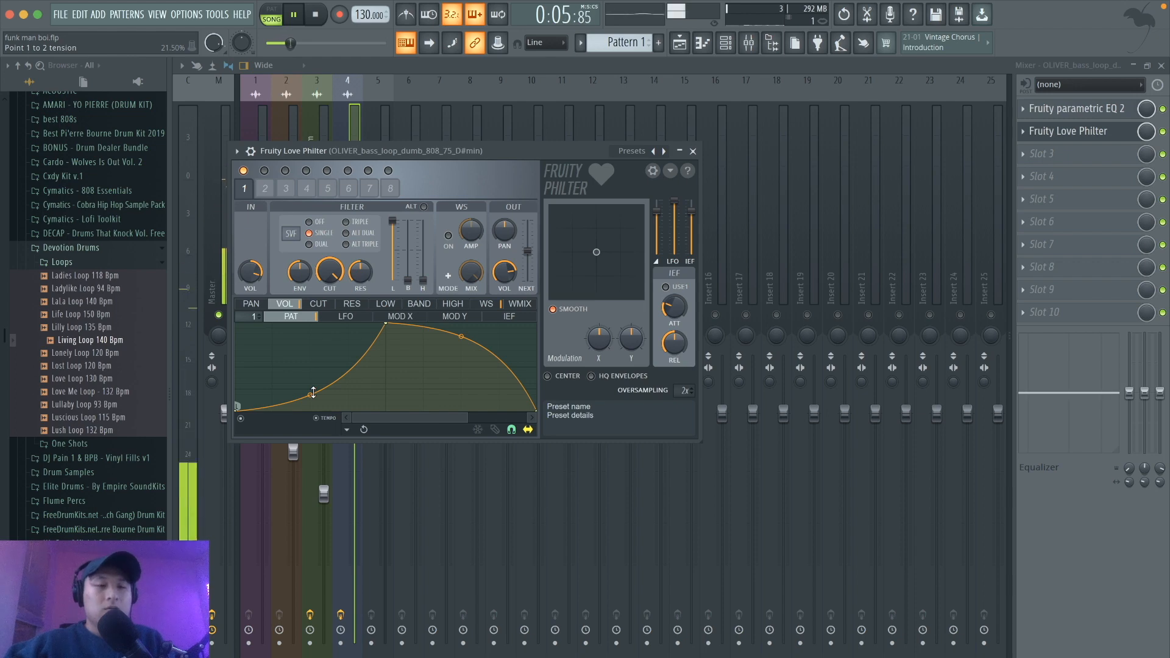
pyautogui.click(693, 151)
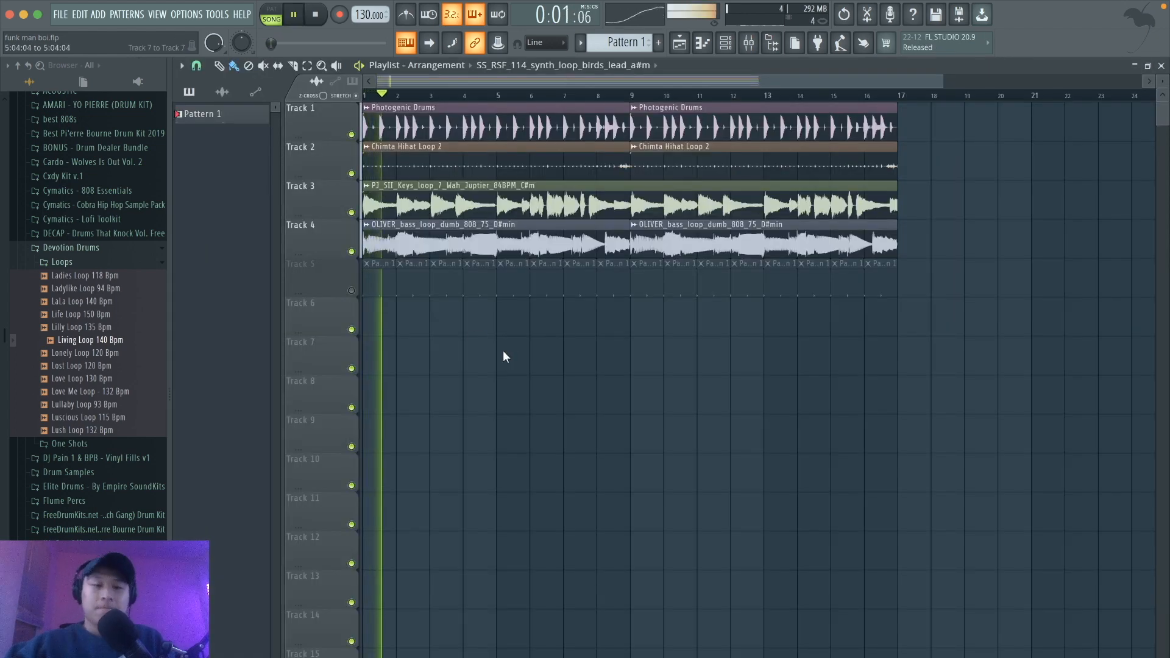
pyautogui.press('space')
# Mute the Photogenic Drums on playlist Track 1 and unmute the Pattern 1 clips on Track 5.
pyautogui.click(749, 43)
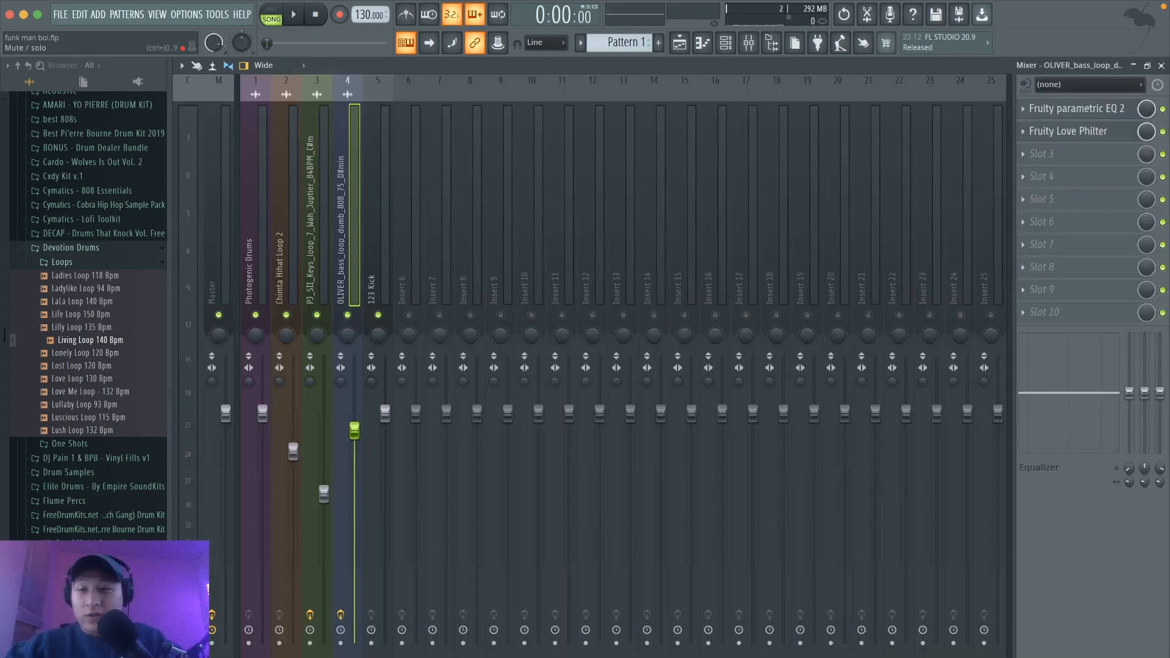
pyautogui.press('F9')
pyautogui.click(351, 135)
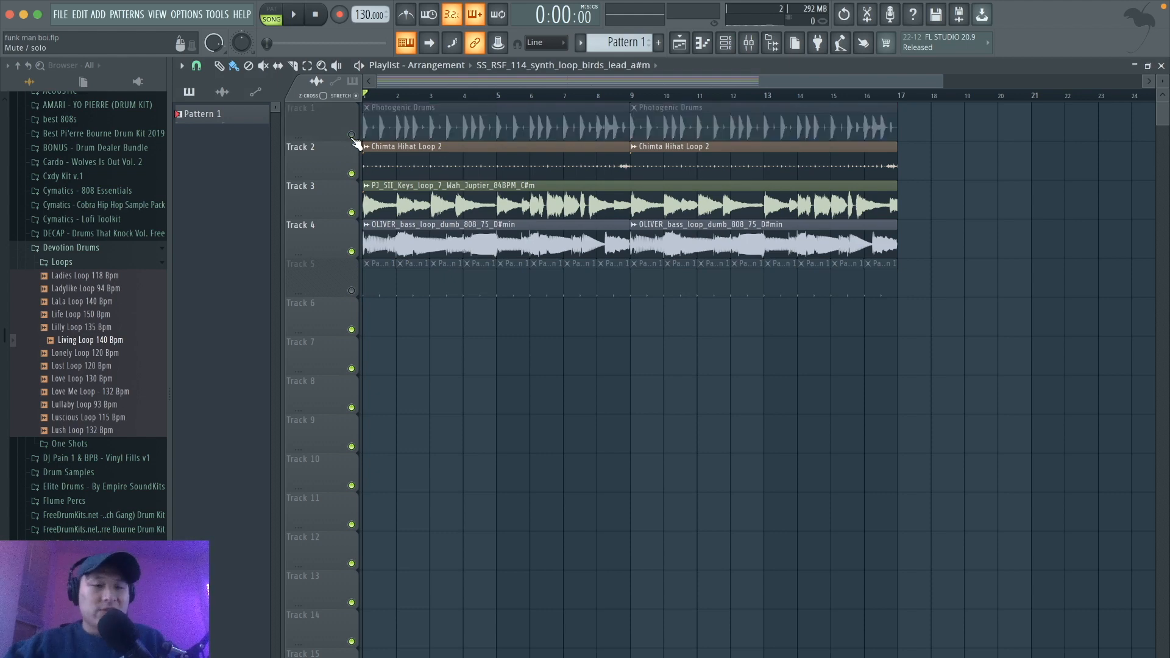
pyautogui.click(352, 290)
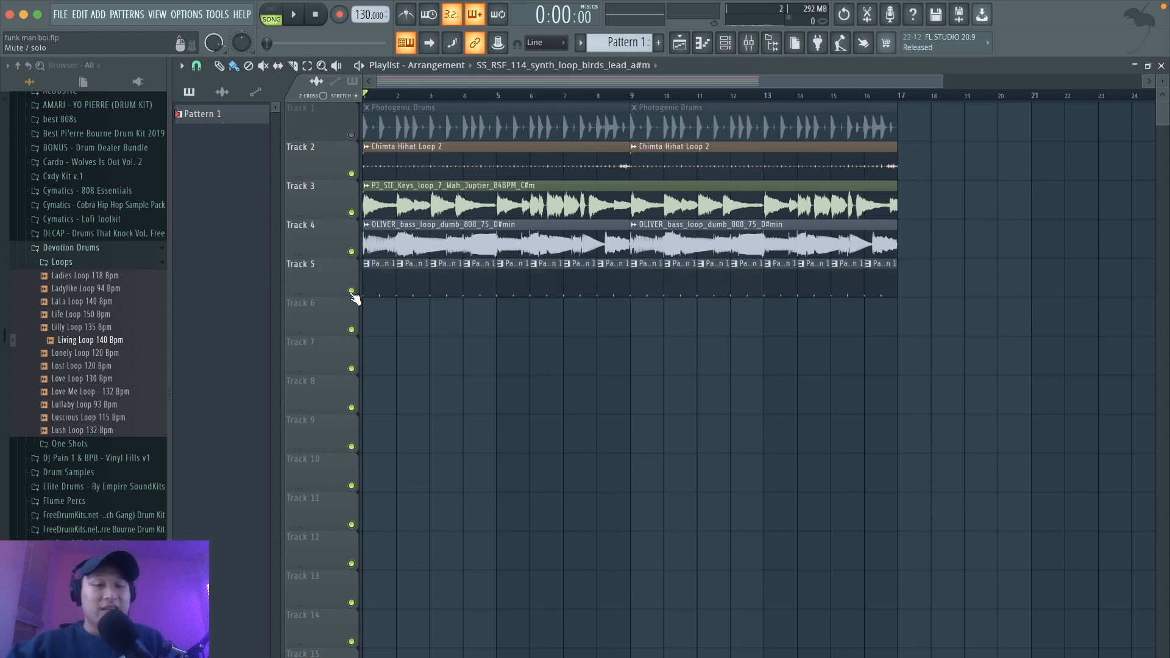
# Solo playlist Track 5 and audition its kick and snare pattern while viewing the channel rack and mixer.
pyautogui.click(750, 44)
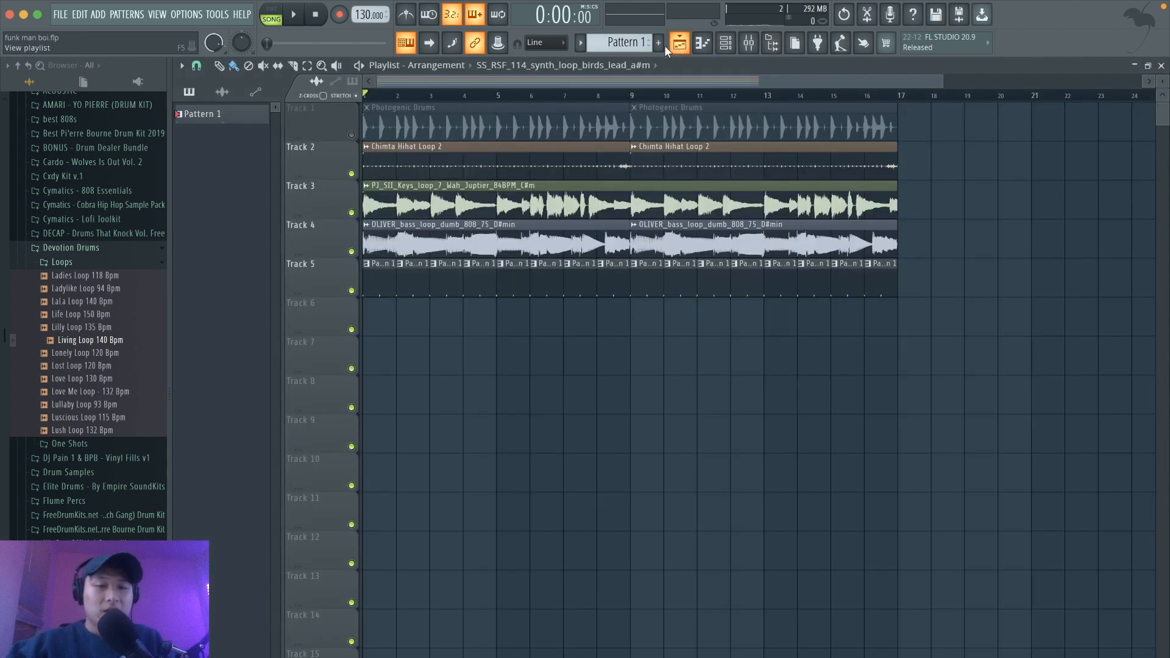
pyautogui.click(679, 42)
pyautogui.rightClick(361, 289)
pyautogui.click(352, 292)
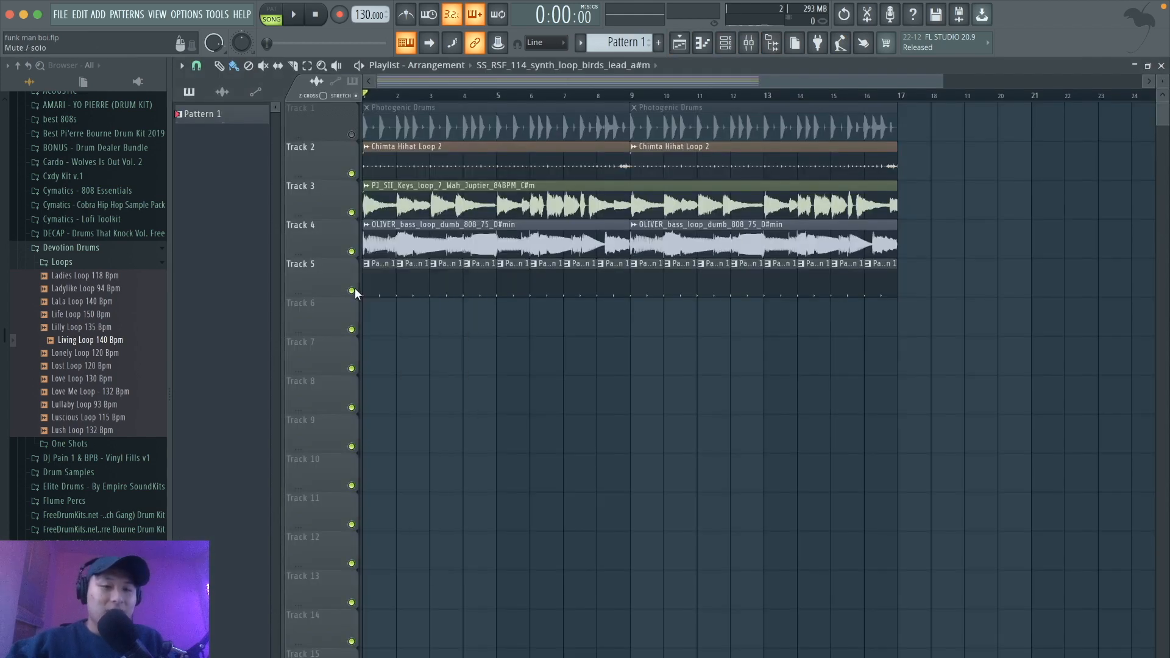
pyautogui.keyDown('ctrl'); pyautogui.click(351, 290); pyautogui.keyUp('ctrl')
pyautogui.press('F6')
pyautogui.press('space')
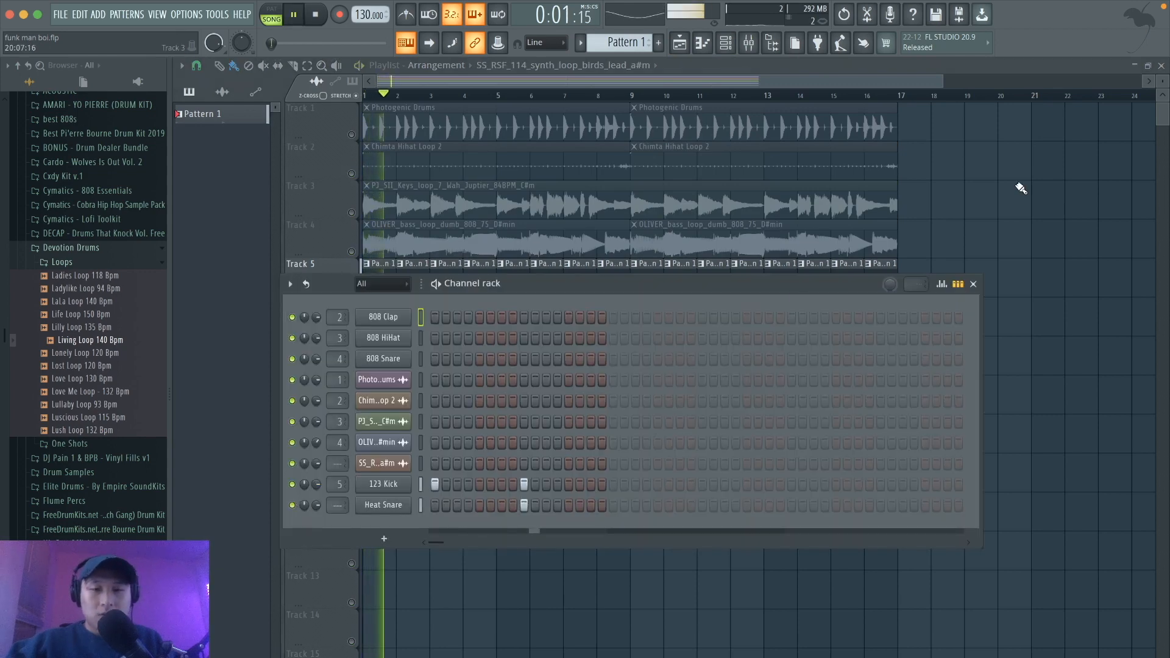
pyautogui.press('F6')
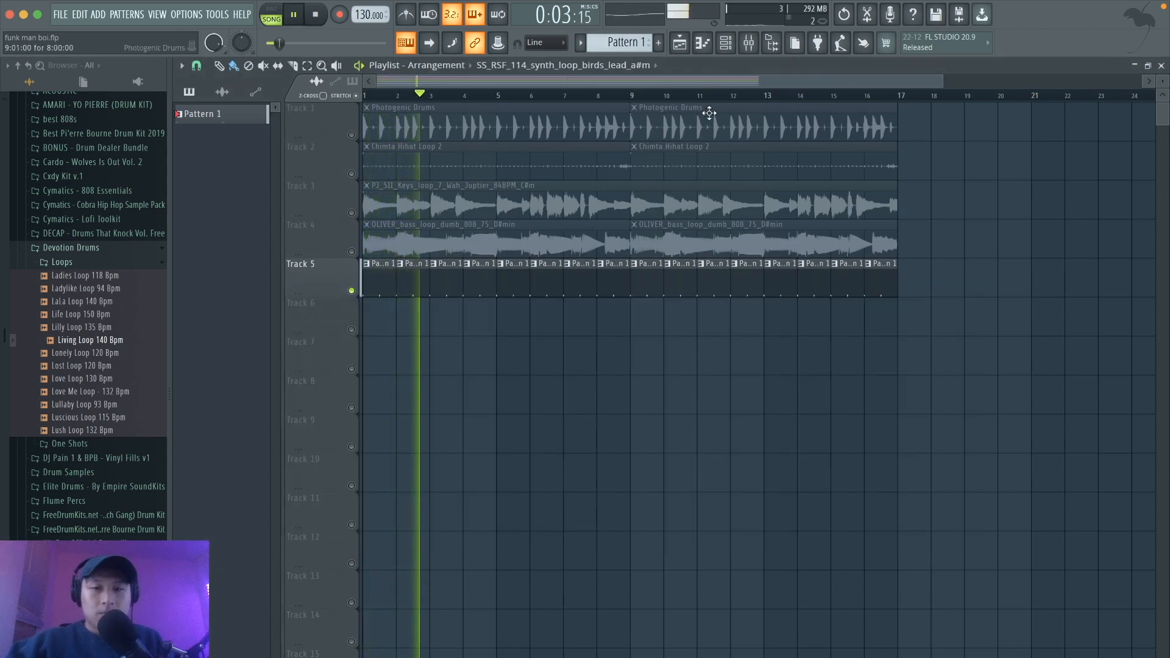
pyautogui.click(748, 43)
pyautogui.press('space')
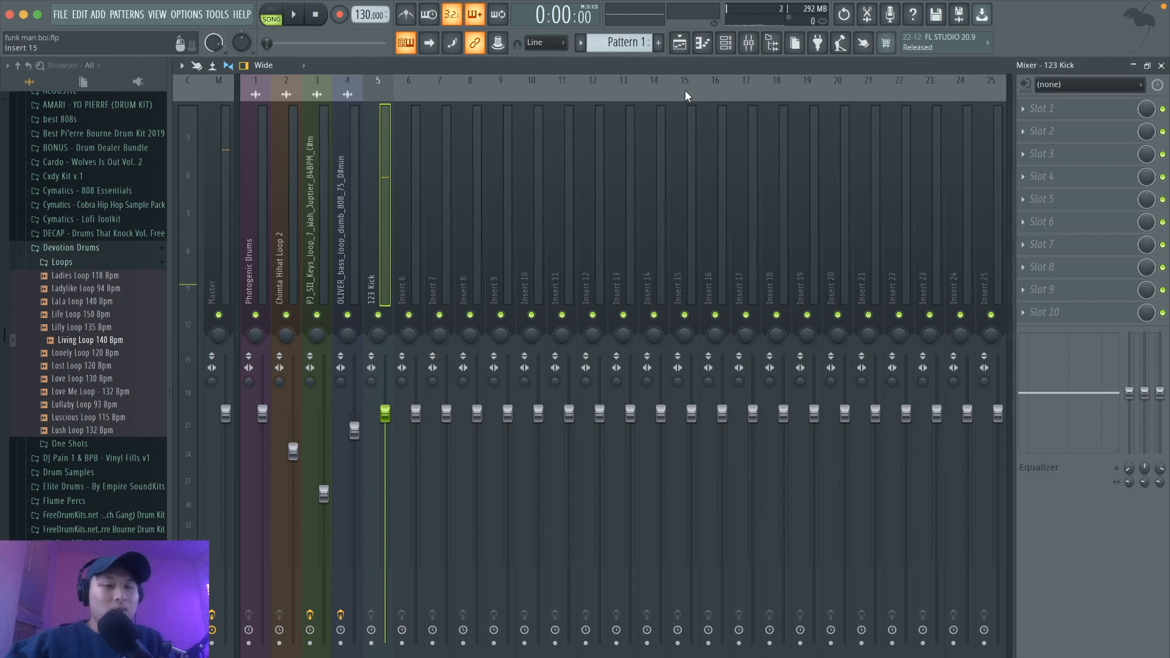
# Route the Heat Snare channel to mixer Insert 6.
pyautogui.click(724, 43)
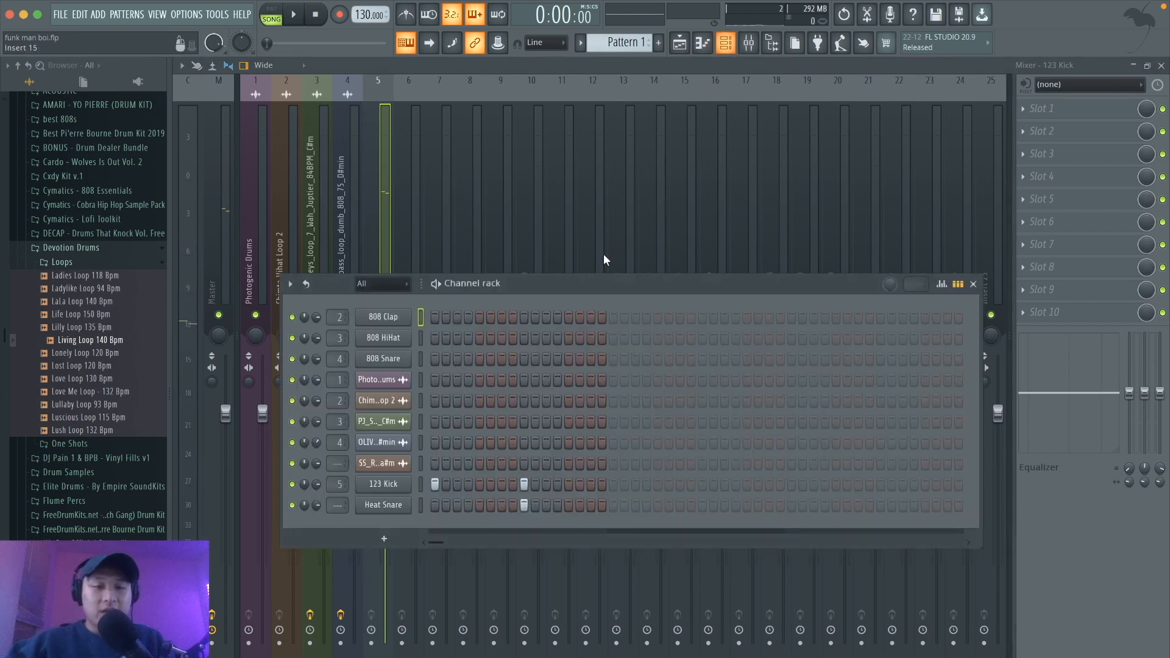
pyautogui.click(405, 505)
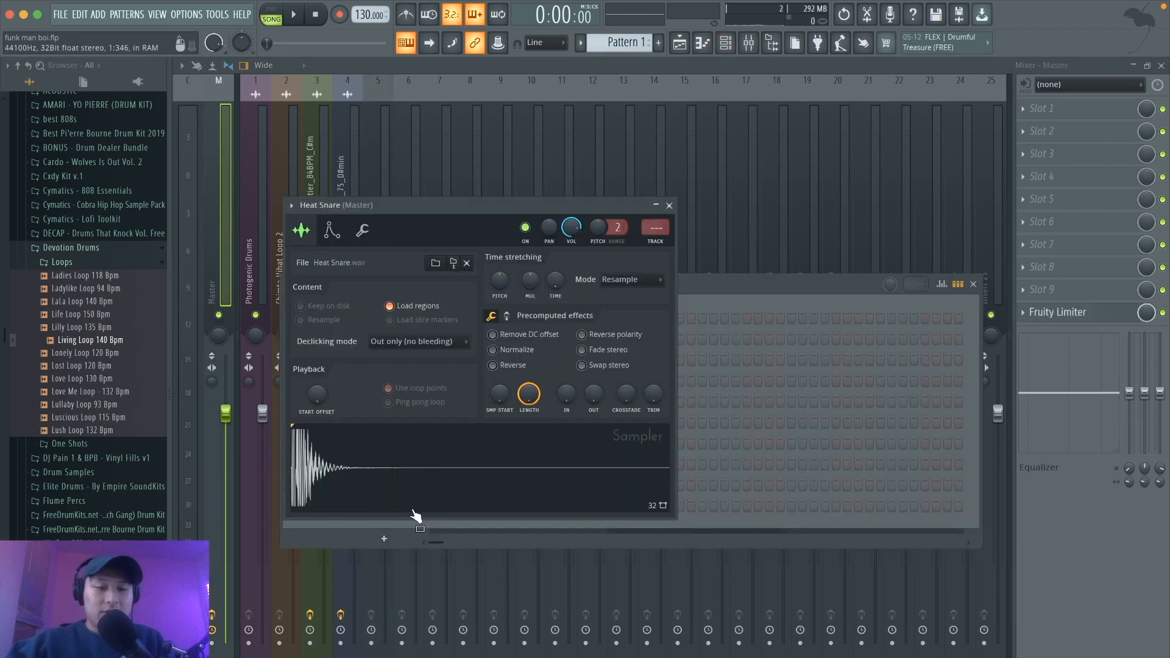
pyautogui.click(669, 206)
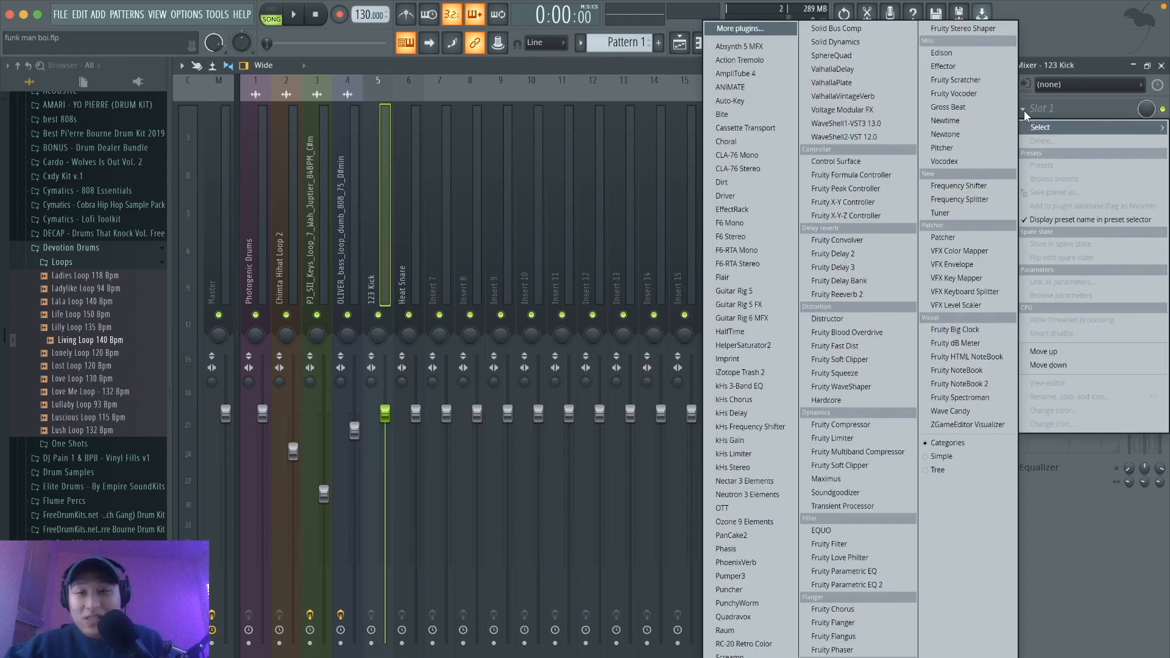
# Load Fruity Peak Controller in slot 1 of the 123 Kick insert and play the kick to view its peak response.
pyautogui.click(893, 186)
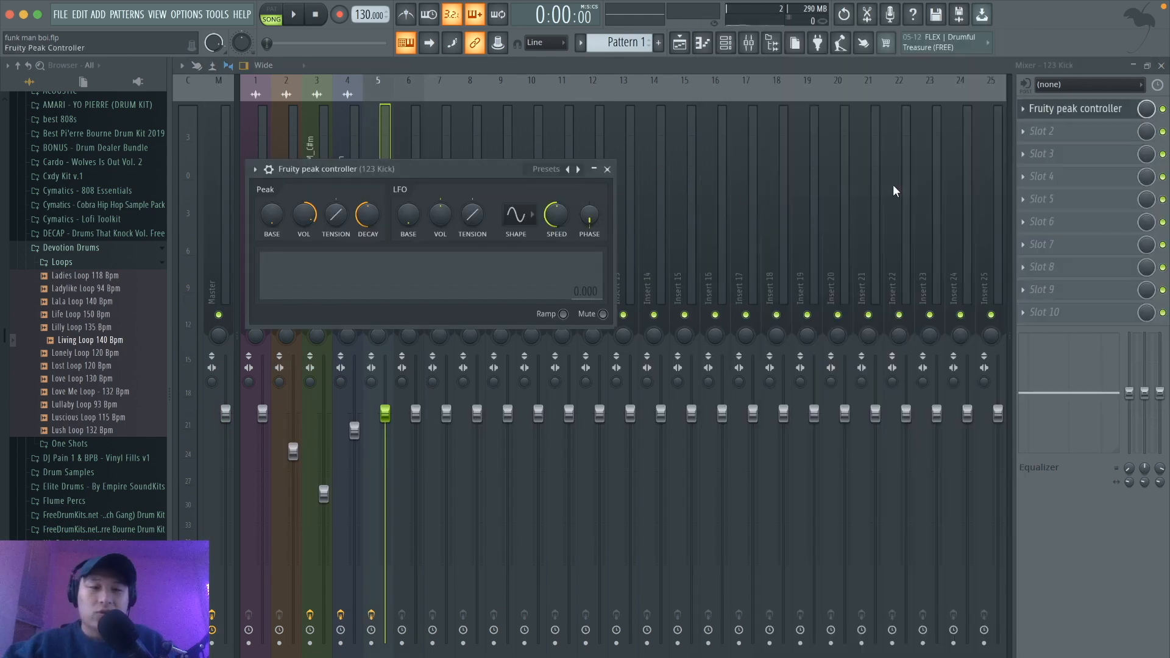
pyautogui.moveTo(454, 174); pyautogui.dragTo(651, 201)
pyautogui.press('space')
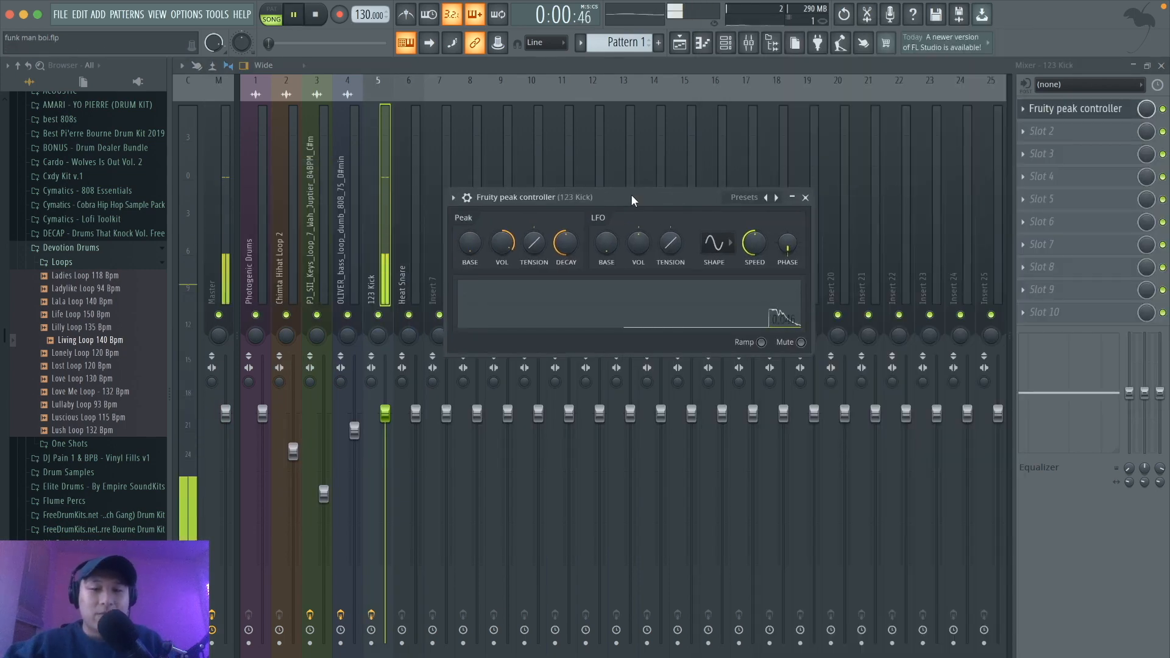
pyautogui.press('space')
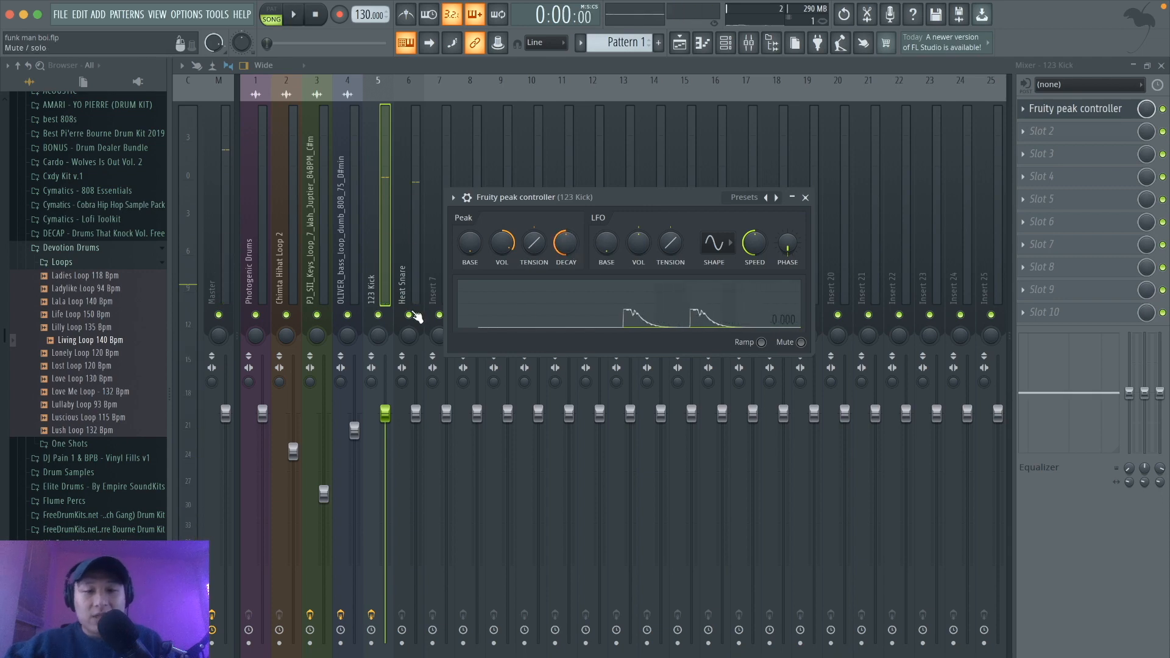
# Solo the OLIVER bass and 123 Kick inserts together and audition them with the kick's peak controller.
pyautogui.rightClick(379, 315)
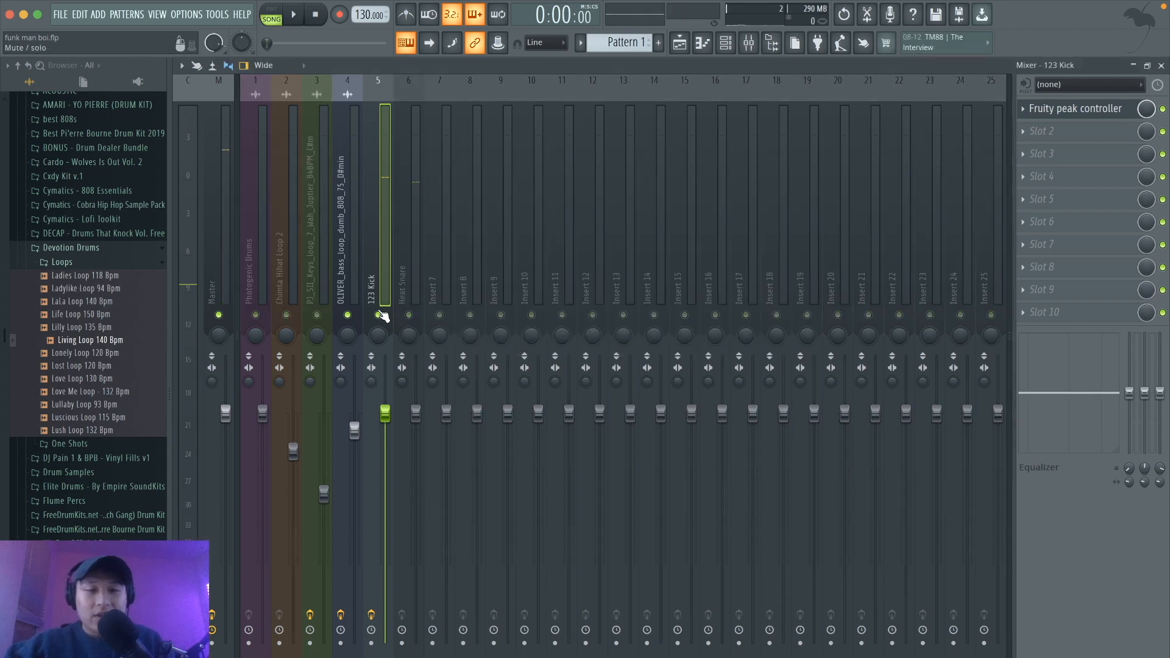
pyautogui.click(1101, 113)
pyautogui.press('space')
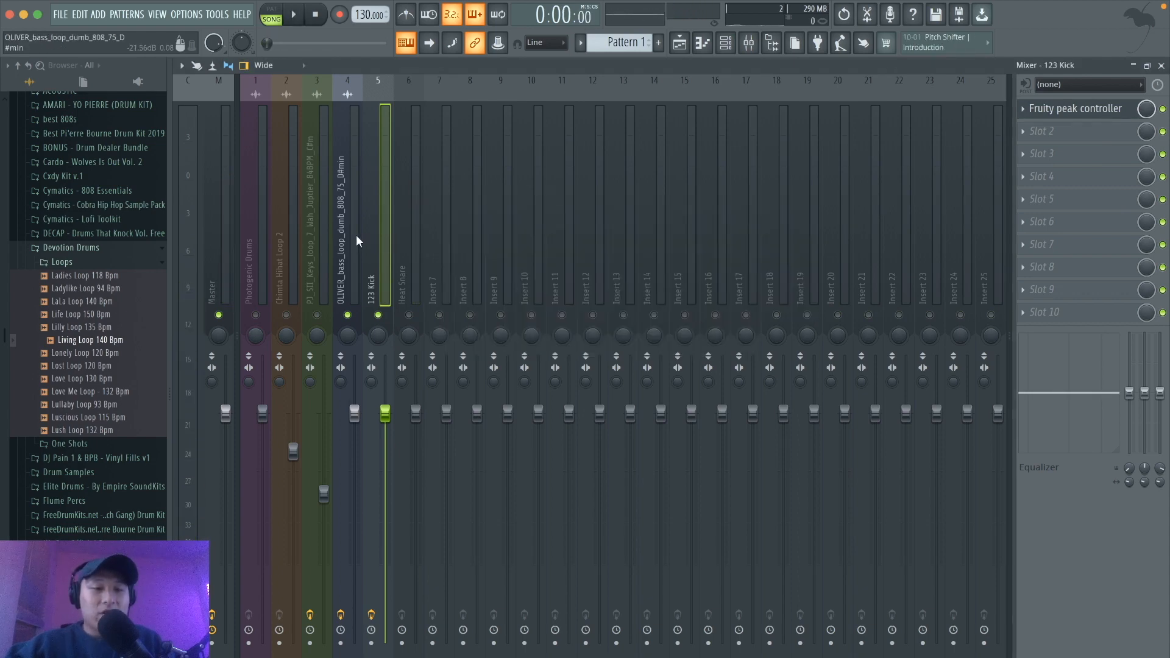
# Play the soloed bass and kick and open the 123 Kick insert's Fruity Peak Controller to view its peak curve.
pyautogui.press('space')
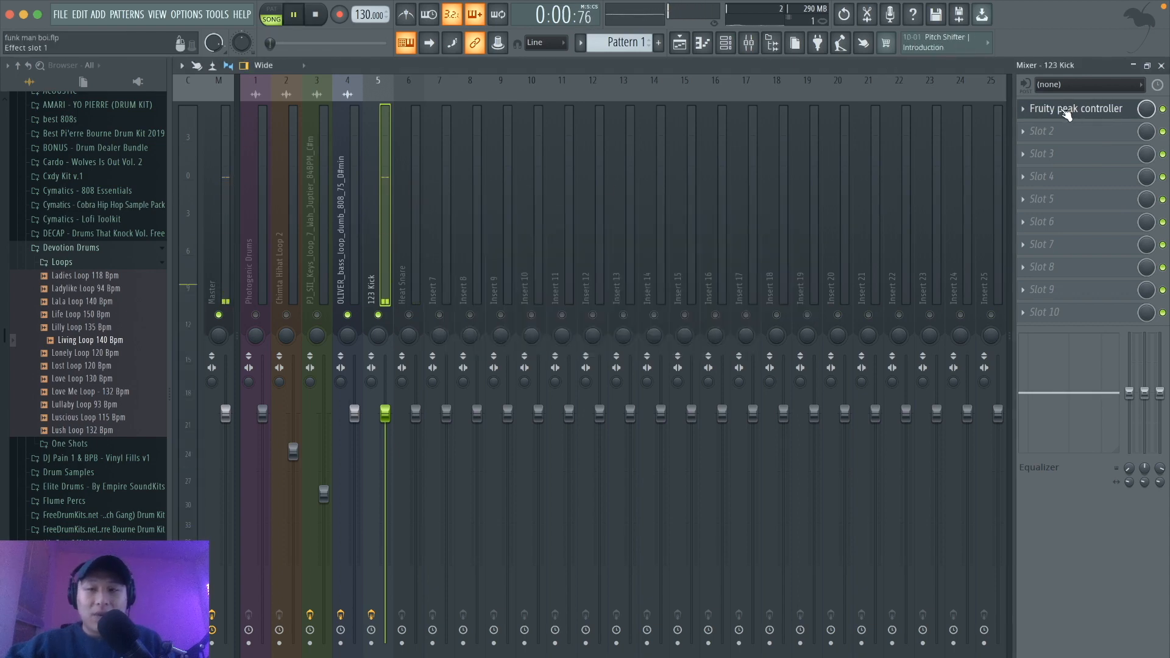
pyautogui.click(1039, 110)
pyautogui.press('space')
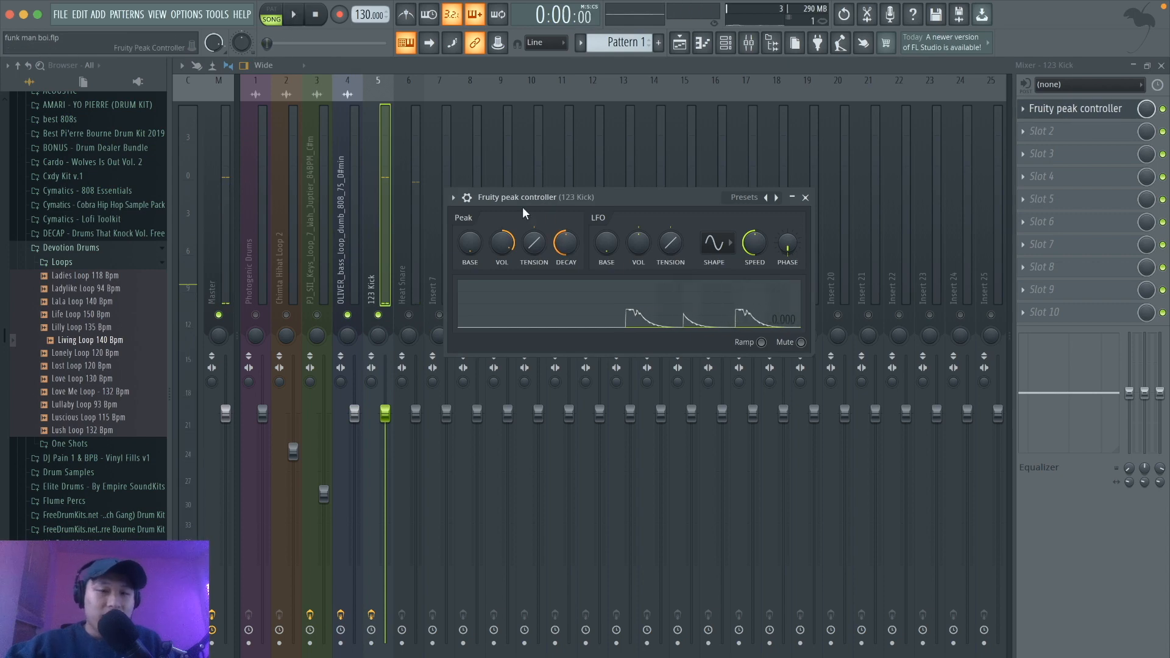
# Link the OLIVER bass insert's volume fader to Peak ctrl - Peak as internal controller and audition the fader movement.
pyautogui.click(354, 414)
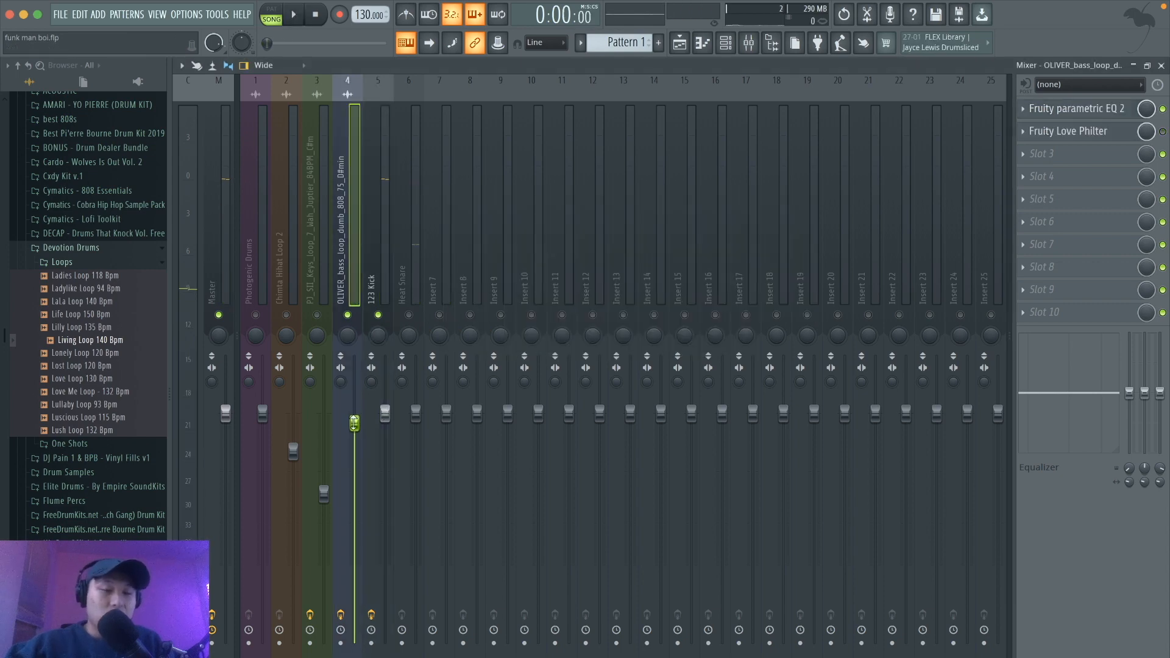
pyautogui.rightClick(353, 421)
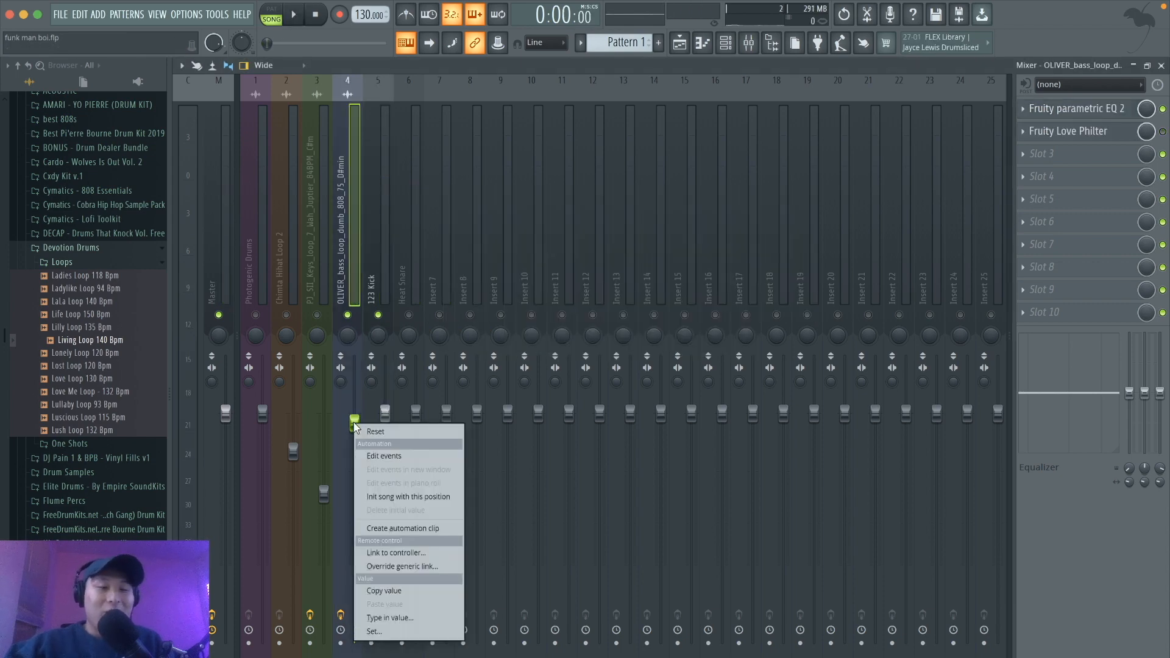
pyautogui.click(396, 552)
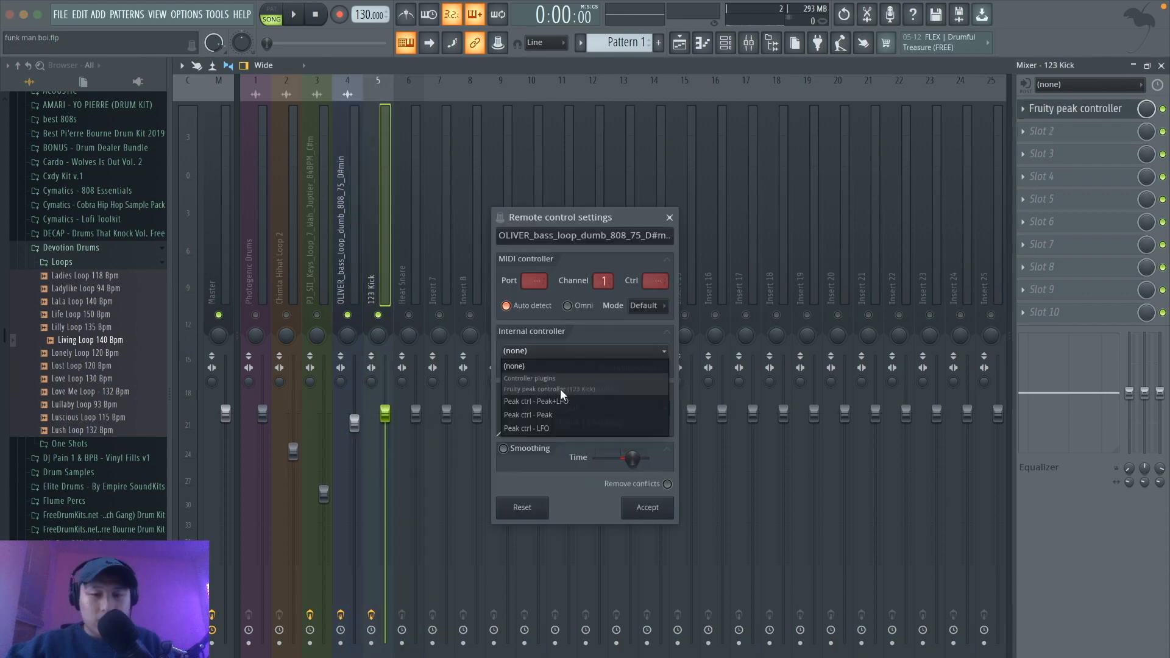
pyautogui.click(556, 411)
pyautogui.click(647, 507)
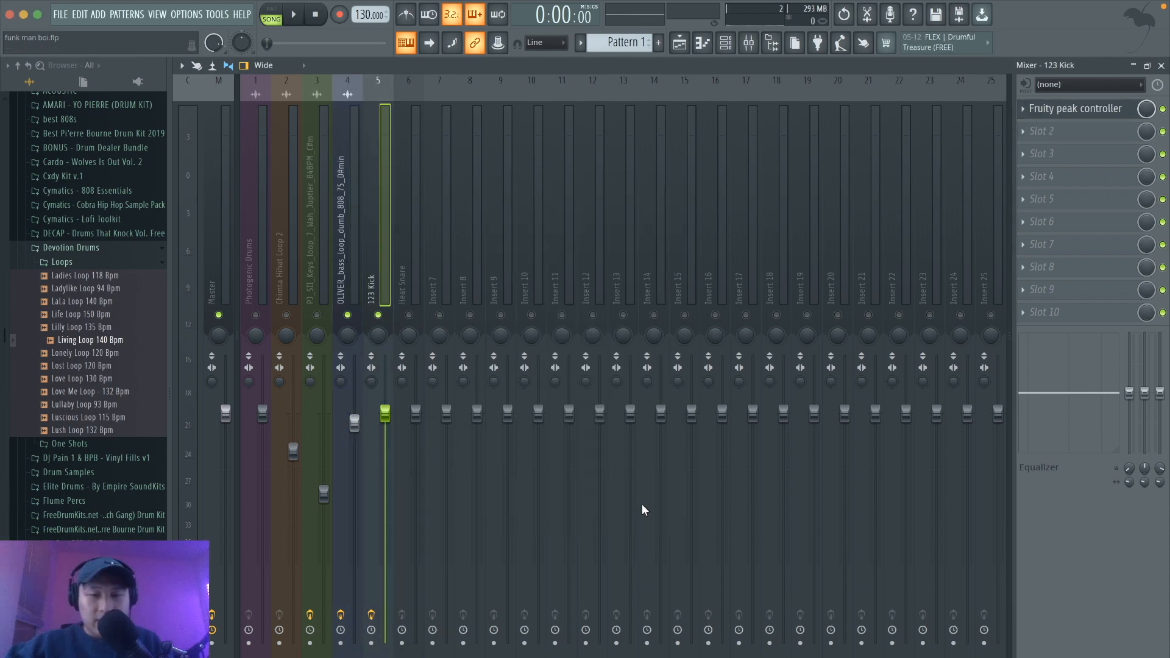
pyautogui.press('space')
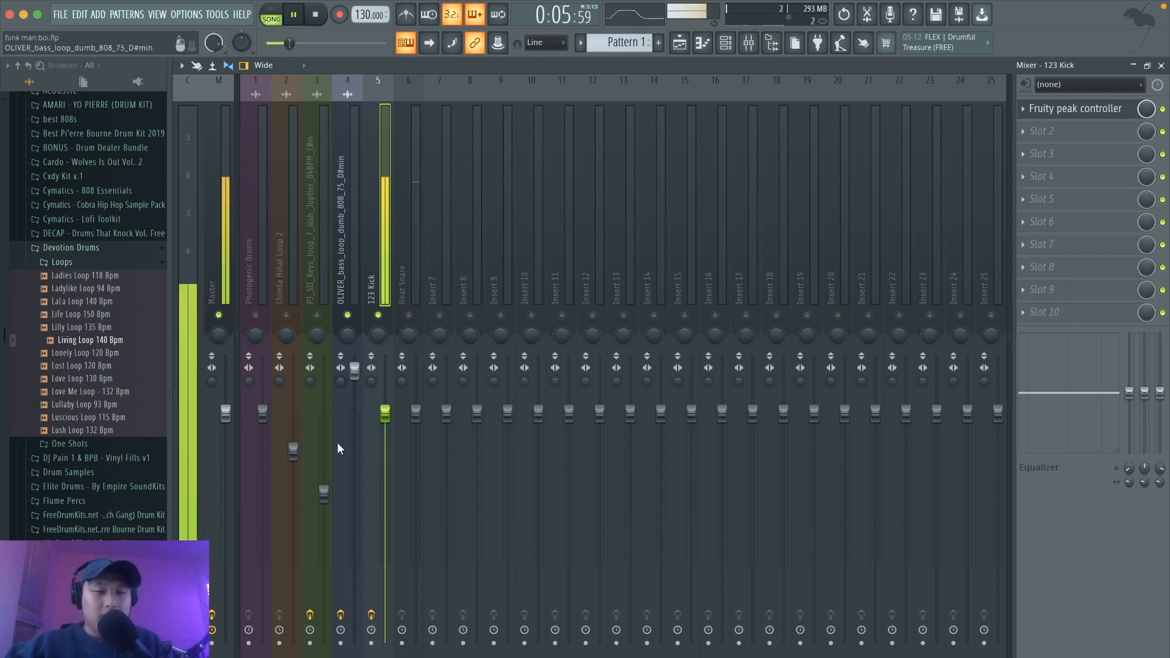
pyautogui.press('space')
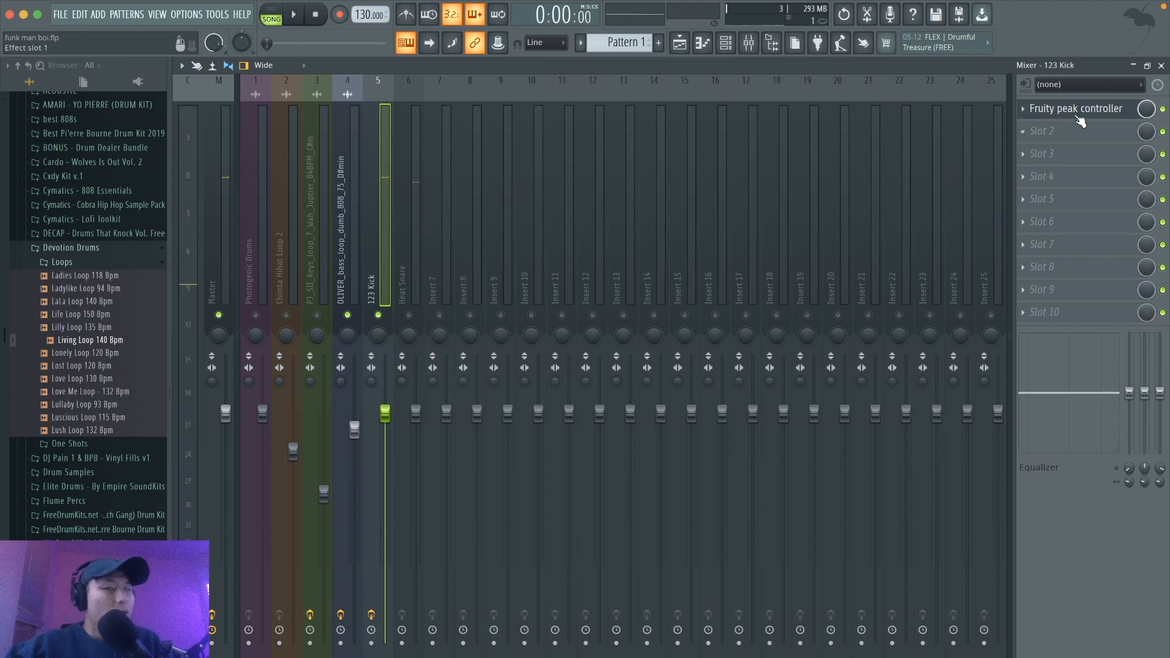
# Raise the kick peak controller's base to 74% and set the bass fader link's mapping formula to Inverted, checking it in playback.
pyautogui.click(1070, 115)
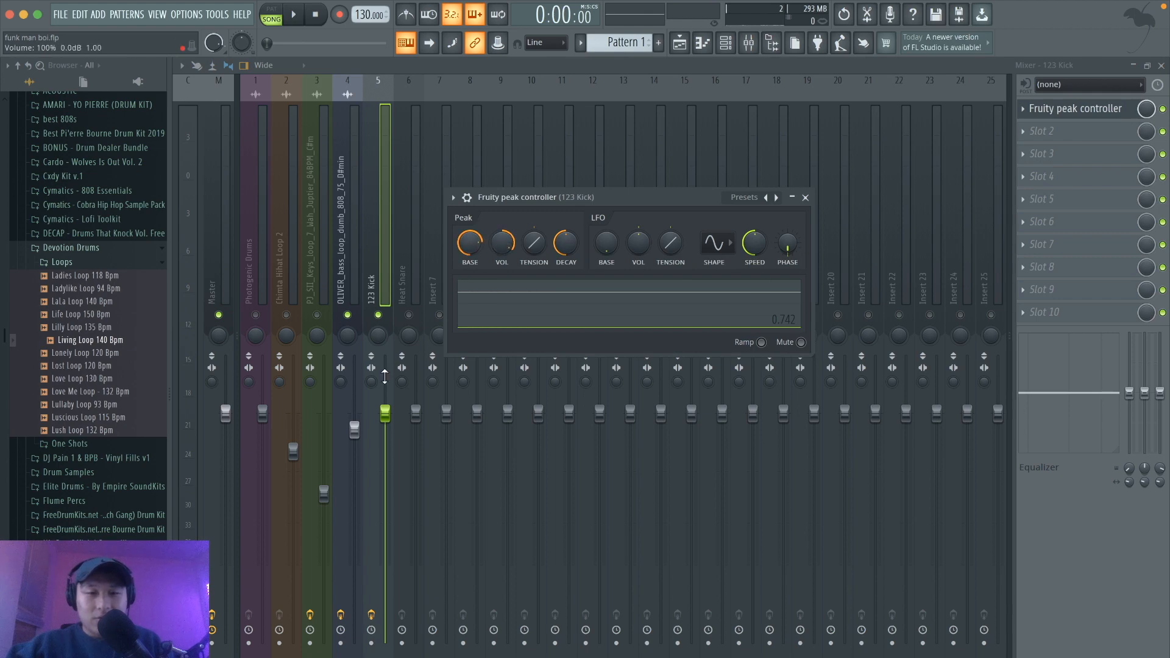
pyautogui.rightClick(355, 430)
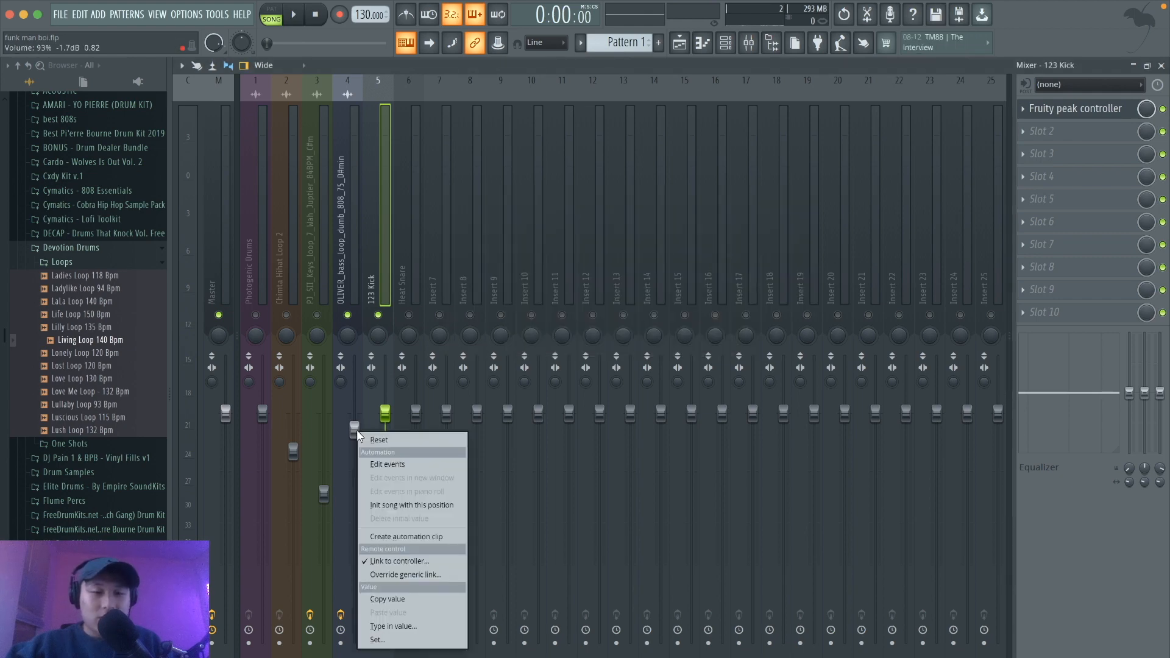
pyautogui.click(394, 557)
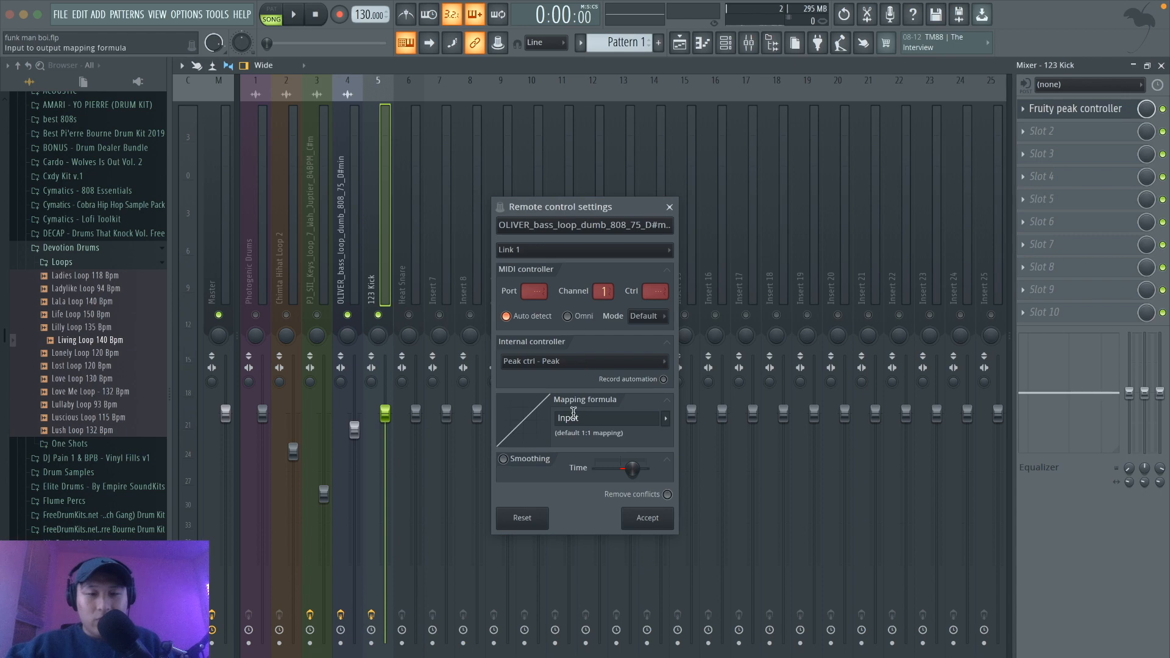
pyautogui.click(637, 419)
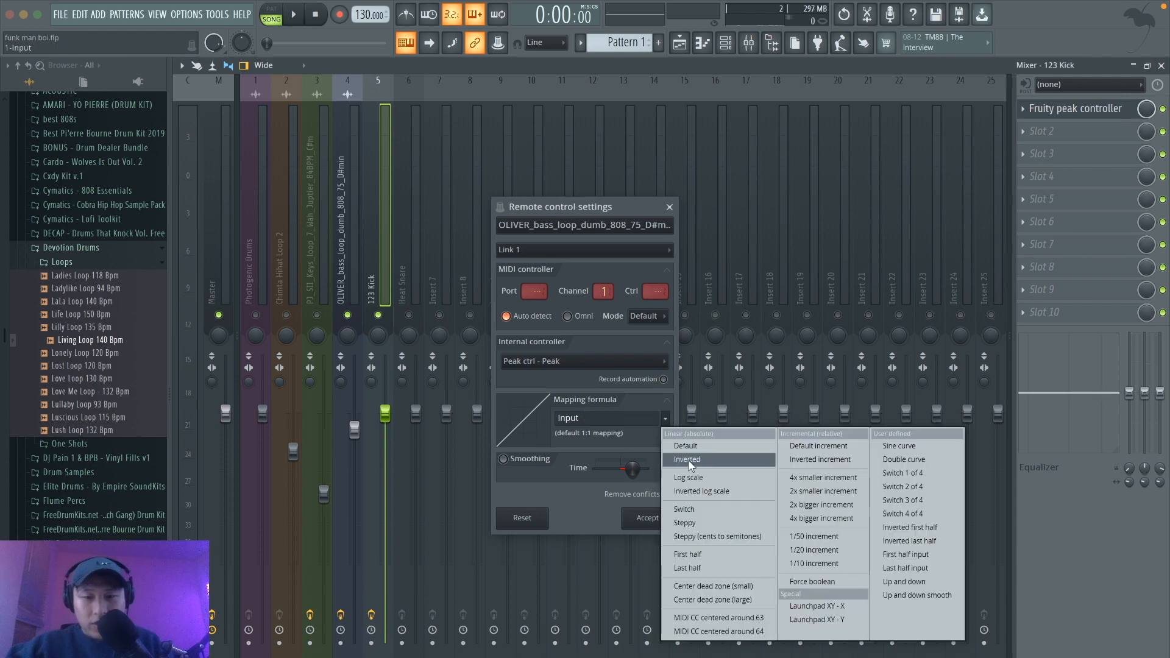
pyautogui.click(691, 462)
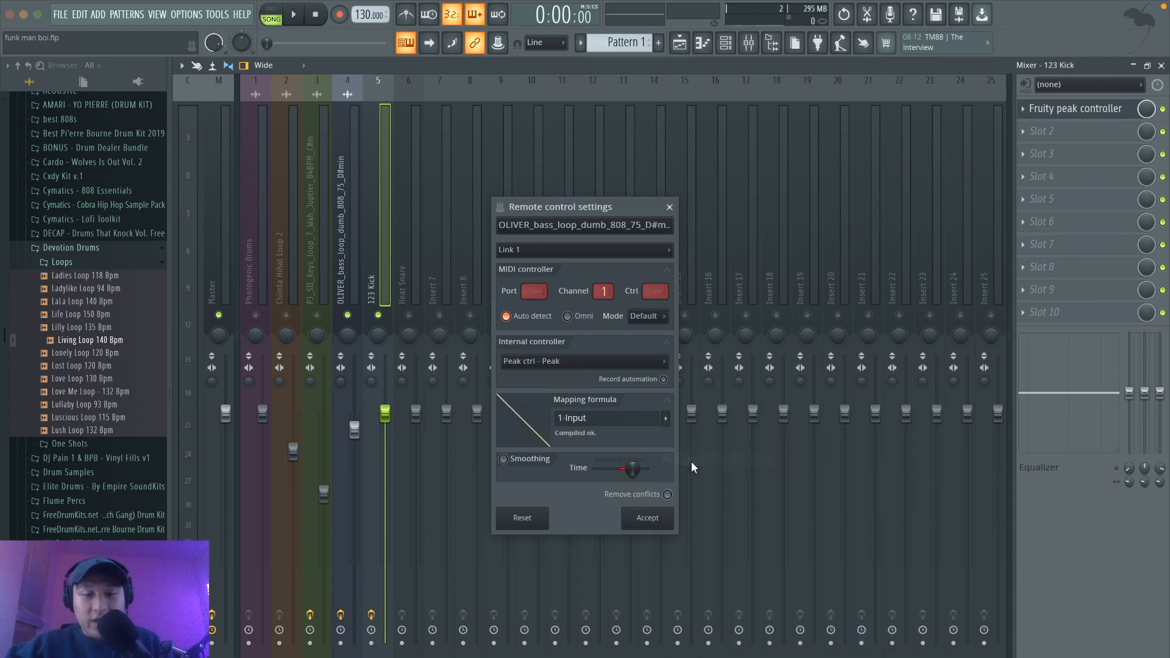
pyautogui.click(644, 517)
pyautogui.press('space')
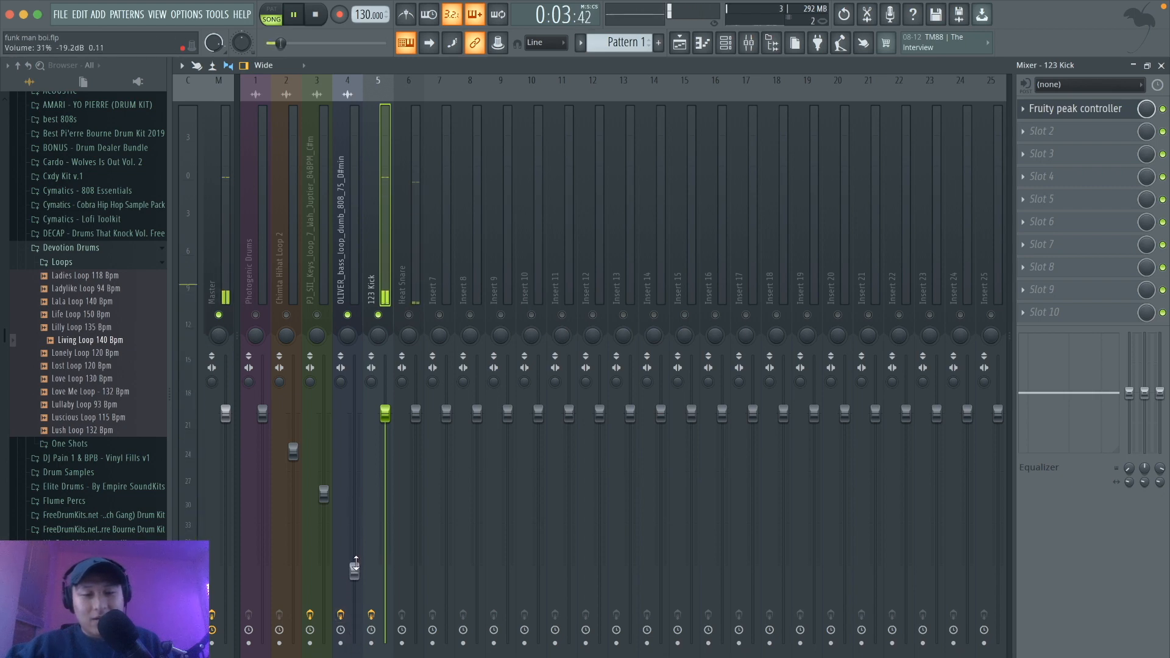
pyautogui.press('space')
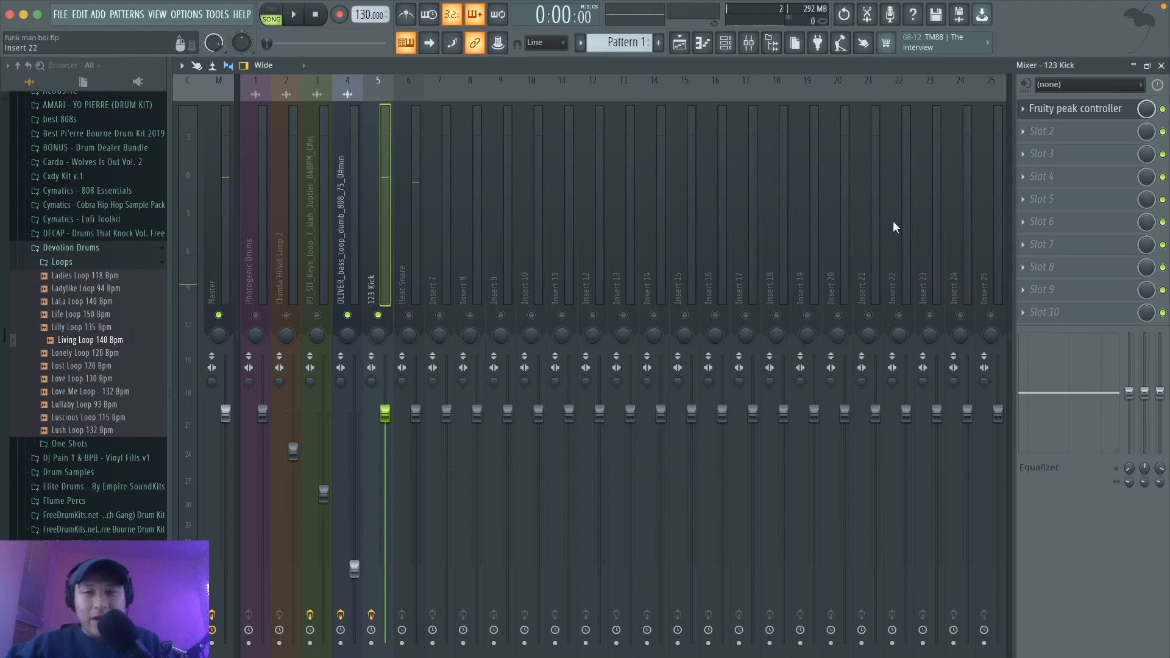
# Lower the kick peak controller's peak base to about 30%, adjust its peak volume and raise its decay to 100%.
pyautogui.click(1067, 111)
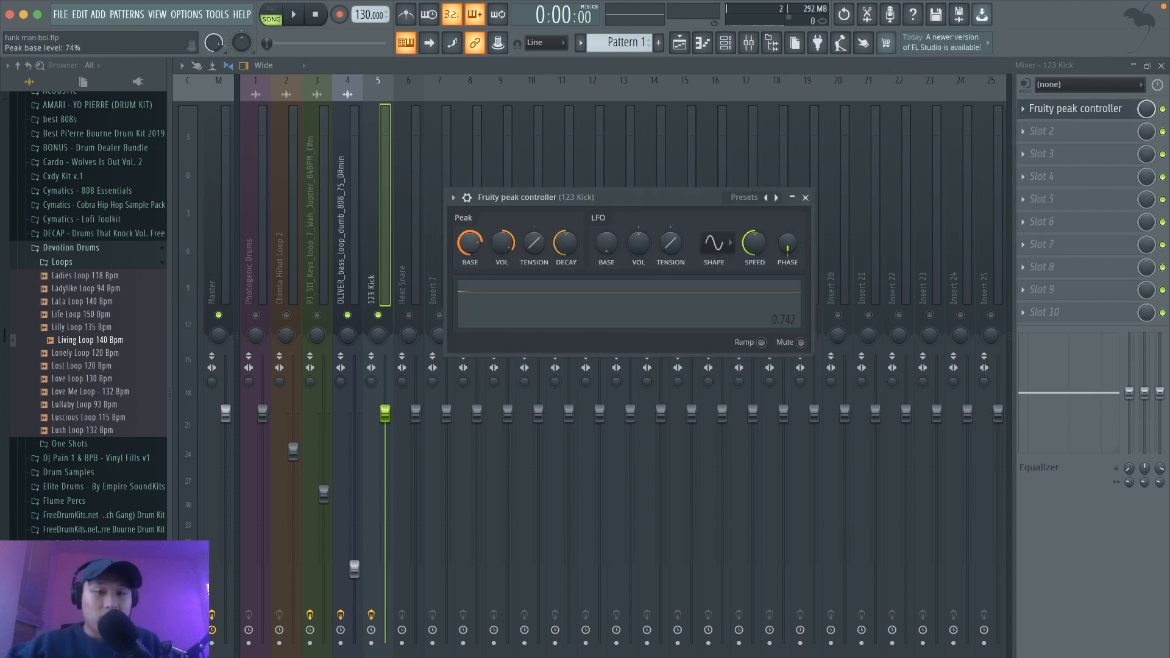
pyautogui.moveTo(469, 243); pyautogui.dragTo(469, 238)
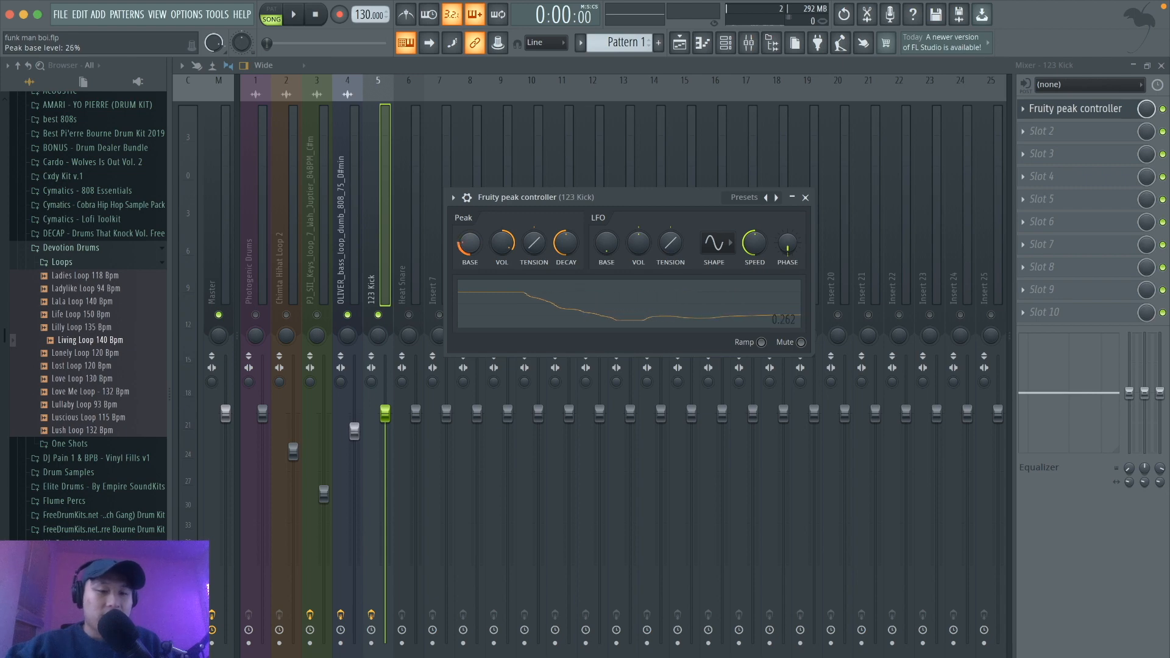
pyautogui.moveTo(469, 243)
pyautogui.mouseDown()
pyautogui.moveTo(469, 225)
pyautogui.moveTo(471, 246)
pyautogui.mouseUp()
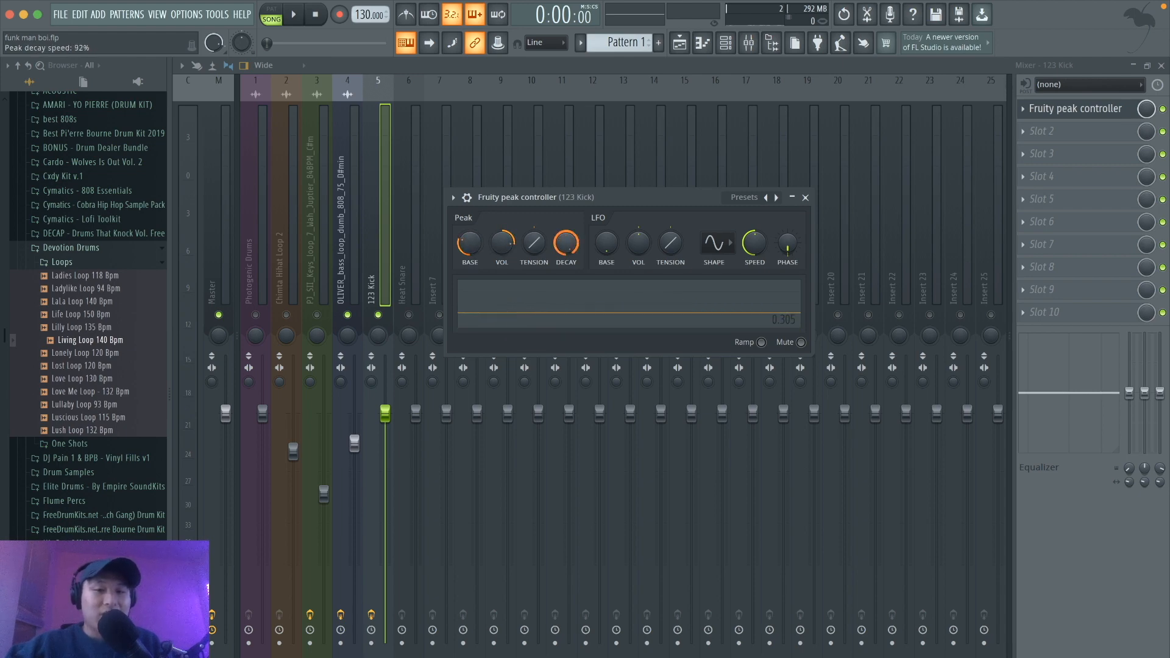
pyautogui.moveTo(500, 245); pyautogui.dragTo(499, 244)
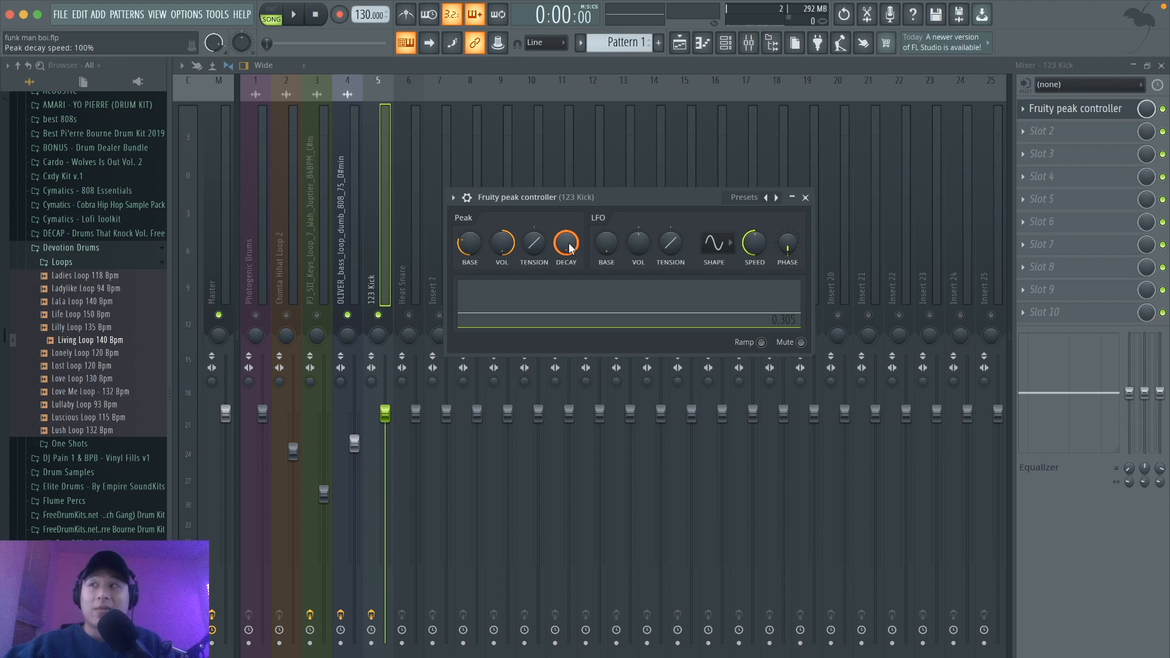
# Audition the kick ducking the bass and reduce the peak controller's decay to about 71%.
pyautogui.press('space')
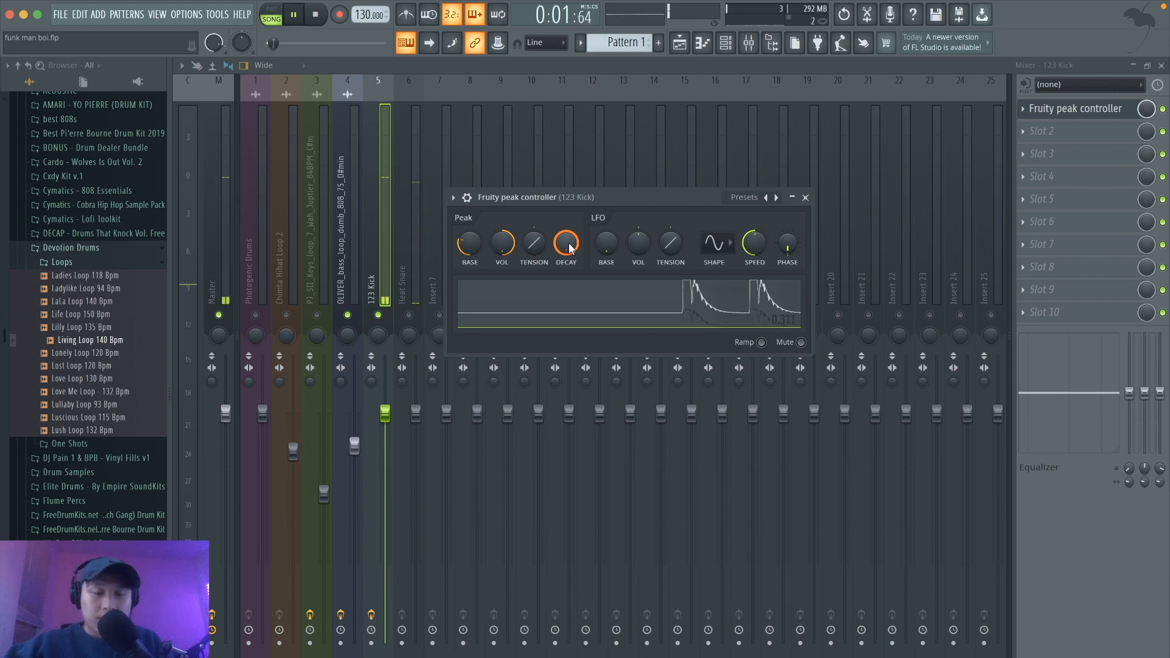
pyautogui.press('F5')
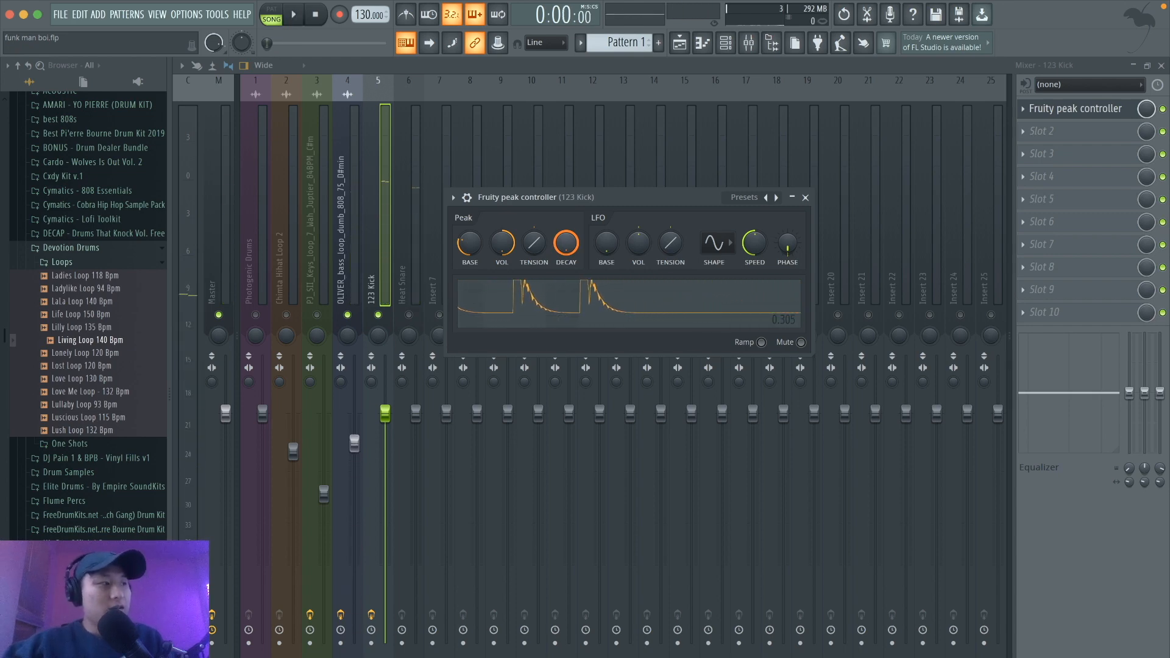
pyautogui.press('space')
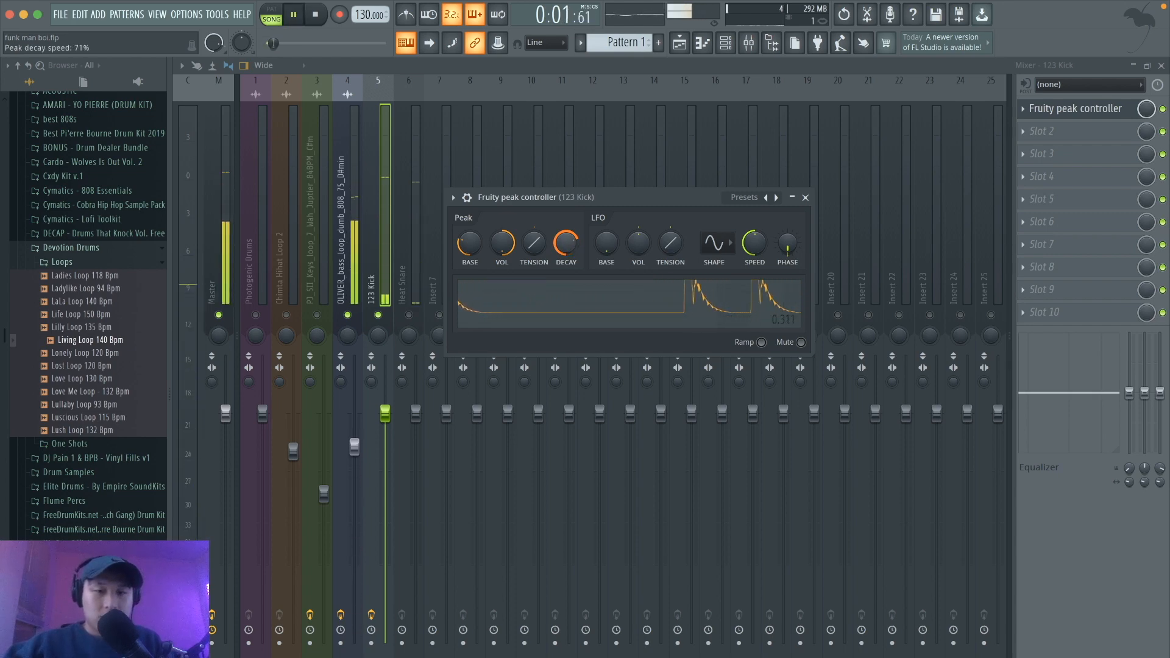
pyautogui.moveTo(565, 242); pyautogui.dragTo(566, 238)
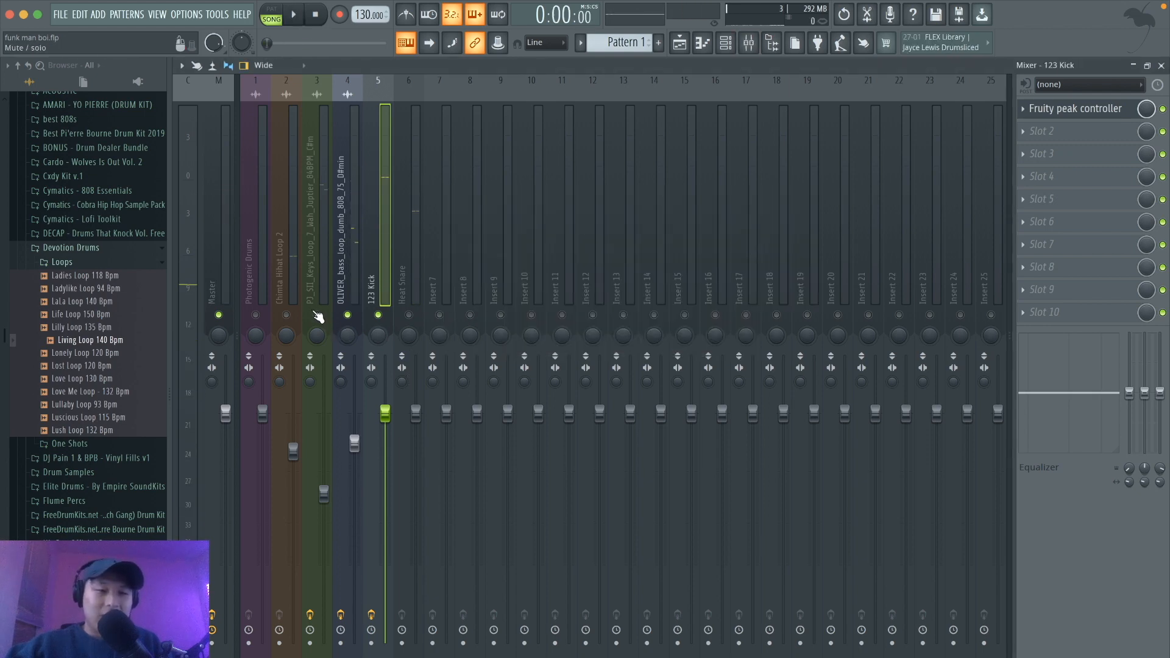
# Unmute the keys loop, Chinita Hihat Loop 2 and Heat Snare inserts and audition them with the ducked bass and kick.
pyautogui.click(317, 314)
pyautogui.click(287, 314)
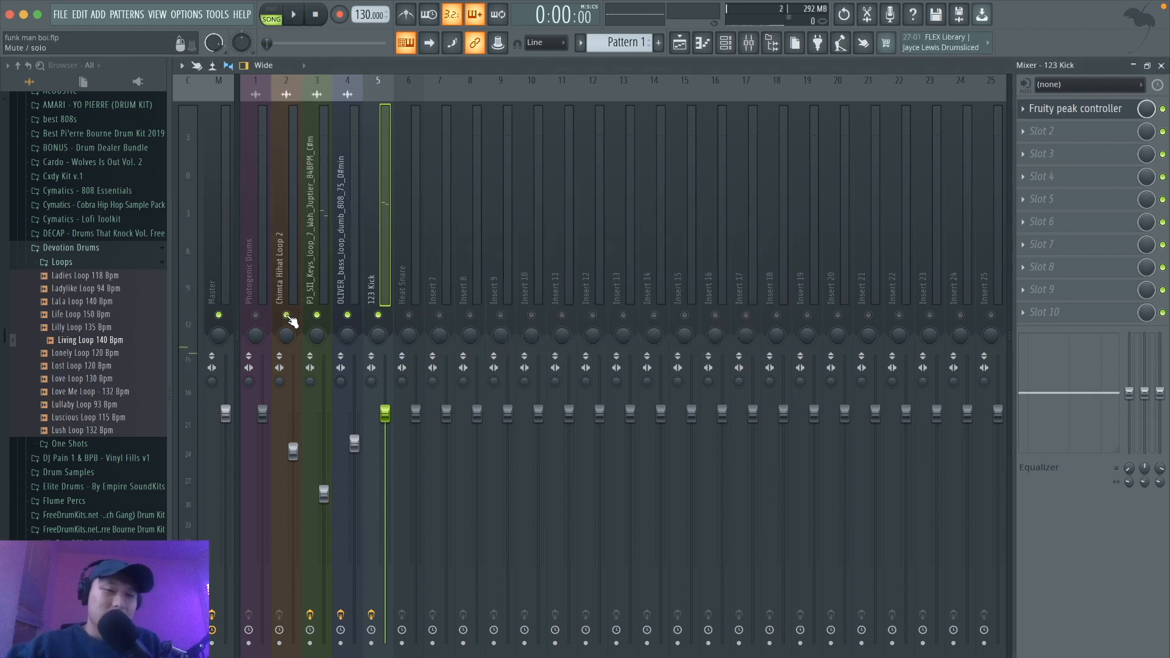
pyautogui.press('space')
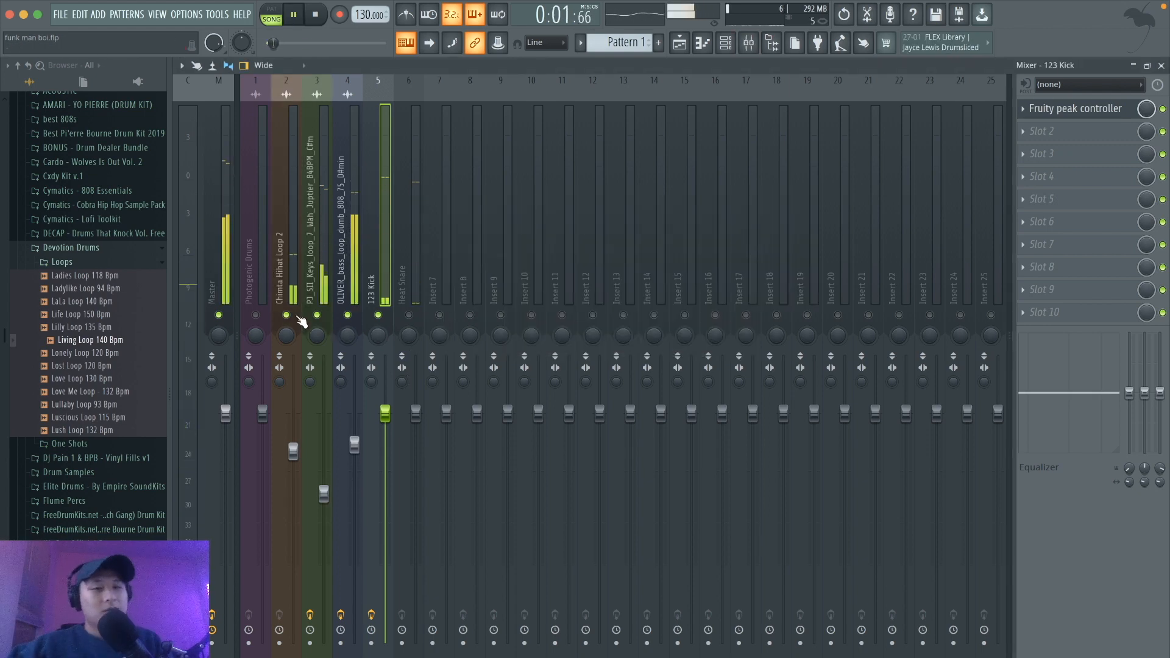
pyautogui.click(417, 313)
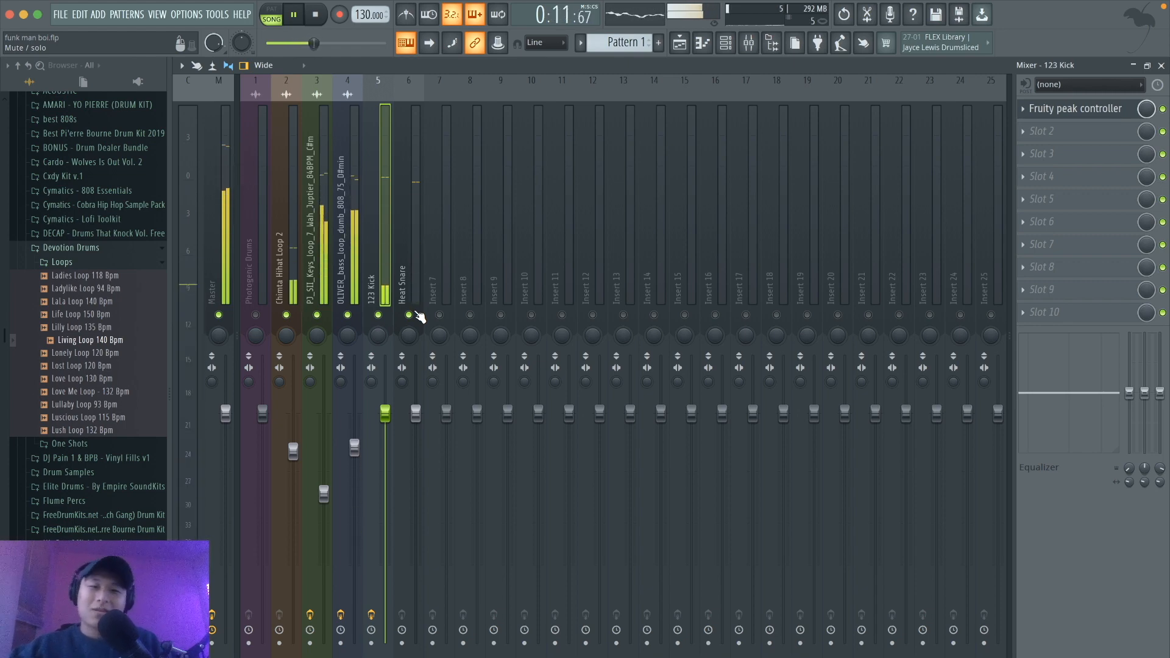
pyautogui.press('space')
pyautogui.press('space')
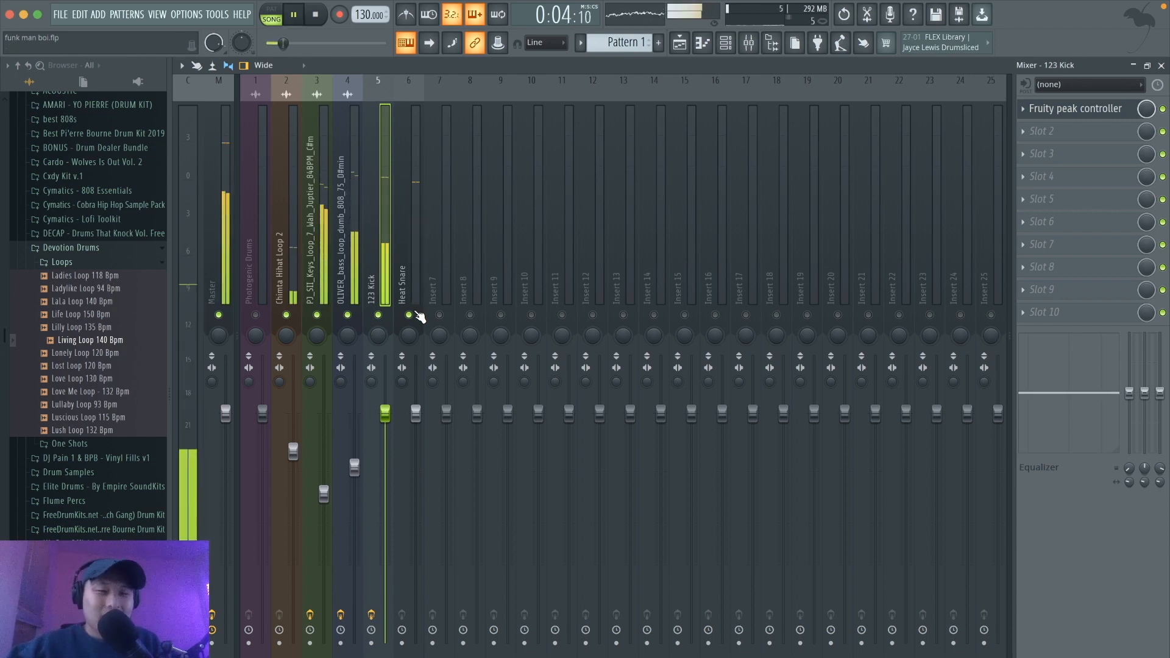
pyautogui.press('space')
pyautogui.click(680, 44)
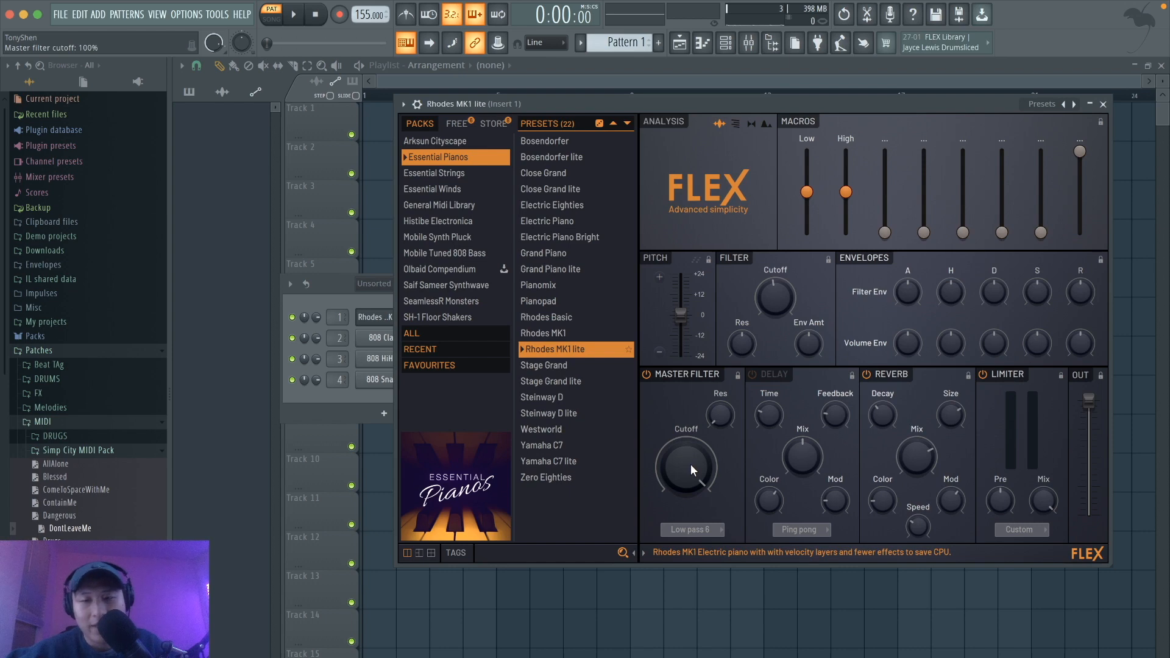
# Create an automation clip for the master filter cutoff of the Rhodes MK1 lite FLEX instrument and show it in the playlist.
pyautogui.rightClick(691, 468)
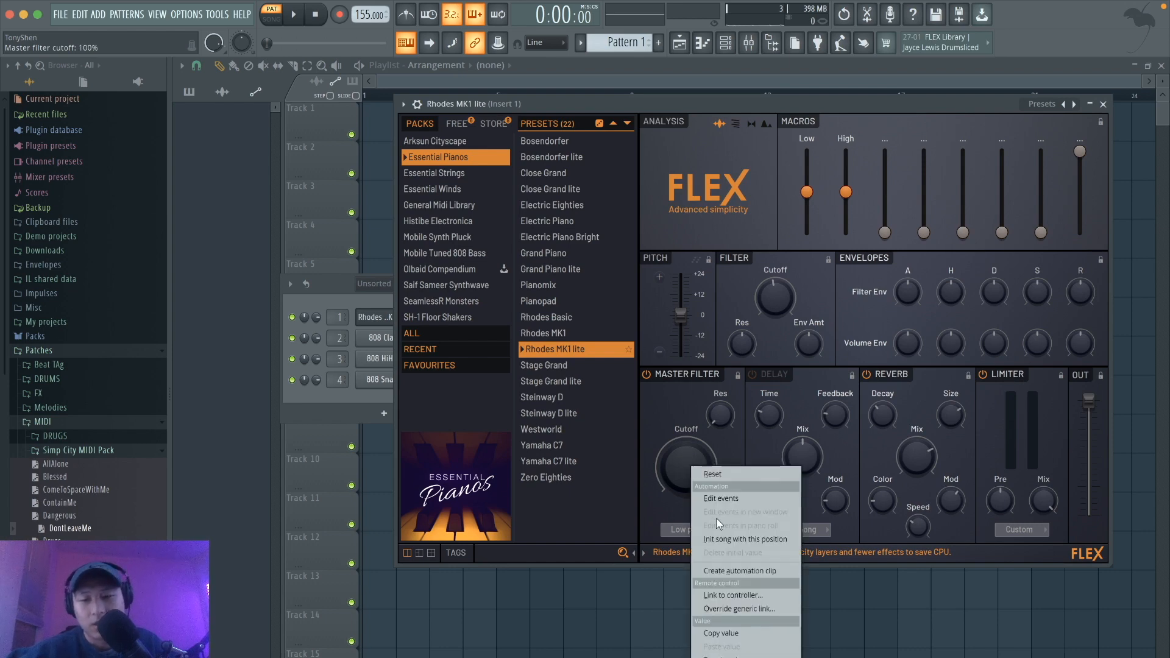
pyautogui.click(722, 569)
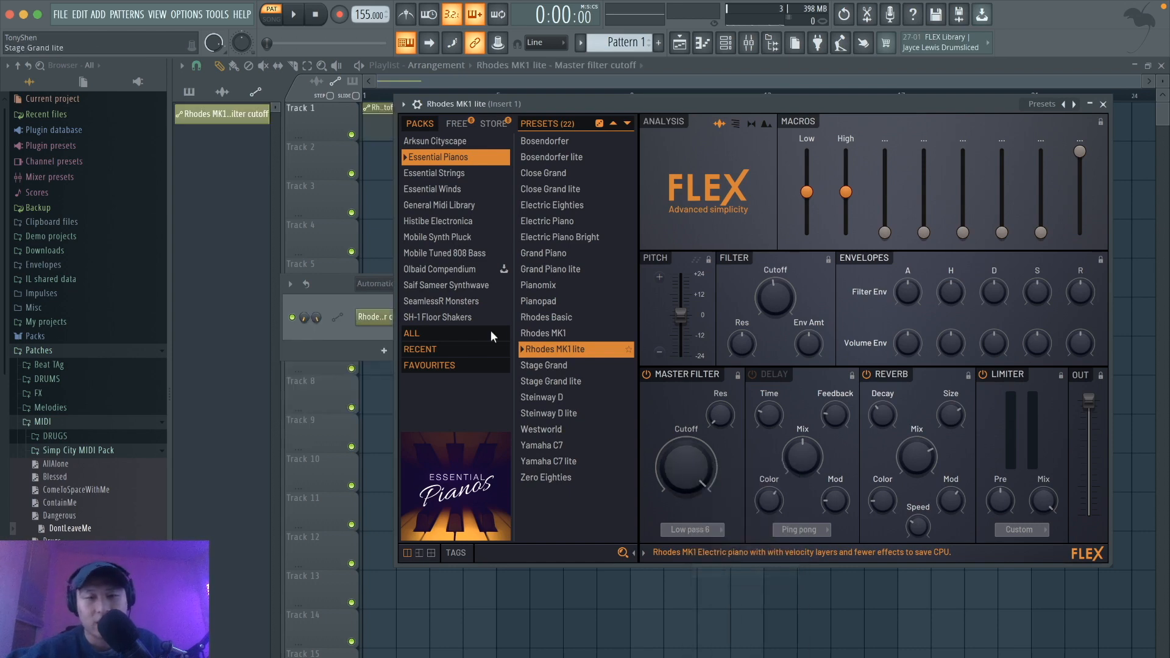
pyautogui.click(375, 125)
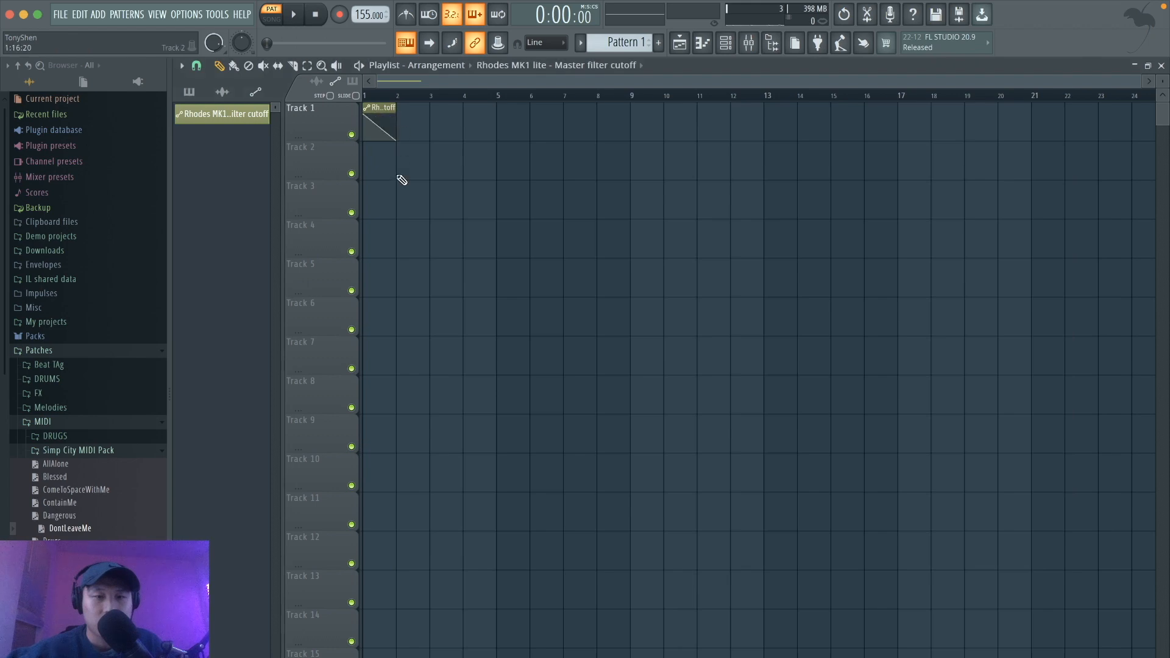
# Place Pattern 1 on playlist Track 2 and play it in song mode with the filter cutoff automation.
pyautogui.click(703, 43)
pyautogui.click(725, 42)
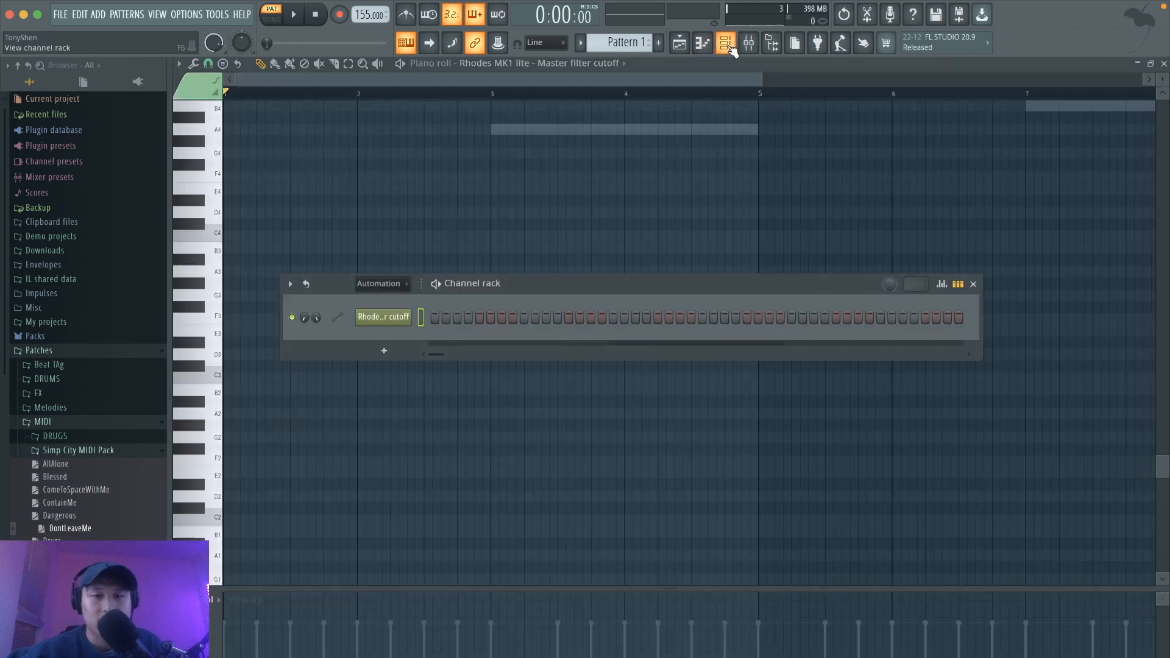
pyautogui.click(680, 43)
pyautogui.press('l')
pyautogui.press('space')
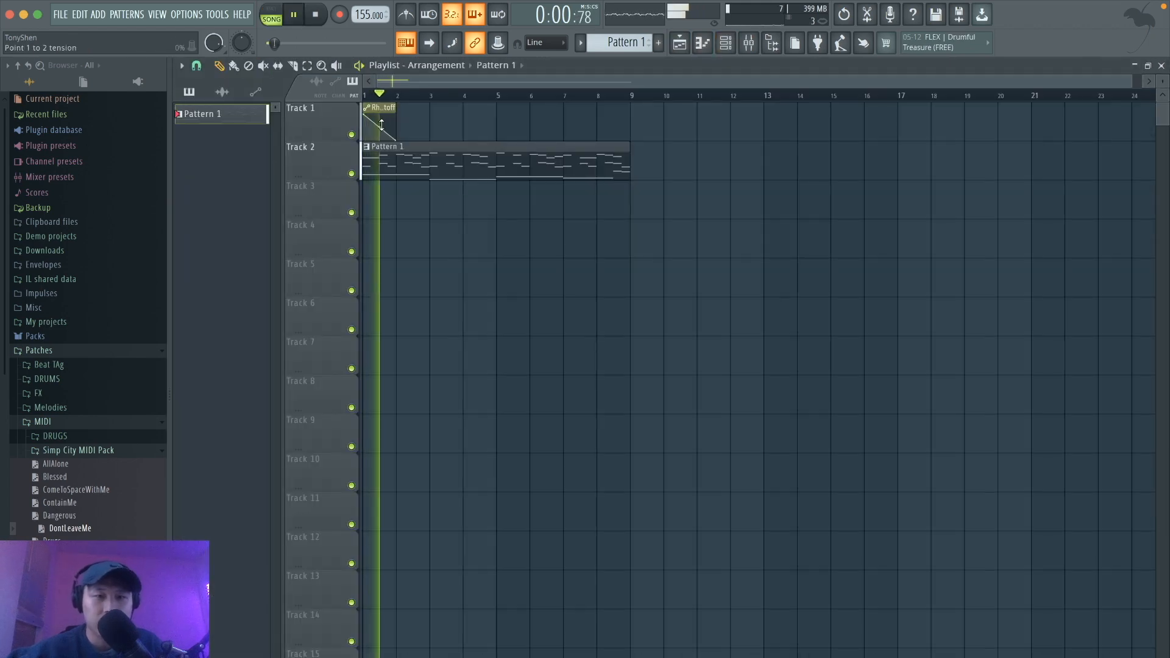
pyautogui.press('space')
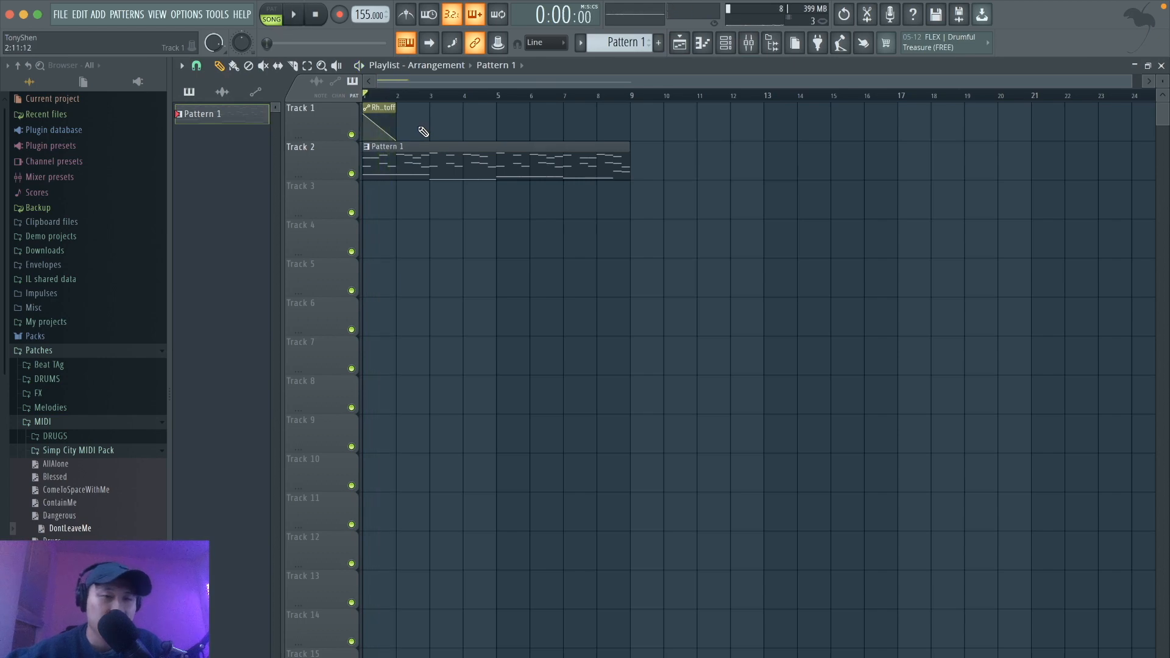
# Delete the master filter cutoff automation clip from playlist Track 1.
pyautogui.rightClick(385, 110)
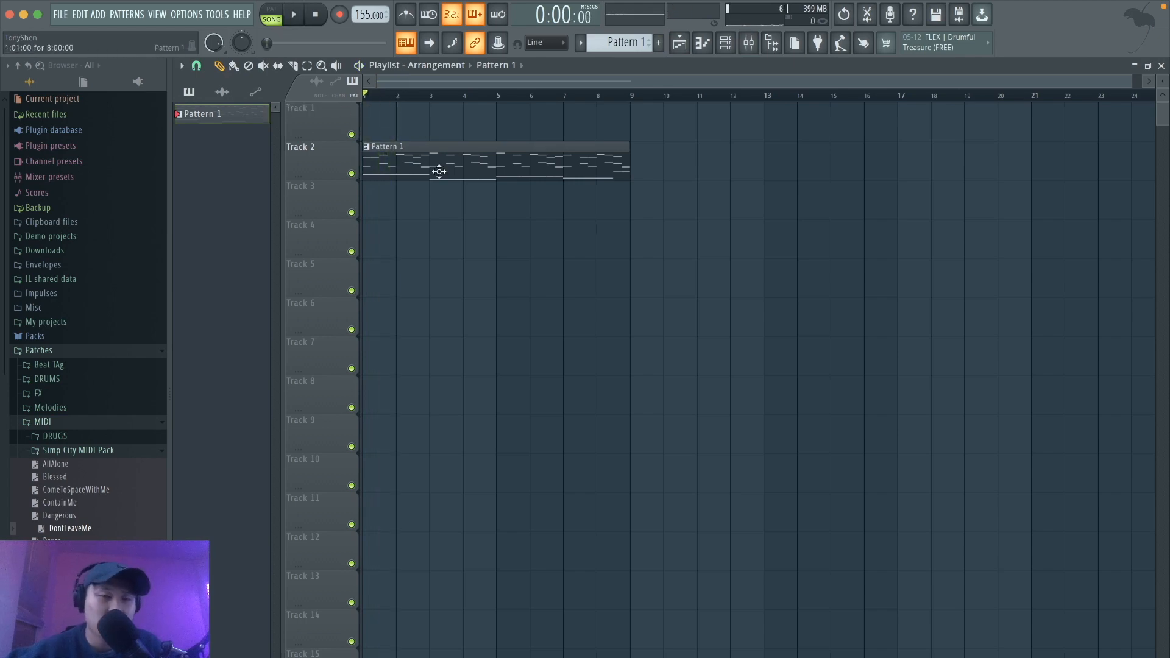
# Unlink the last tweaked parameter, the Rhodes MK1 lite master filter cutoff, from its automation clip by setting its internal controller to (none).
pyautogui.click(173, 16)
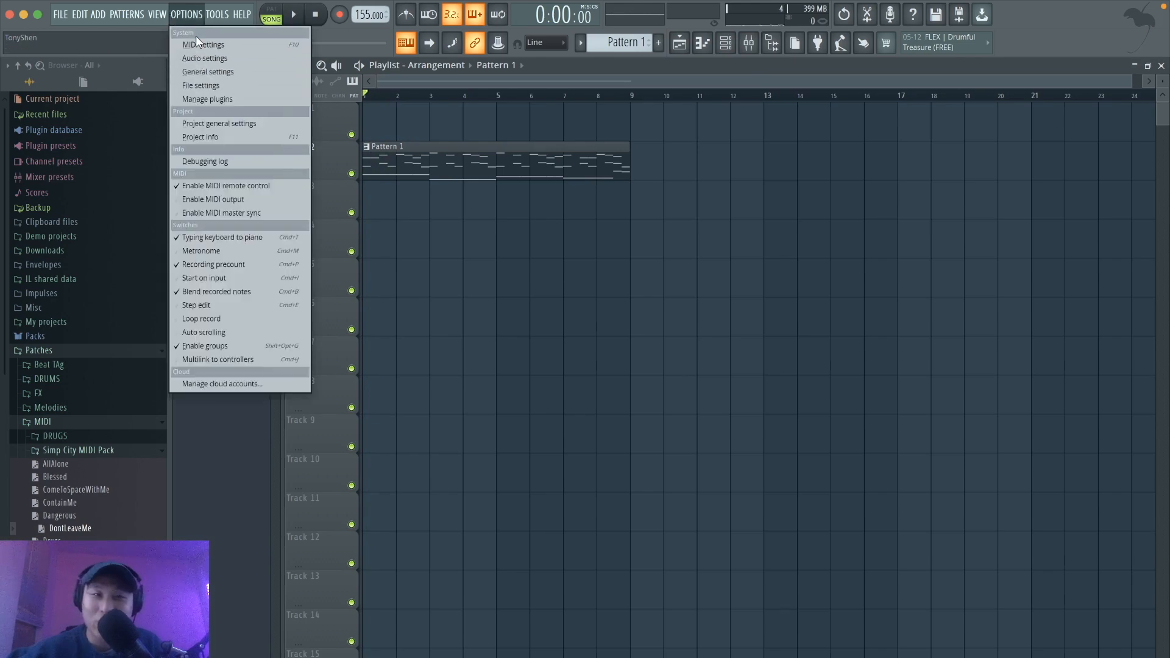
pyautogui.moveTo(214, 12)
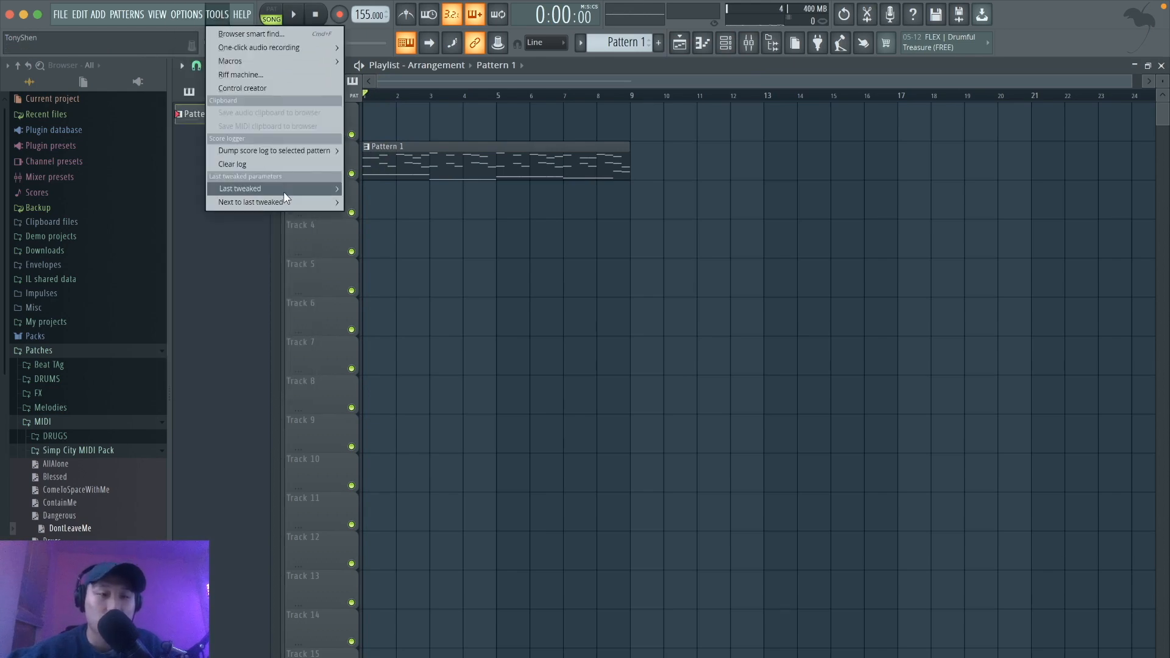
pyautogui.moveTo(293, 189)
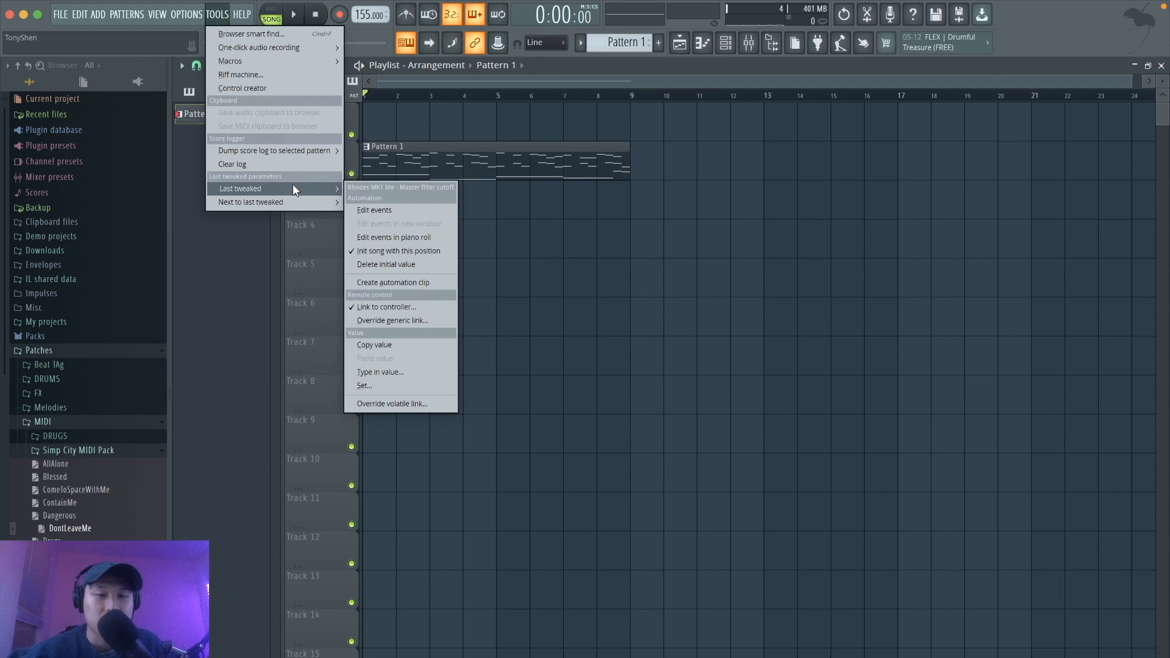
pyautogui.click(376, 306)
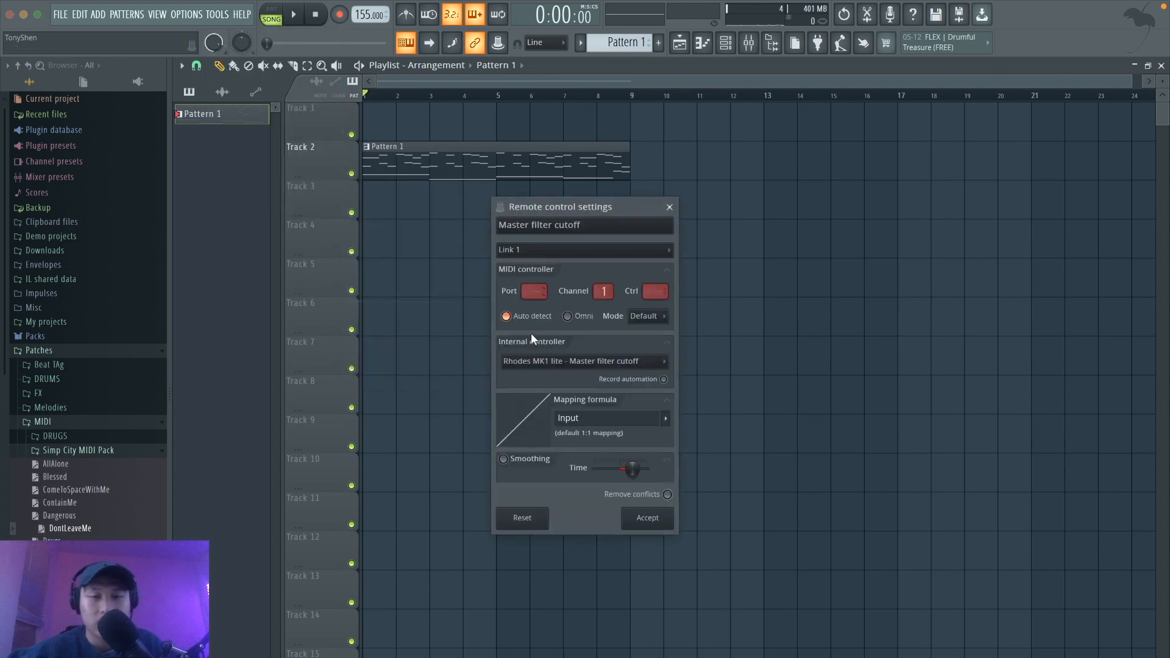
pyautogui.click(547, 363)
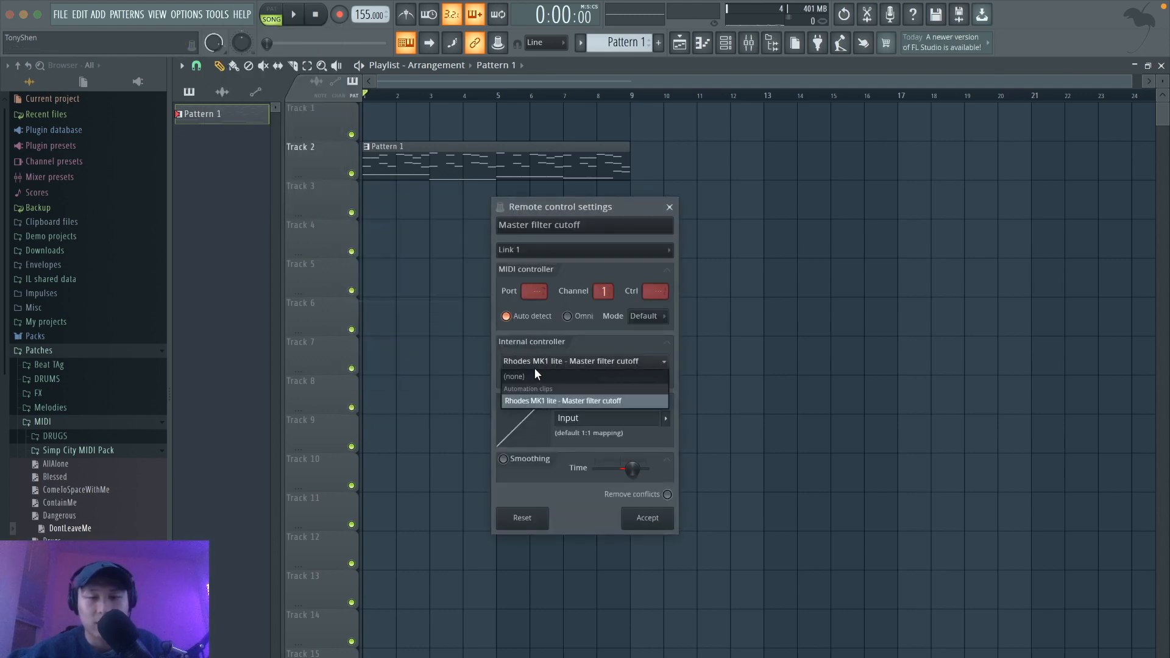
pyautogui.click(532, 373)
pyautogui.click(649, 516)
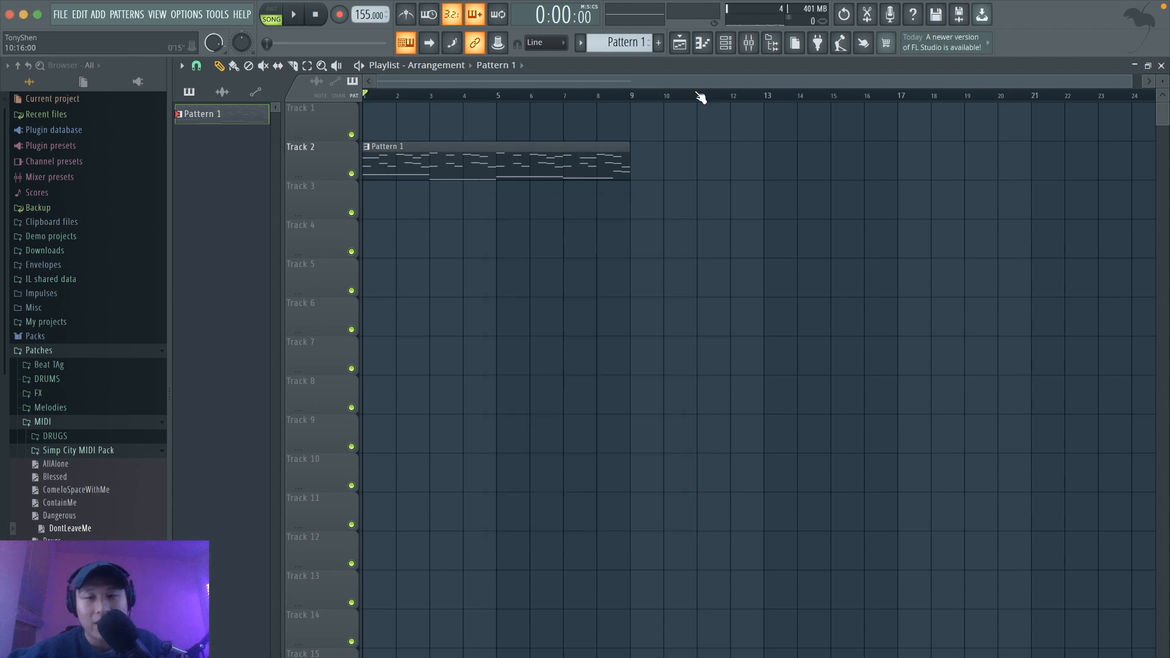
# Record notes and automation in song mode while lowering the master filter cutoff of the Rhodes MK1 lite FLEX instrument to 0%.
pyautogui.click(725, 42)
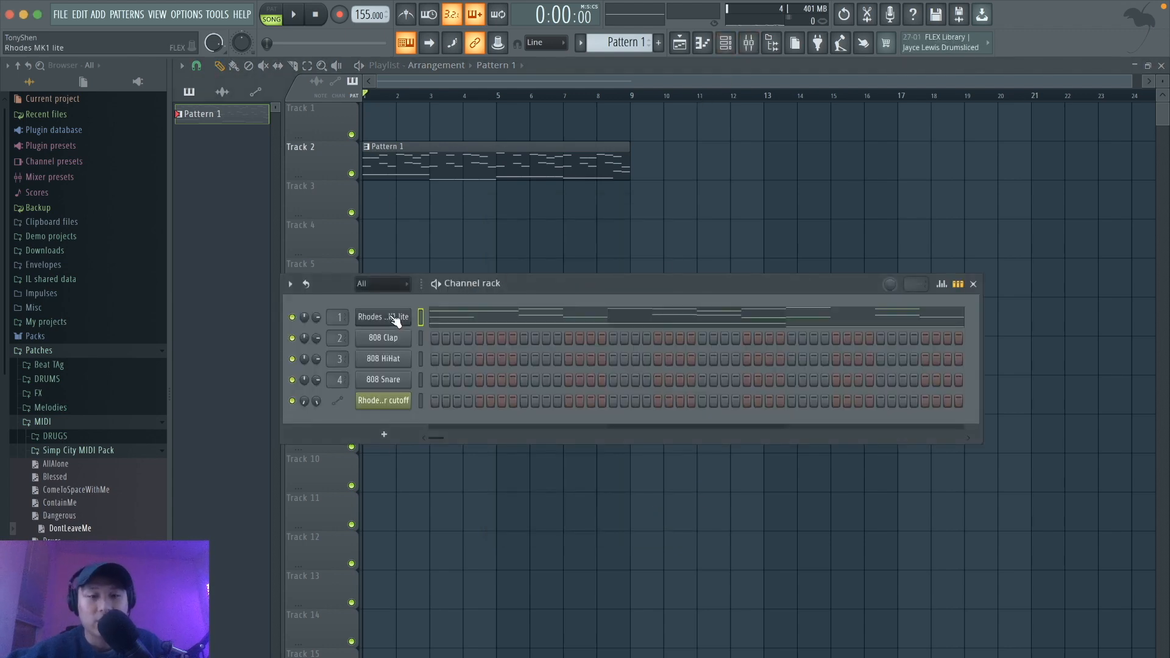
pyautogui.click(383, 317)
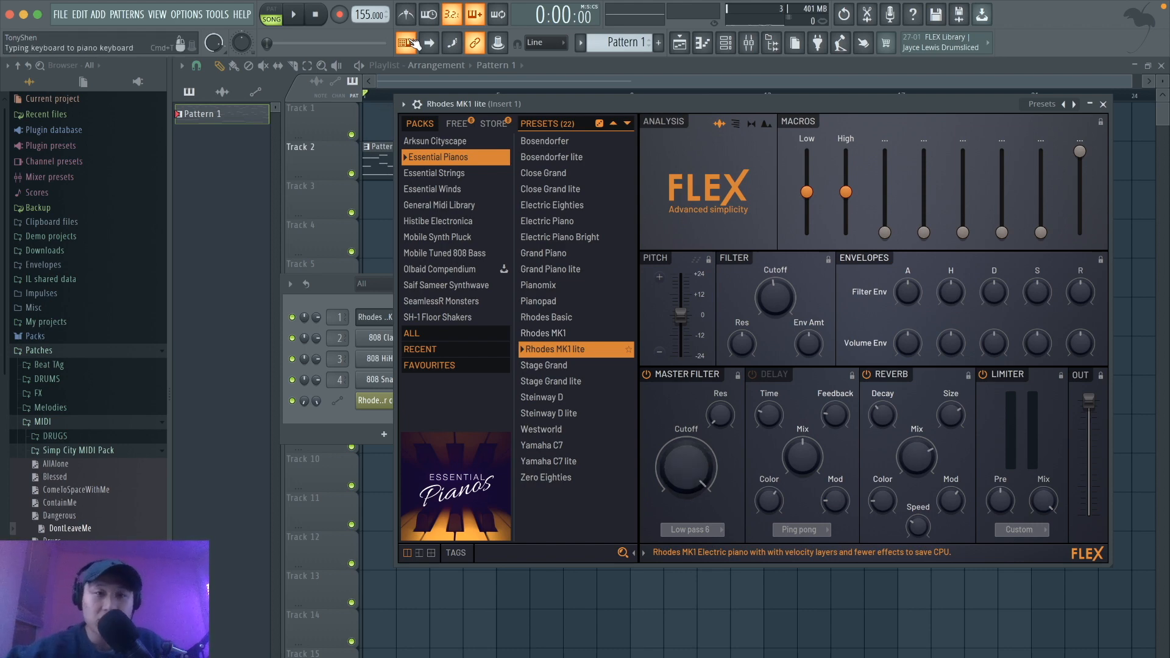
pyautogui.click(339, 15)
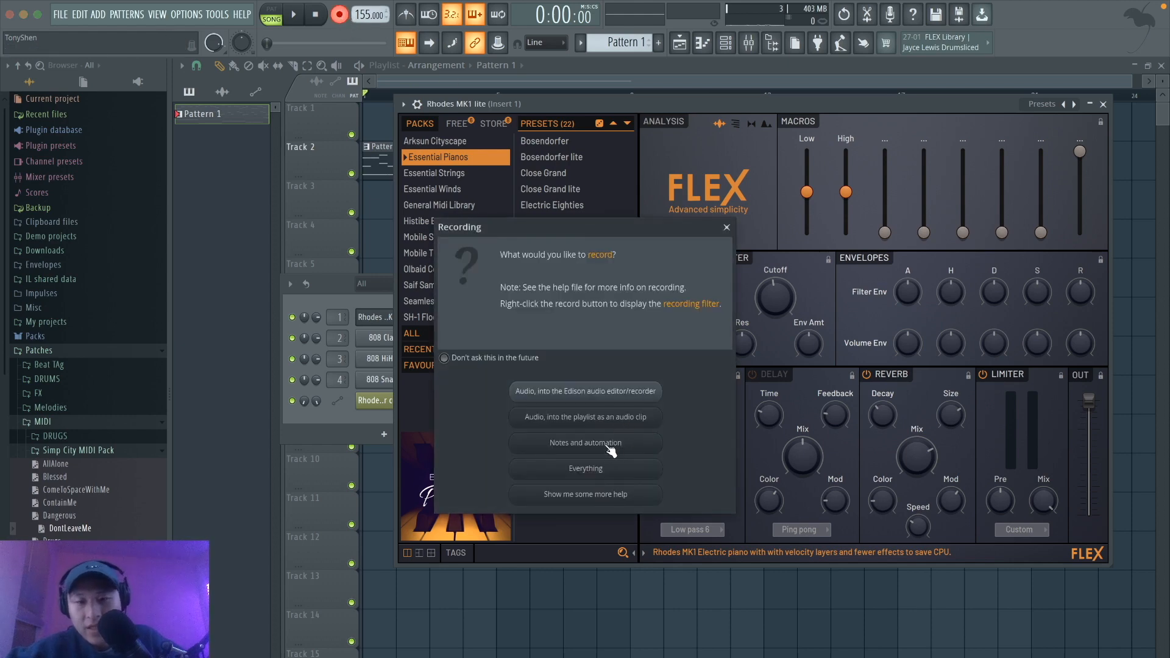
pyautogui.click(608, 446)
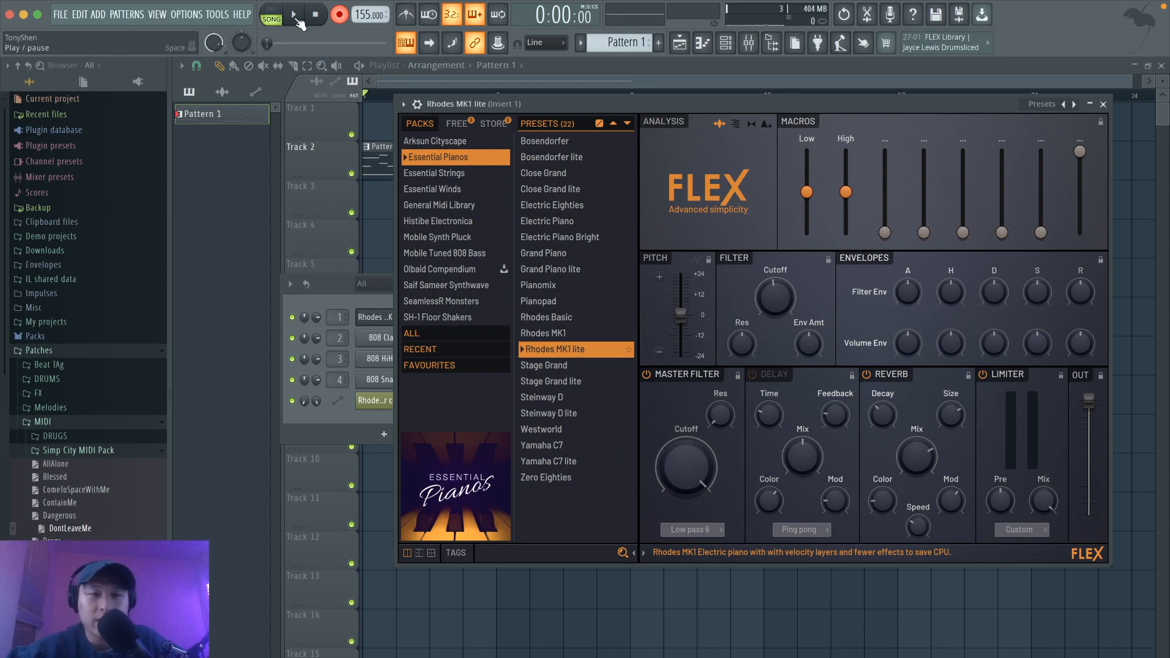
pyautogui.click(294, 16)
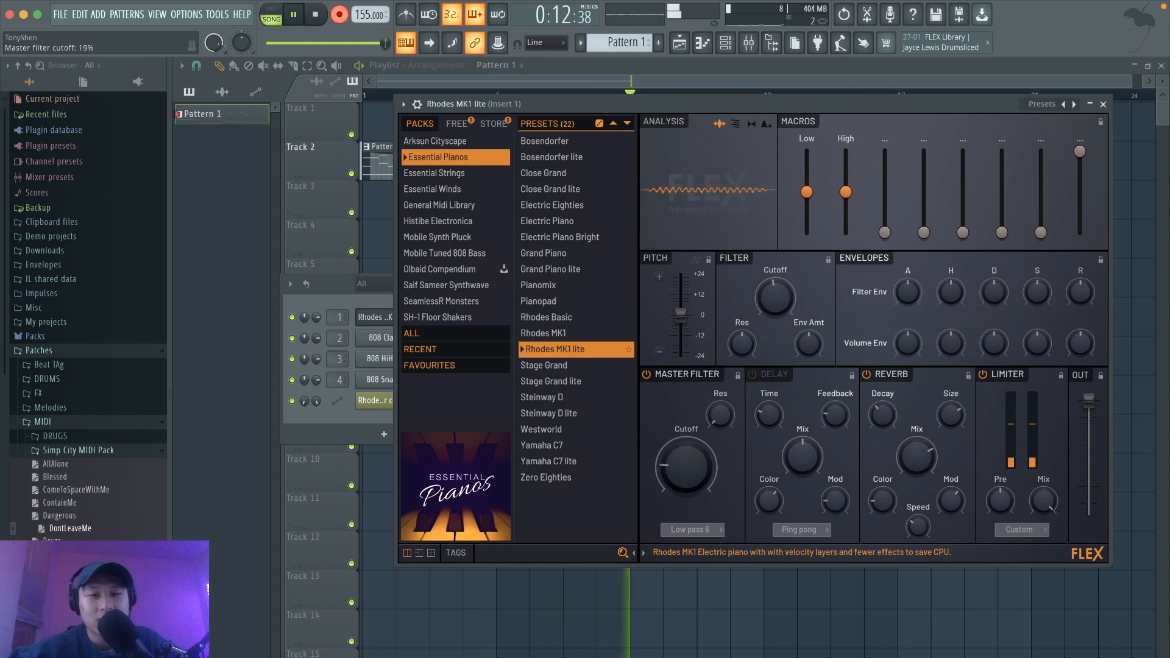
pyautogui.press('space')
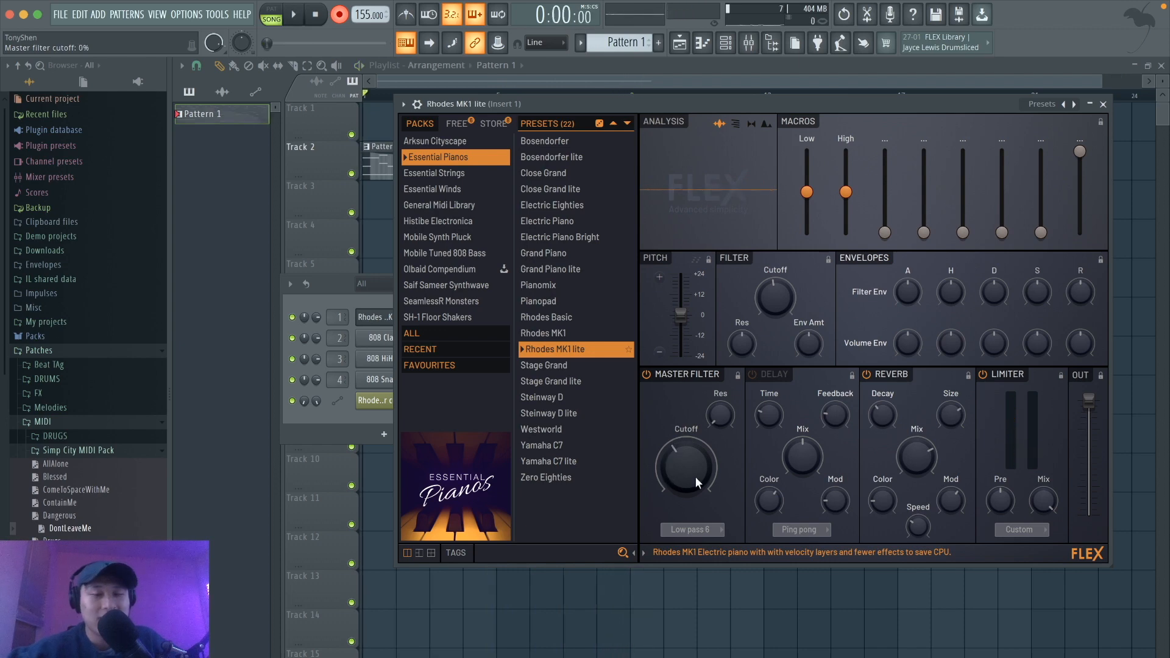
# Play back Pattern 1 in the playlist to check the recorded cutoff automation, and reopen the Rhodes MK1 lite instrument.
pyautogui.click(693, 41)
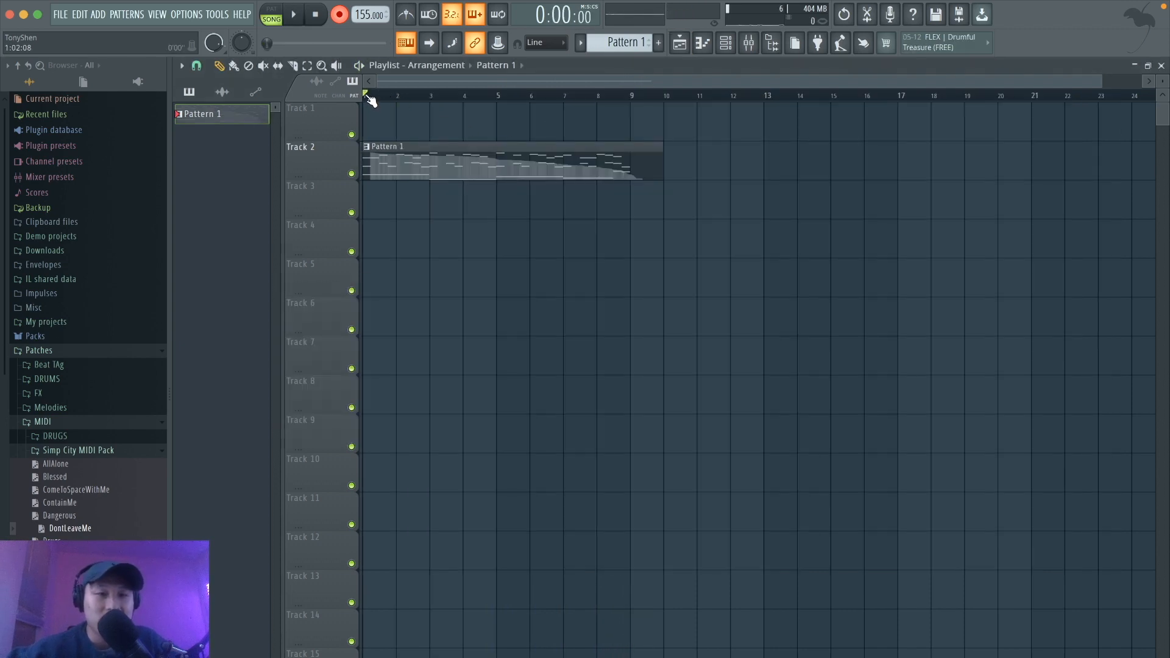
pyautogui.press('space')
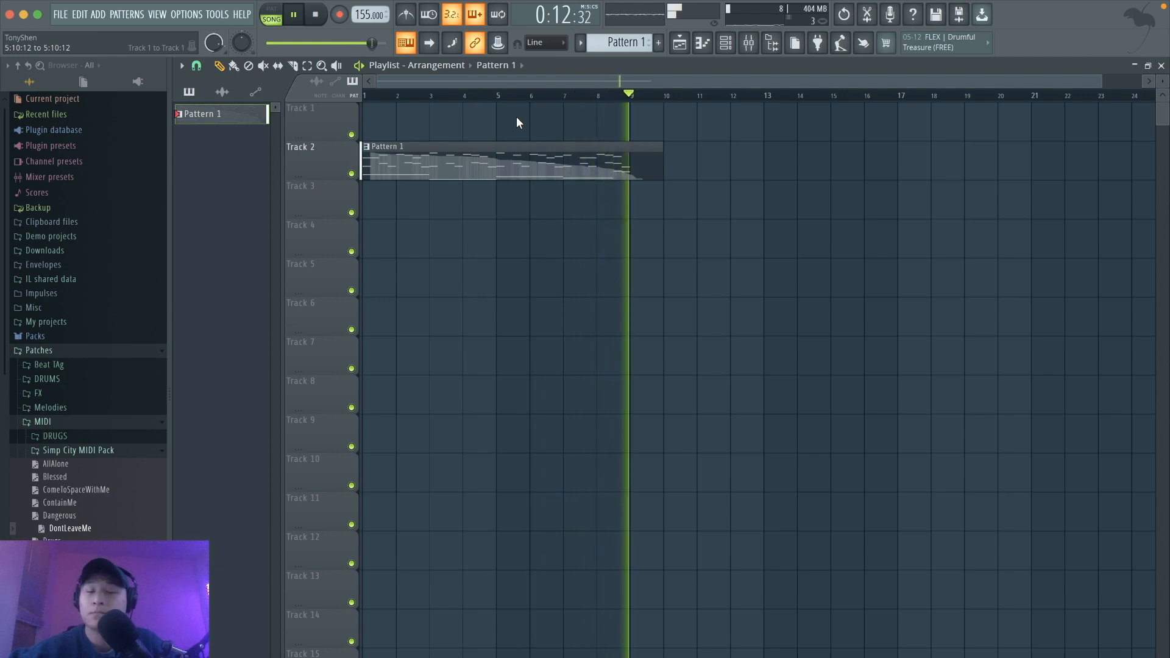
pyautogui.press('space')
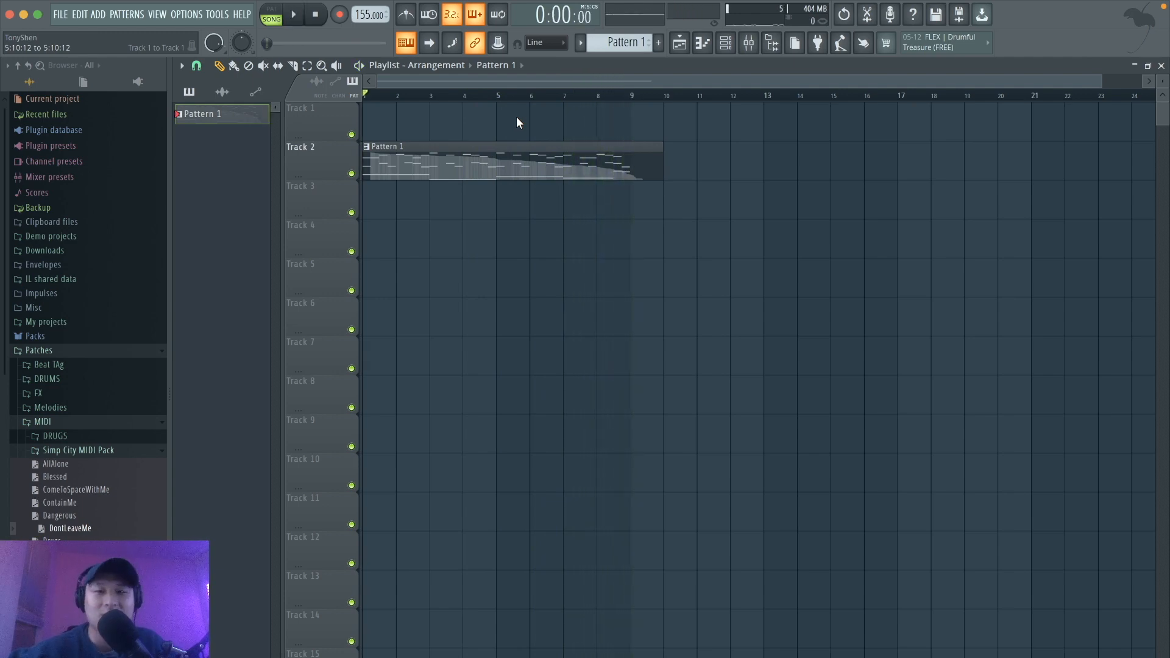
pyautogui.click(725, 43)
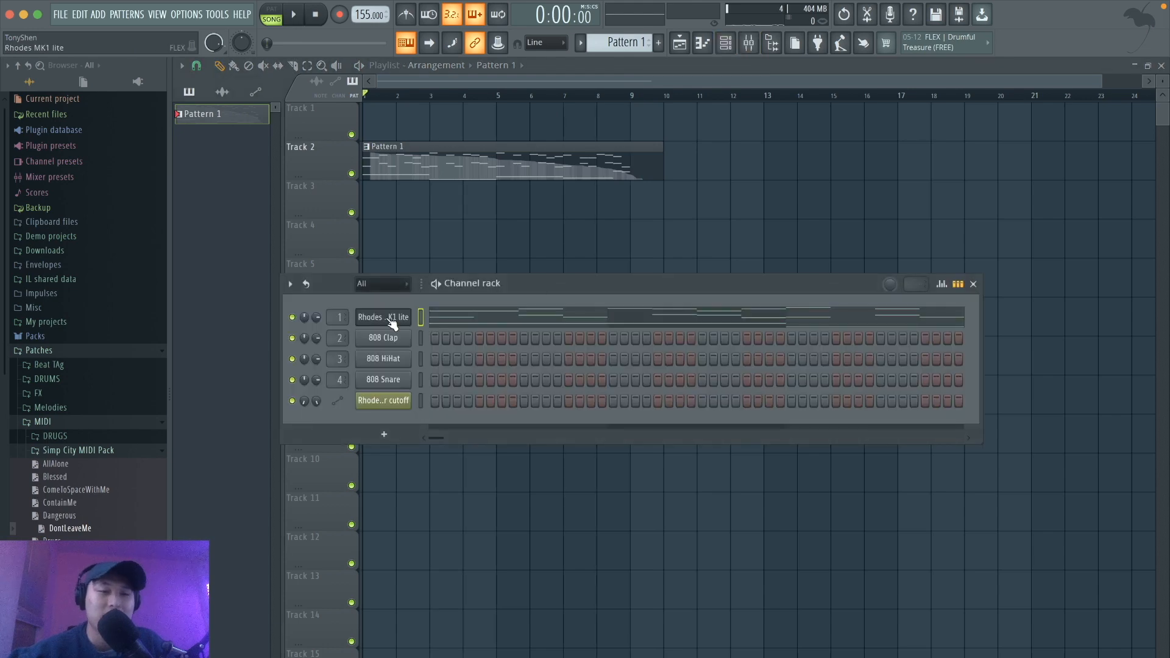
pyautogui.click(390, 318)
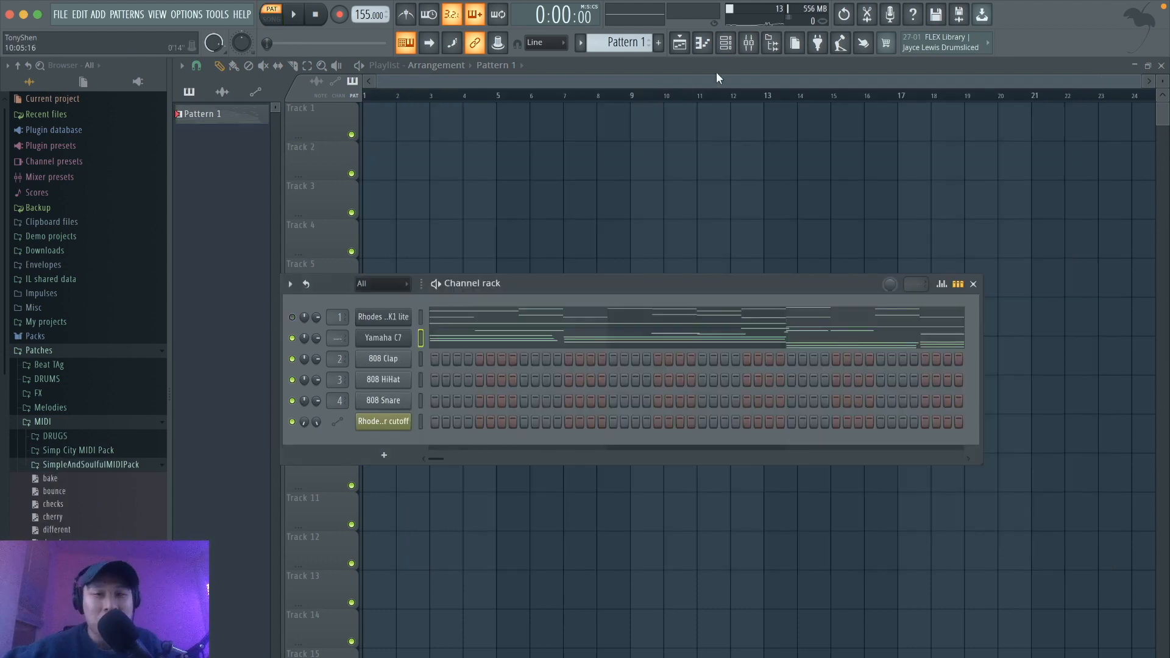
# Route the Yamaha C7 channel to mixer Insert 1 and audition it.
pyautogui.click(749, 45)
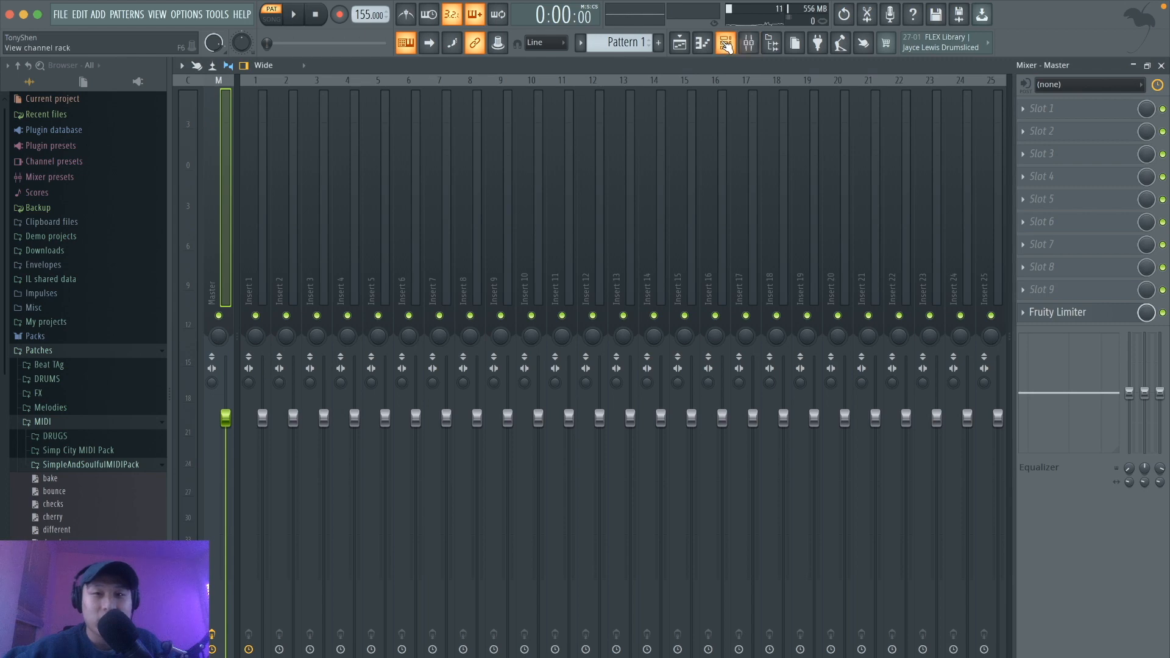
pyautogui.click(726, 44)
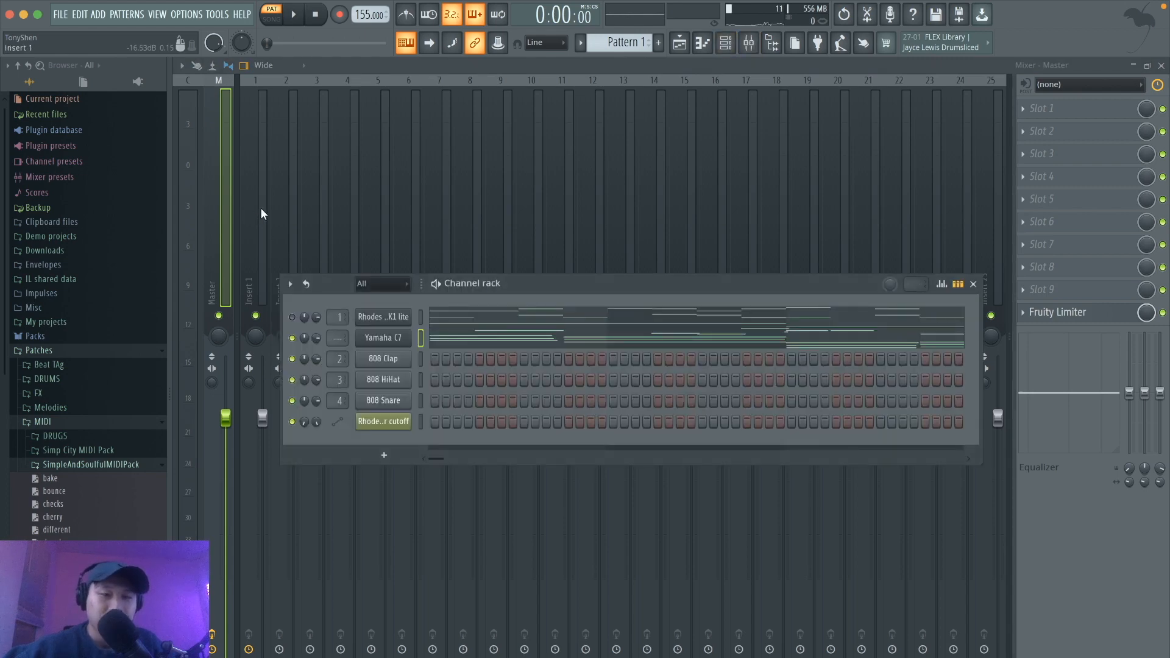
pyautogui.click(261, 213)
pyautogui.hotkey('ctrl', 'l')
pyautogui.press('space')
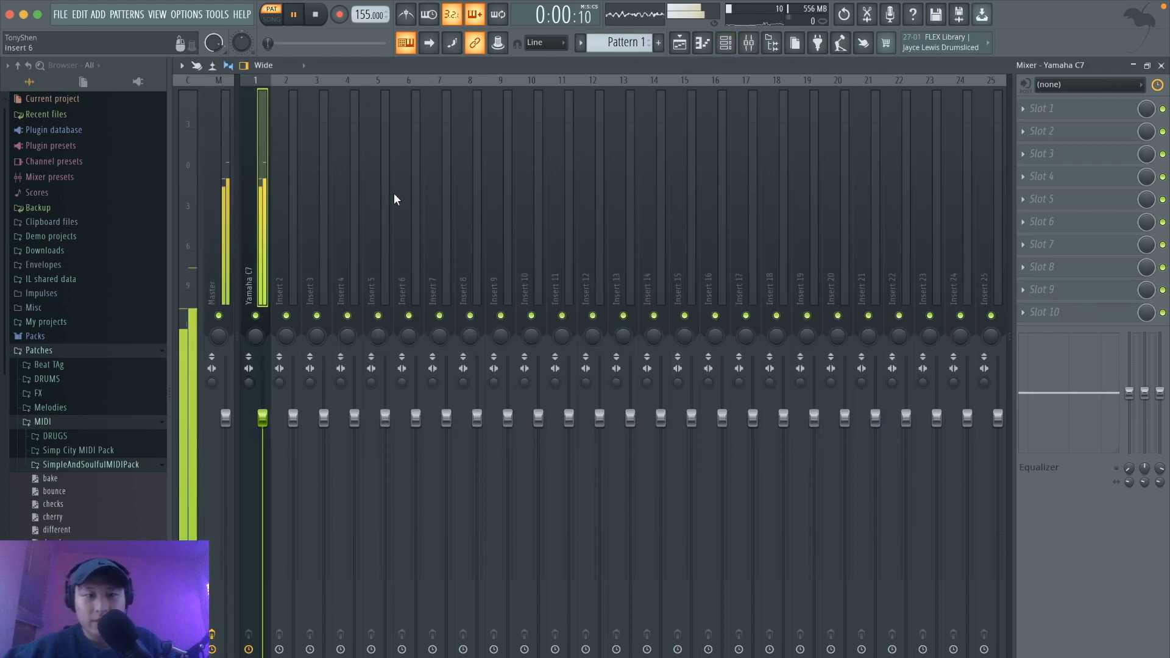
pyautogui.click(725, 44)
pyautogui.press('space')
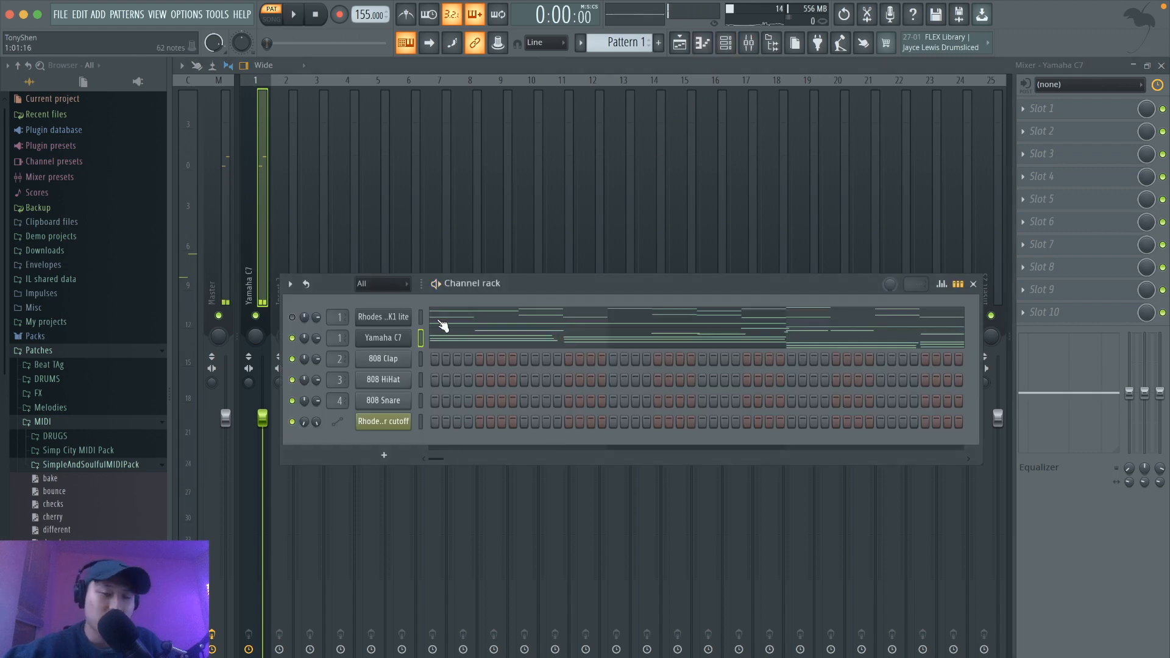
# Audition the Yamaha C7 pattern and open its FLEX instrument window, positioned so the macros are accessible.
pyautogui.press('space')
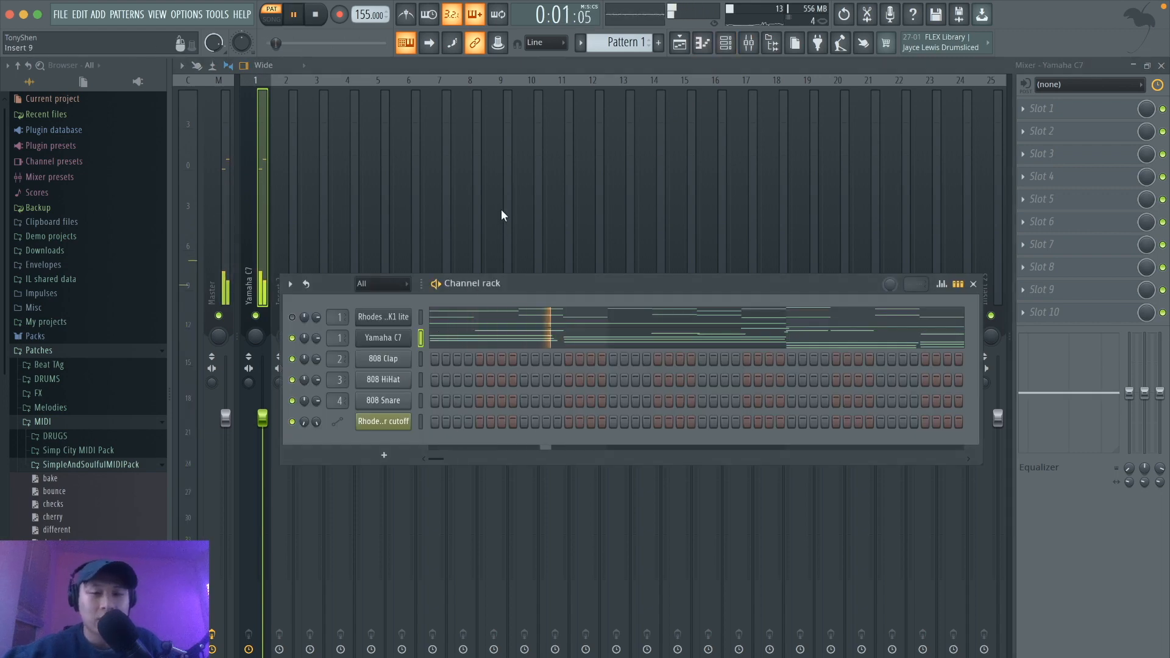
pyautogui.press('space')
pyautogui.click(383, 338)
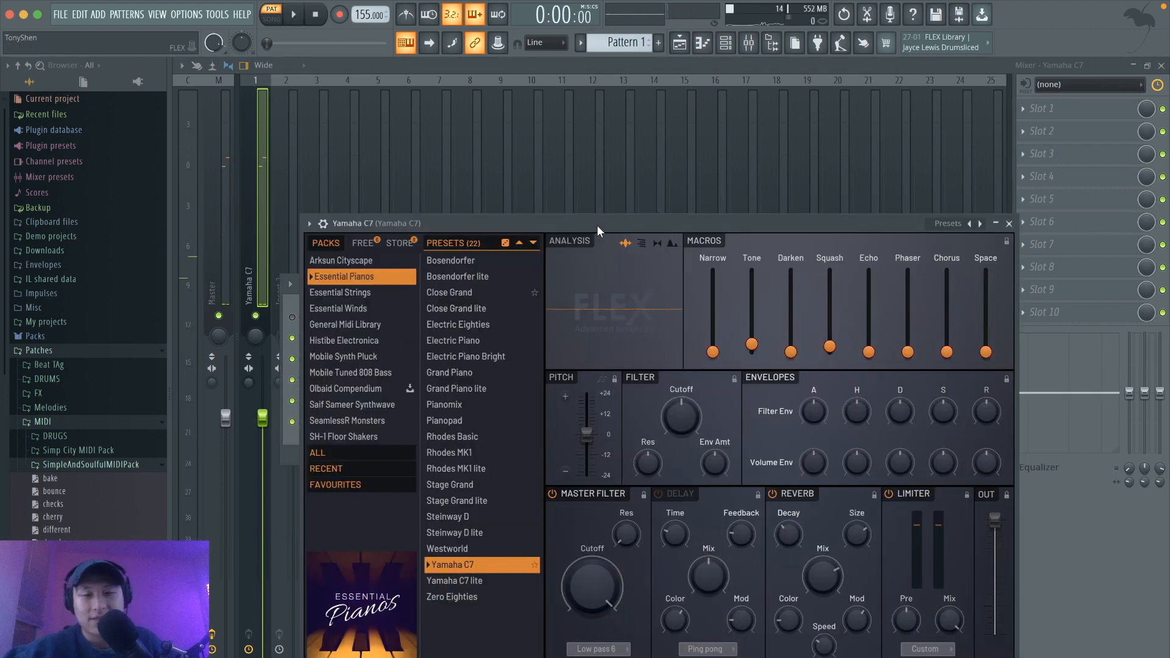
pyautogui.moveTo(596, 224); pyautogui.dragTo(566, 220)
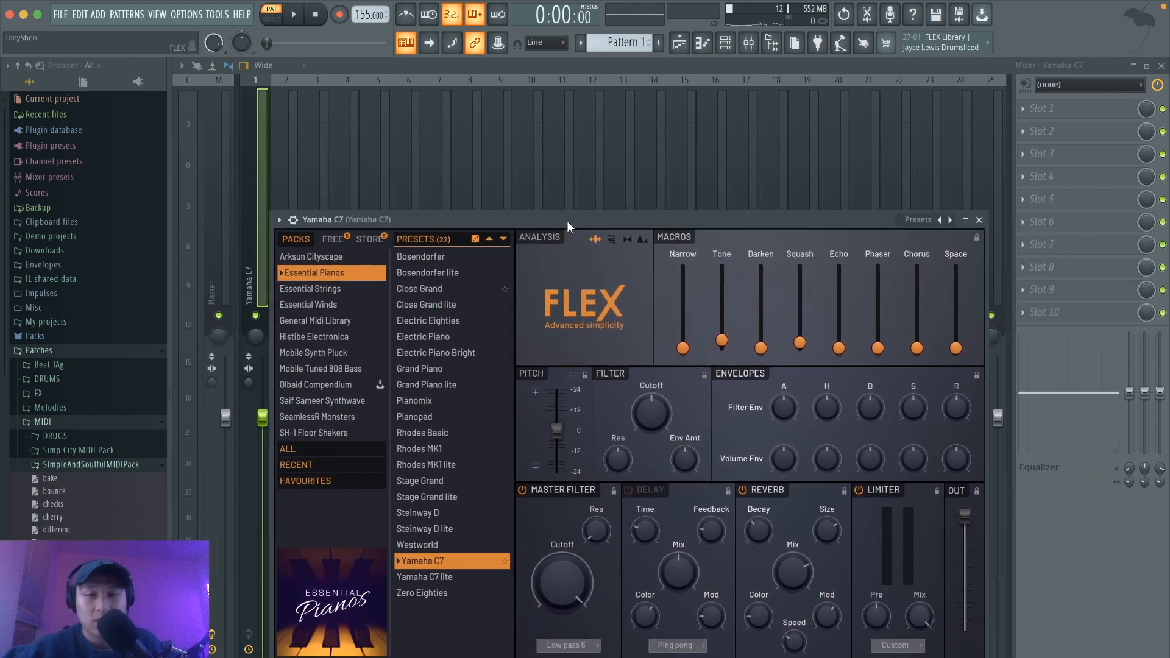
# Try out the Space, Chorus (85%) and Phaser (81%) macros of the Yamaha C7 during playback.
pyautogui.press('space')
pyautogui.press('space')
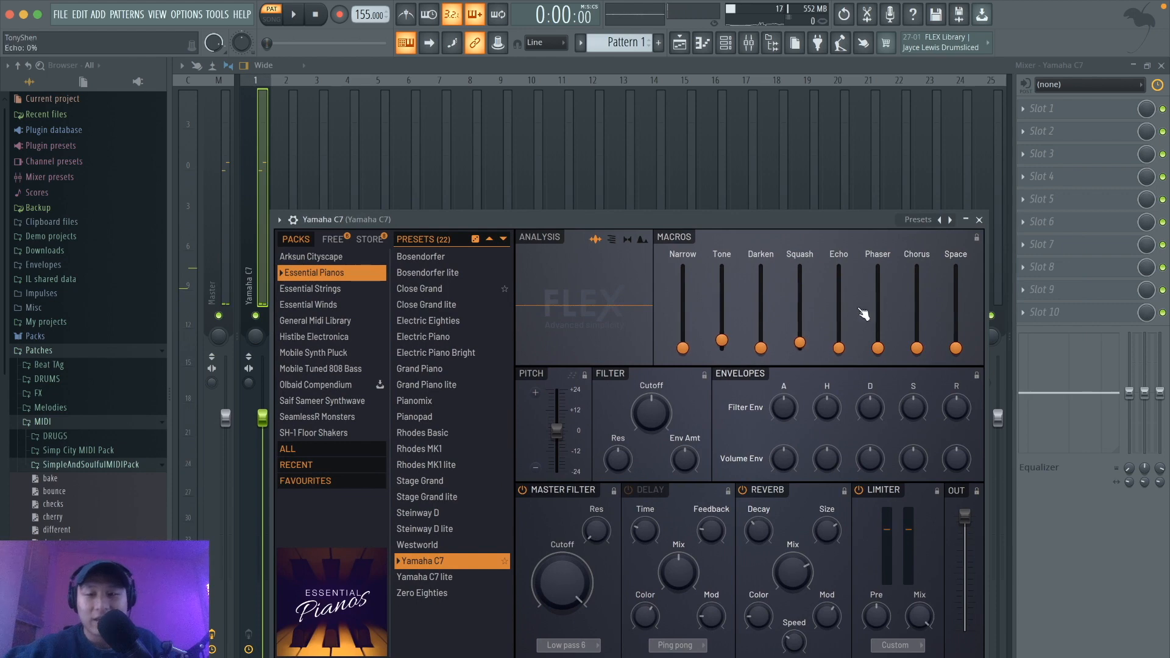
pyautogui.press('space')
pyautogui.moveTo(961, 346)
pyautogui.mouseDown()
pyautogui.moveTo(955, 318)
pyautogui.moveTo(957, 347)
pyautogui.mouseUp()
pyautogui.press('space')
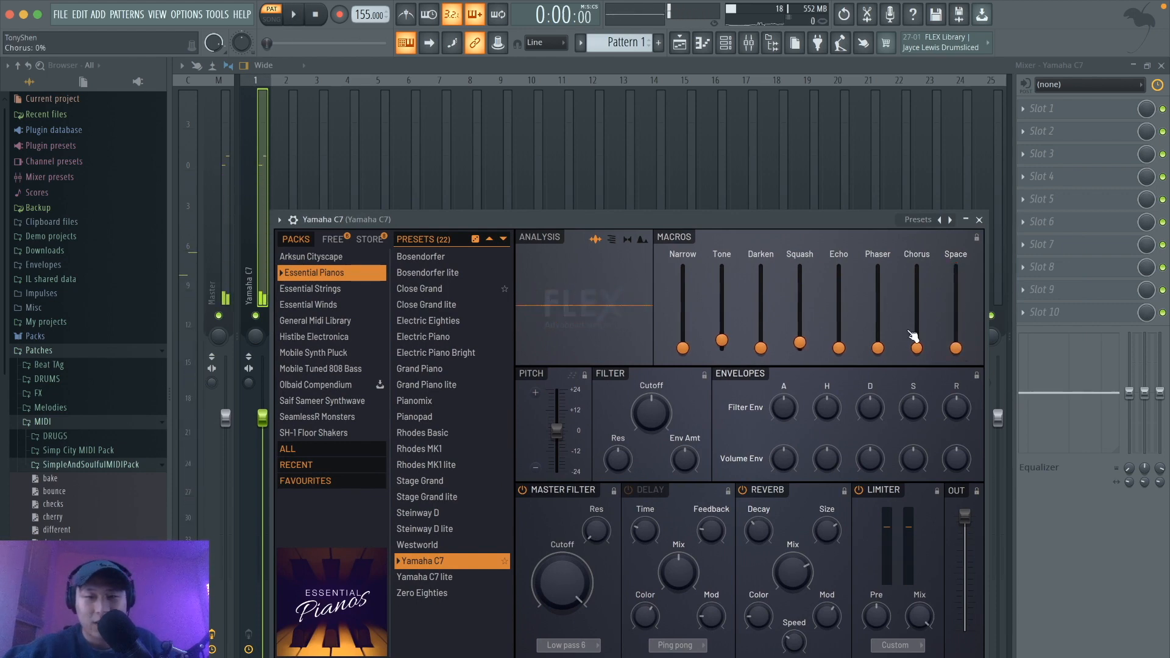
pyautogui.press('space')
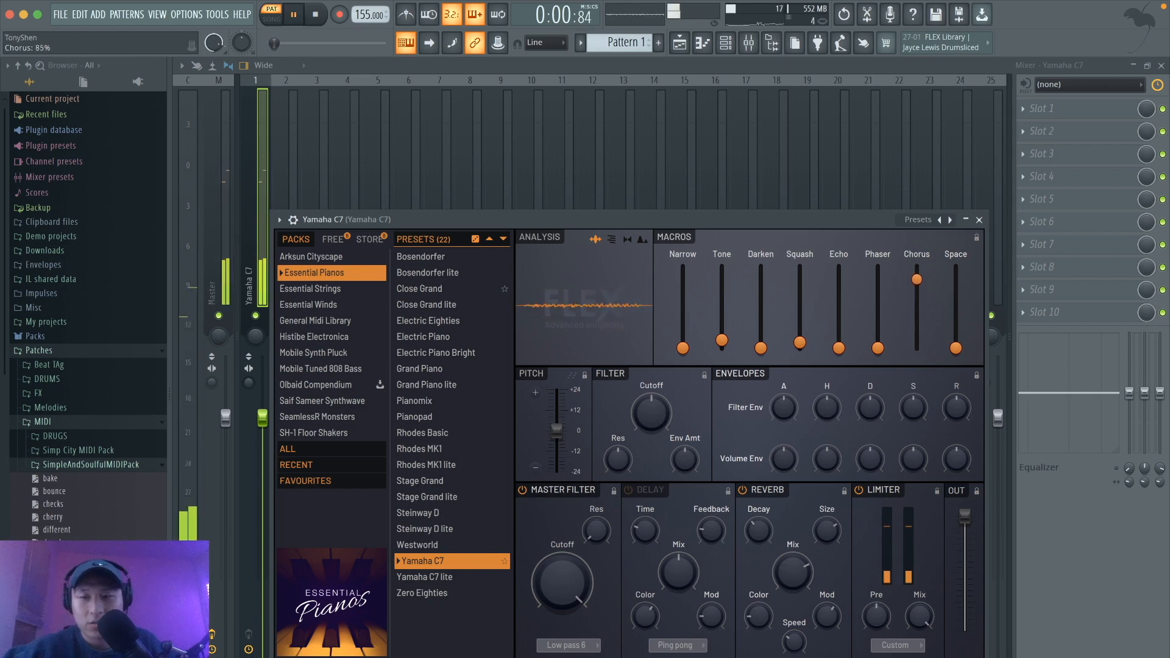
pyautogui.moveTo(916, 347); pyautogui.dragTo(914, 344)
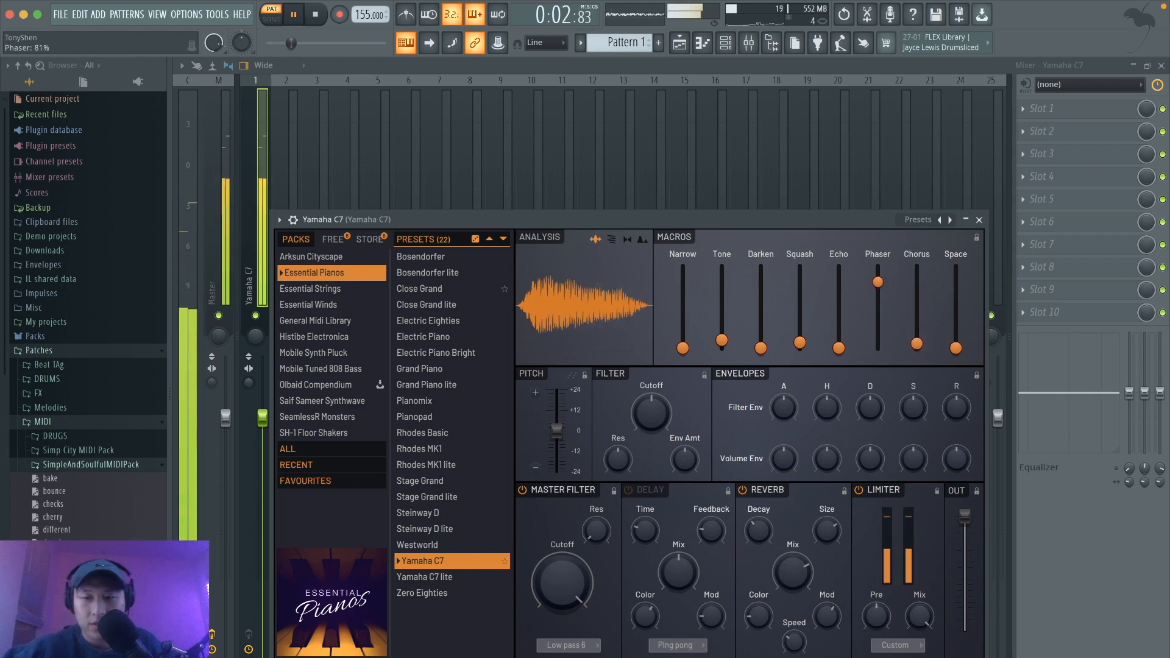
pyautogui.press('space')
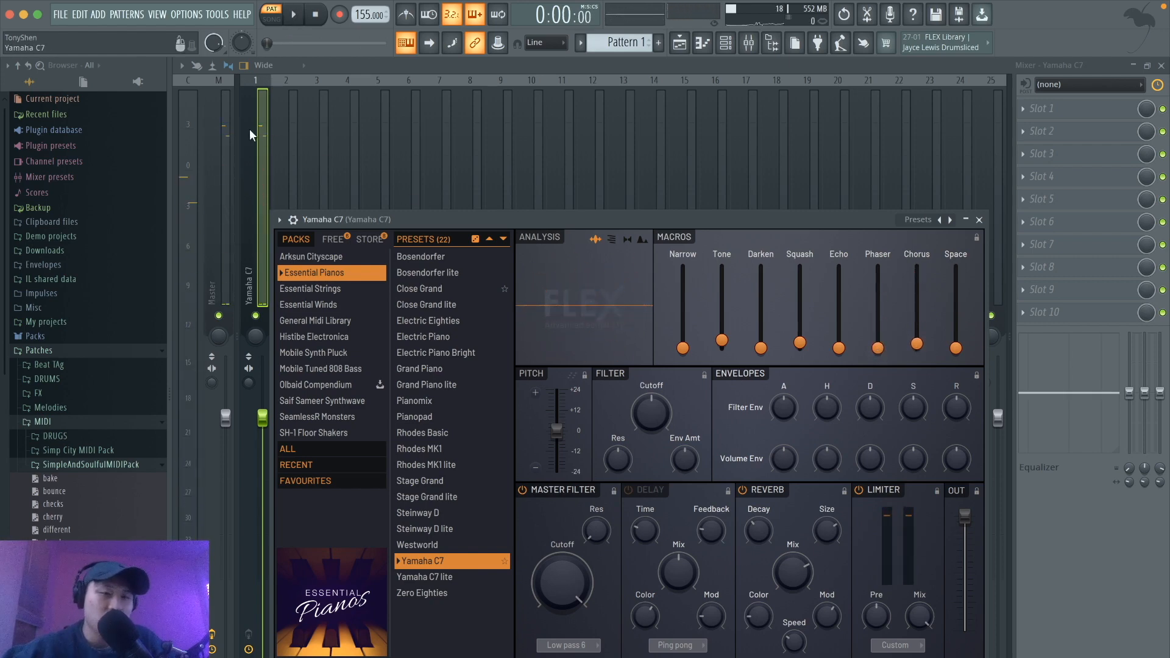
# Load Fruity Formula Controller into effect slot 1 of the Yamaha C7 mixer insert and place its window clear of the insert.
pyautogui.click(265, 140)
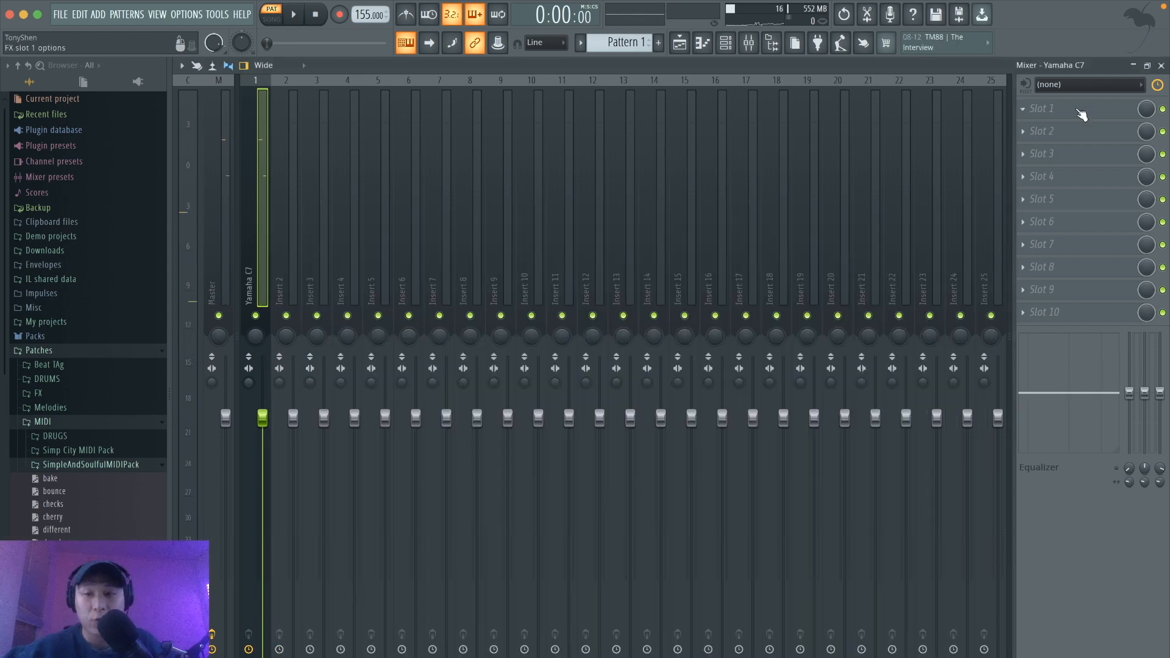
pyautogui.click(1023, 111)
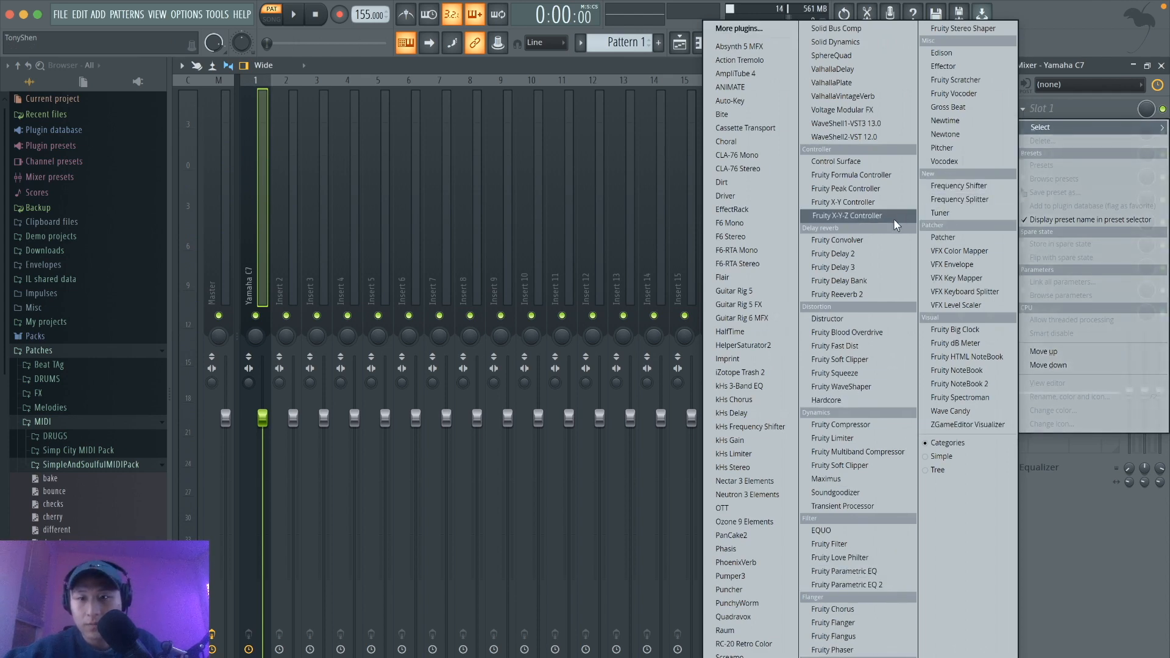
pyautogui.click(886, 175)
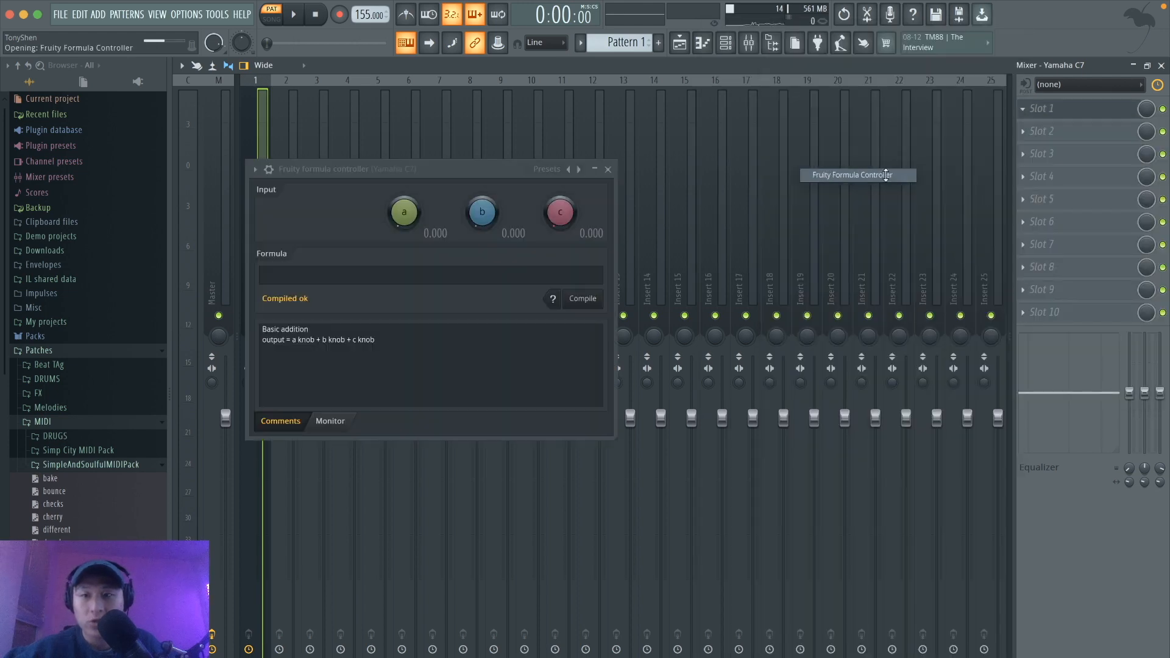
pyautogui.moveTo(464, 168); pyautogui.dragTo(667, 168)
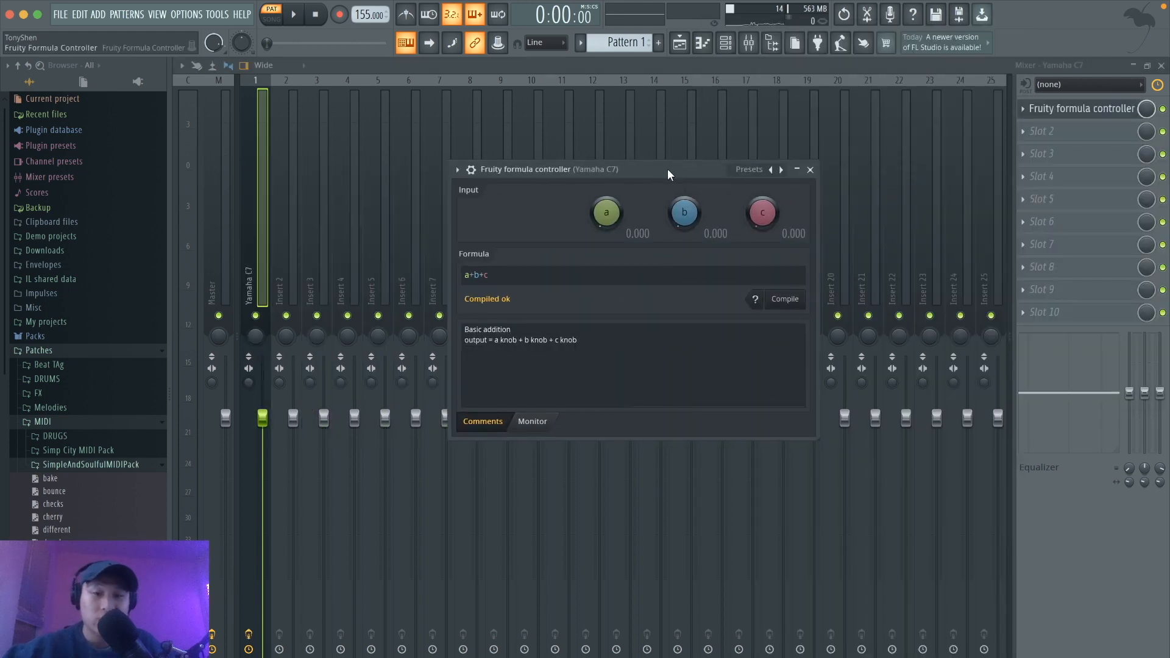
# Link the Chorus macro of the Yamaha C7 FLEX instrument to the internal controller Formula ctrl - Out.
pyautogui.click(749, 41)
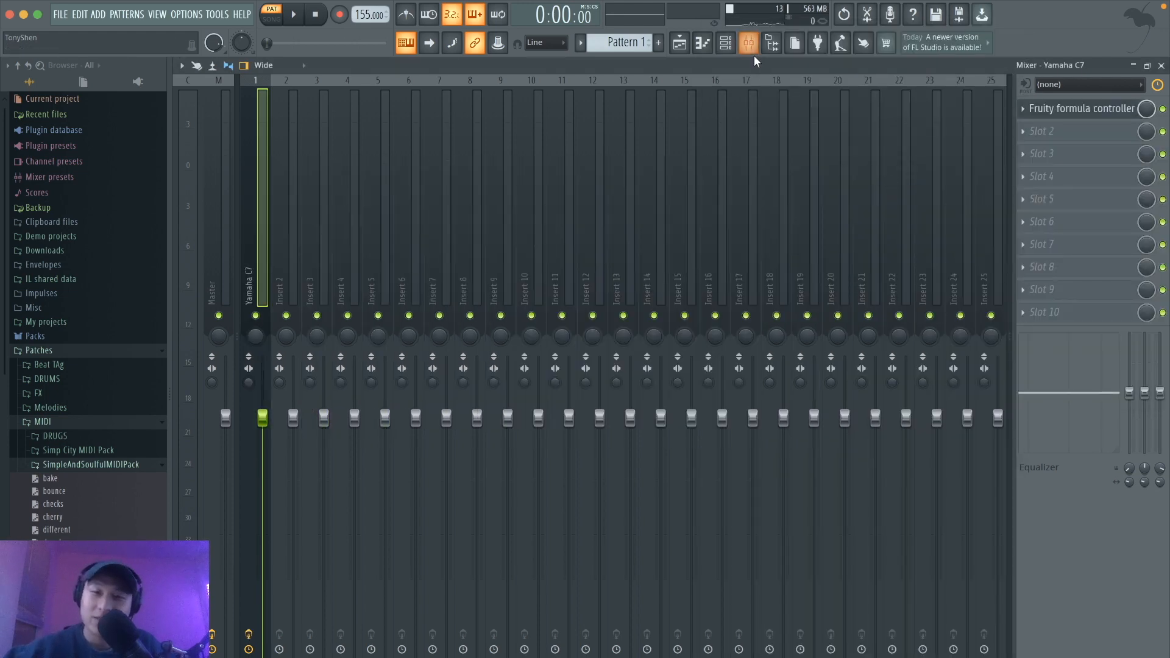
pyautogui.click(747, 44)
pyautogui.click(728, 46)
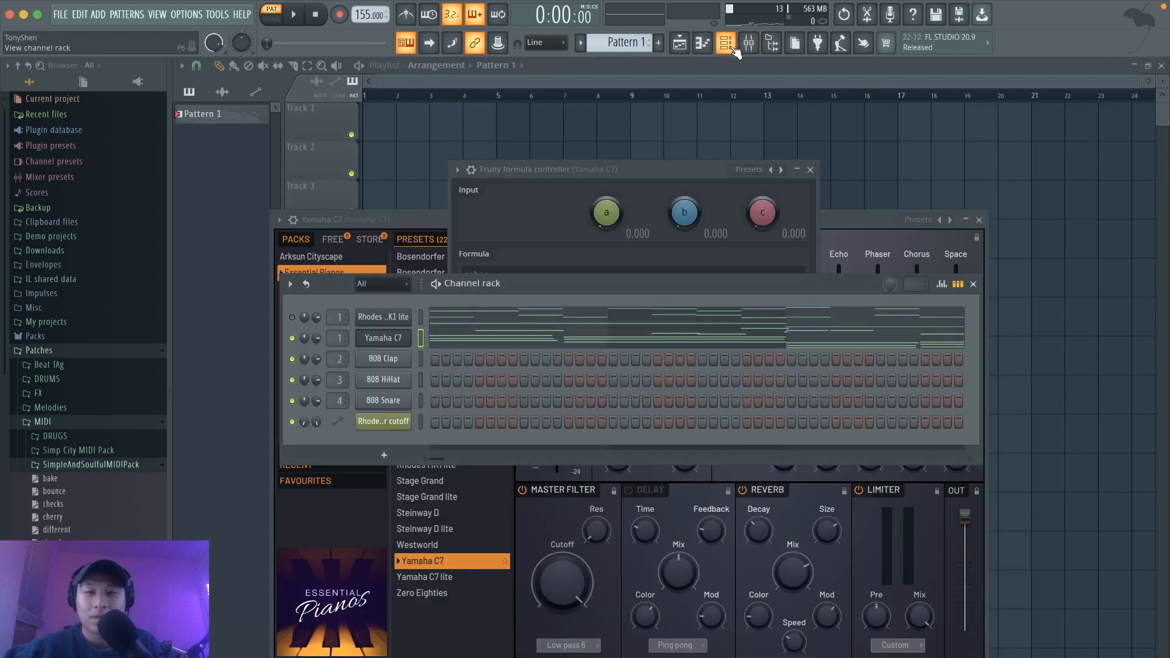
pyautogui.click(383, 218)
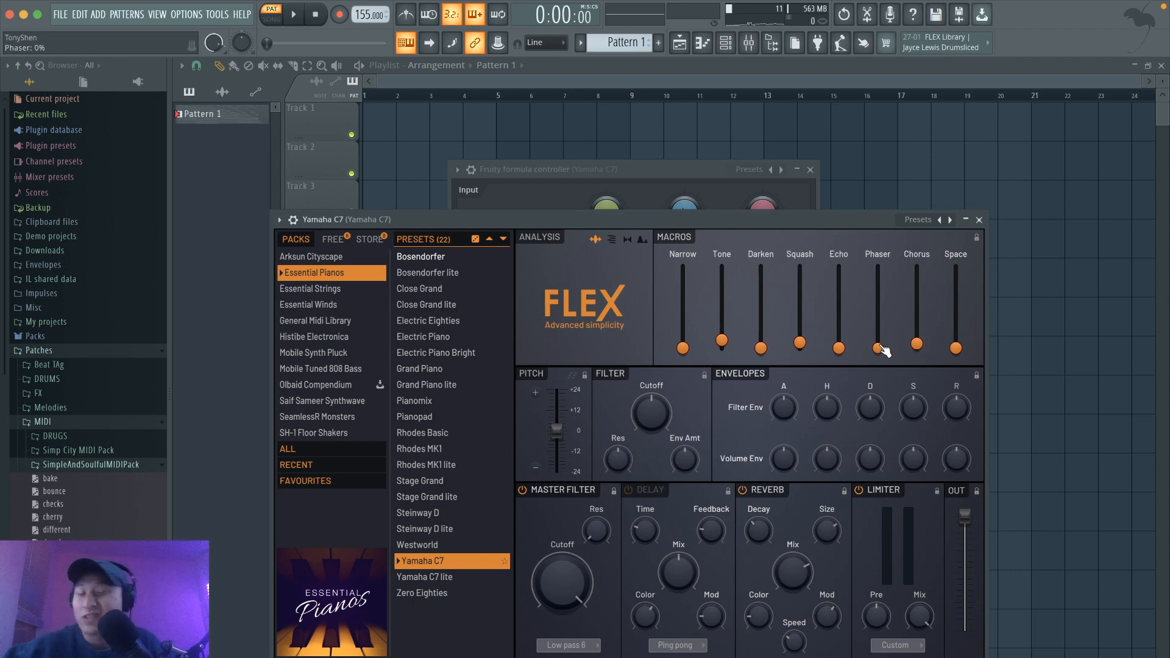
pyautogui.rightClick(879, 349)
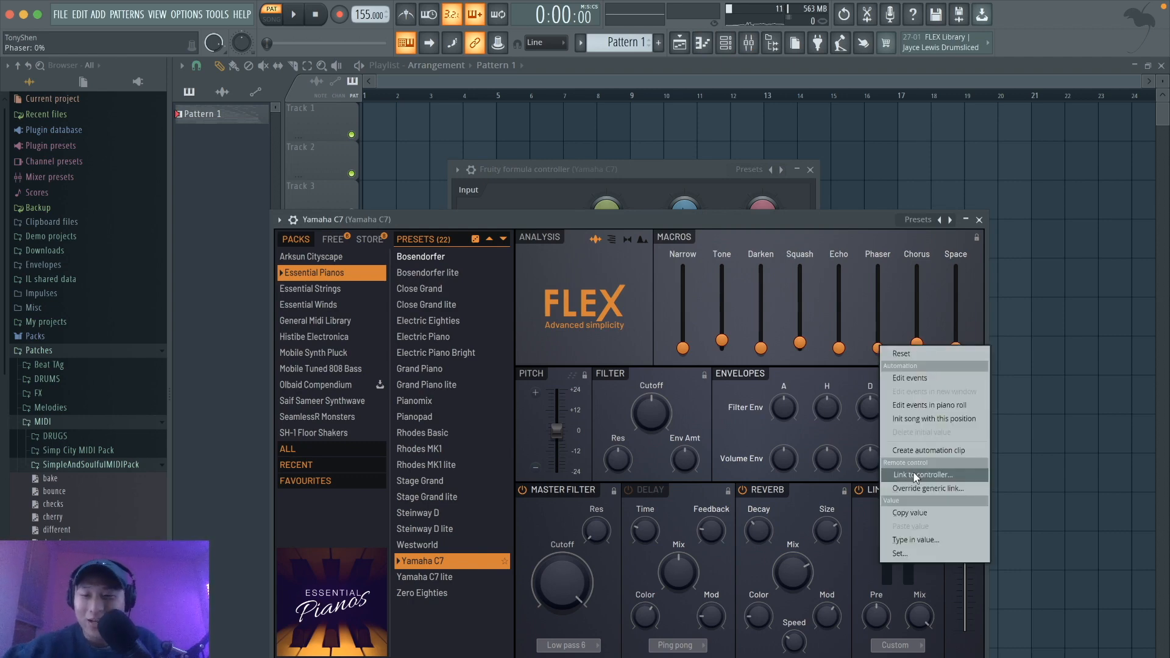
pyautogui.click(857, 229)
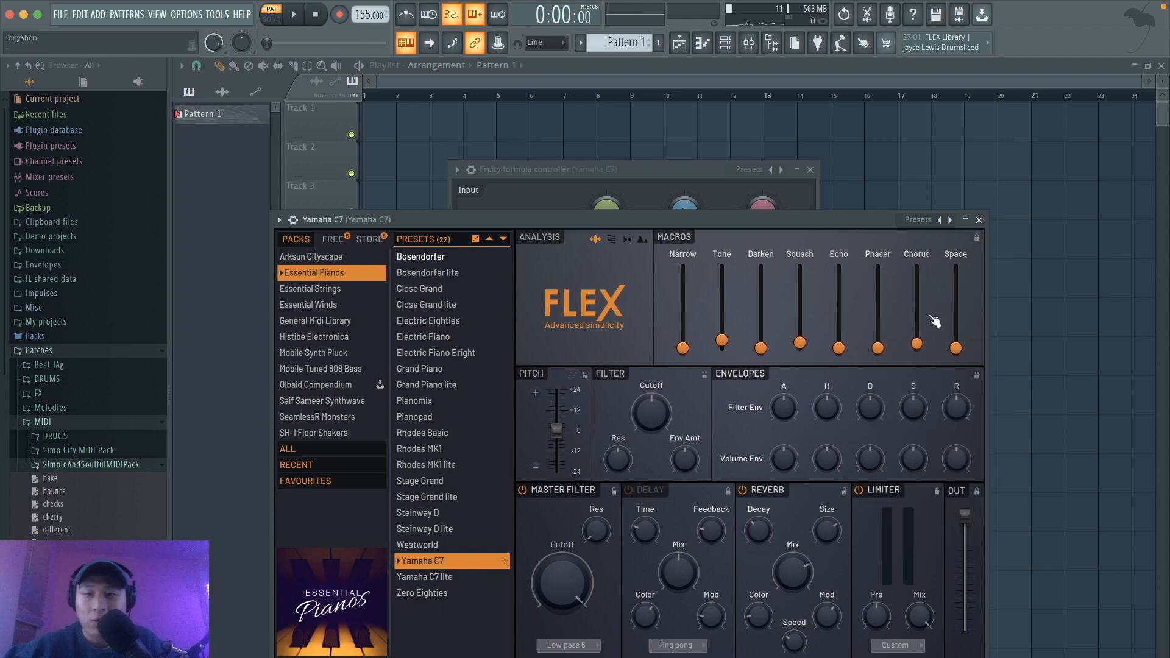
pyautogui.rightClick(917, 339)
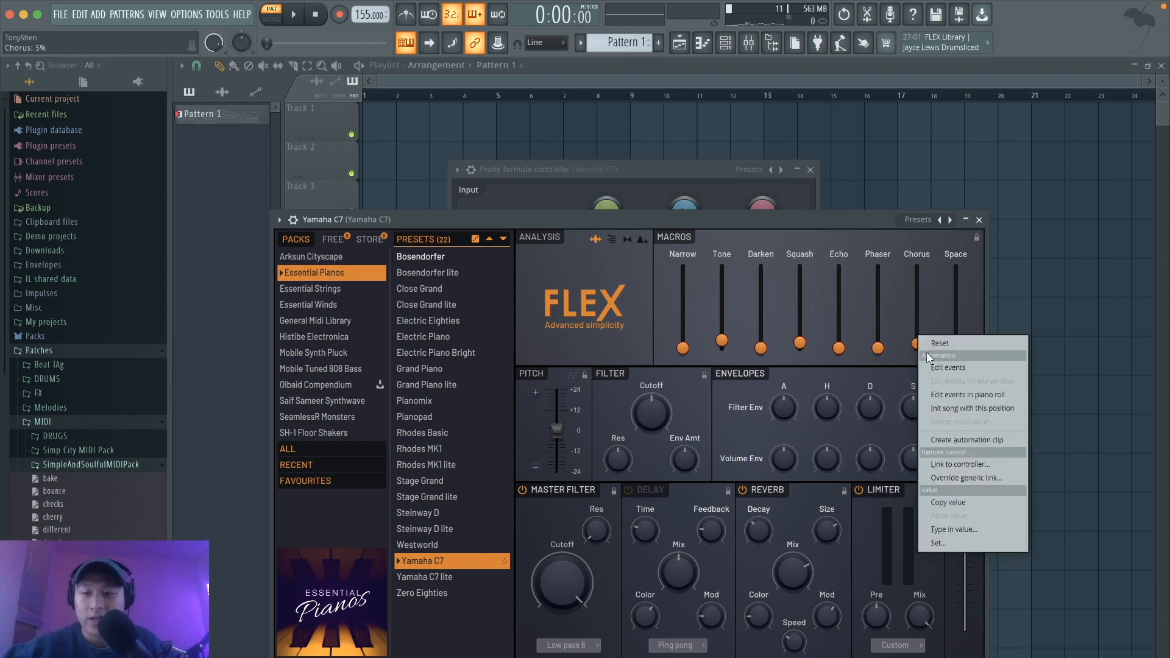
pyautogui.click(951, 464)
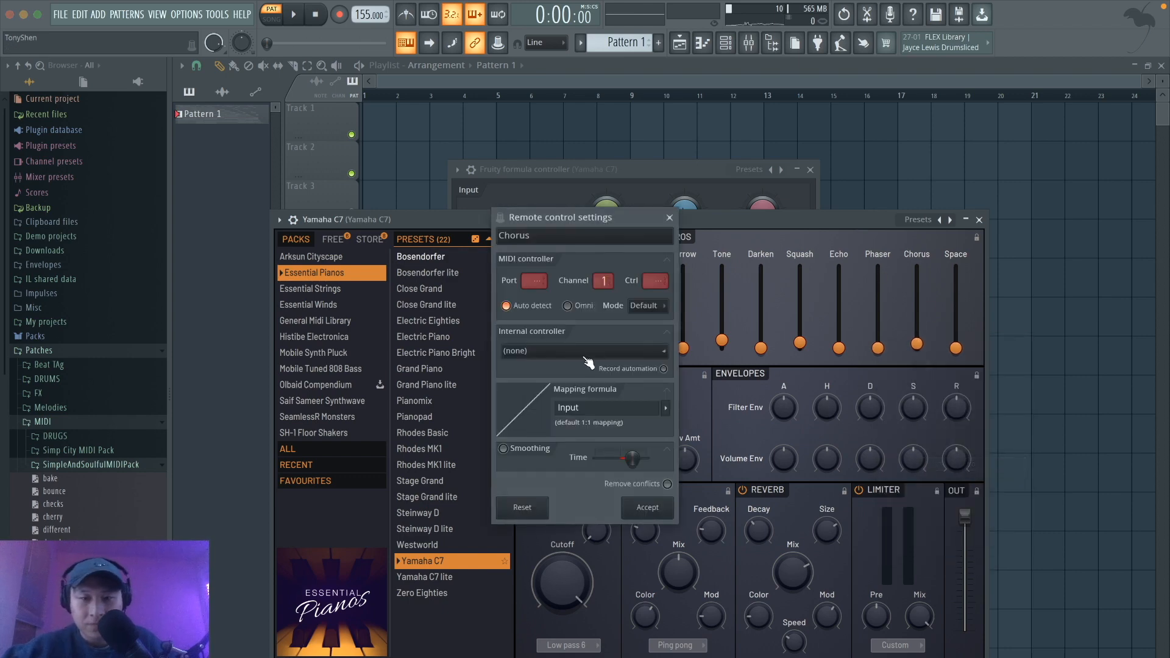
pyautogui.click(581, 352)
pyautogui.click(572, 402)
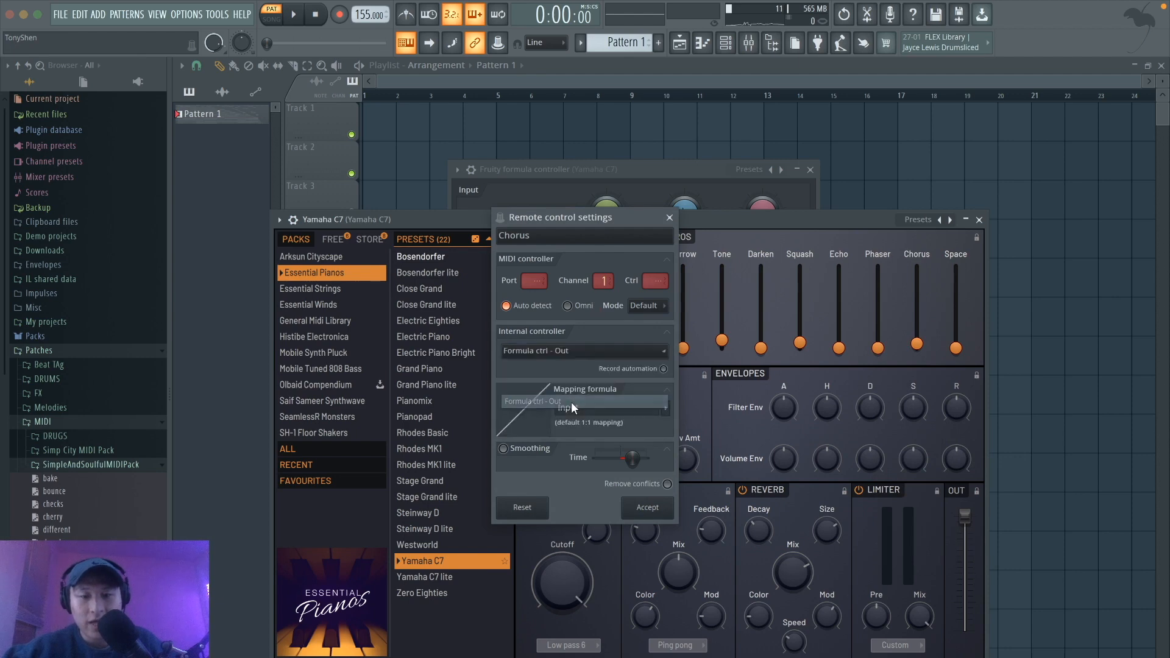
pyautogui.click(647, 507)
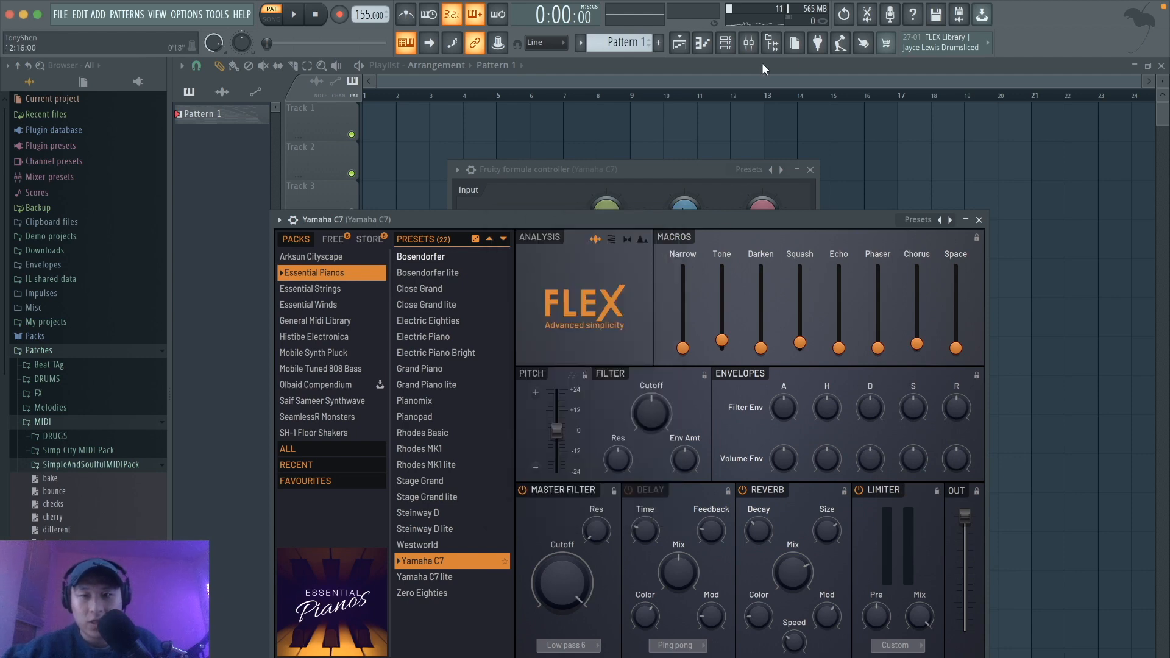
# Load the Basic sine LFO preset in the Fruity Formula Controller on the Yamaha C7 mixer insert.
pyautogui.click(749, 42)
pyautogui.click(273, 248)
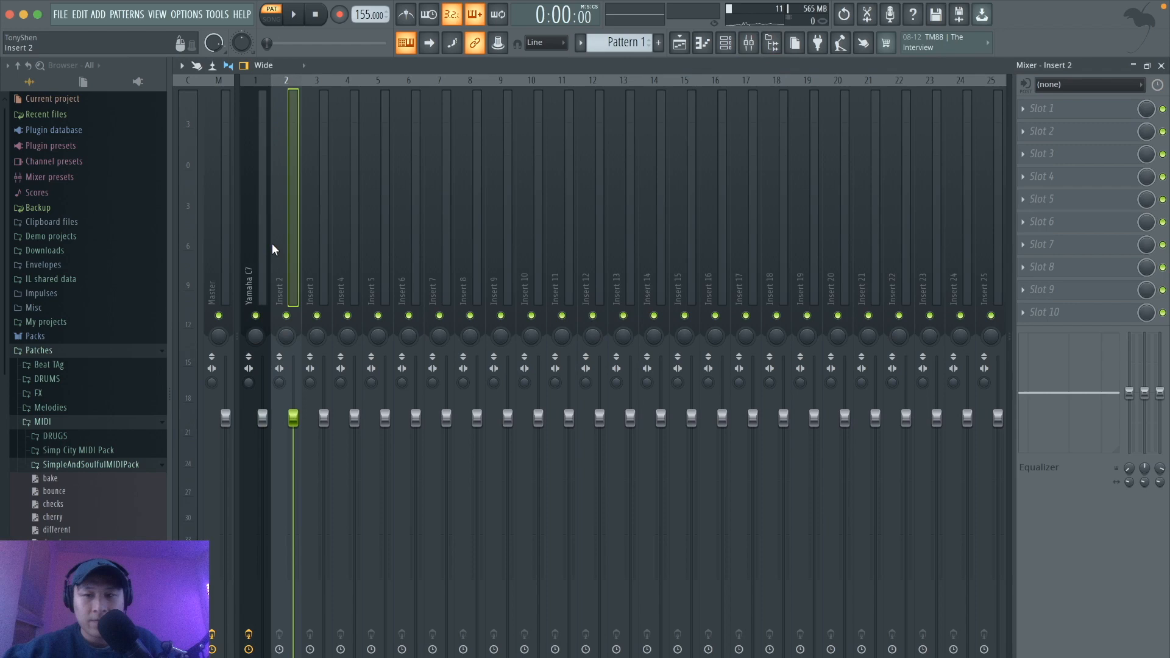
pyautogui.click(262, 204)
pyautogui.click(1109, 109)
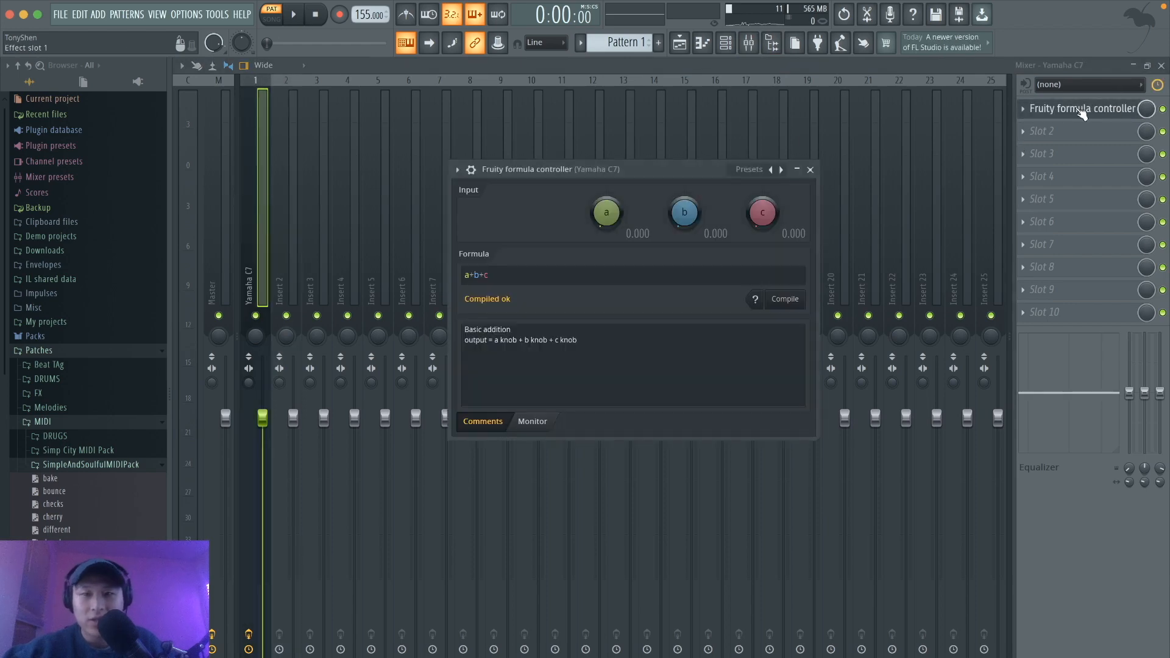
pyautogui.moveTo(606, 174); pyautogui.dragTo(582, 250)
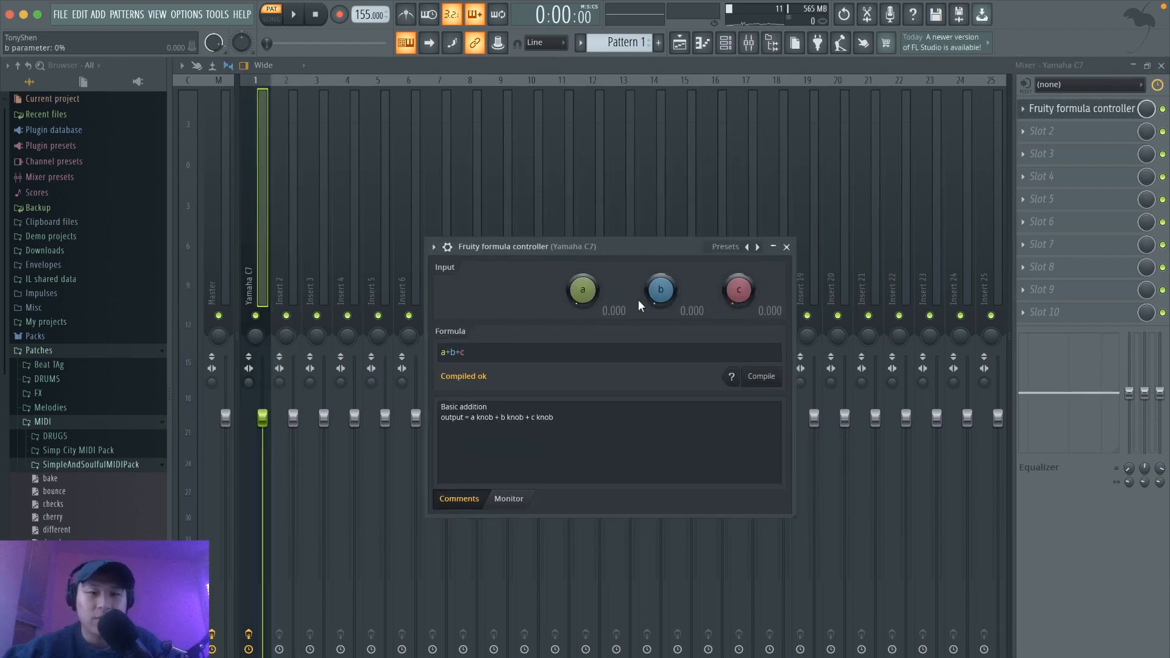
pyautogui.click(757, 246)
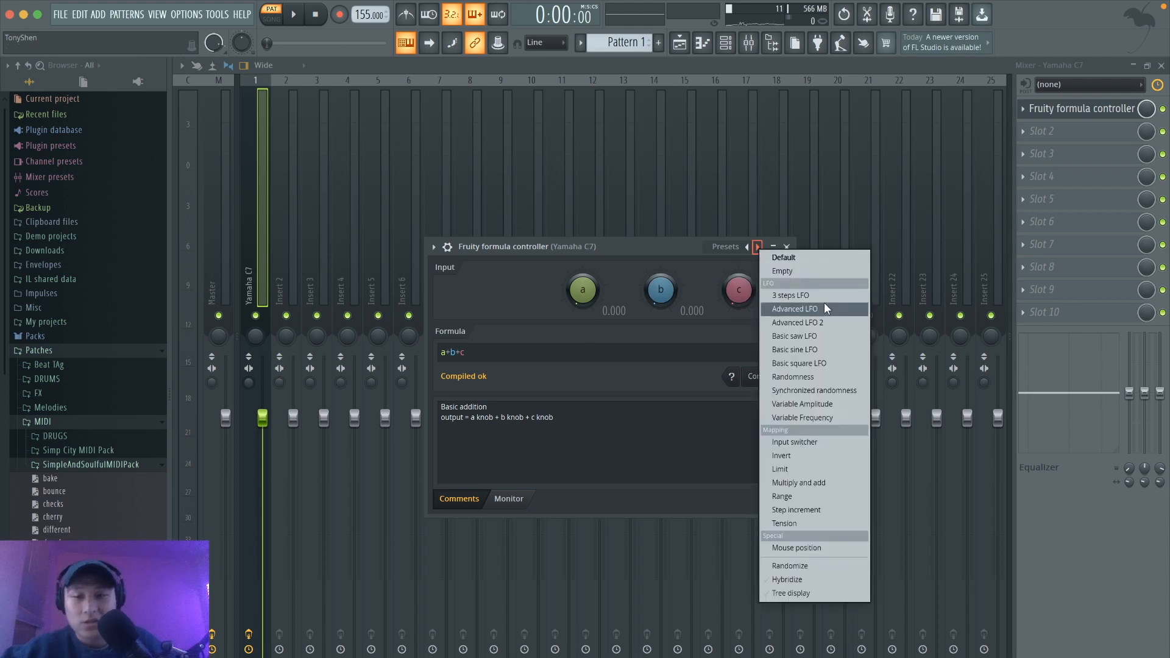
pyautogui.click(820, 347)
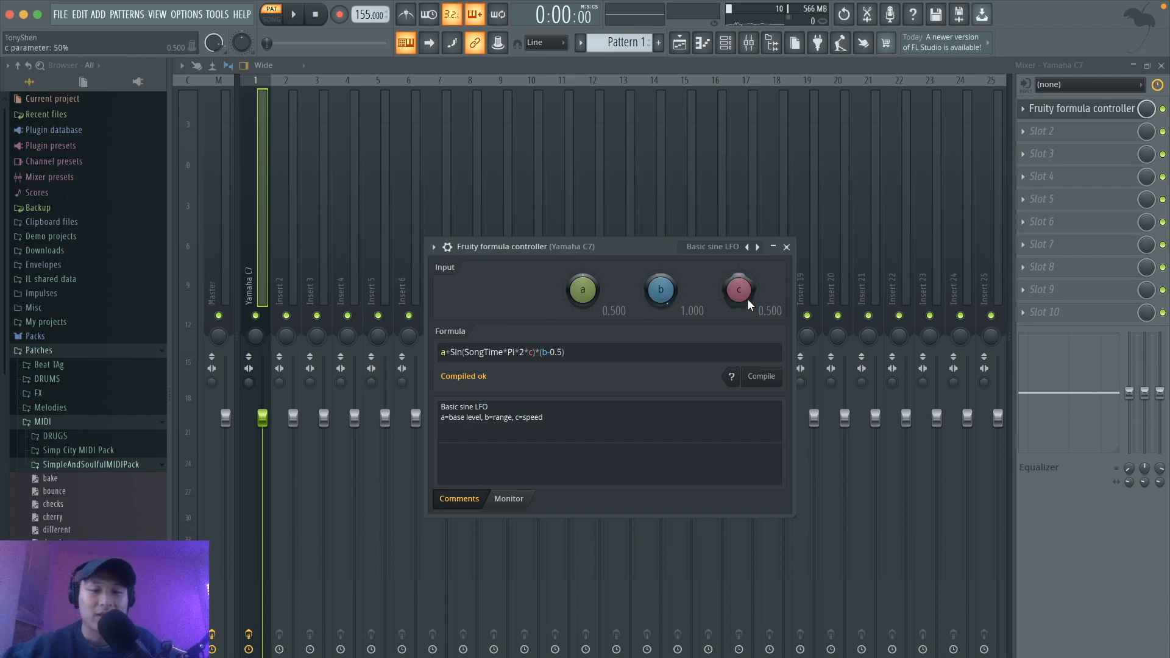
# Reopen the Yamaha C7 FLEX window, move it clear of the effect slots and play the pattern to watch the Chorus macro.
pyautogui.click(748, 43)
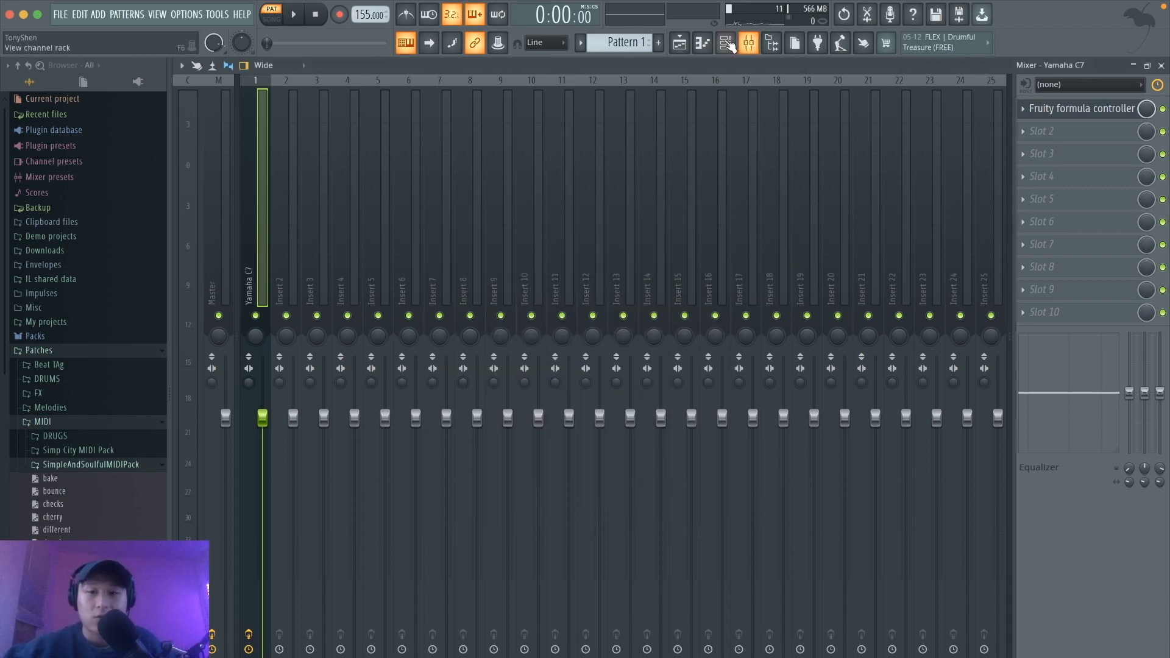
pyautogui.click(725, 43)
pyautogui.click(390, 338)
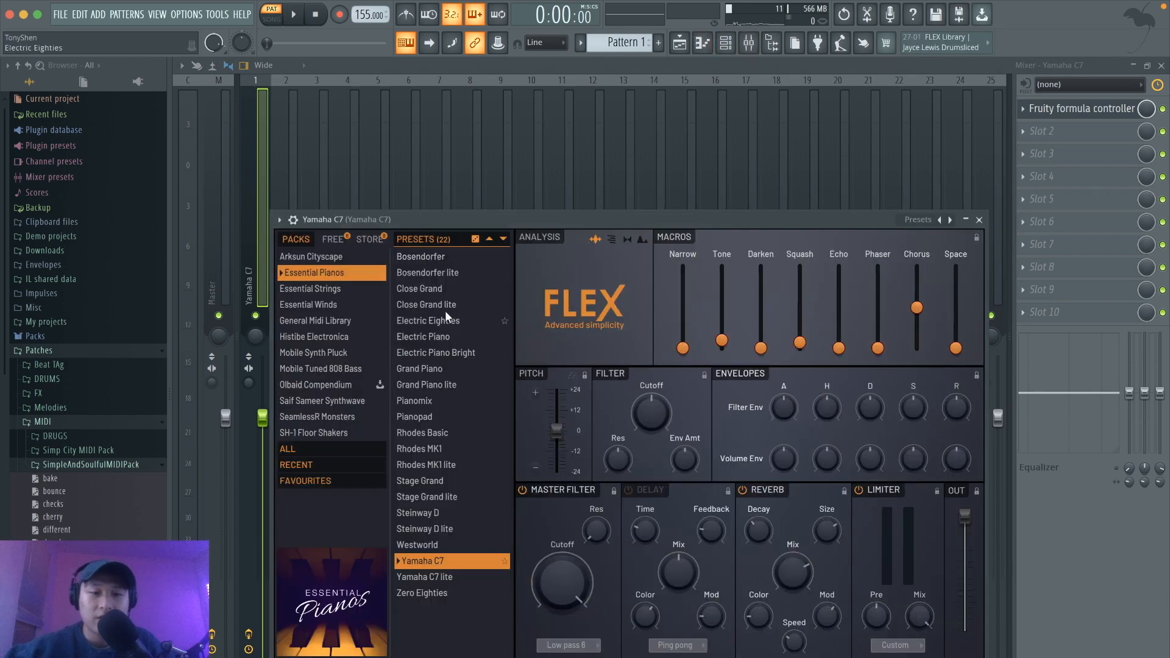
pyautogui.moveTo(609, 211); pyautogui.dragTo(481, 119)
pyautogui.press('space')
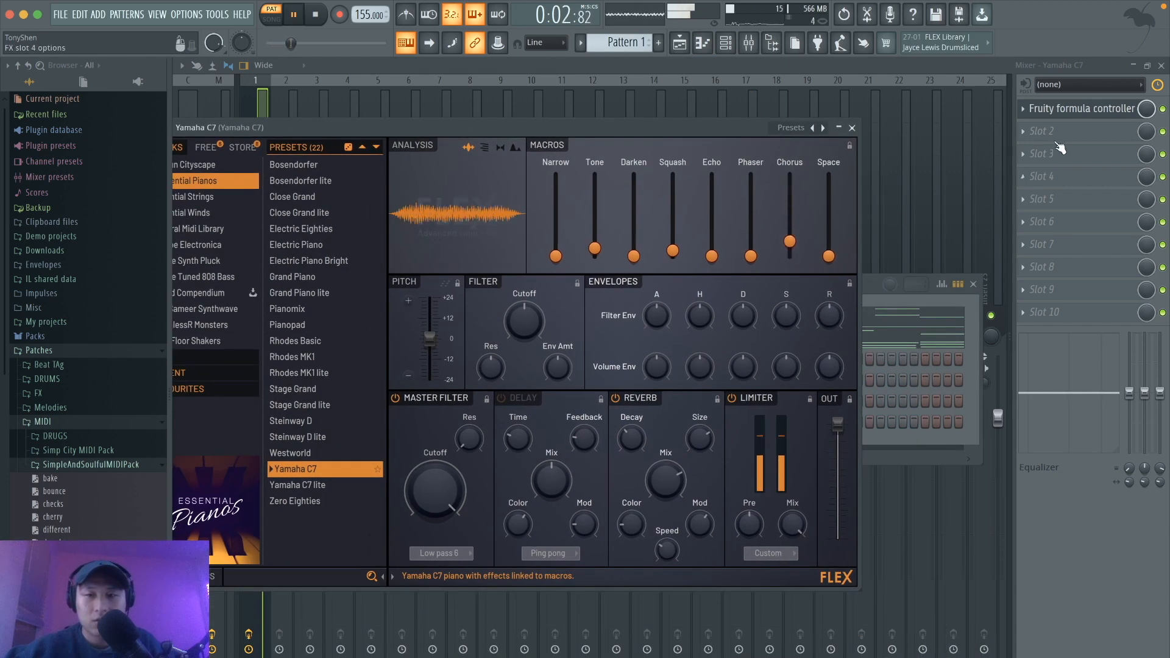
pyautogui.press('space')
# Lower the Formula Controller's c (speed) parameter to about 0.164 and audition the slower Chorus movement in FLEX.
pyautogui.click(1078, 110)
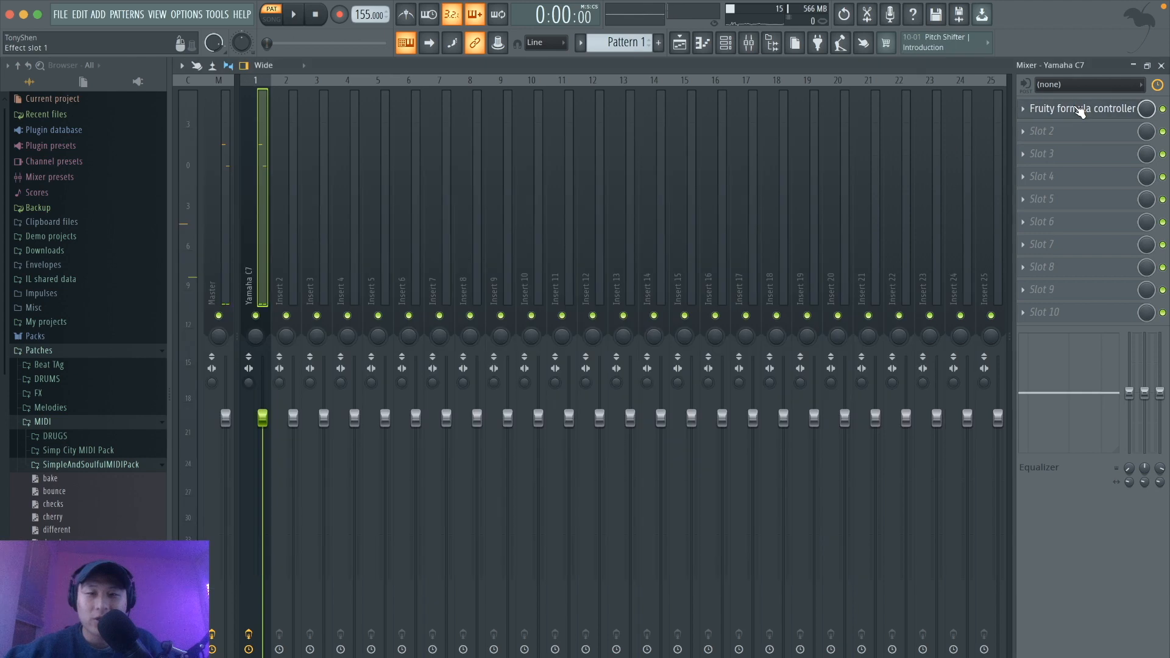
pyautogui.press('F6')
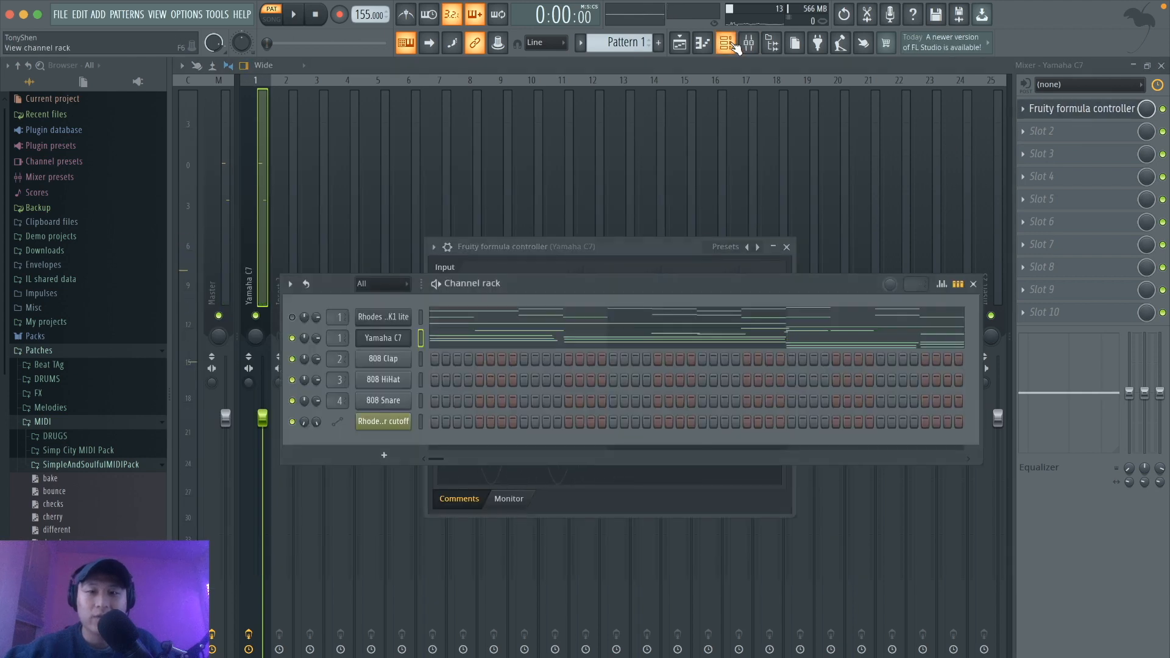
pyautogui.click(393, 338)
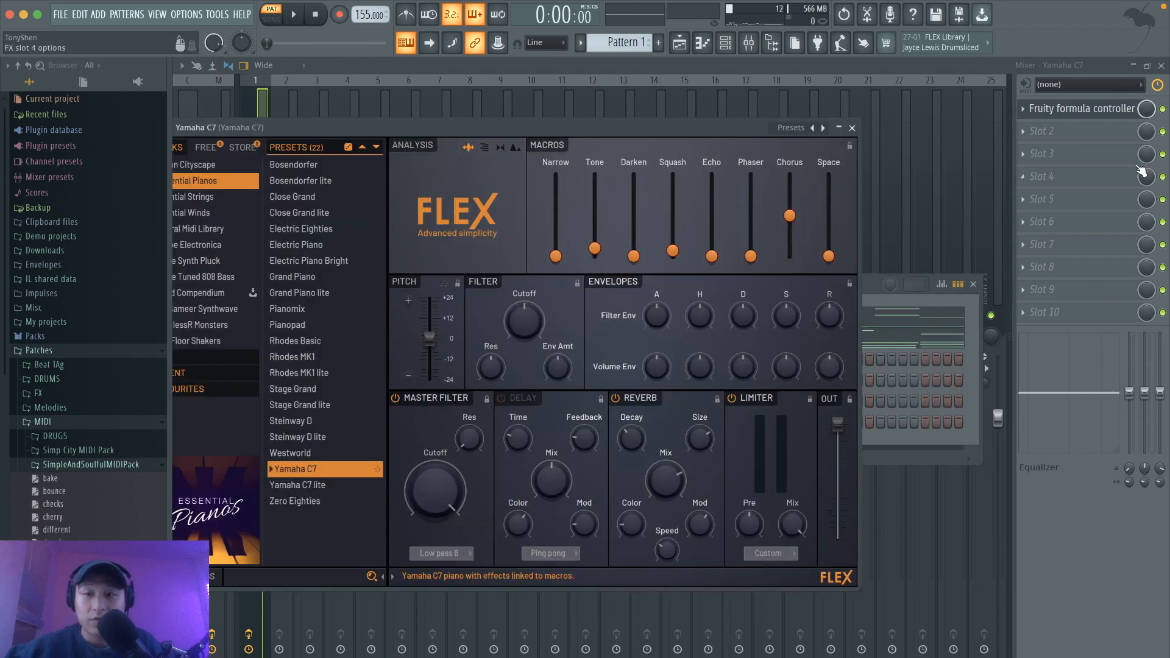
pyautogui.click(1089, 113)
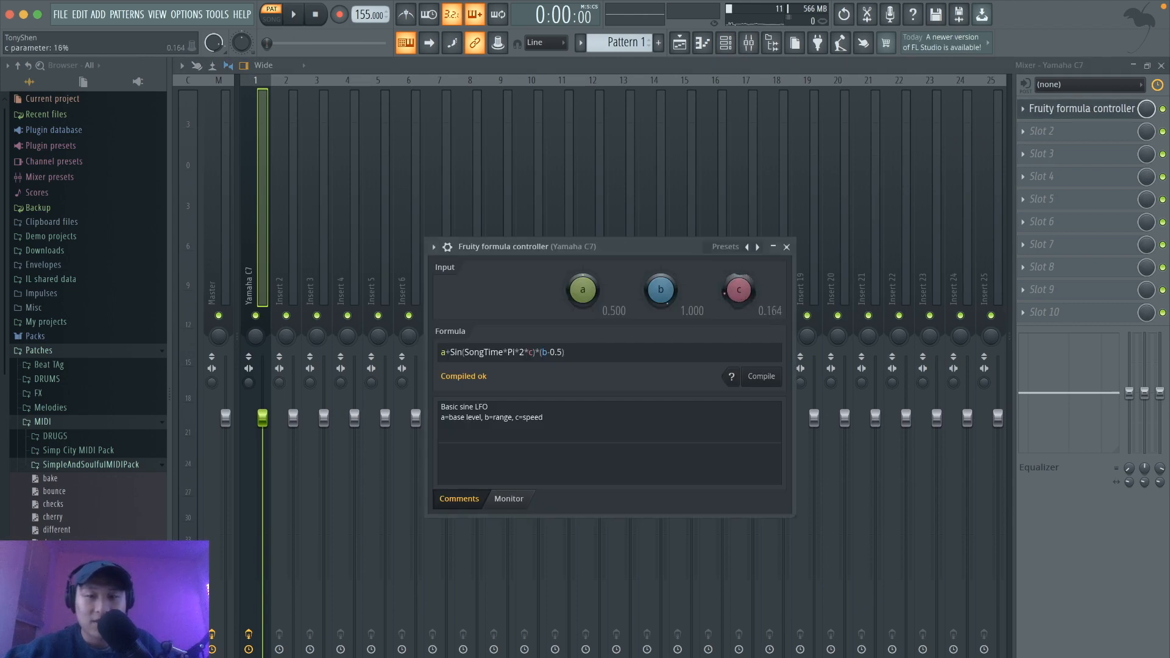
pyautogui.press('space')
pyautogui.moveTo(739, 290)
pyautogui.mouseDown()
pyautogui.moveTo(739, 224)
pyautogui.moveTo(739, 297)
pyautogui.mouseUp()
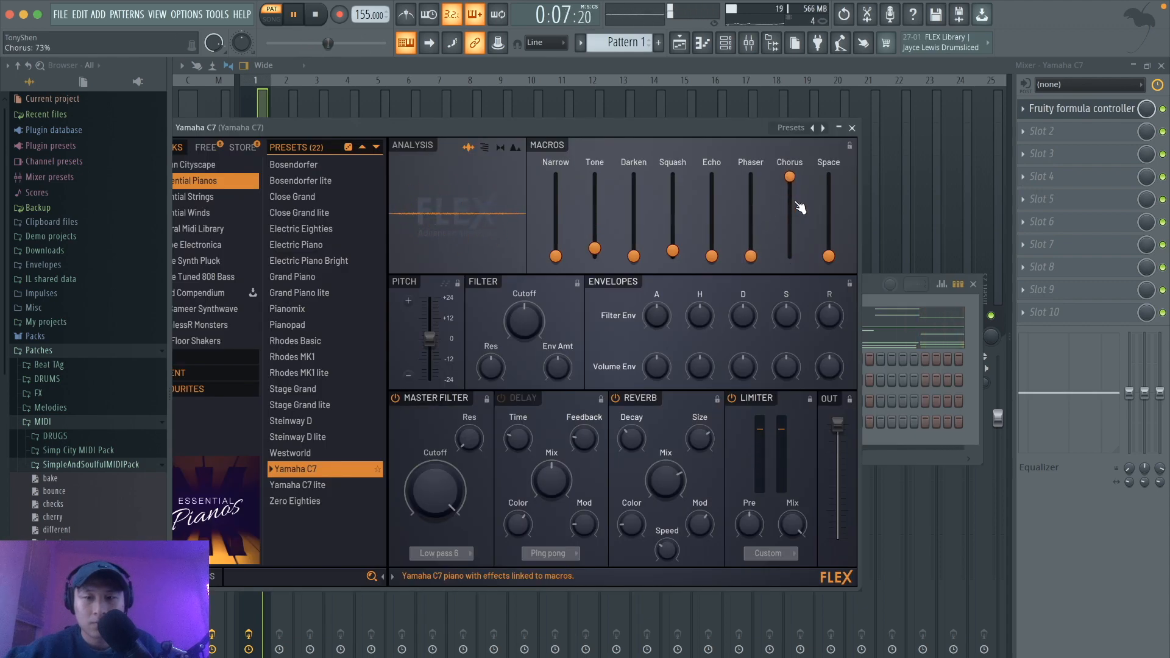
pyautogui.press('space')
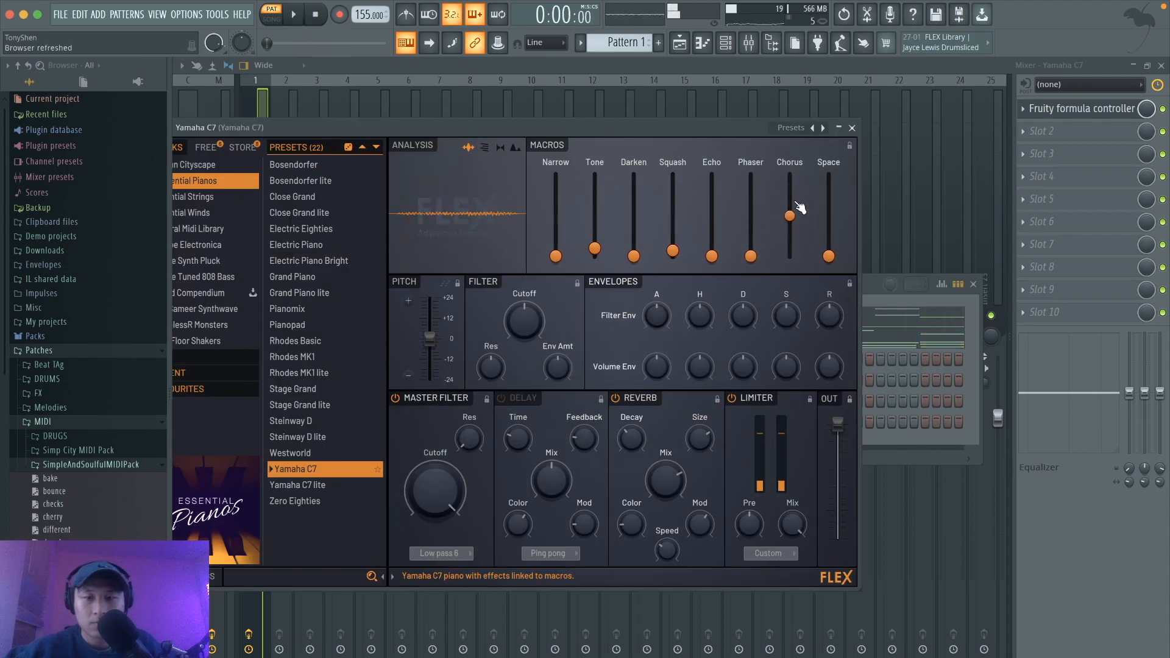
# Link the Tone macro to Formula ctrl - Out as well, keeping the Chorus link, and audition both macros together.
pyautogui.rightClick(596, 251)
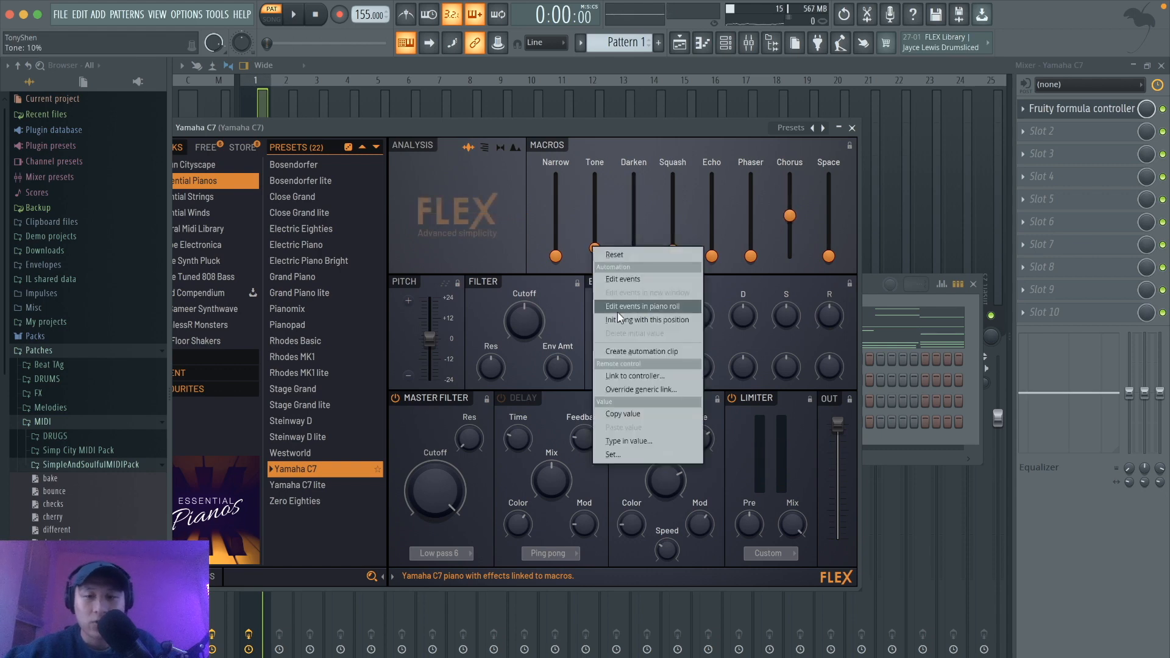
pyautogui.click(652, 374)
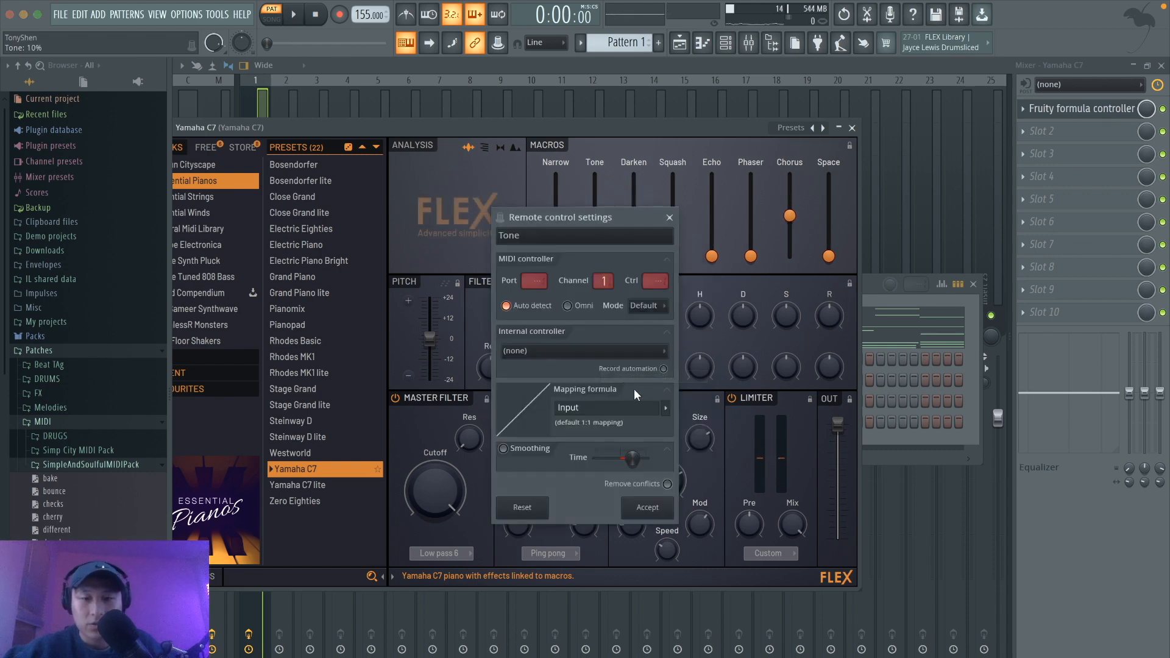
pyautogui.click(556, 359)
pyautogui.click(550, 405)
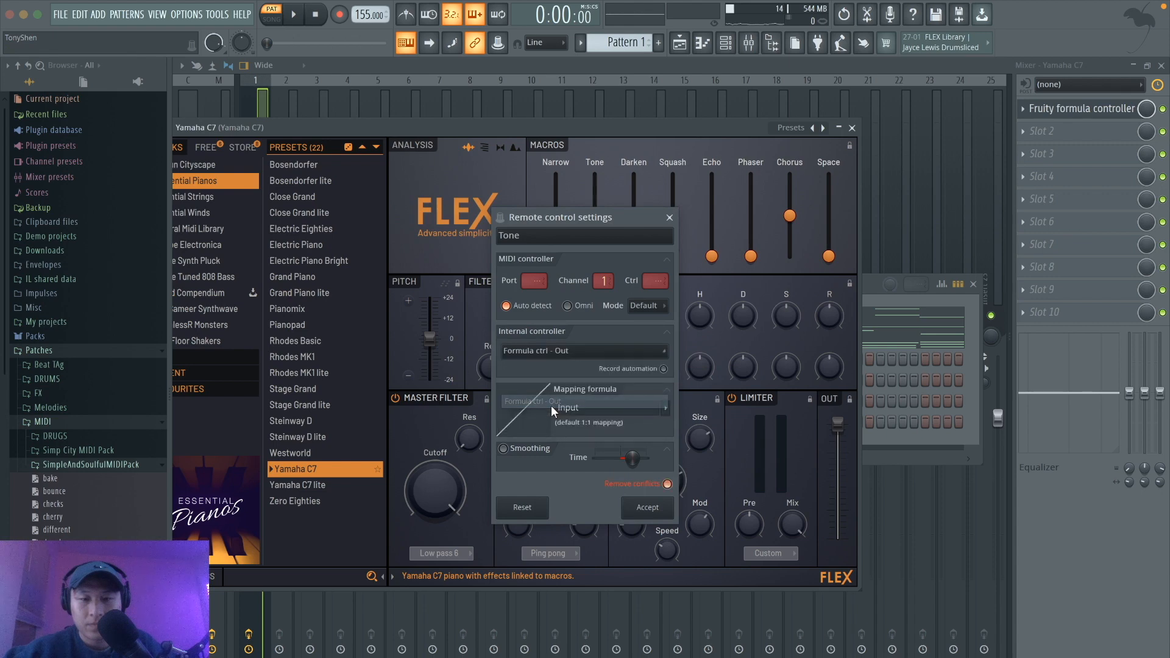
pyautogui.click(647, 508)
pyautogui.press('space')
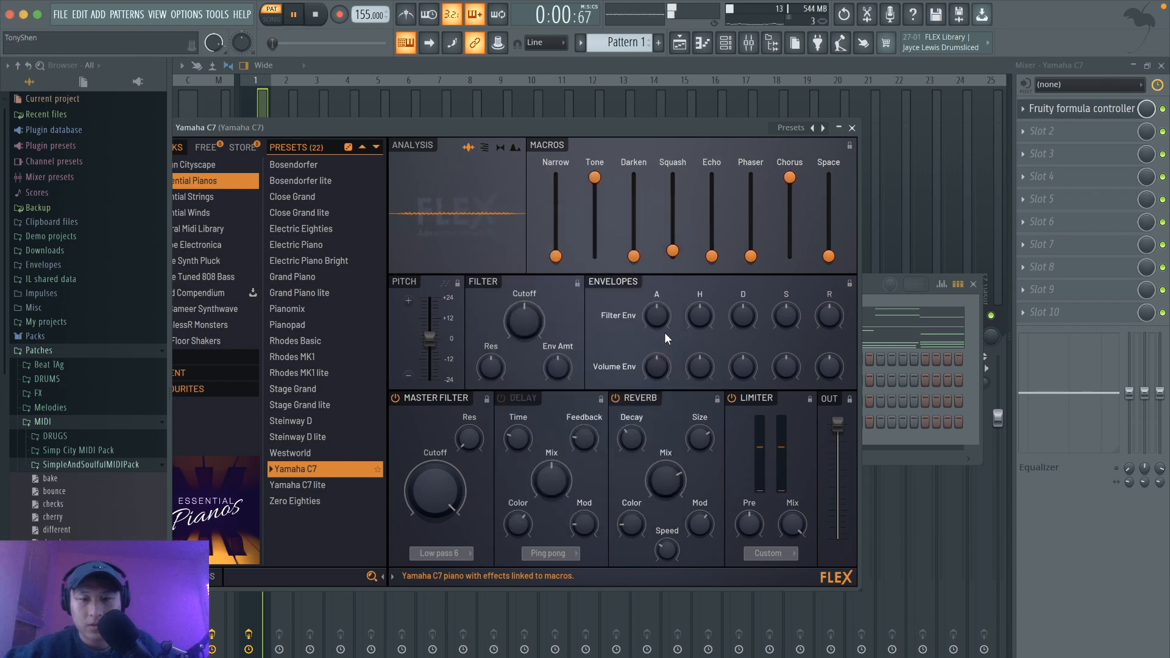
pyautogui.press('space')
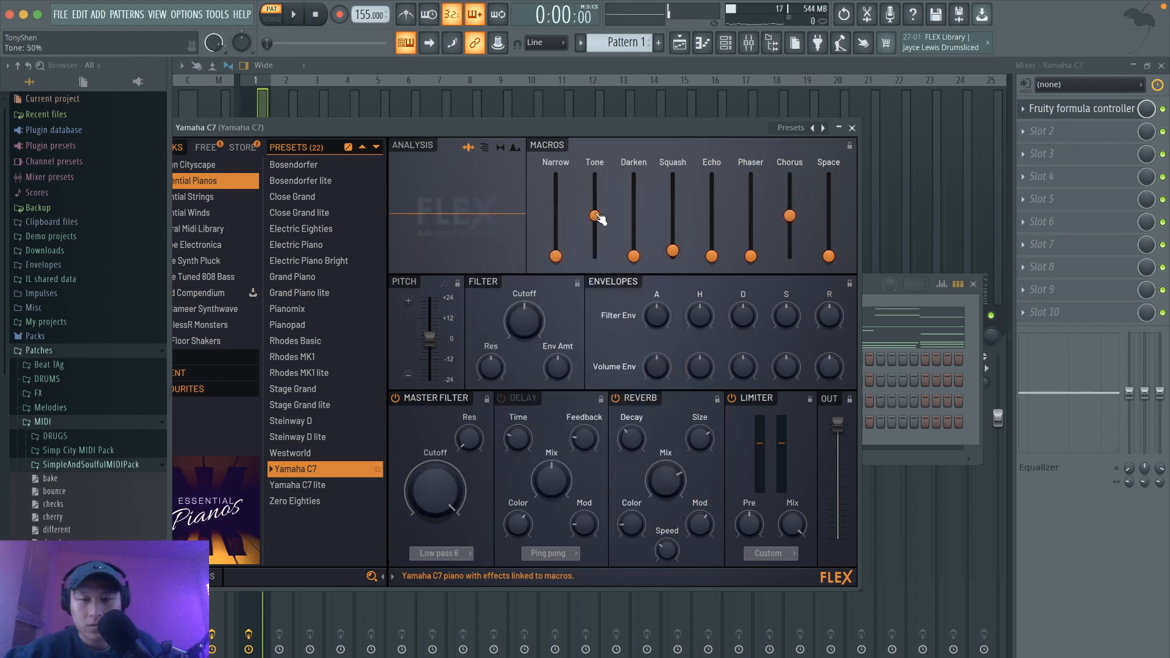
# Invert the Tone macro's link with the mapping formula 1-Input and audition it against the Chorus macro.
pyautogui.rightClick(594, 217)
pyautogui.click(620, 338)
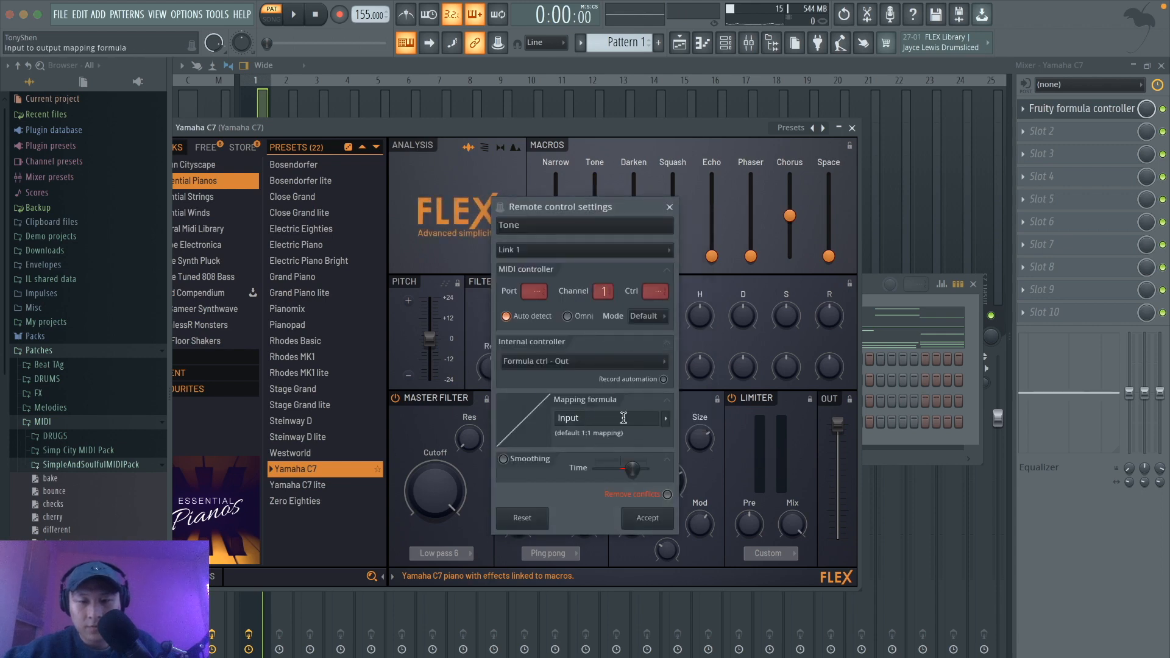
pyautogui.rightClick(590, 414)
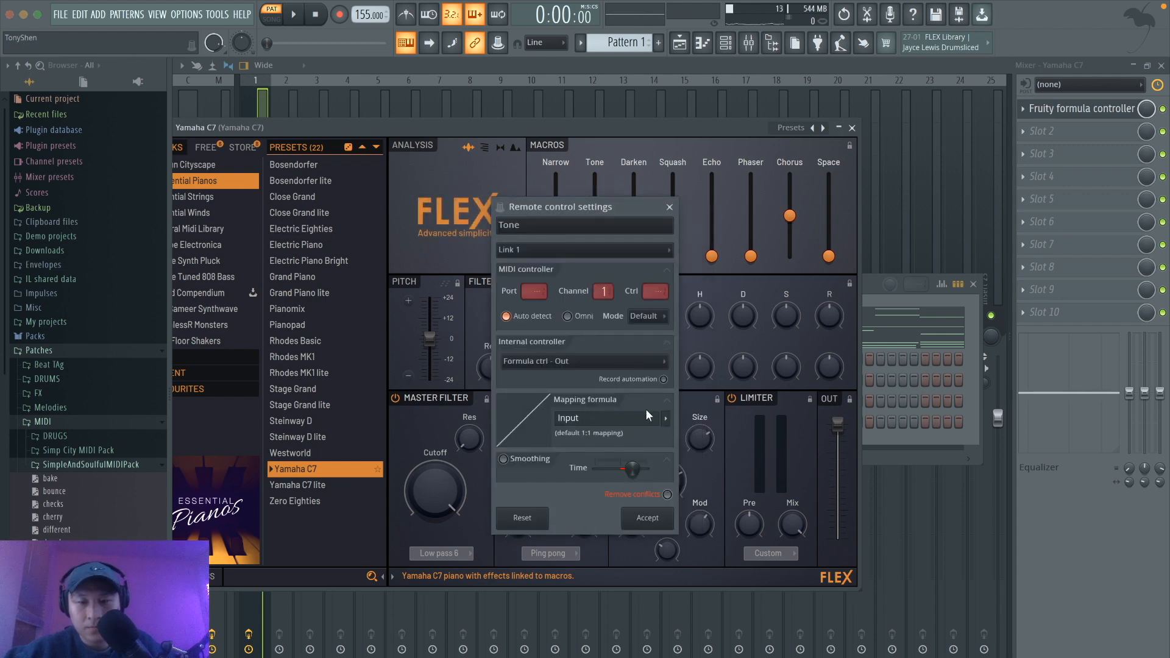
pyautogui.click(665, 418)
pyautogui.click(682, 477)
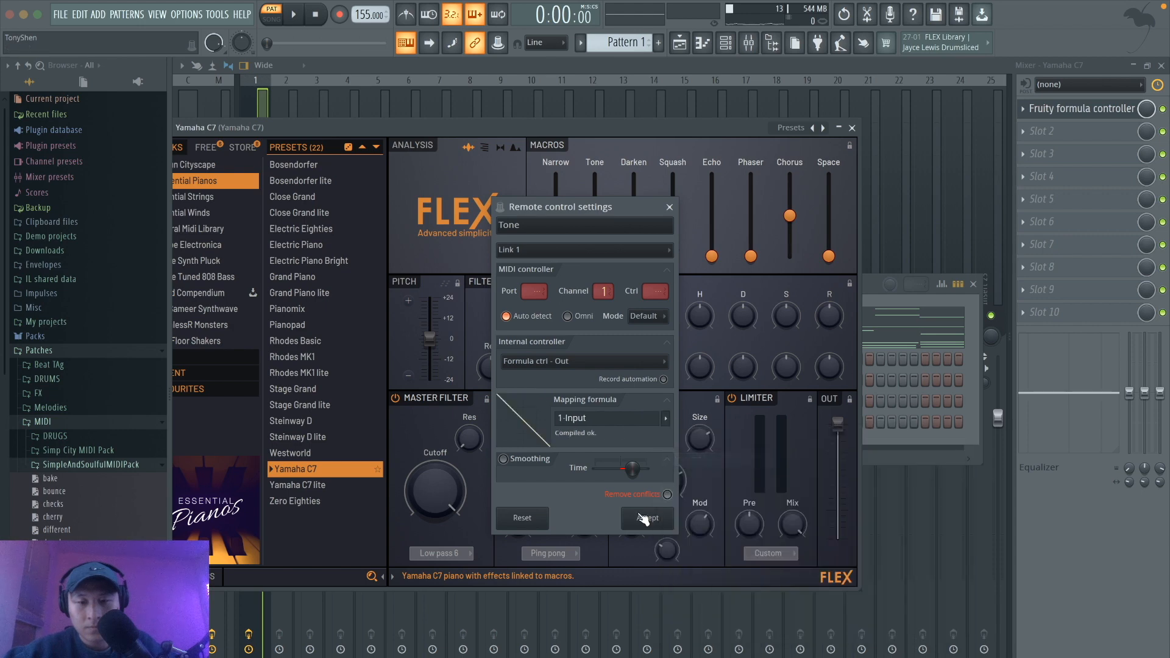
pyautogui.click(642, 515)
pyautogui.press('space')
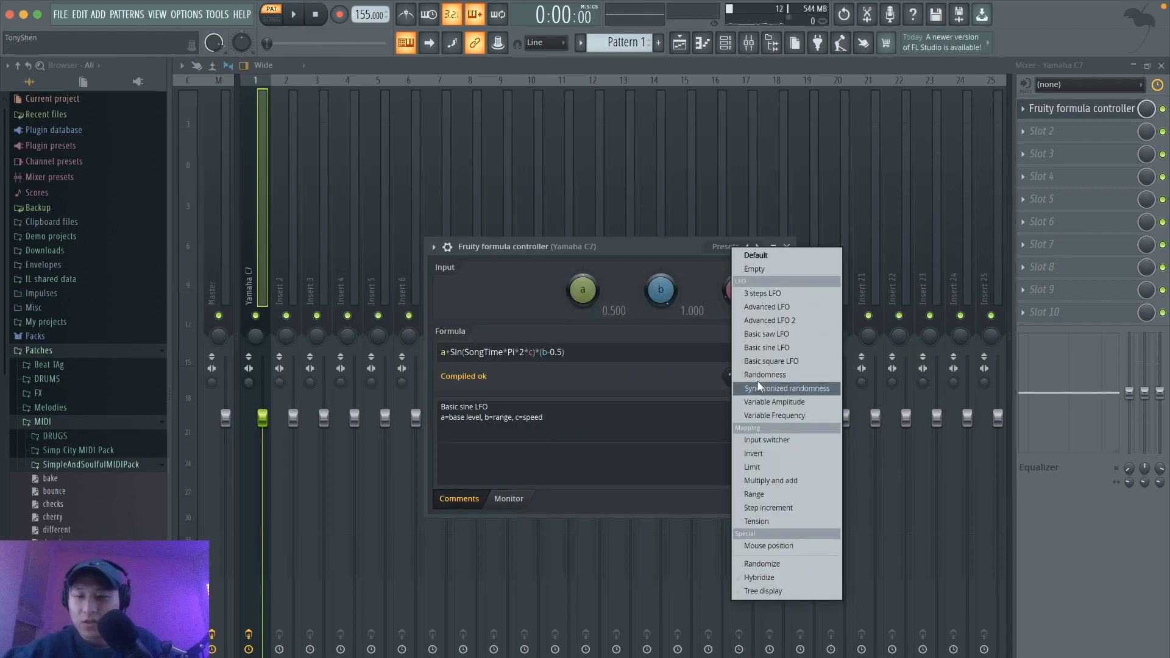
# Load the Randomness preset in the Formula Controller and watch the Tone and Chorus macros in FLEX during playback.
pyautogui.click(760, 375)
pyautogui.press('space')
pyautogui.click(1066, 110)
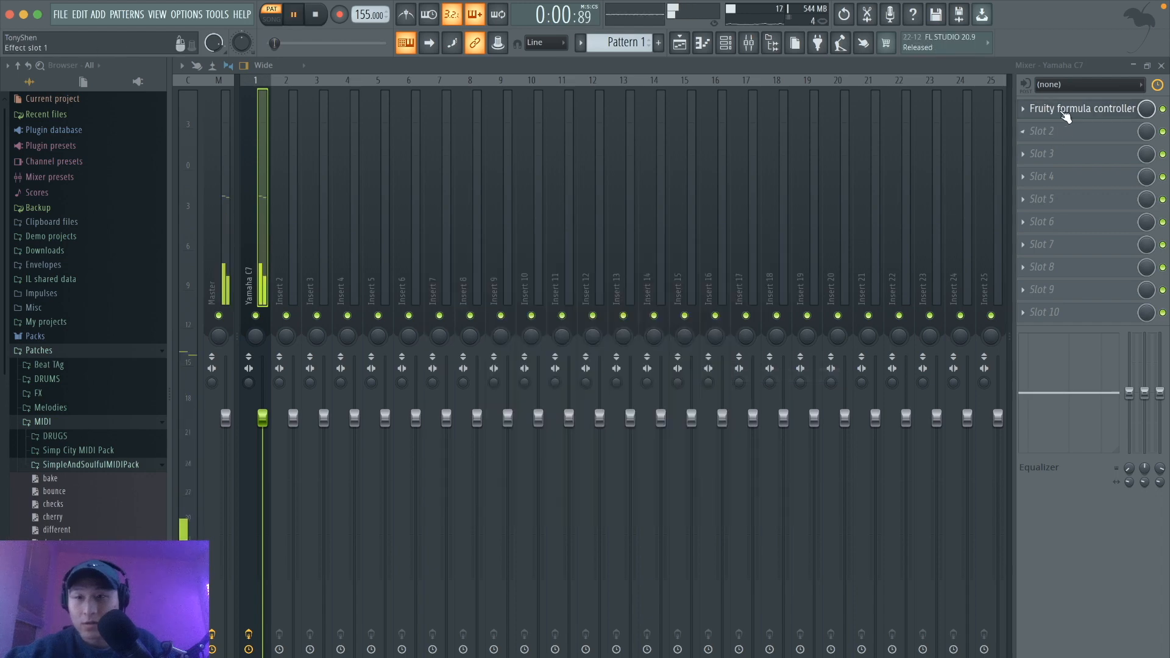
pyautogui.click(1066, 110)
pyautogui.click(702, 43)
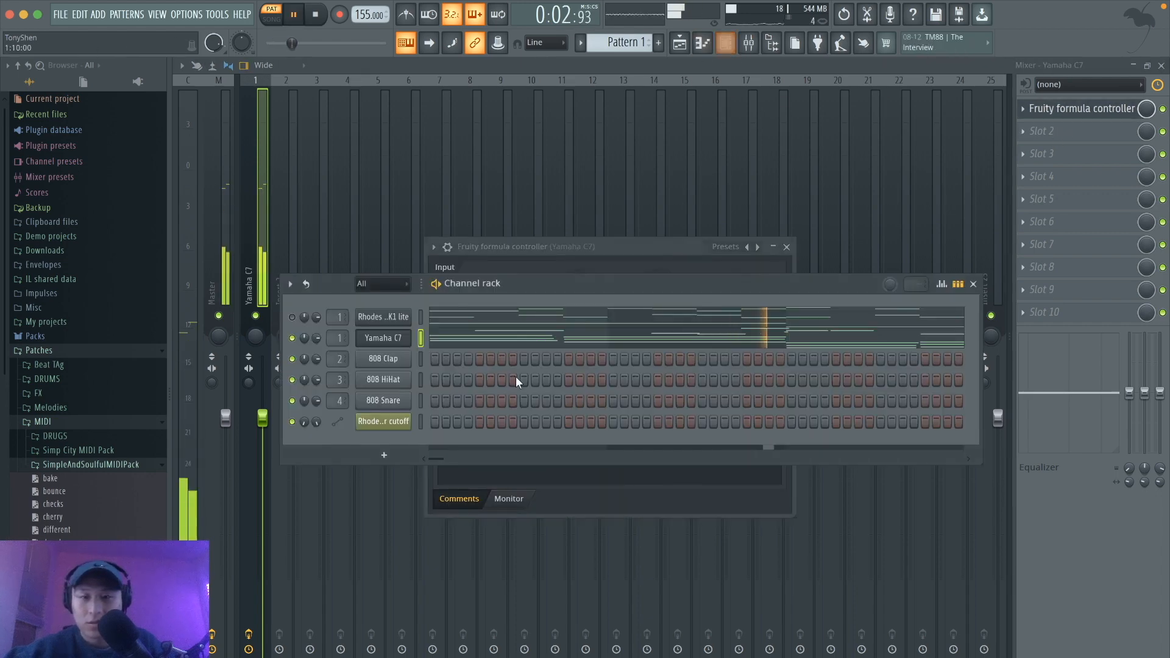
pyautogui.click(395, 339)
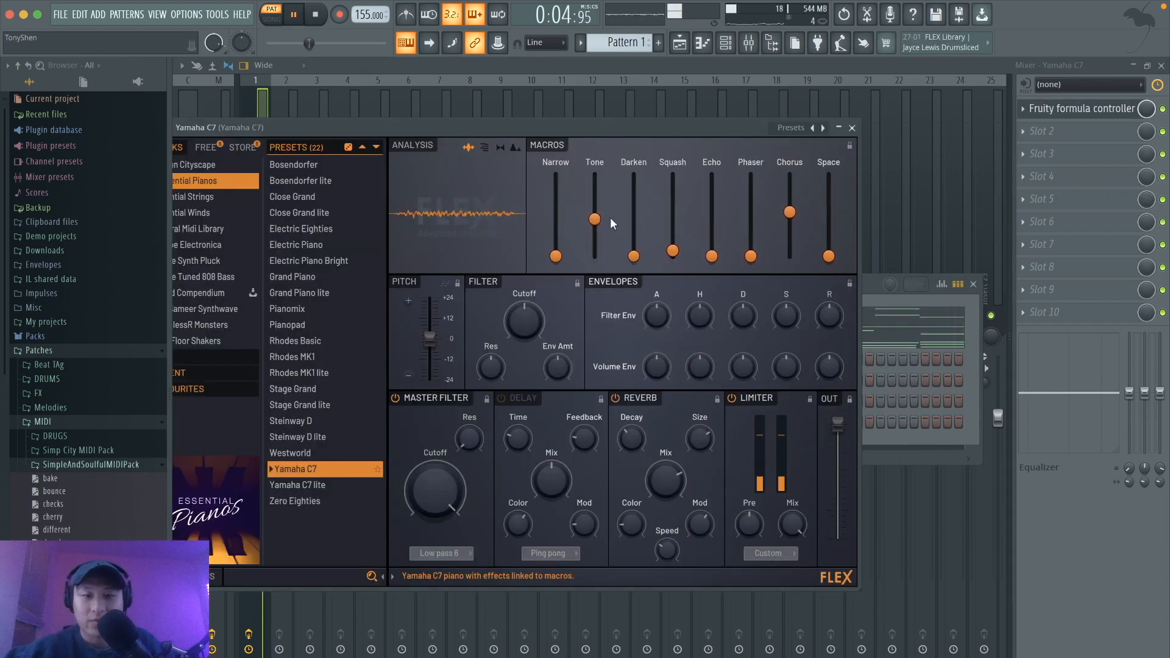
# Close the FLEX window and set the Formula Controller's b (range) parameter to 0.889 while the pattern plays.
pyautogui.click(851, 128)
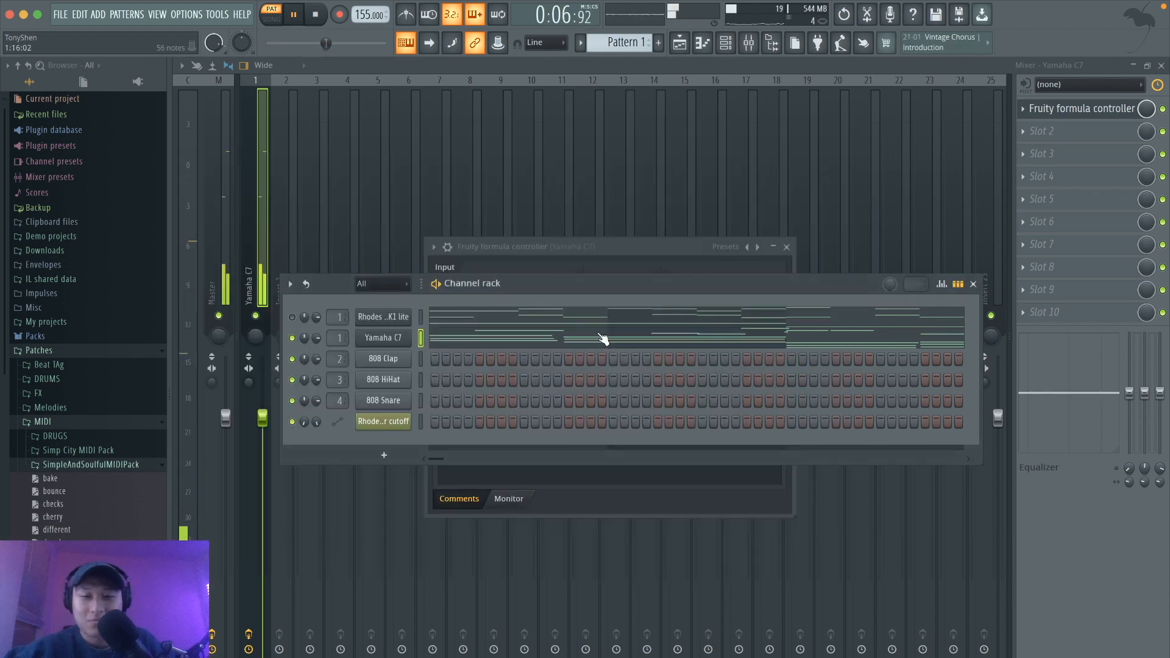
pyautogui.click(537, 242)
pyautogui.moveTo(667, 295); pyautogui.dragTo(664, 286)
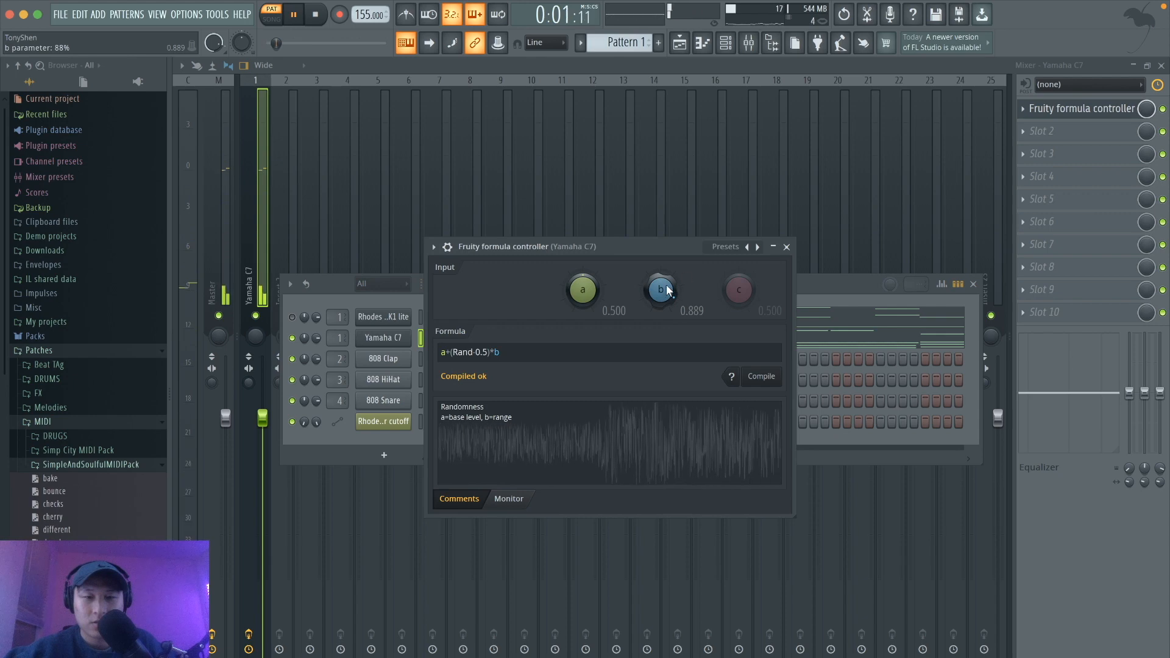
pyautogui.press('space')
# Load the Basic saw LFO preset in the Formula Controller, audition it, and return to the playlist.
pyautogui.rightClick(758, 248)
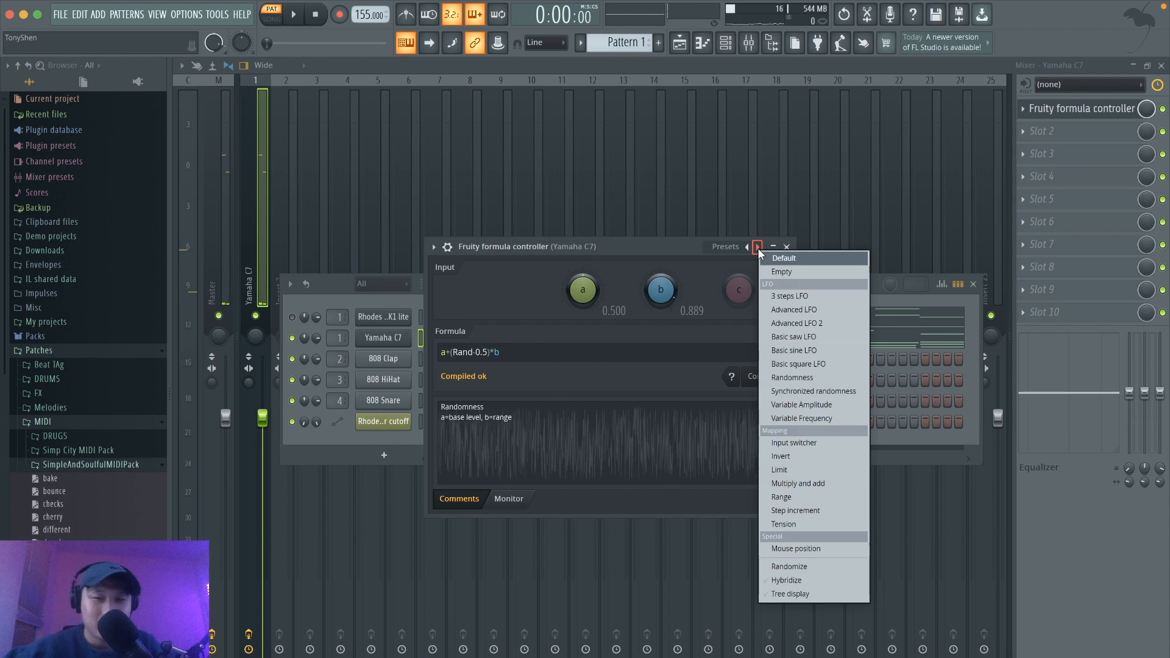
pyautogui.click(809, 338)
pyautogui.press('space')
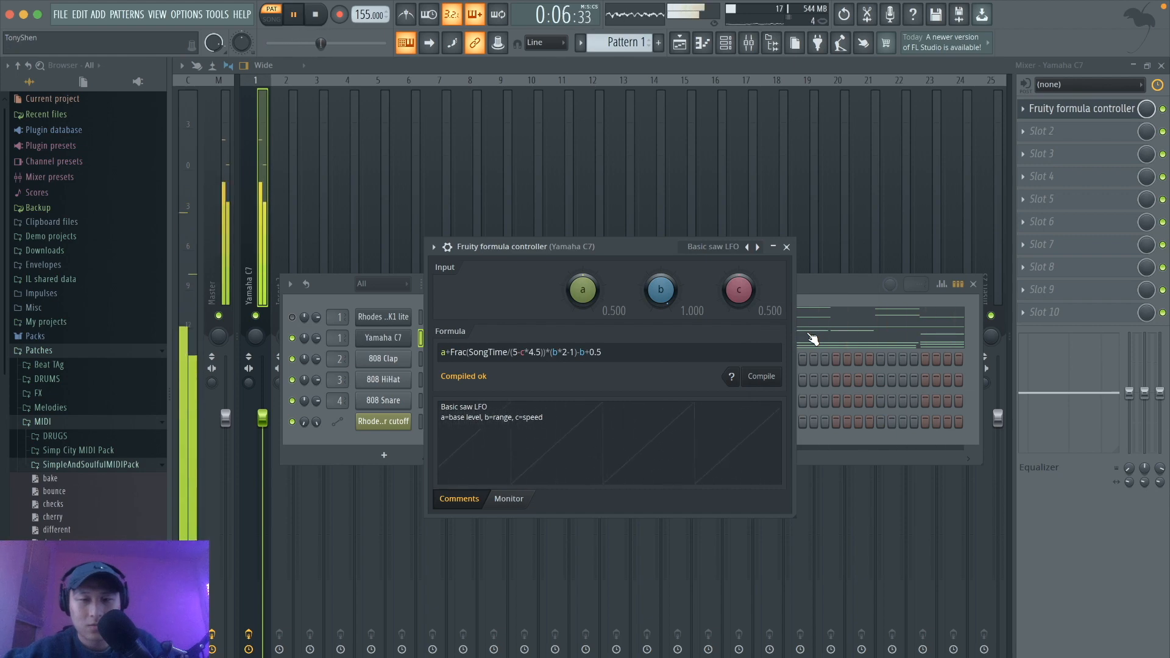
pyautogui.press('space')
pyautogui.click(681, 44)
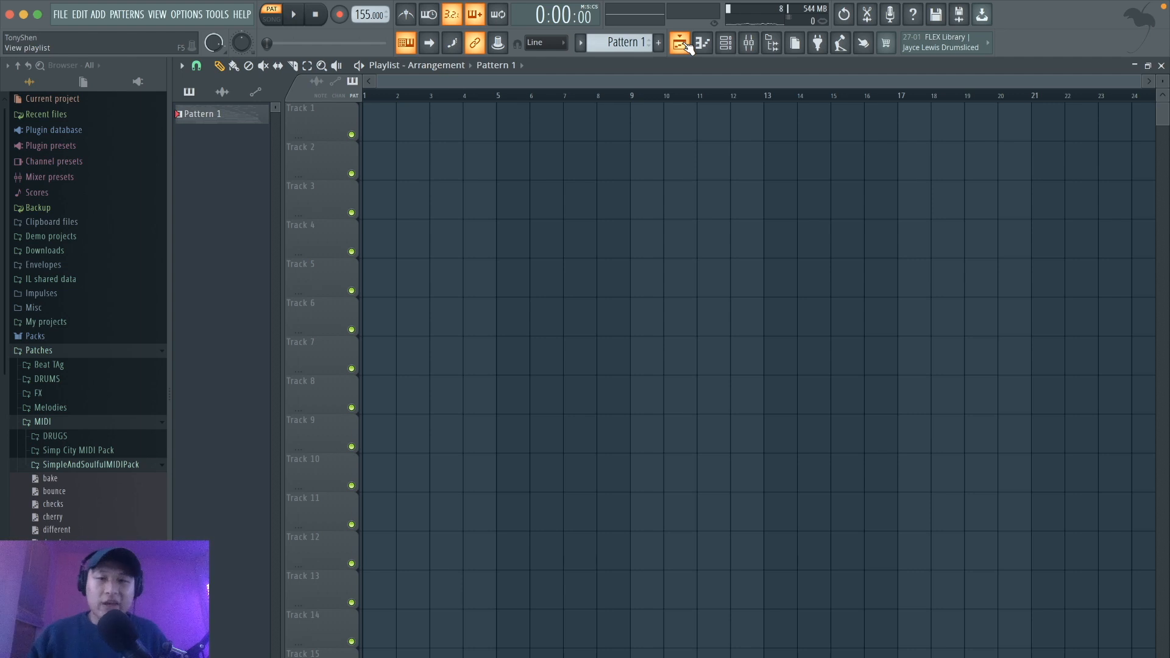
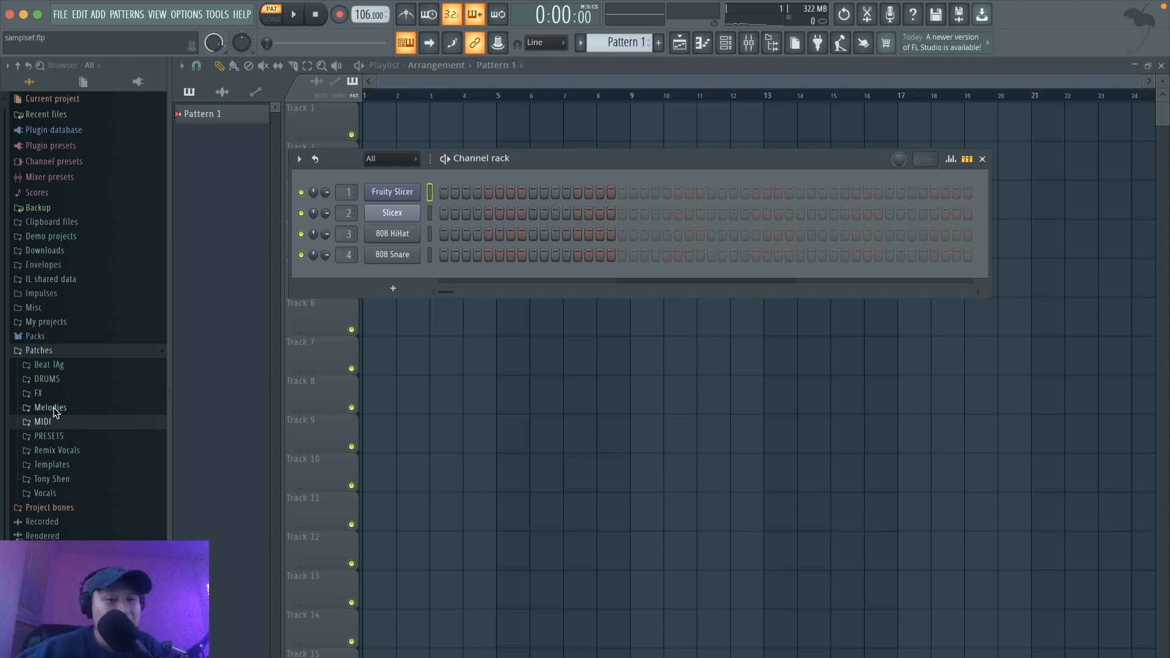
# Load DABA_SAMPLELOOP1 from the Melodies SAMPLES loops into the Fruity Slicer channel and slice it by Beat.
pyautogui.click(52, 408)
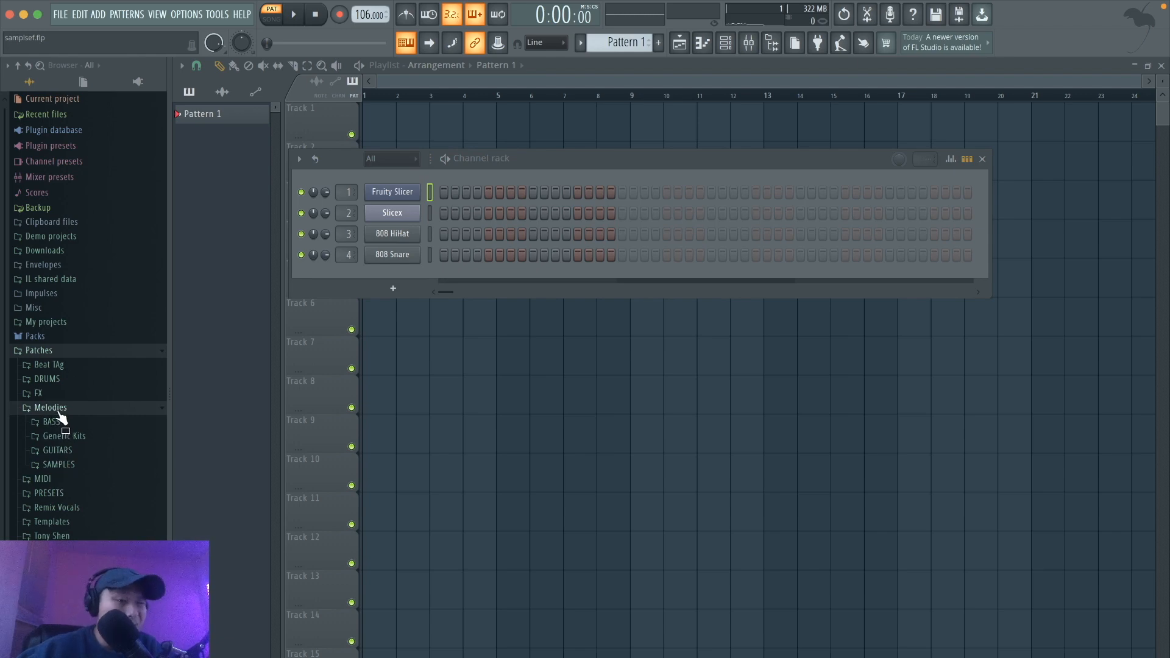
pyautogui.click(61, 408)
pyautogui.click(72, 379)
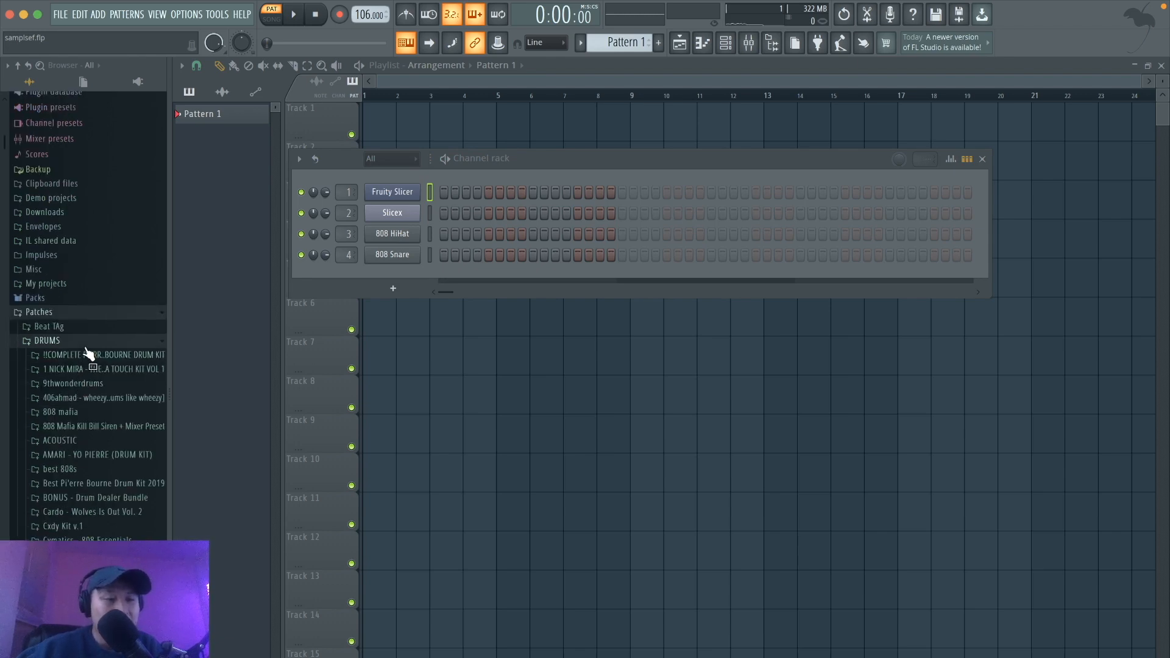
pyautogui.click(85, 347)
pyautogui.click(72, 372)
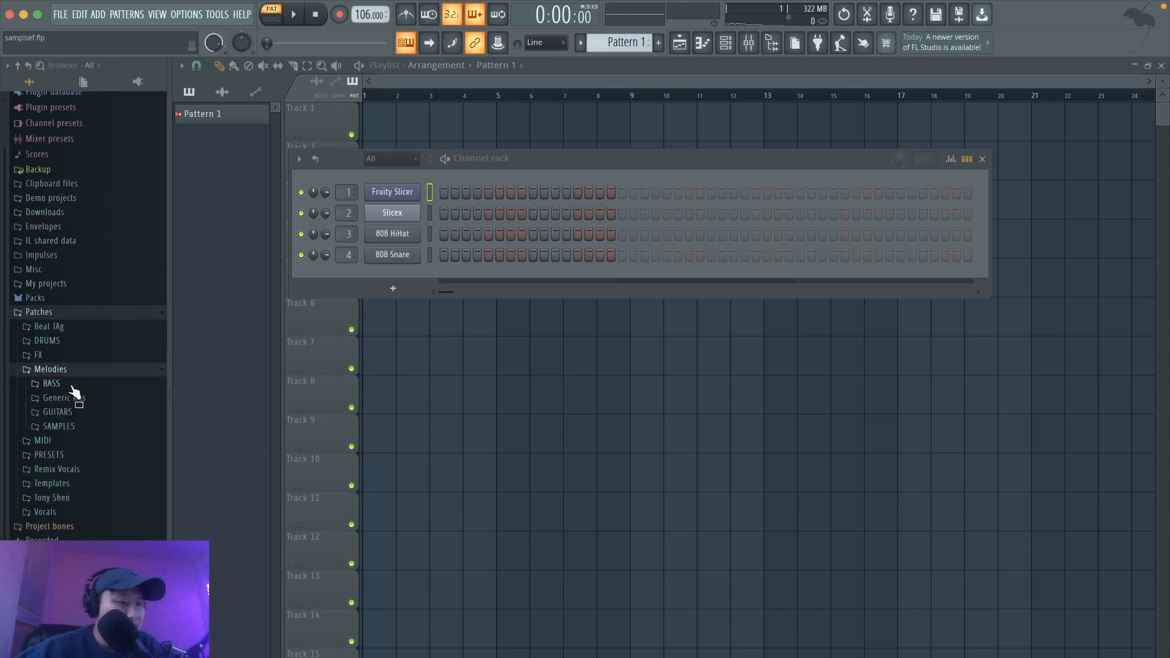
pyautogui.click(73, 425)
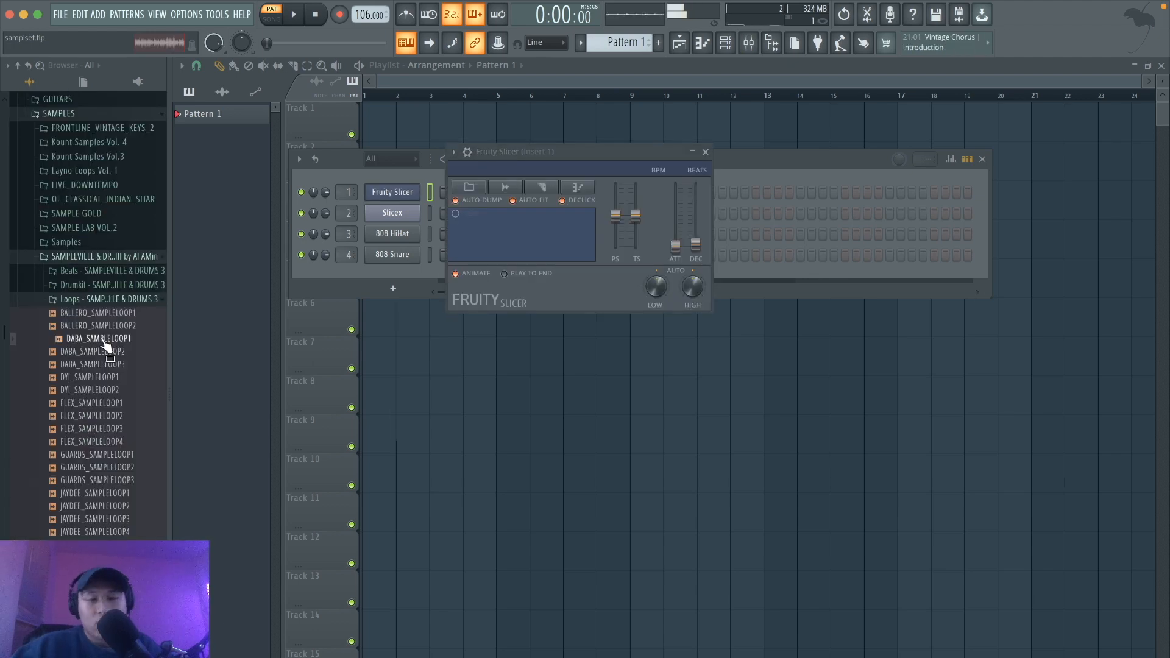
pyautogui.moveTo(104, 346)
pyautogui.mouseDown()
pyautogui.moveTo(496, 323)
pyautogui.moveTo(507, 244)
pyautogui.mouseUp()
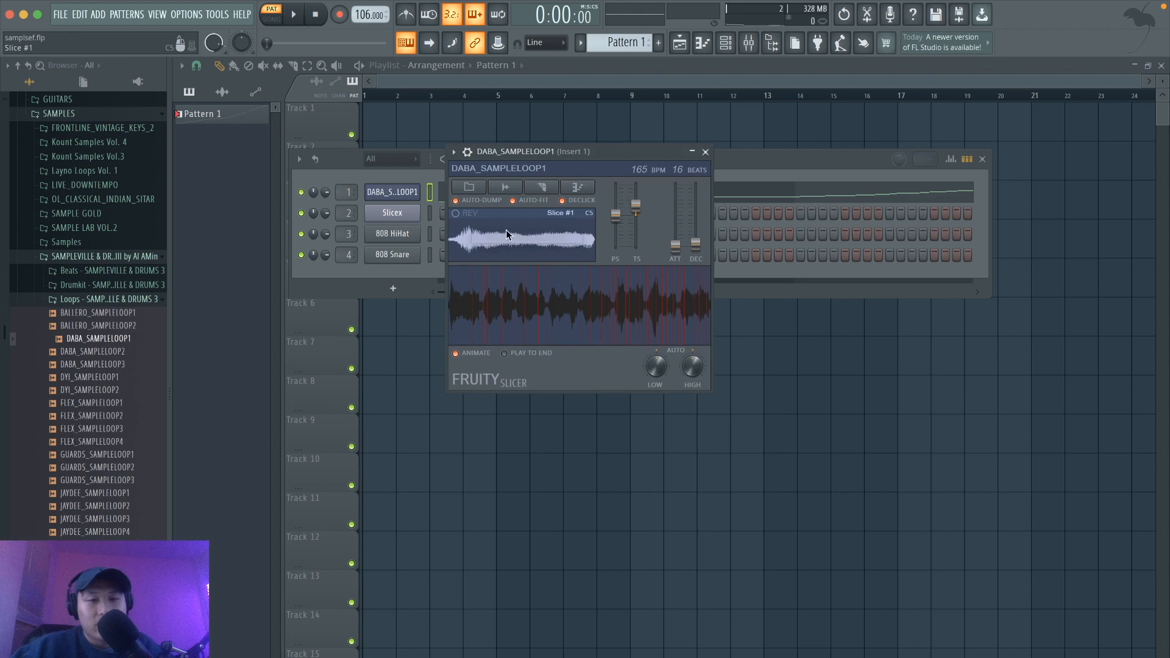
pyautogui.click(545, 184)
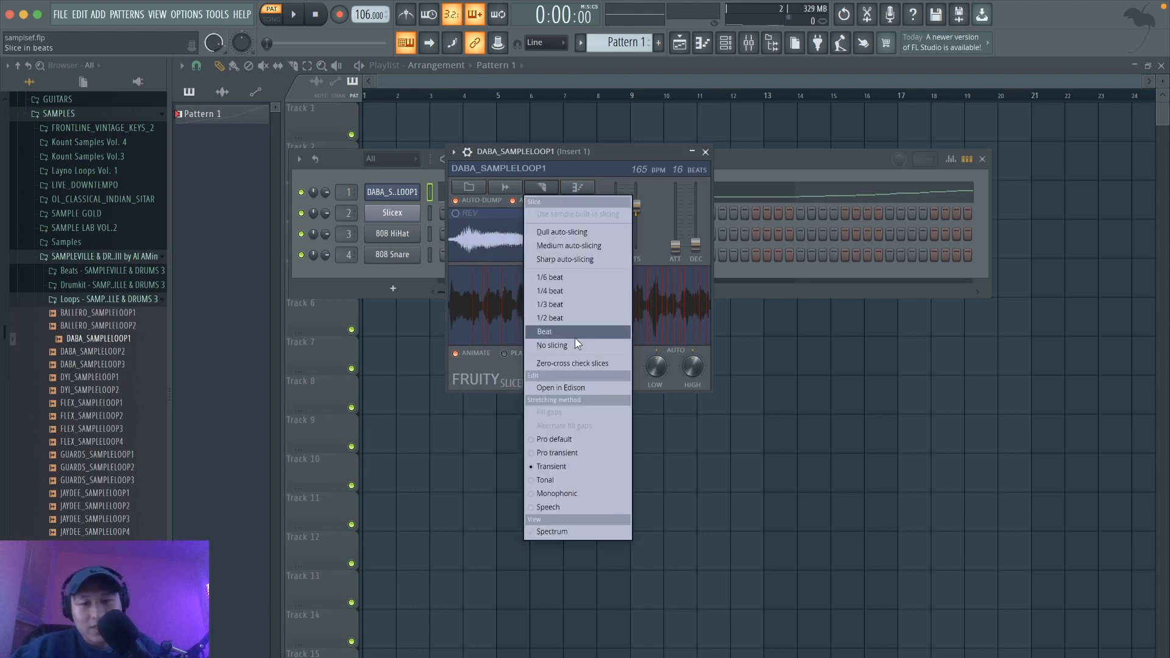
pyautogui.click(579, 334)
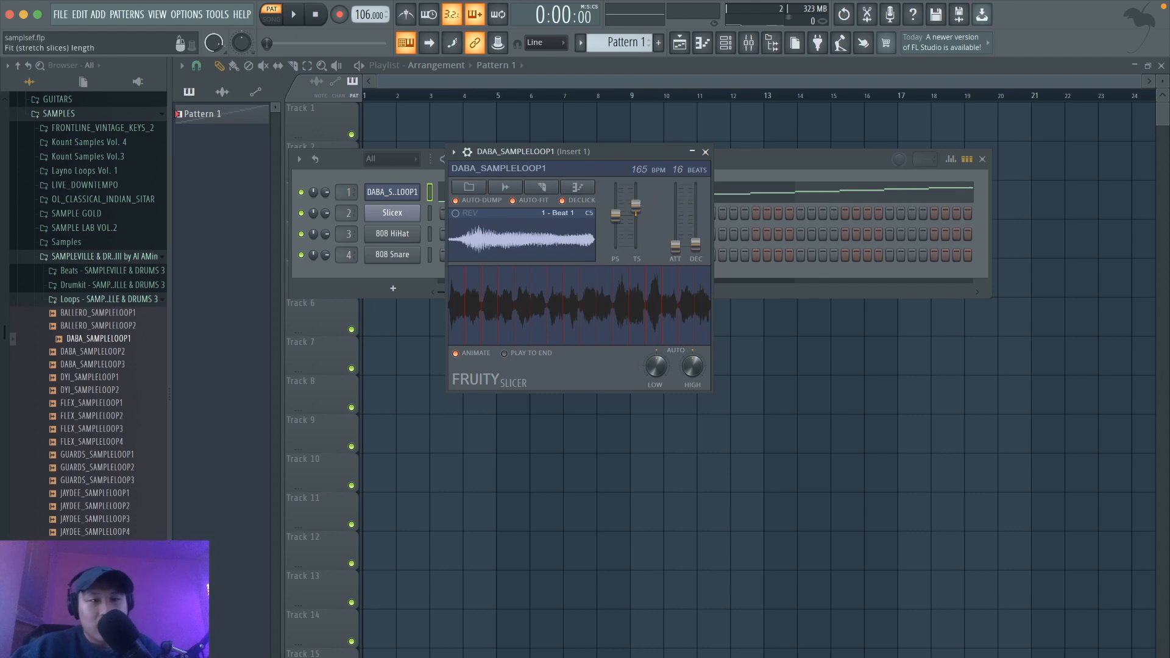
# Adjust Fruity Slicer's time stretch, trying about 183% and 115%, and audition the sliced loop.
pyautogui.click(636, 207)
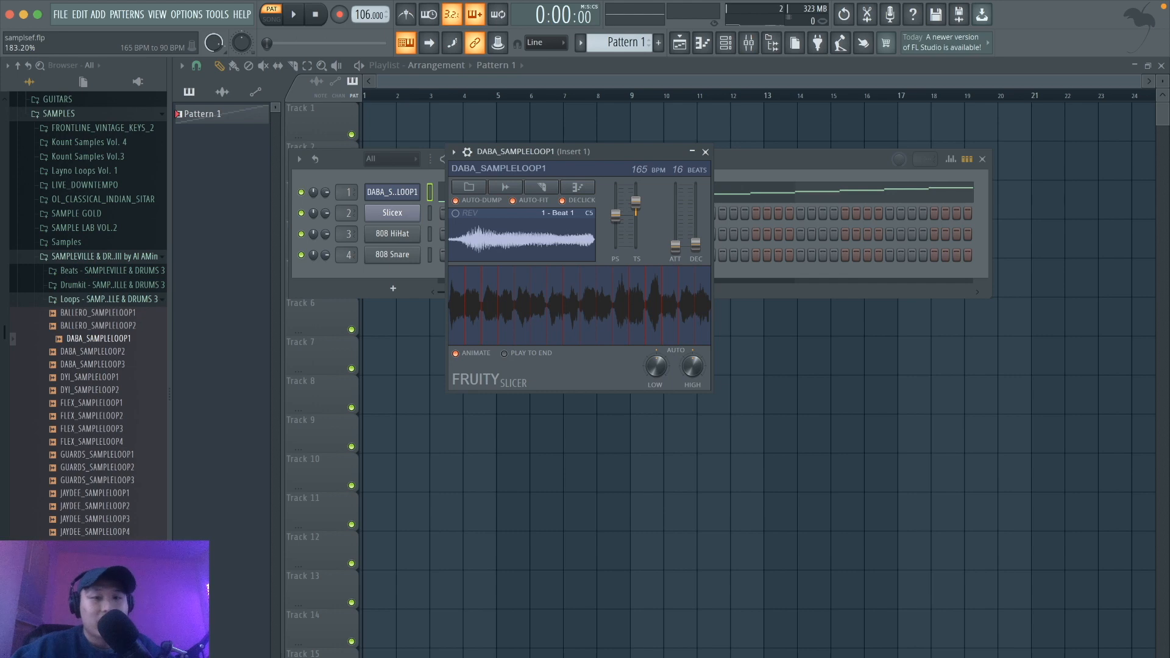
pyautogui.moveTo(636, 205); pyautogui.dragTo(636, 202)
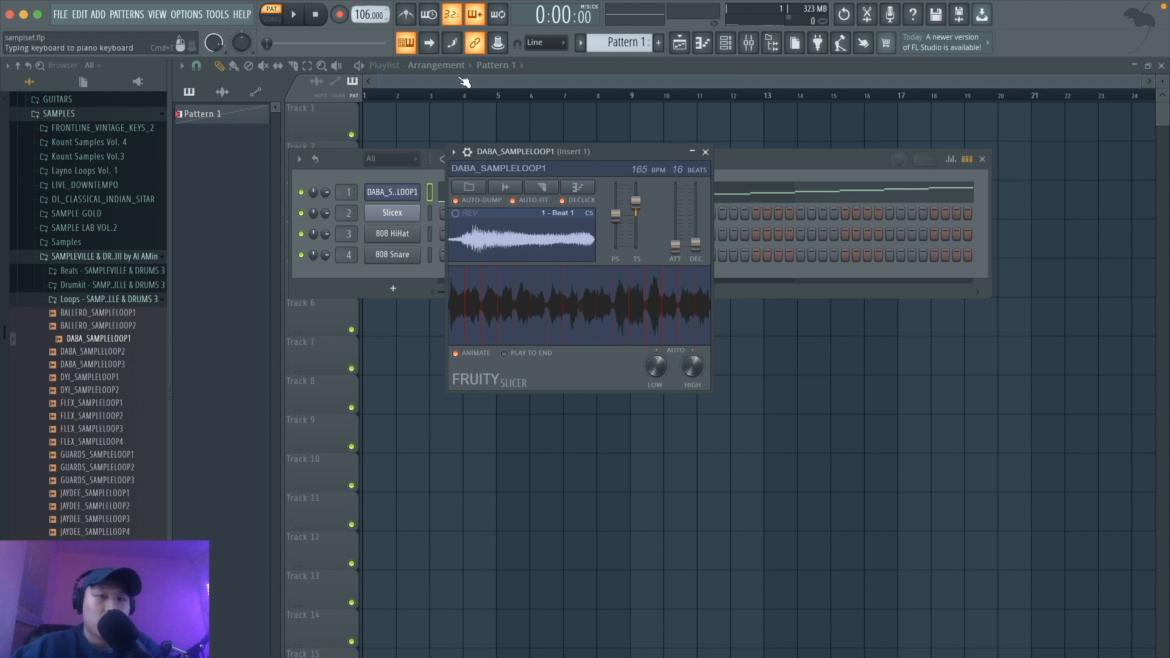
pyautogui.moveTo(636, 202); pyautogui.dragTo(636, 214)
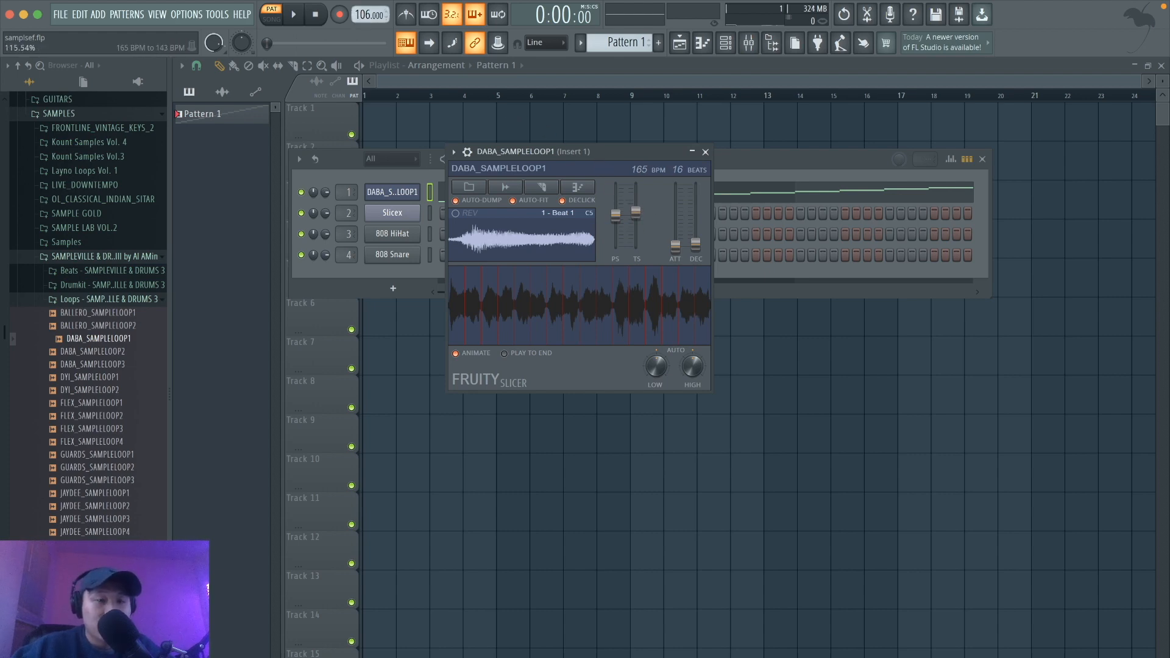
pyautogui.moveTo(636, 212); pyautogui.dragTo(636, 216)
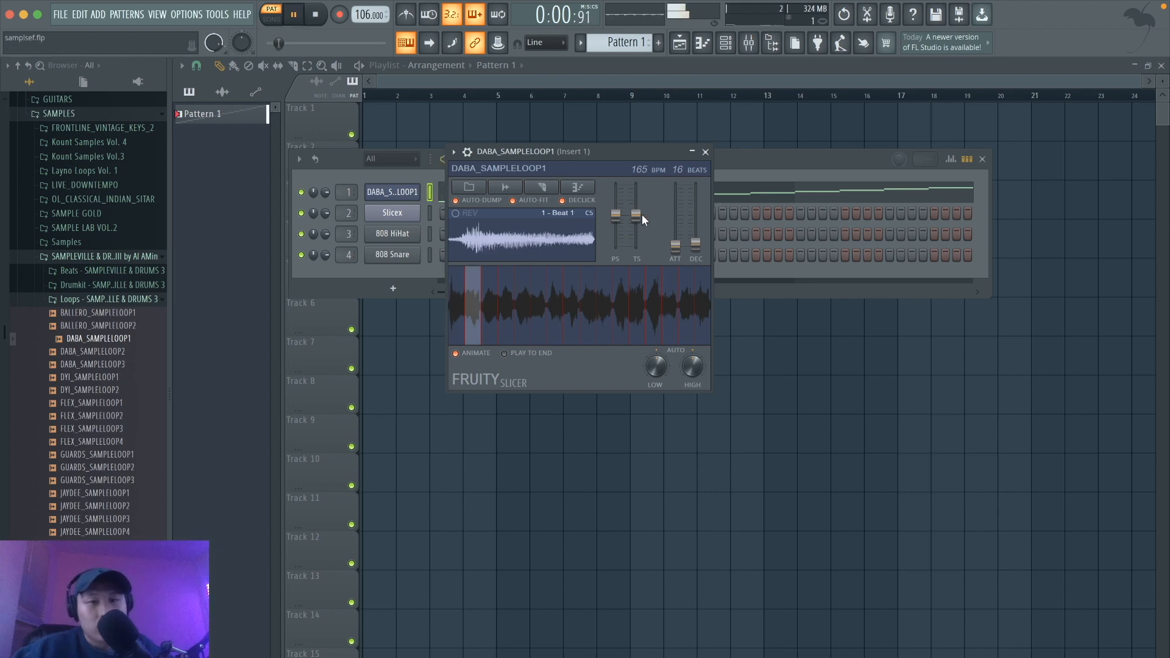
pyautogui.moveTo(636, 214); pyautogui.dragTo(636, 210)
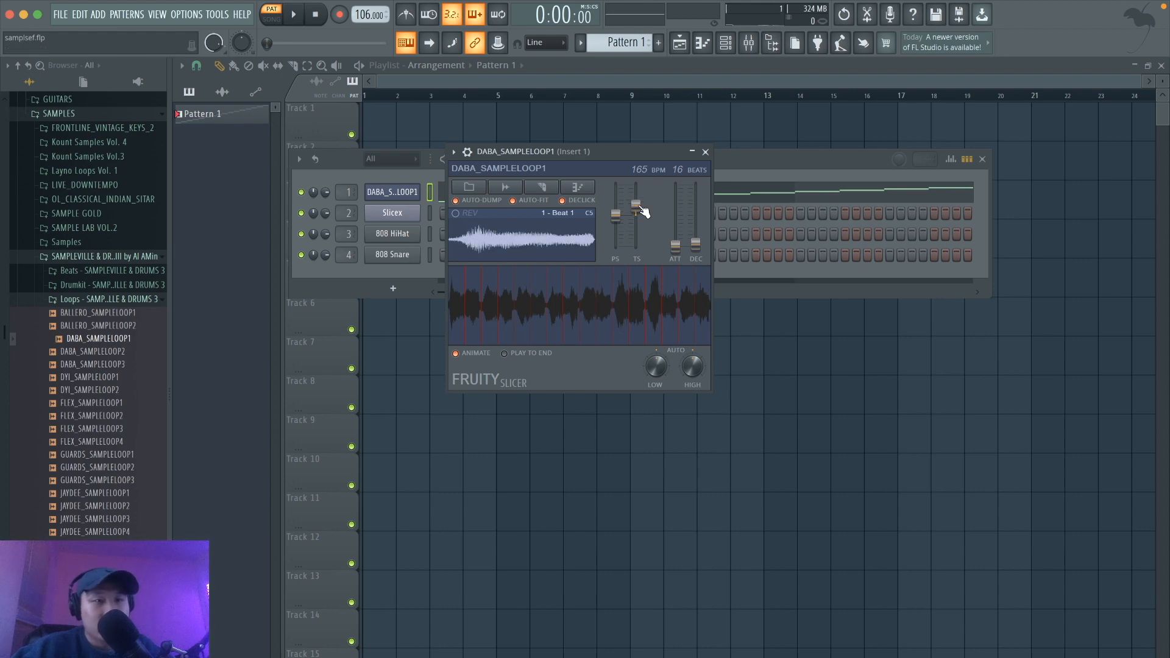
pyautogui.press('space')
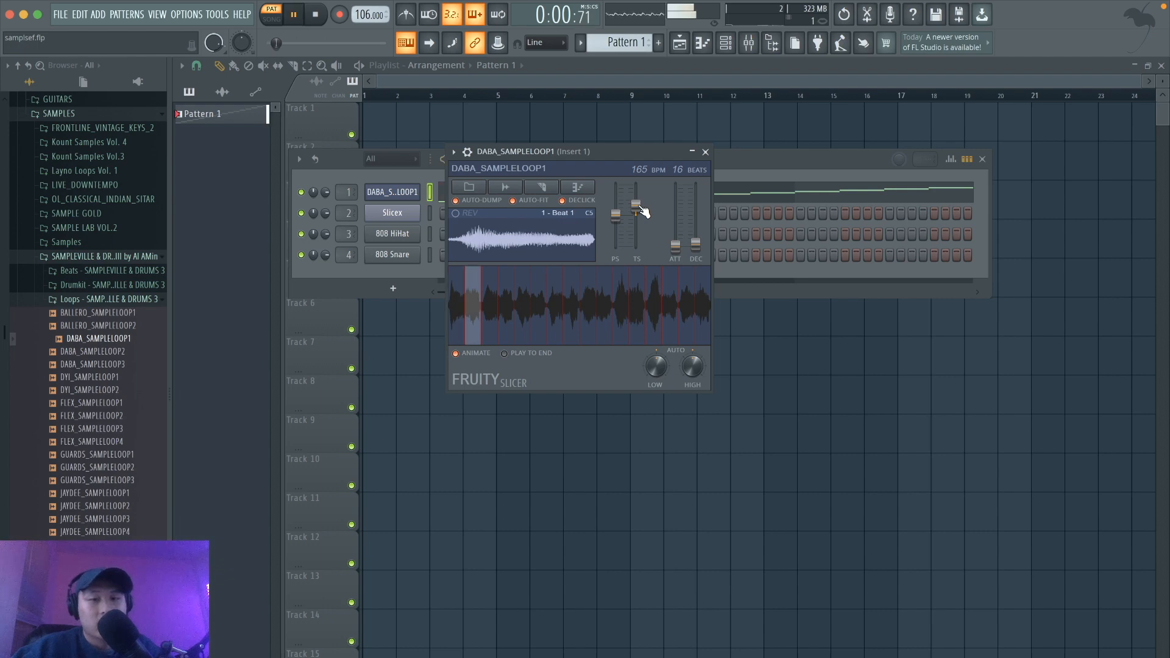
pyautogui.press('space')
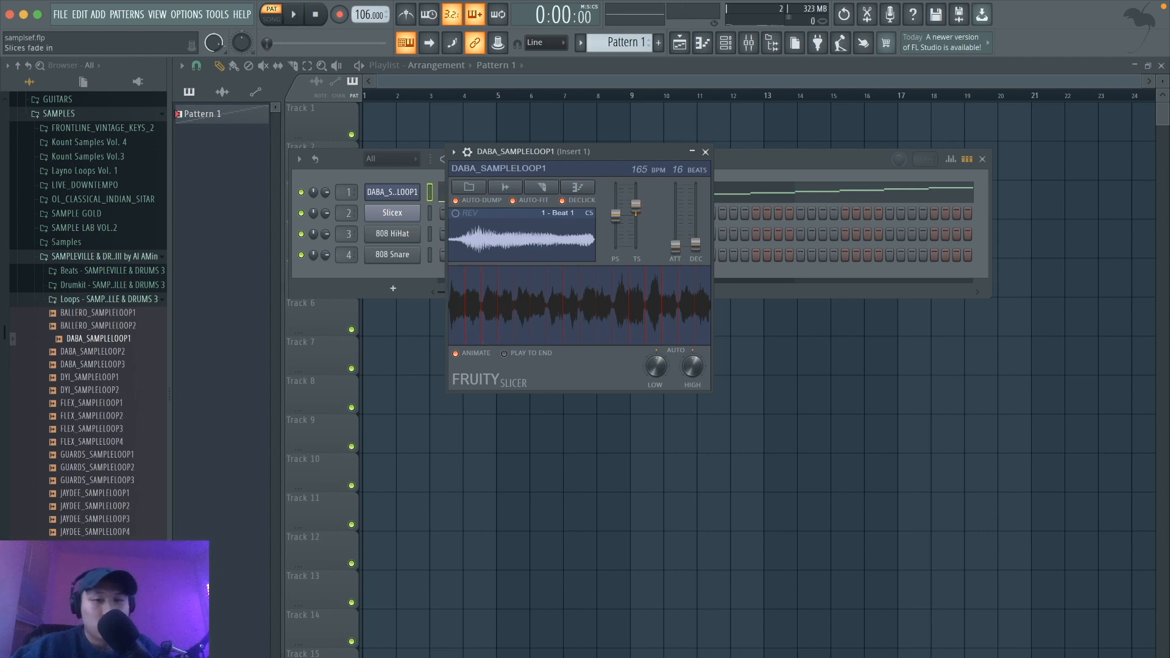
# Raise the slices' fade-in and slightly raise their fade-out in Fruity Slicer, auditioning the loop.
pyautogui.moveTo(675, 247); pyautogui.dragTo(699, 251)
pyautogui.press('space')
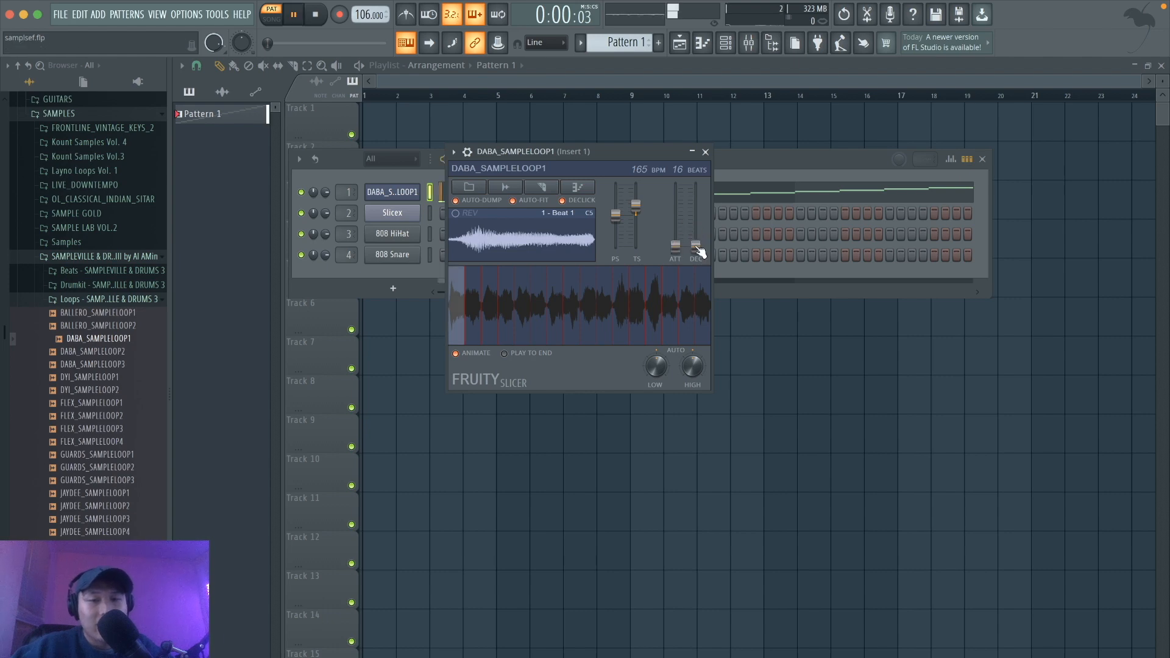
pyautogui.press('space')
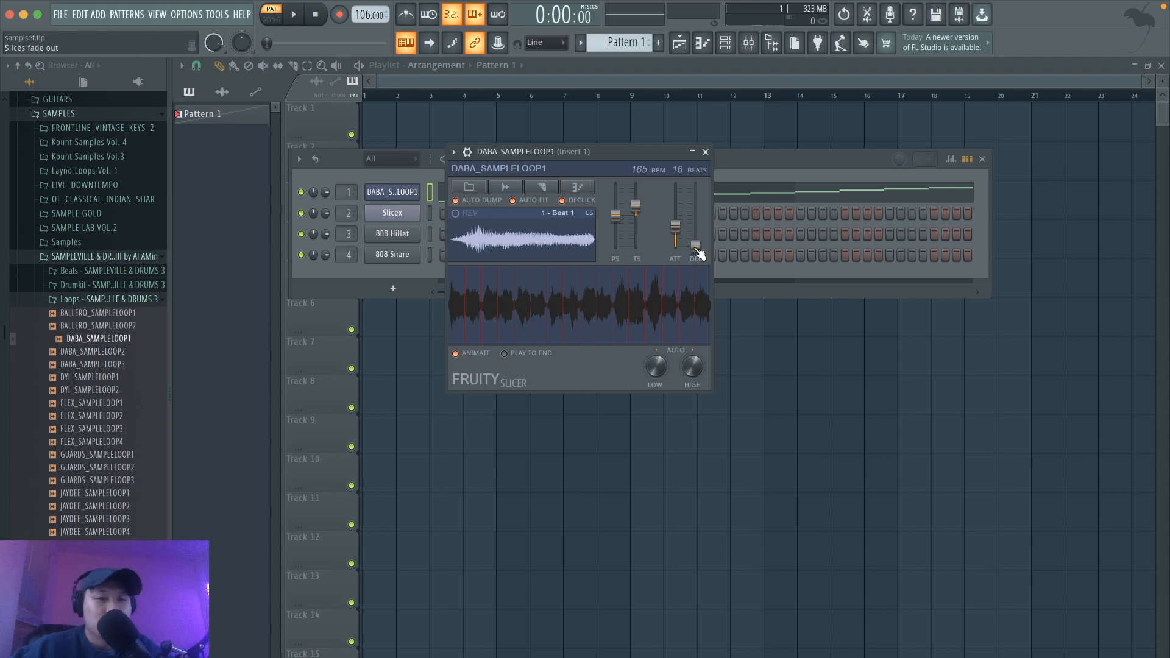
pyautogui.press('space')
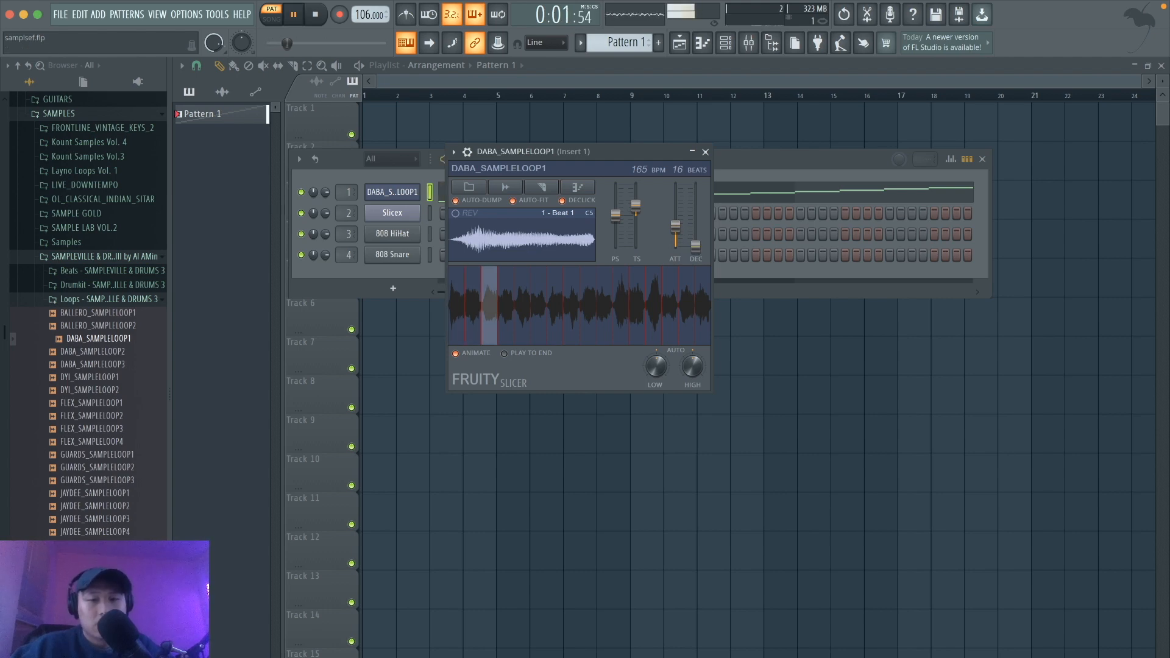
pyautogui.moveTo(696, 246); pyautogui.dragTo(696, 240)
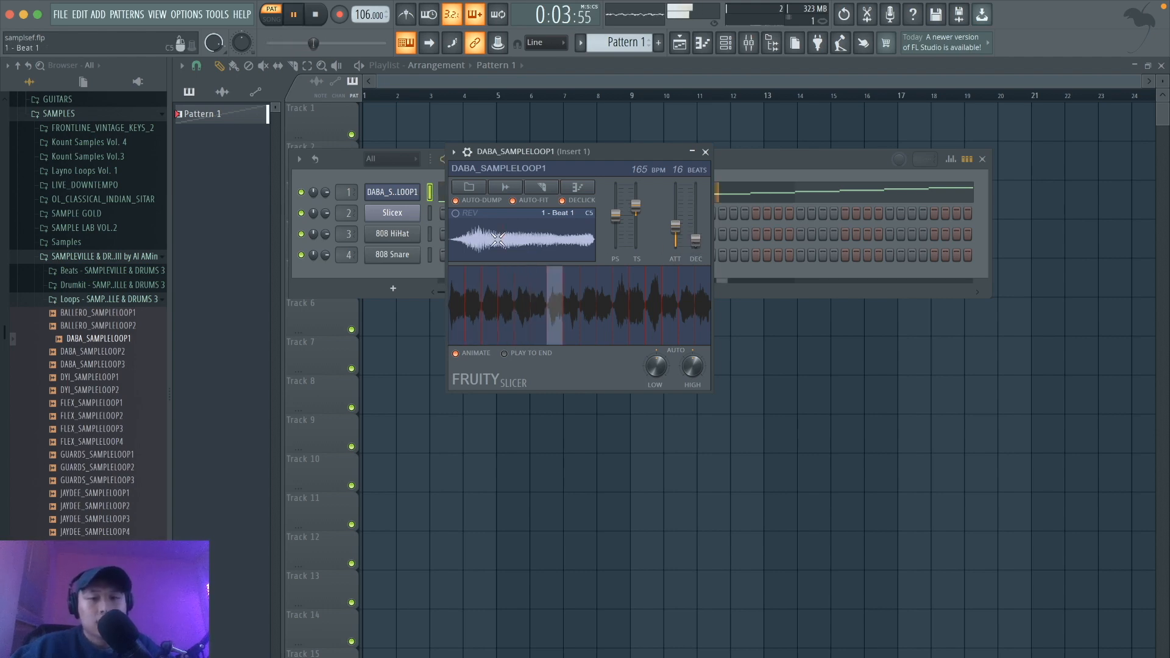
pyautogui.press('space')
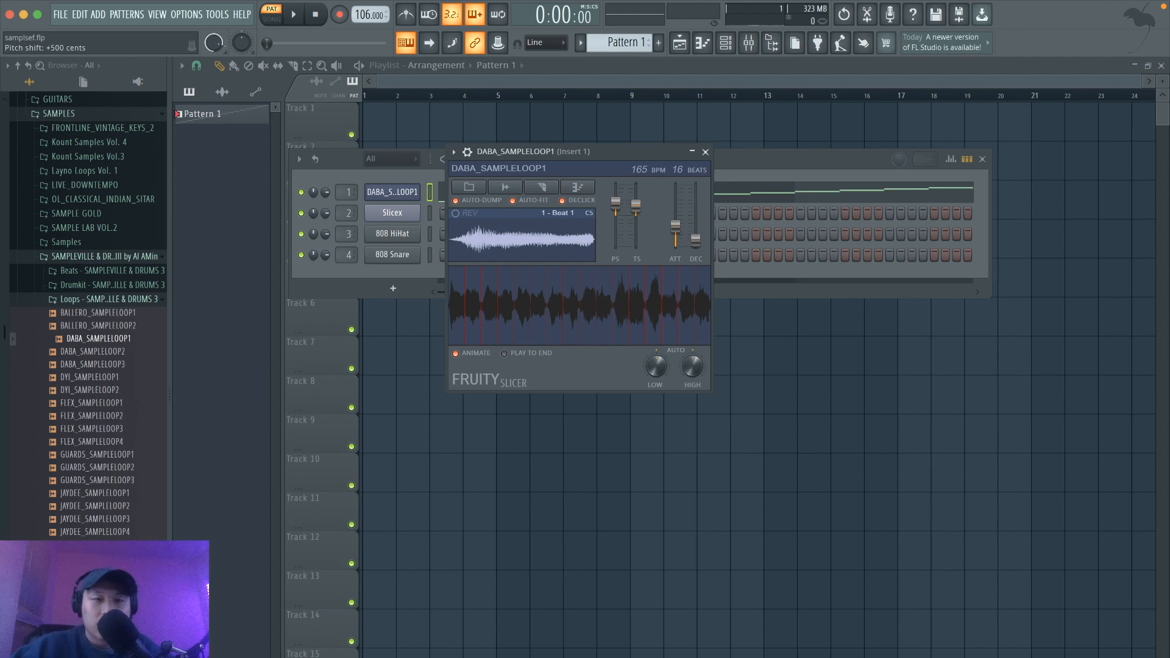
# Audition the loop with a +500 cents pitch shift, and replay it with the pitch shifted below the original.
pyautogui.press('space')
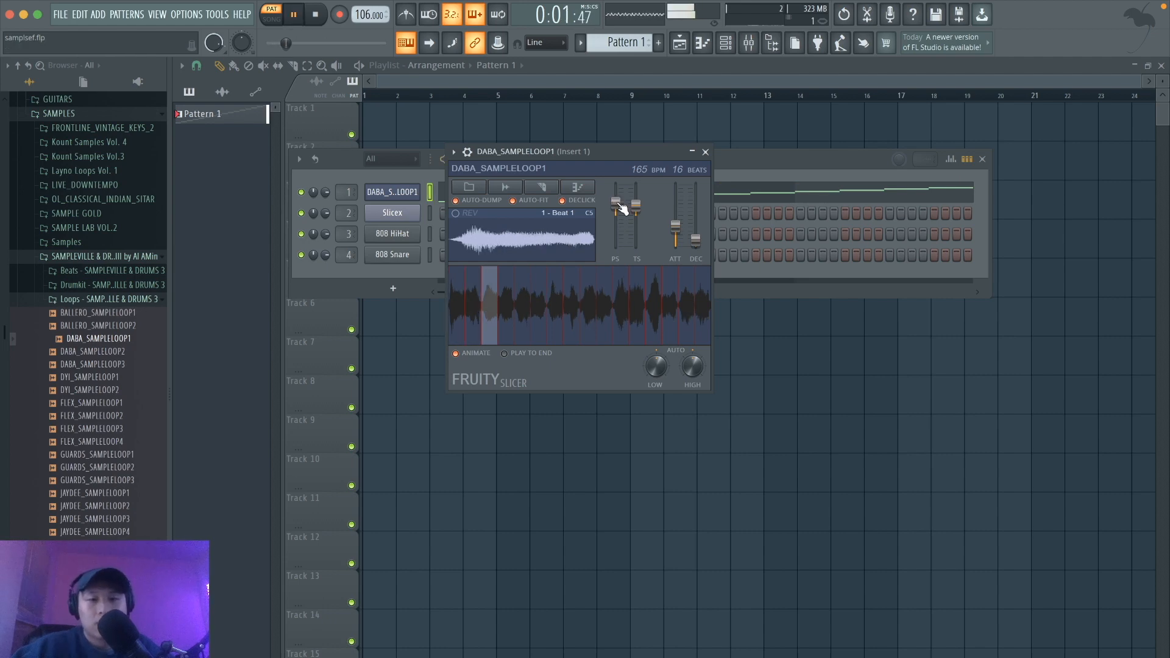
pyautogui.press('space')
pyautogui.moveTo(622, 208); pyautogui.dragTo(621, 232)
pyautogui.press('space')
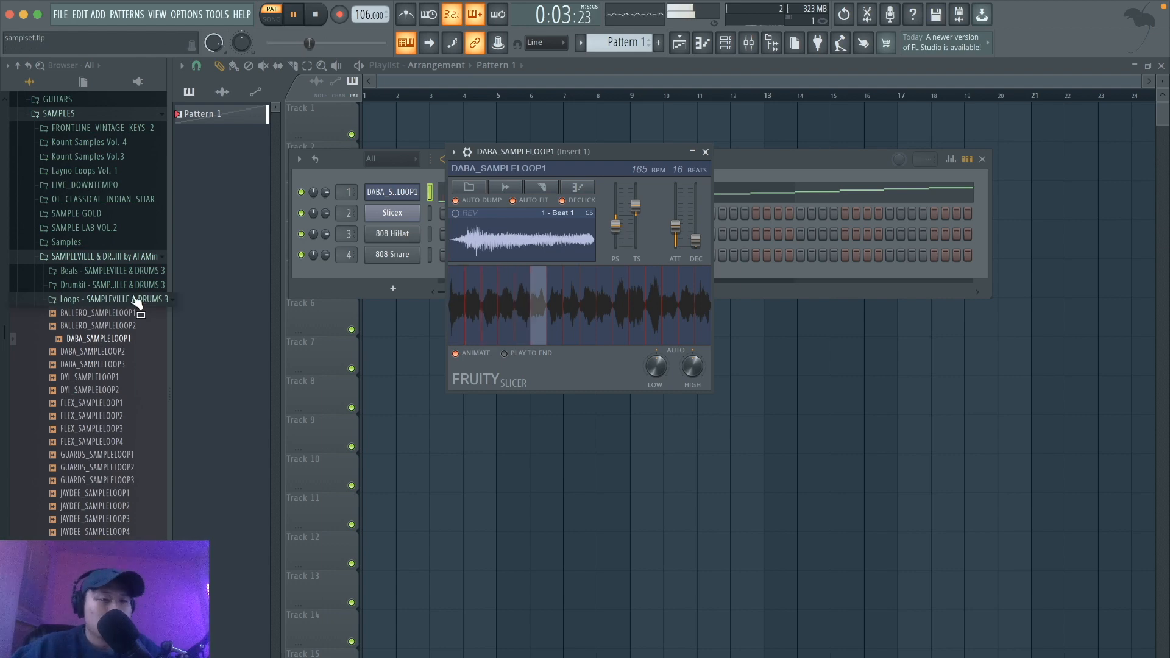
# Collapse the SAMPLEVILLE loop folder and look through the drum kits in the DRUMS folder.
pyautogui.click(107, 257)
pyautogui.scroll(2, 57, 139)
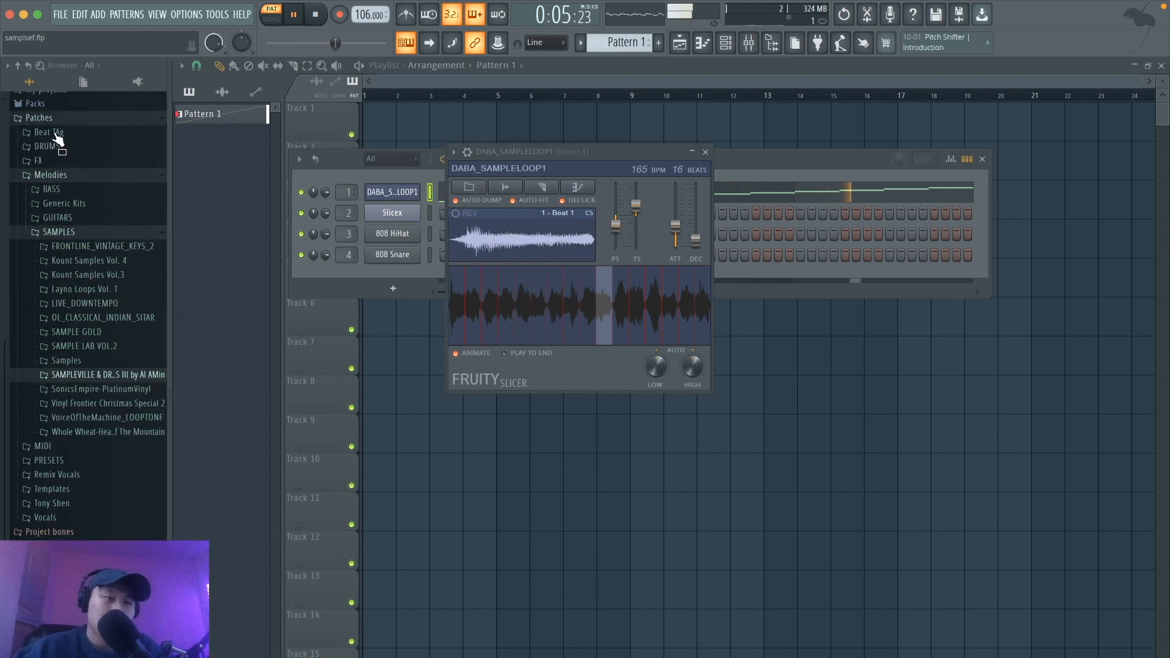
pyautogui.click(49, 146)
pyautogui.scroll(5, 55, 174)
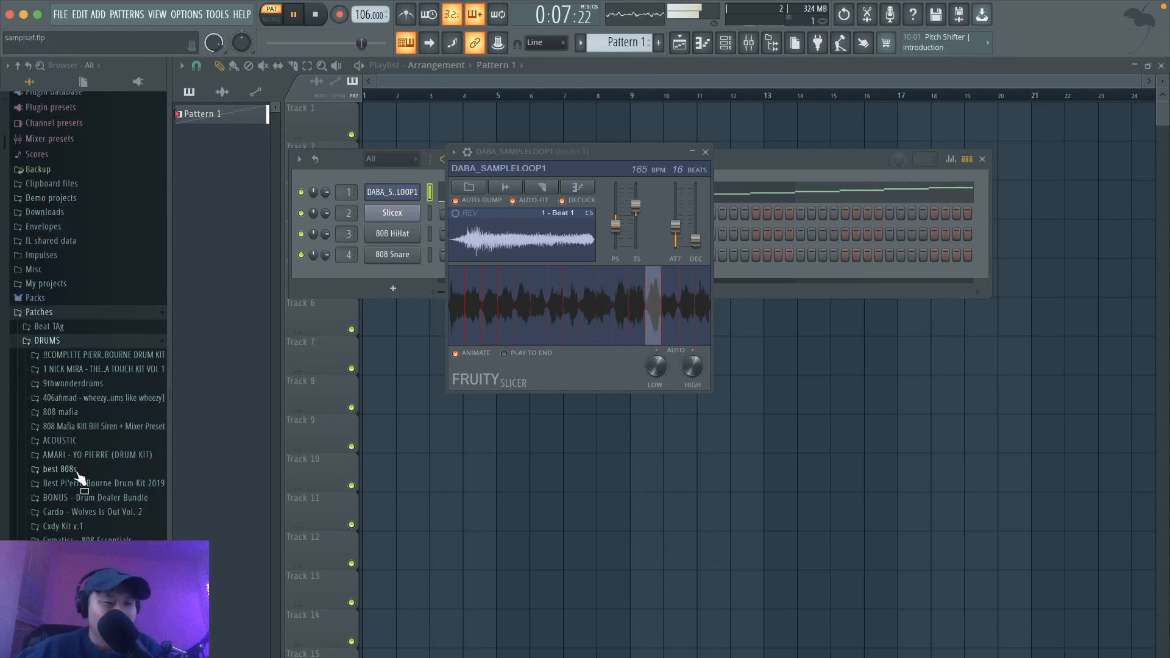
pyautogui.scroll(-3, 79, 475)
pyautogui.scroll(-5, 125, 341)
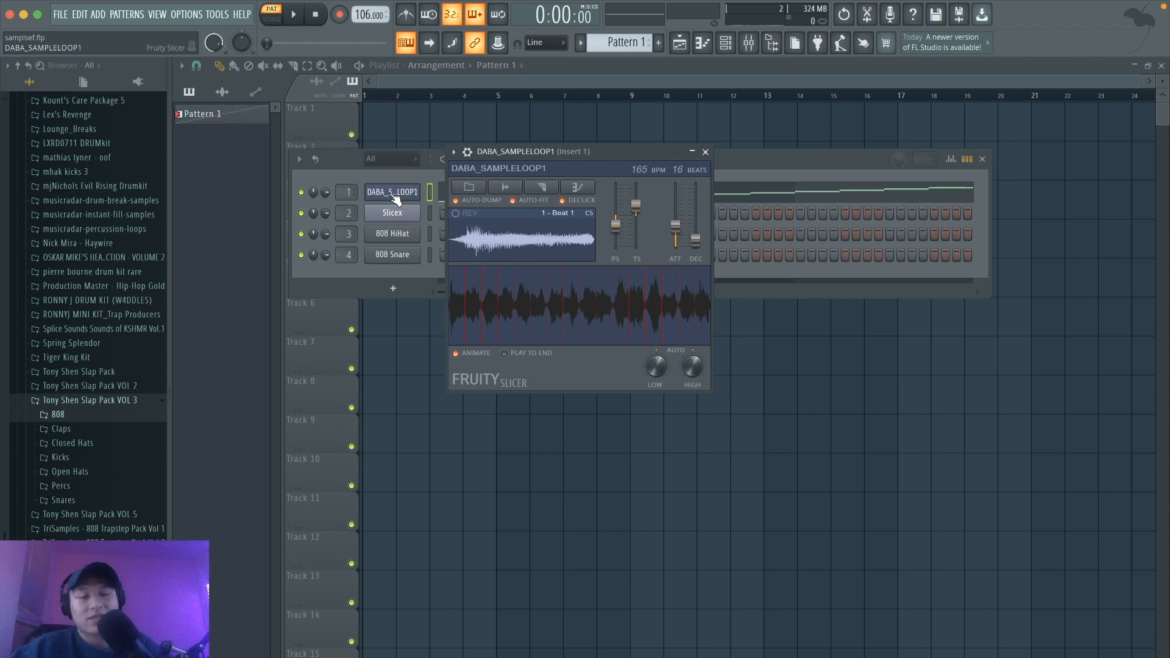
# Open the Slicex channel and move its window clear of the channel names.
pyautogui.click(395, 193)
pyautogui.click(402, 213)
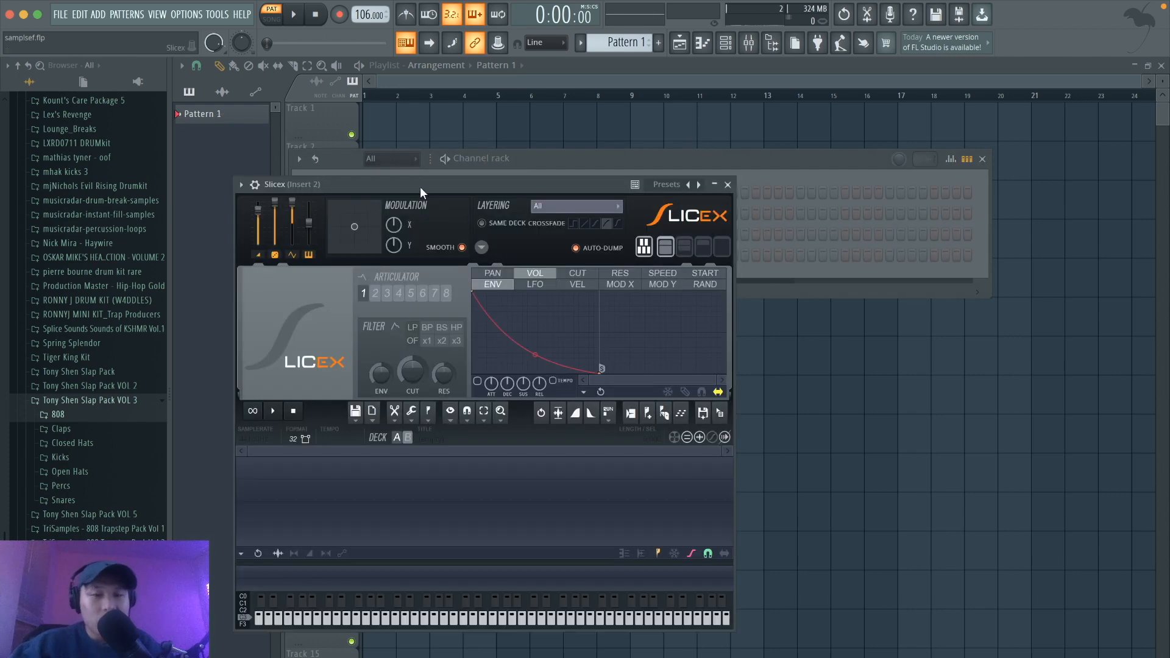
pyautogui.moveTo(420, 184); pyautogui.dragTo(605, 97)
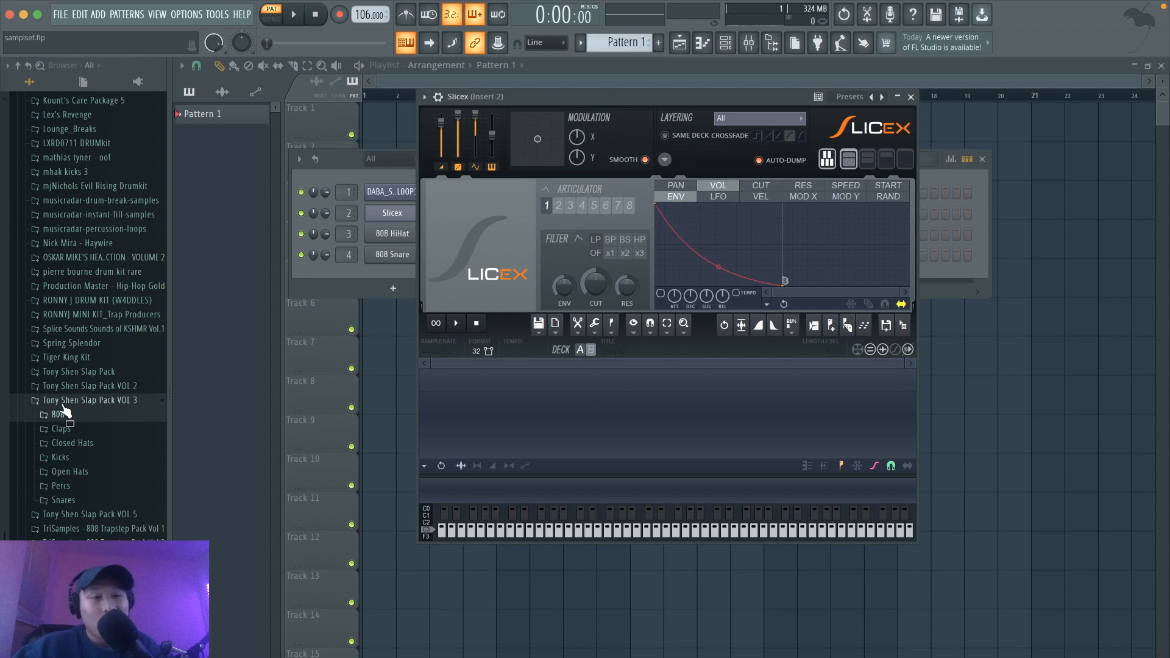
# Open Drum Samples > TS-RareBreaksVol1 in the browser and audition the rogerroger-jerkmachine and royporter-partytime breaks.
pyautogui.scroll(9, 61, 411)
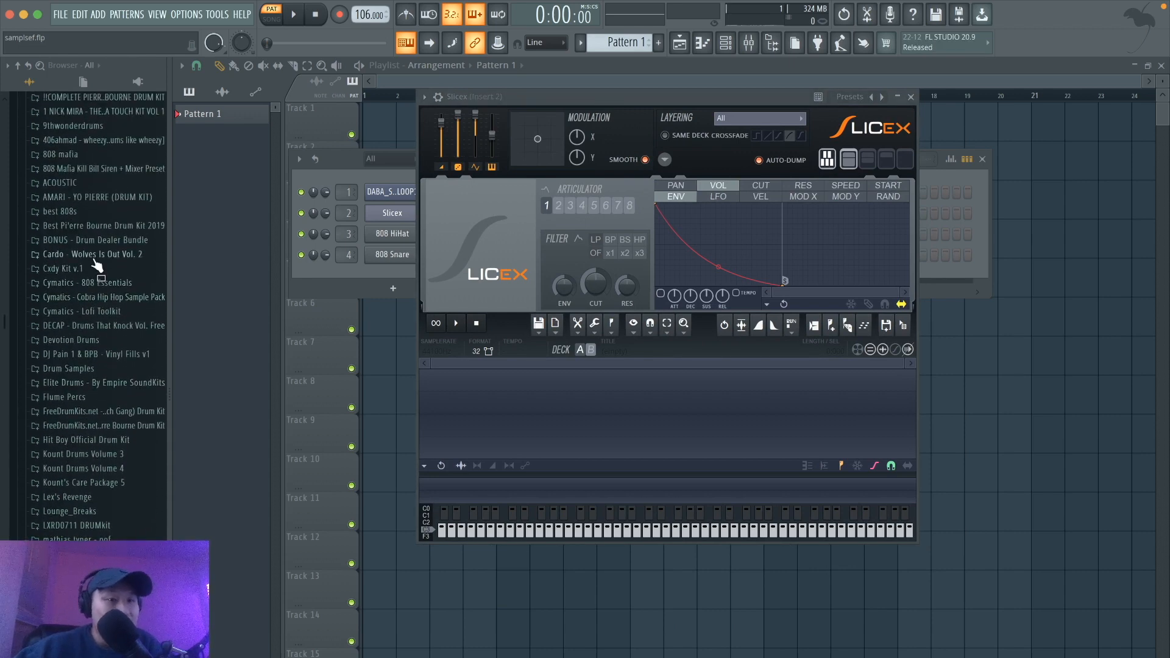
pyautogui.scroll(3, 96, 262)
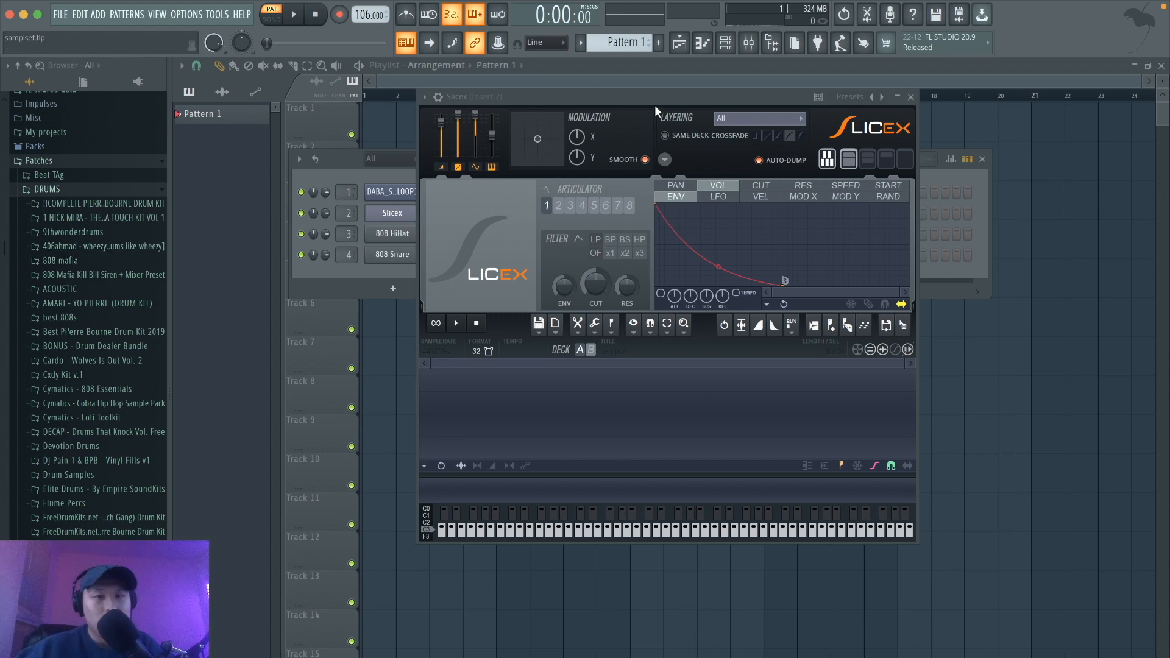
pyautogui.click(68, 475)
pyautogui.click(86, 441)
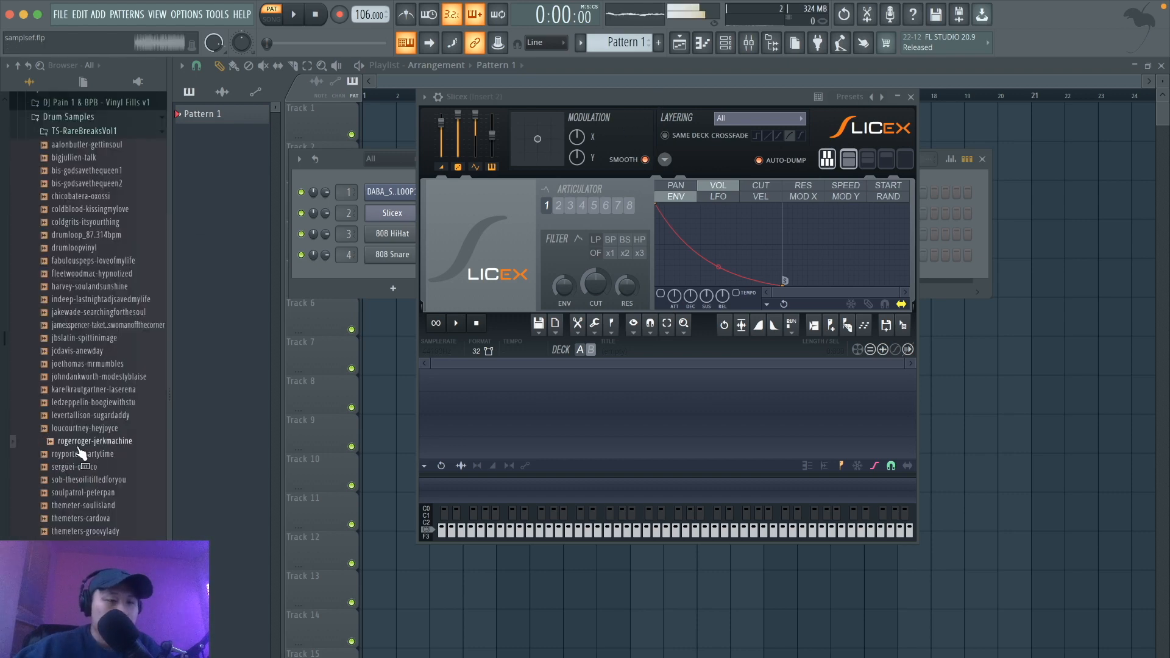
pyautogui.click(85, 454)
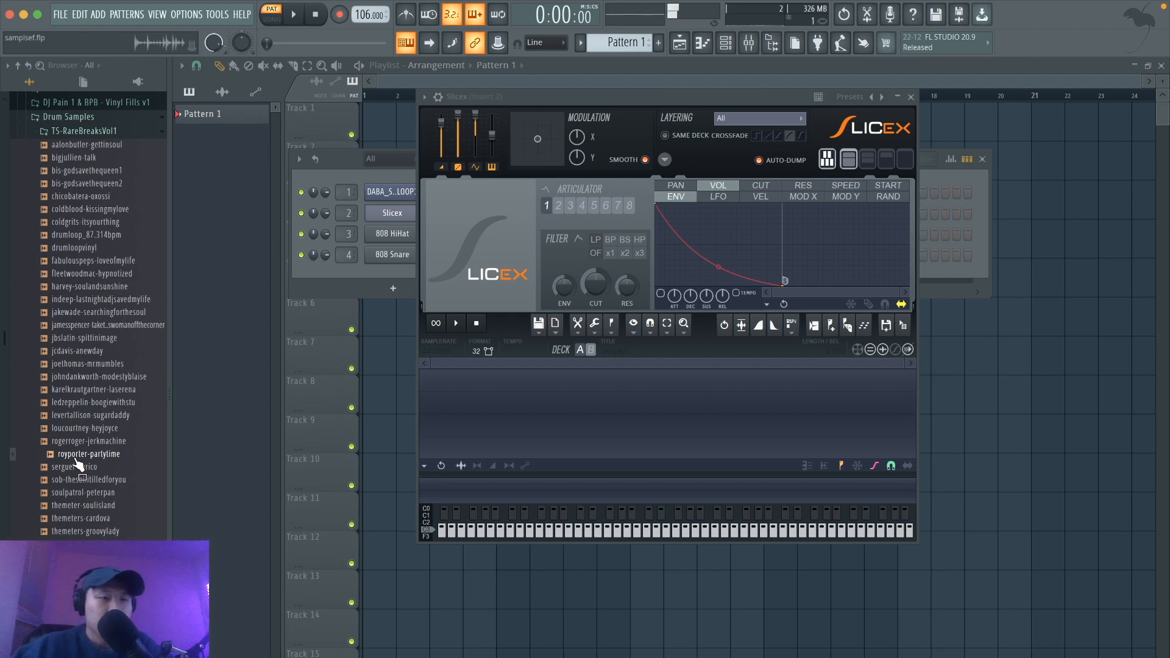
pyautogui.press('space')
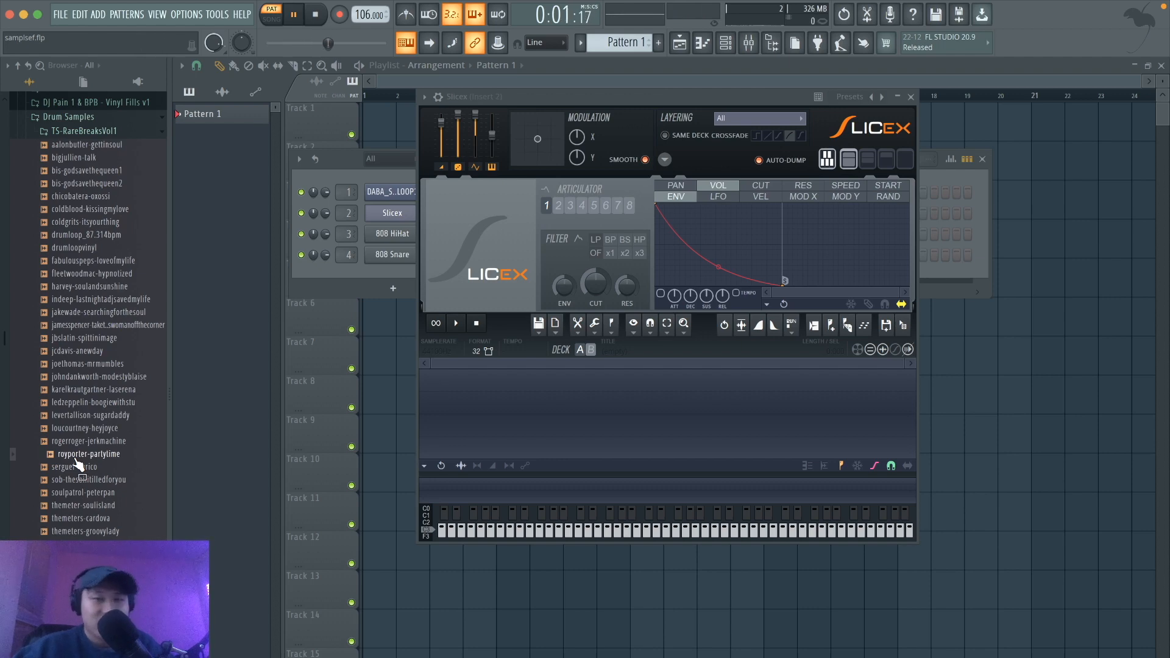
pyautogui.press('space')
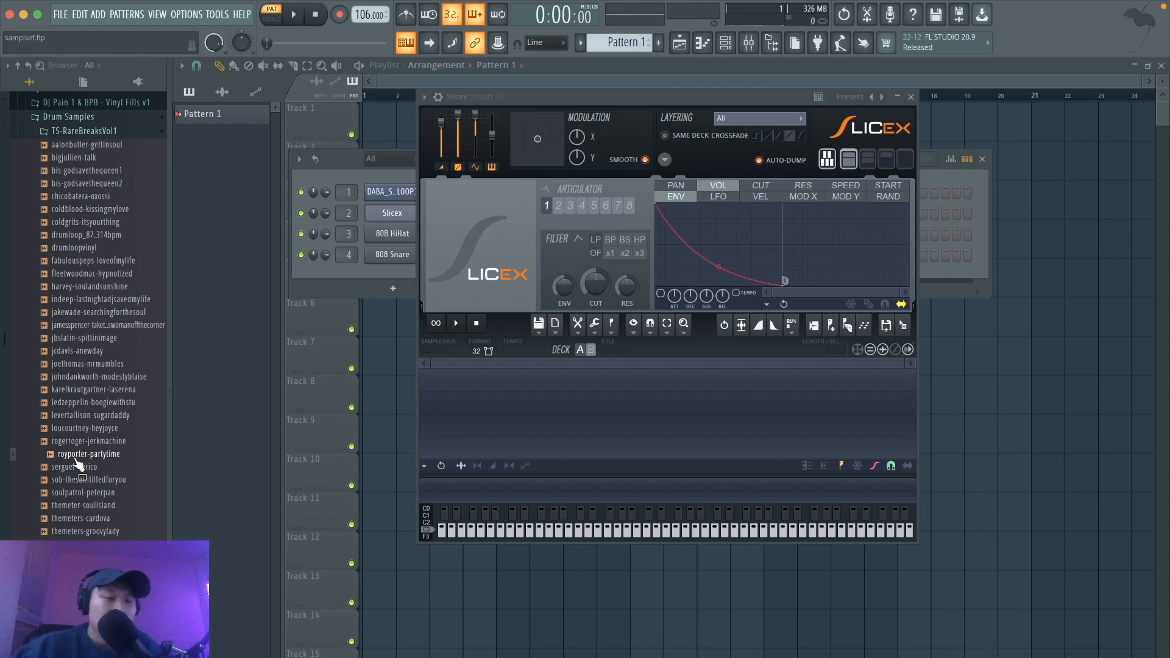
# Load the royporter-partytime break into Slicex and play back the automatically sliced pattern.
pyautogui.moveTo(77, 464); pyautogui.dragTo(485, 413)
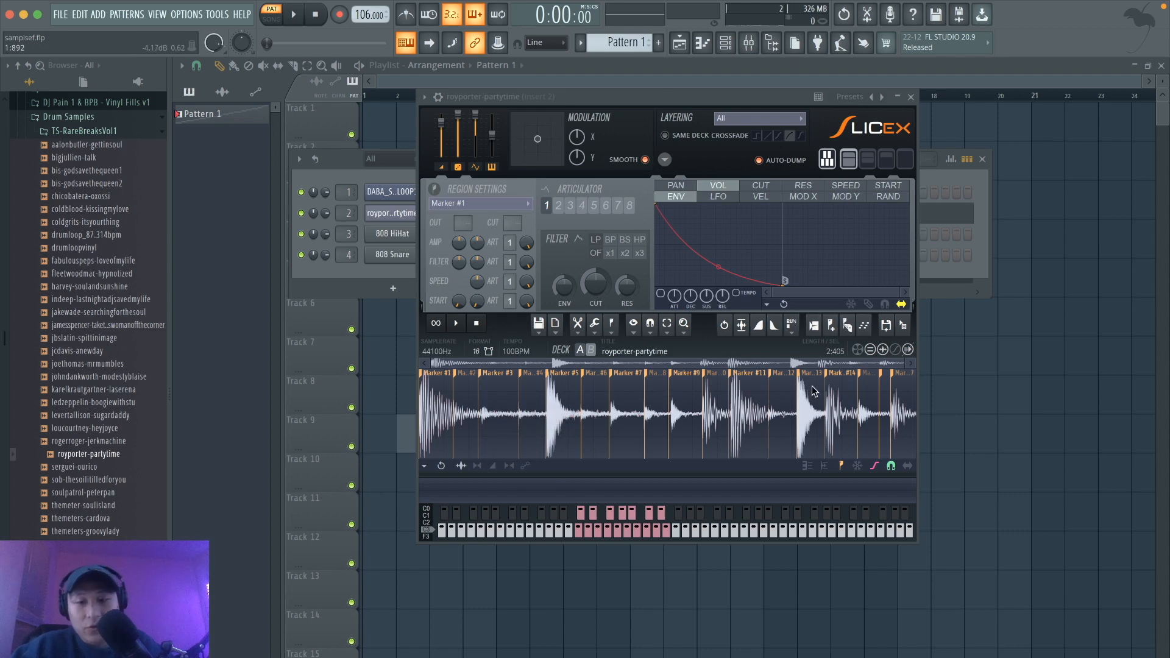
pyautogui.press('space')
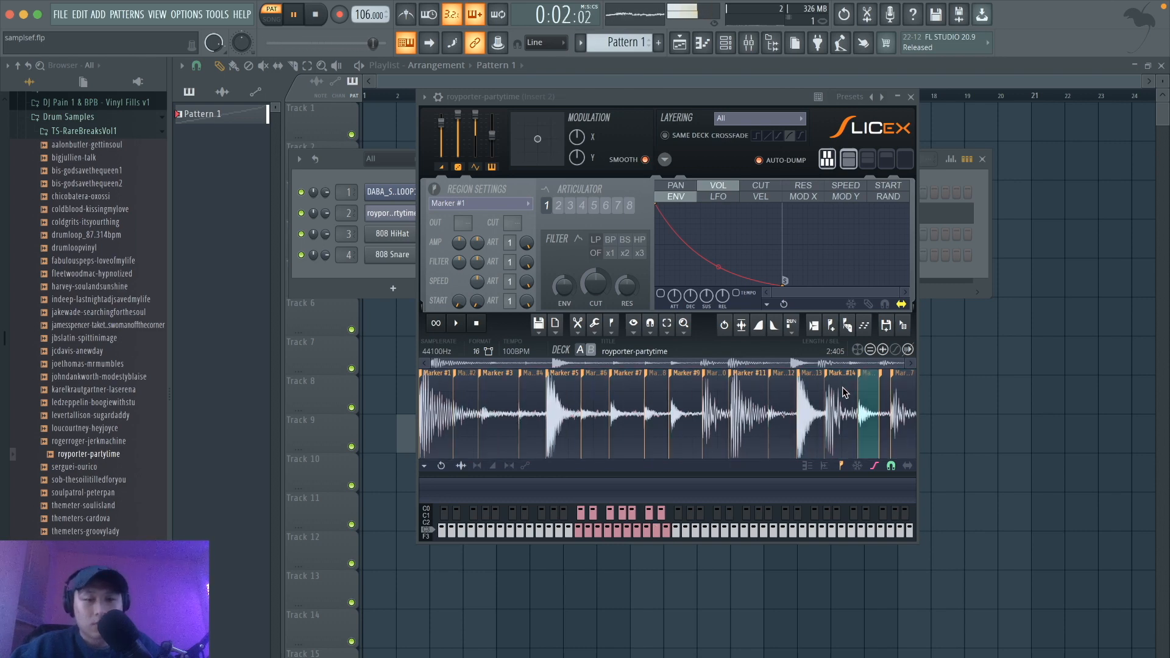
pyautogui.press('space')
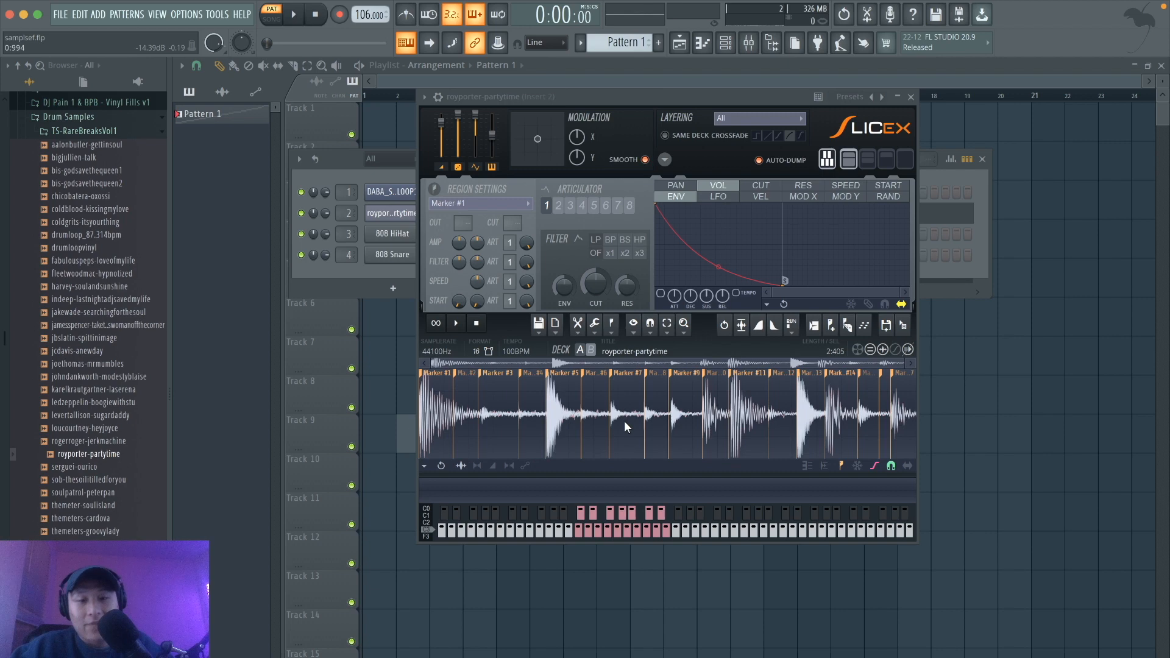
# Open the Slicex channel's piano roll and duplicate all the slice notes from bar 1 into bar 2.
pyautogui.click(910, 96)
pyautogui.click(522, 217)
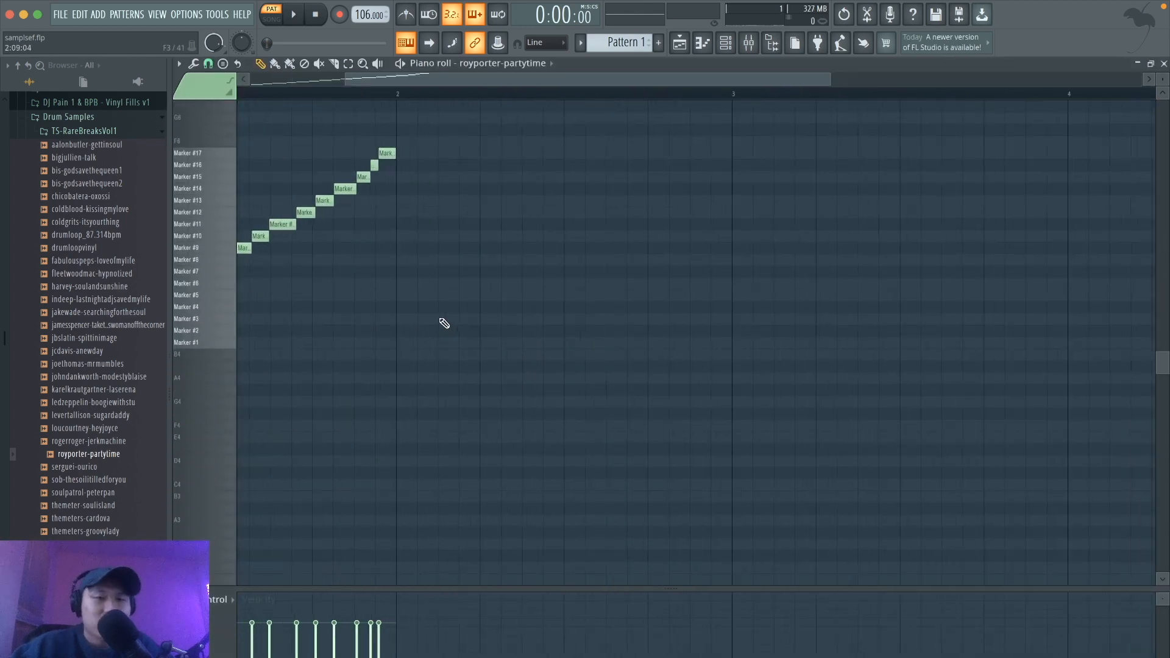
pyautogui.press('space')
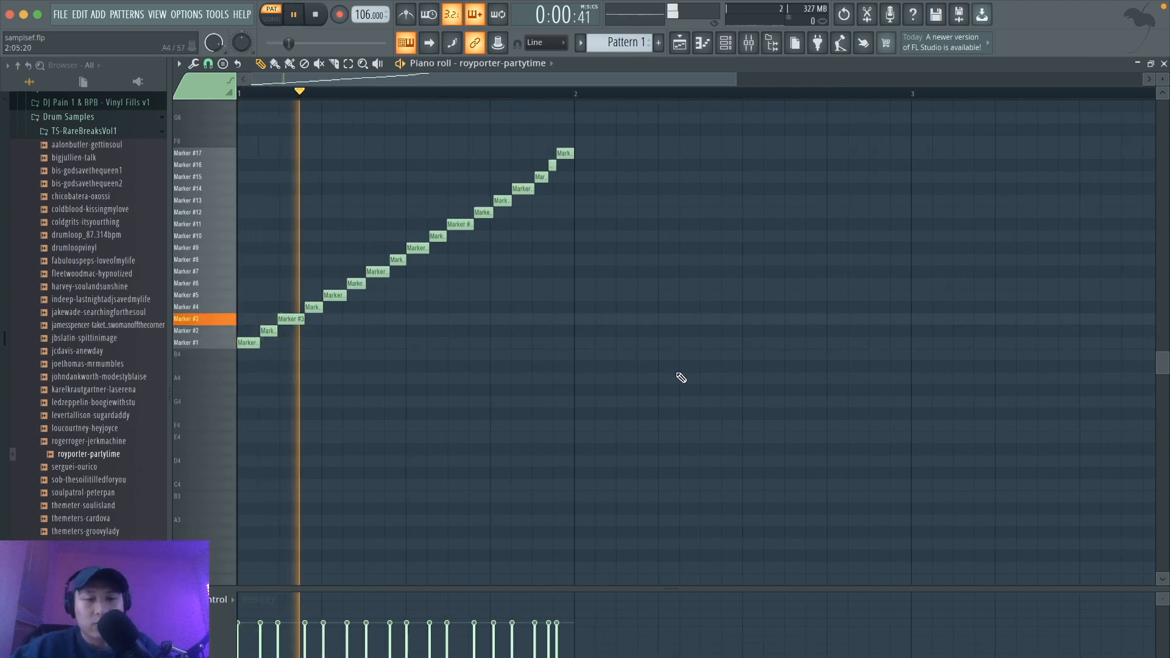
pyautogui.moveTo(672, 407)
pyautogui.mouseDown()
pyautogui.moveTo(321, 137)
pyautogui.moveTo(245, 129)
pyautogui.mouseUp()
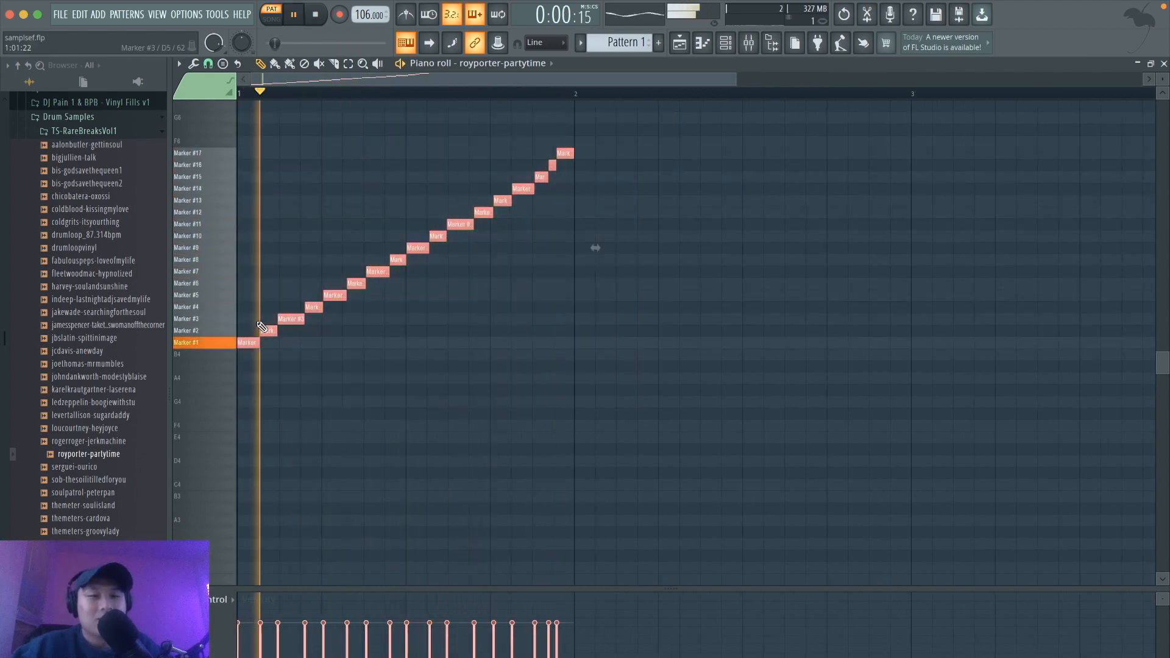
pyautogui.press('space')
pyautogui.hotkey('ctrl', 'b')
pyautogui.moveTo(604, 353); pyautogui.dragTo(588, 353)
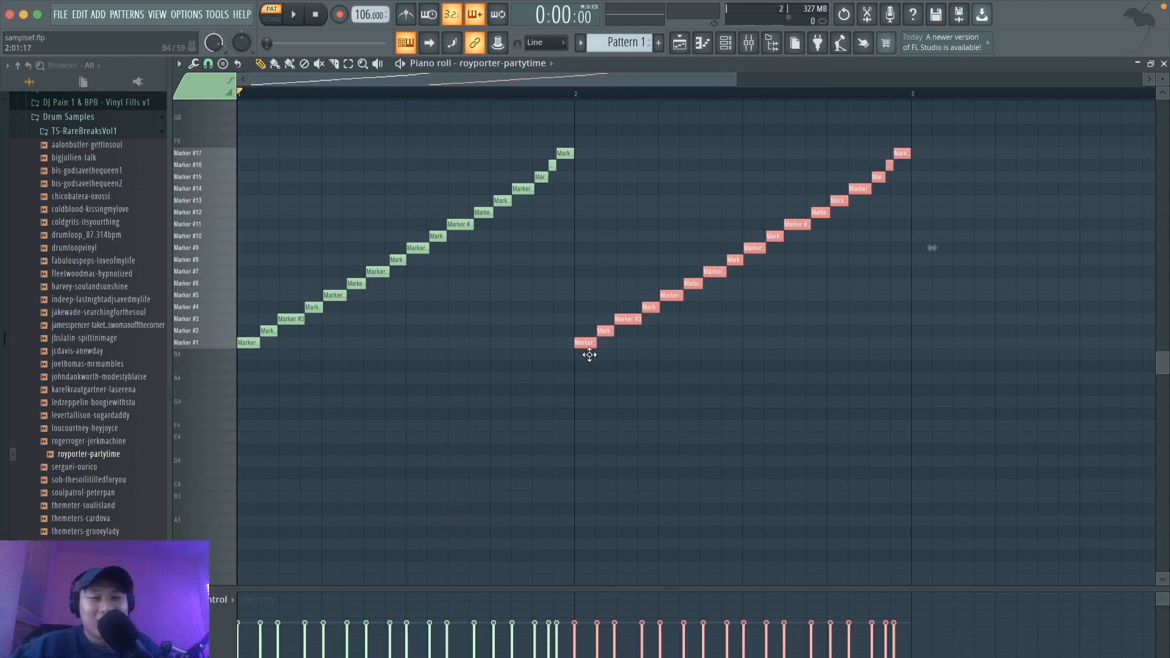
pyautogui.keyDown('super'); pyautogui.click(815, 400); pyautogui.keyUp('super')
# From the start of bar 2, move the Marker #3 note down to Marker #1 and add a new Marker #3 note above it.
pyautogui.scroll(-2, 815, 401)
pyautogui.scroll(4, 814, 400)
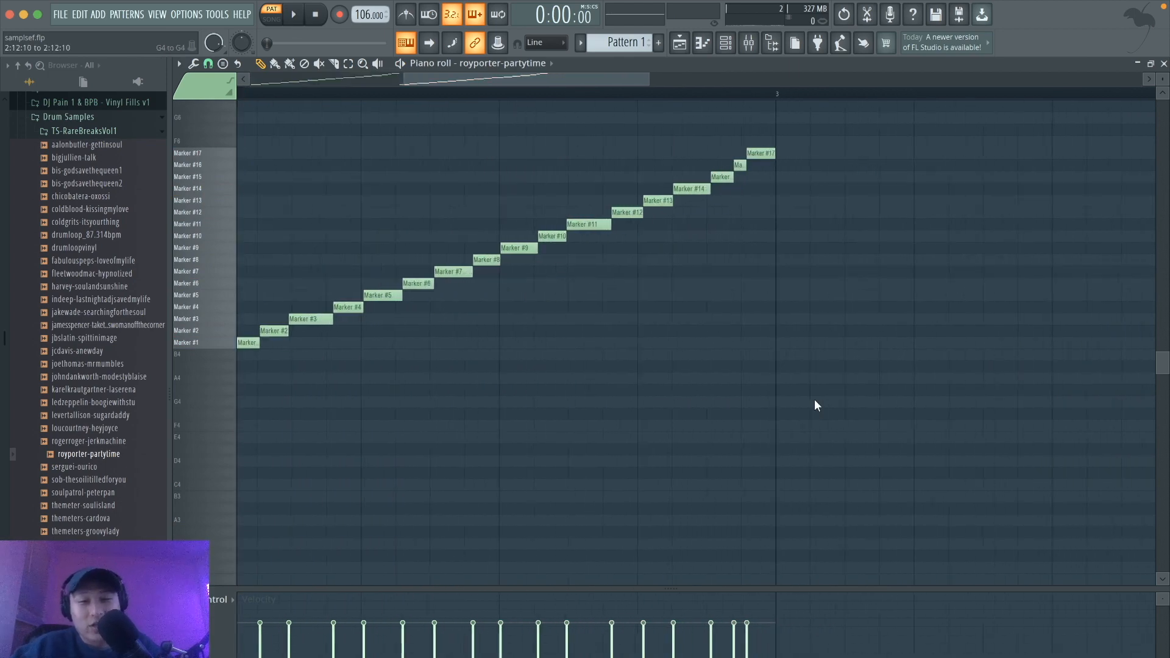
pyautogui.hscroll(-5, 531, 386)
pyautogui.scroll(-1, 531, 386)
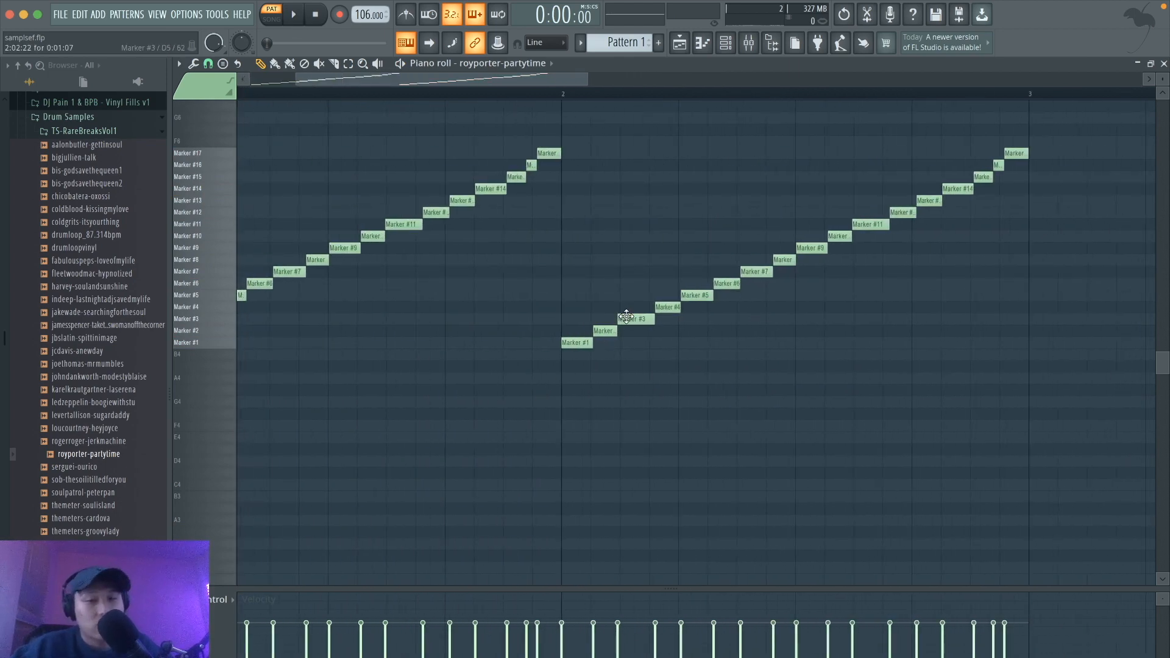
pyautogui.click(561, 92)
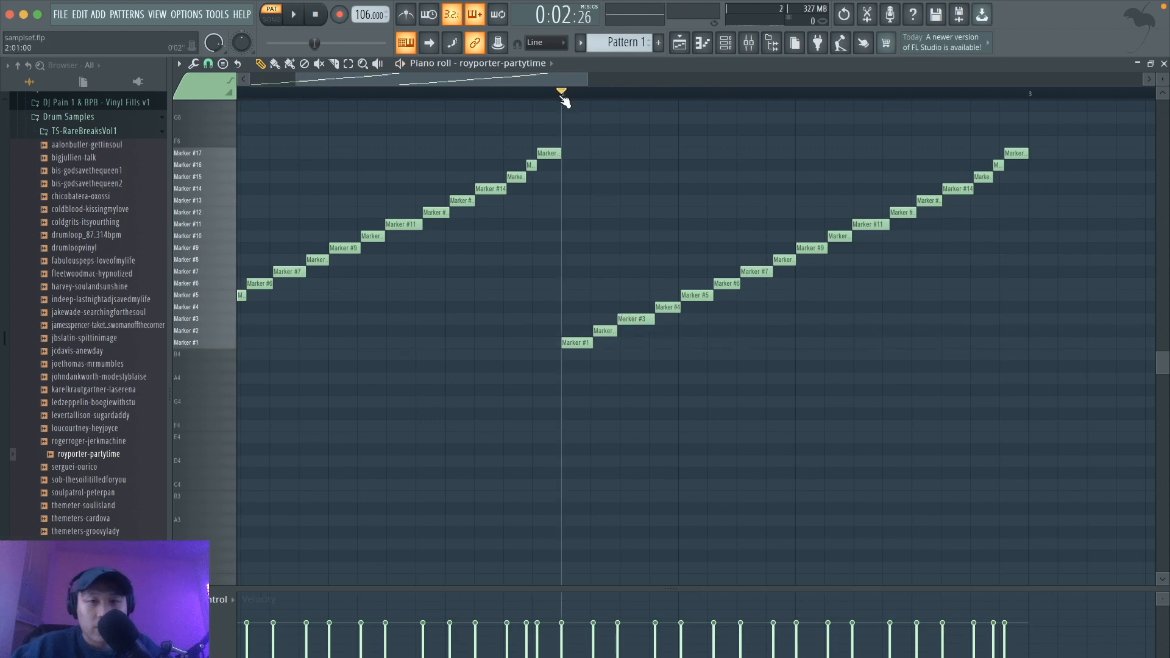
pyautogui.moveTo(641, 316)
pyautogui.mouseDown()
pyautogui.moveTo(641, 353)
pyautogui.moveTo(647, 341)
pyautogui.mouseUp()
pyautogui.click(625, 321)
pyautogui.press('space')
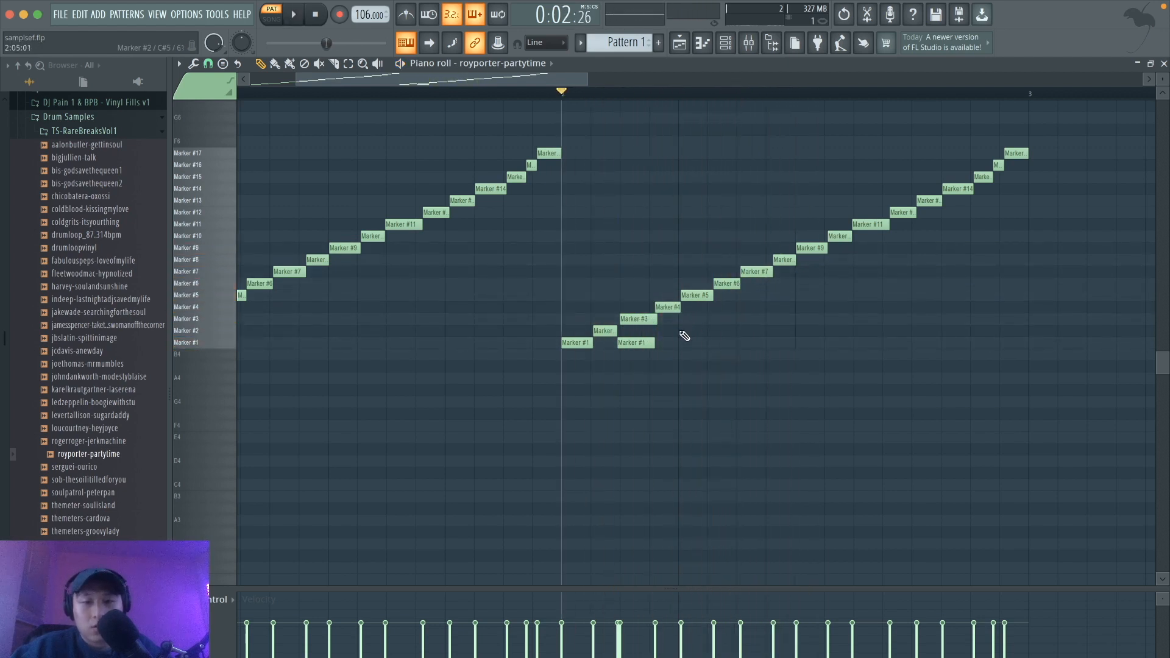
# Try another Marker #1 note right after the relocated one in bar 2 while the pattern plays, and delete it.
pyautogui.click(684, 342)
pyautogui.moveTo(708, 340); pyautogui.dragTo(682, 342)
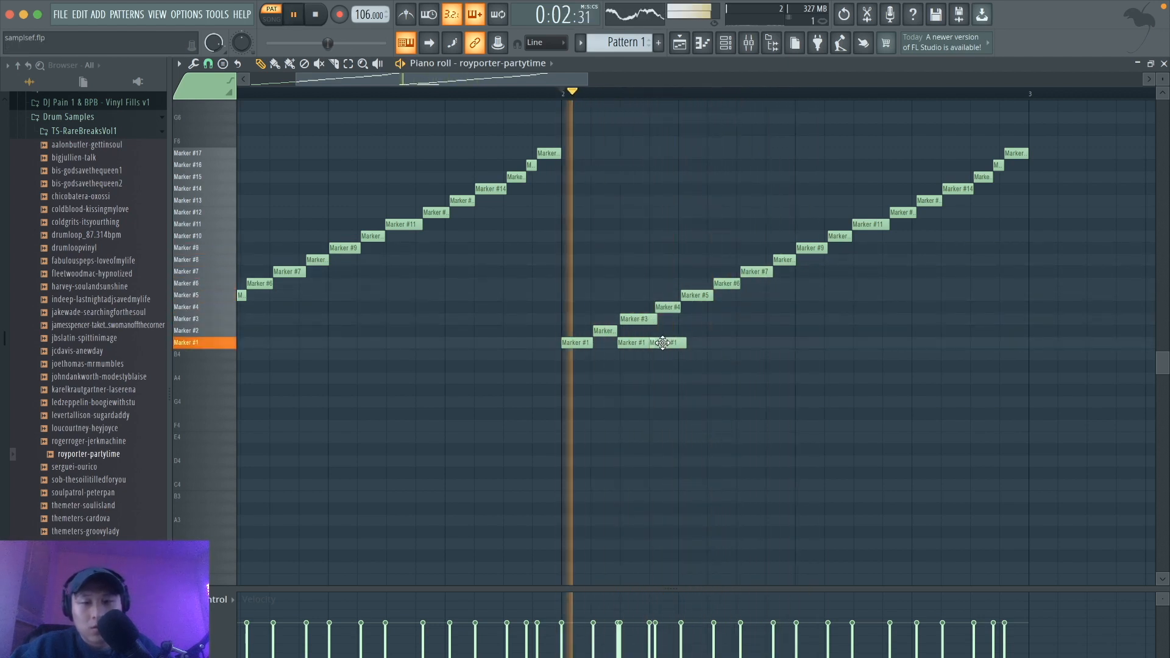
pyautogui.scroll(-5, 855, 323)
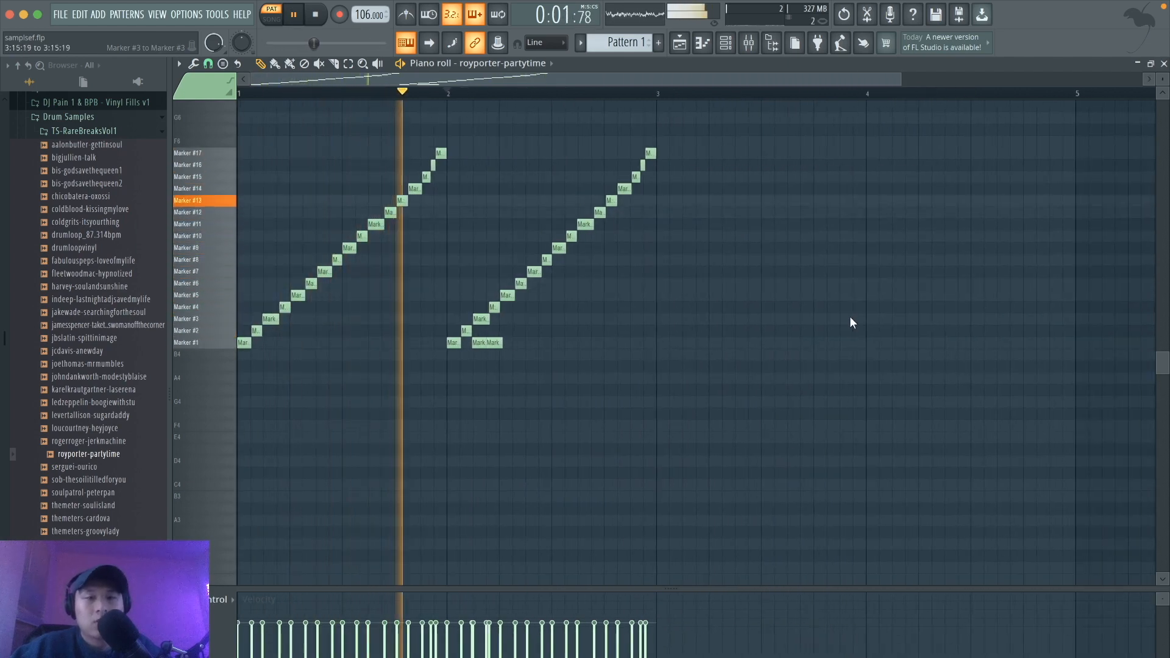
pyautogui.rightClick(494, 343)
pyautogui.press('space')
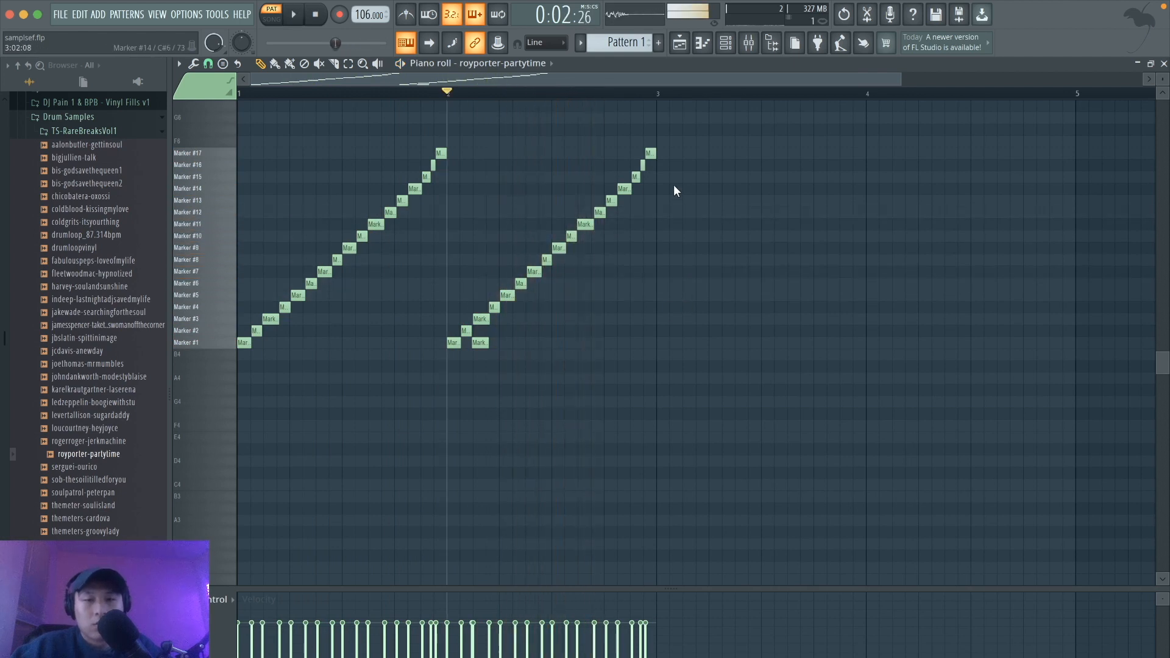
# Move the Marker #15 note near the end of bar 2 down to Marker #13 and play the pattern.
pyautogui.scroll(5, 674, 184)
pyautogui.click(484, 91)
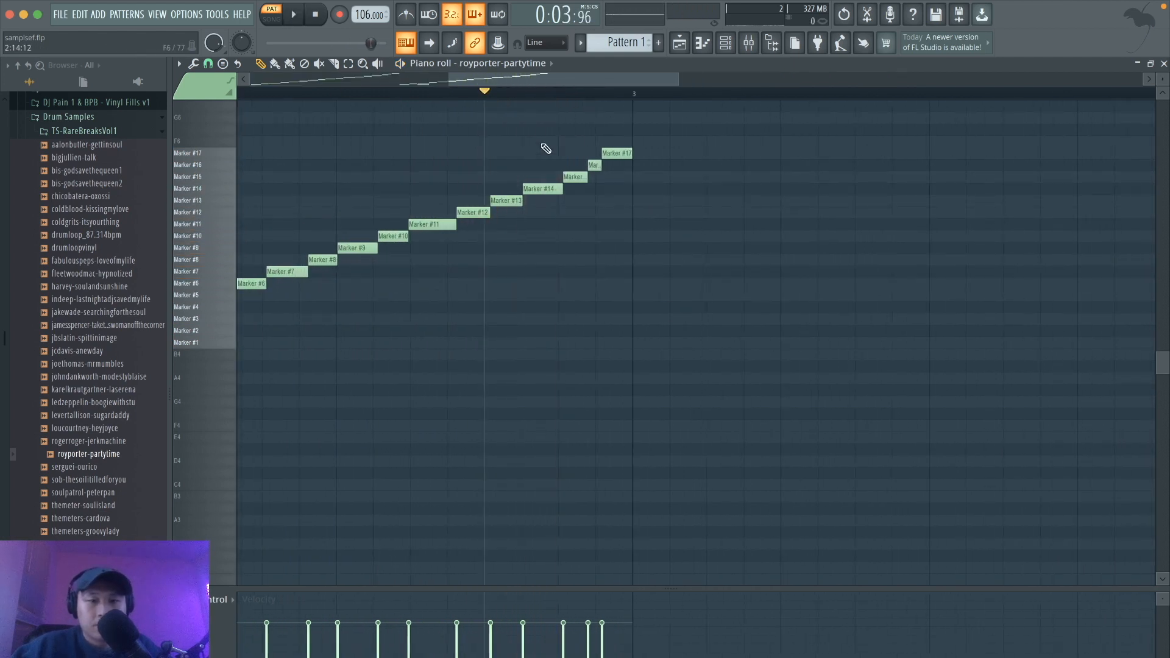
pyautogui.moveTo(573, 178); pyautogui.dragTo(574, 203)
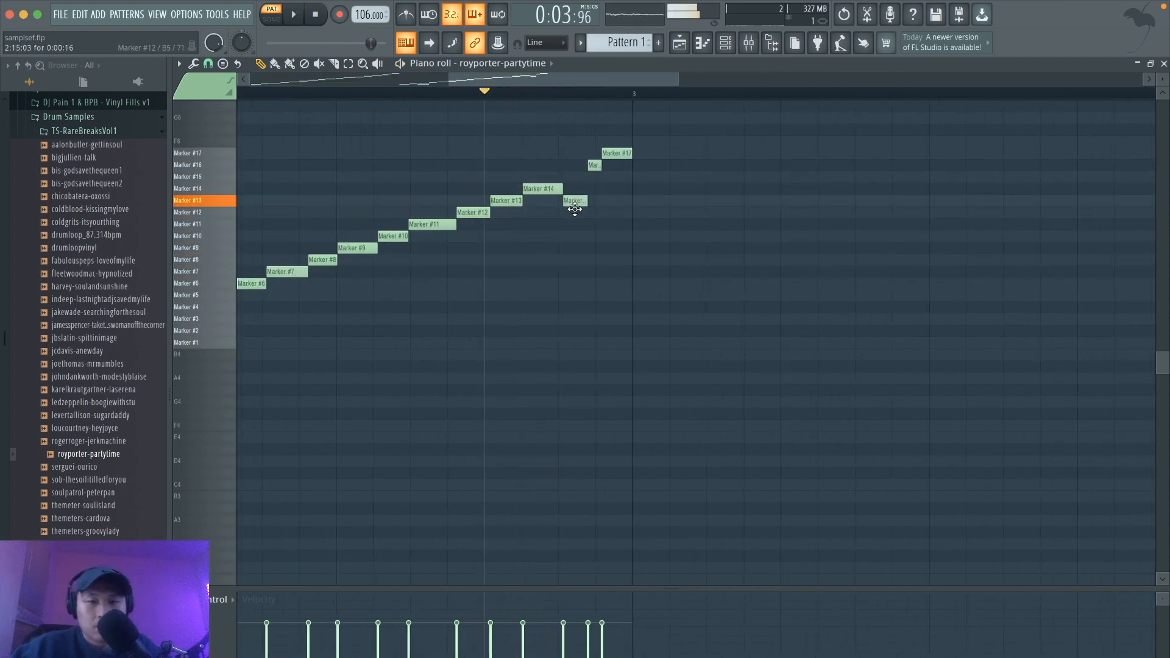
pyautogui.press('space')
pyautogui.scroll(-5, 664, 145)
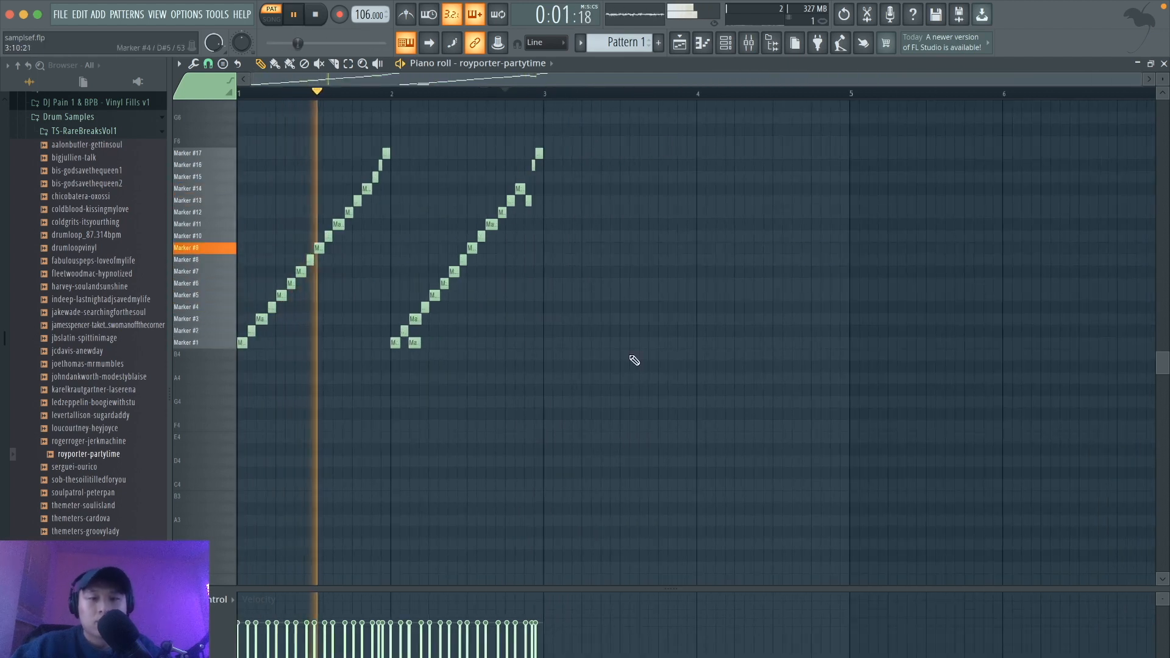
# Duplicate all the notes of bars 1 and 2 into bars 3 and 4, and deselect the copies.
pyautogui.hotkey('ctrl', 'a')
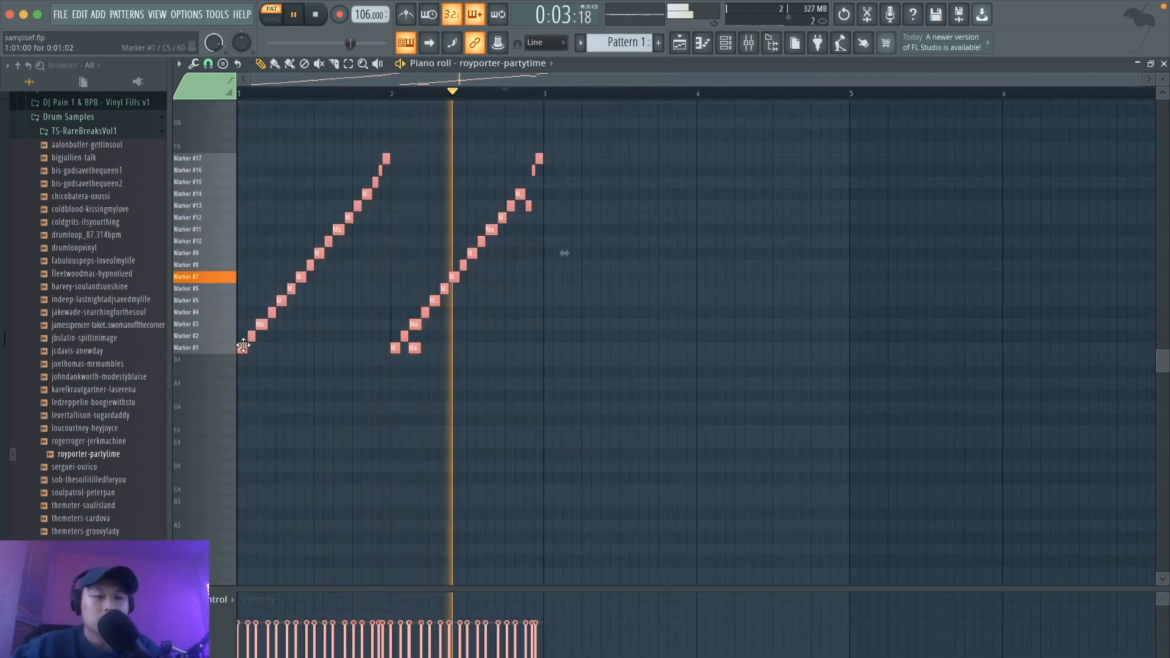
pyautogui.hotkey('ctrl', 'b')
pyautogui.moveTo(557, 359); pyautogui.dragTo(553, 360)
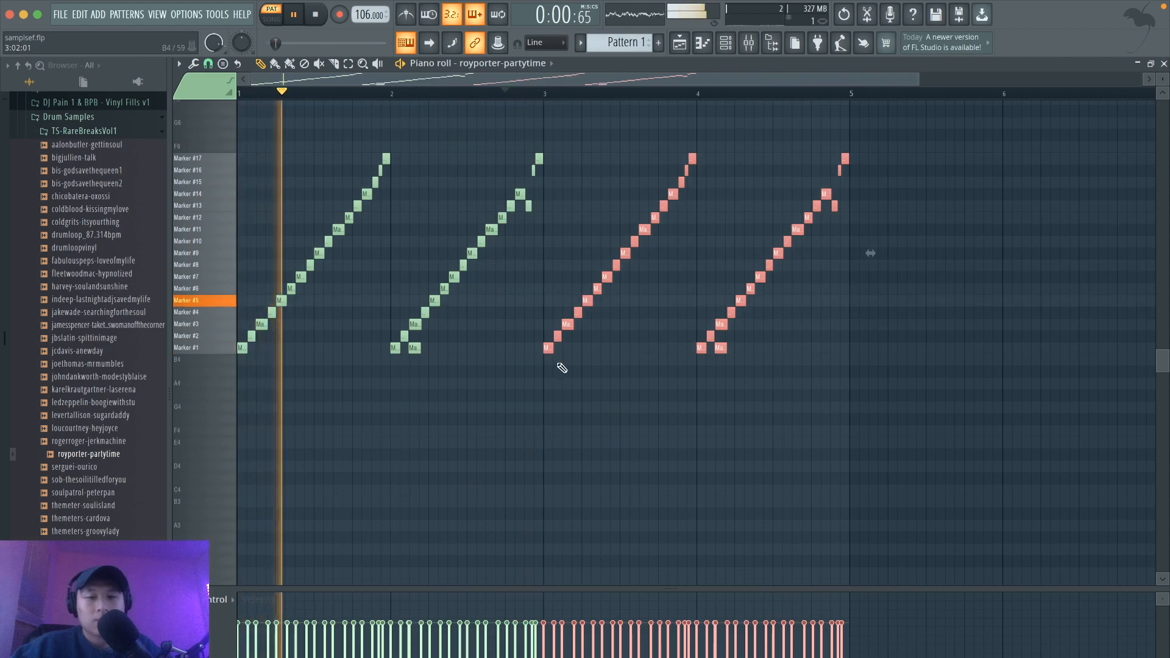
pyautogui.keyDown('ctrl'); pyautogui.click(561, 368); pyautogui.keyUp('ctrl')
# Reopen the royporter-partytime Slicex window and move Marker #5 later, onto the start of its loud hit.
pyautogui.click(724, 47)
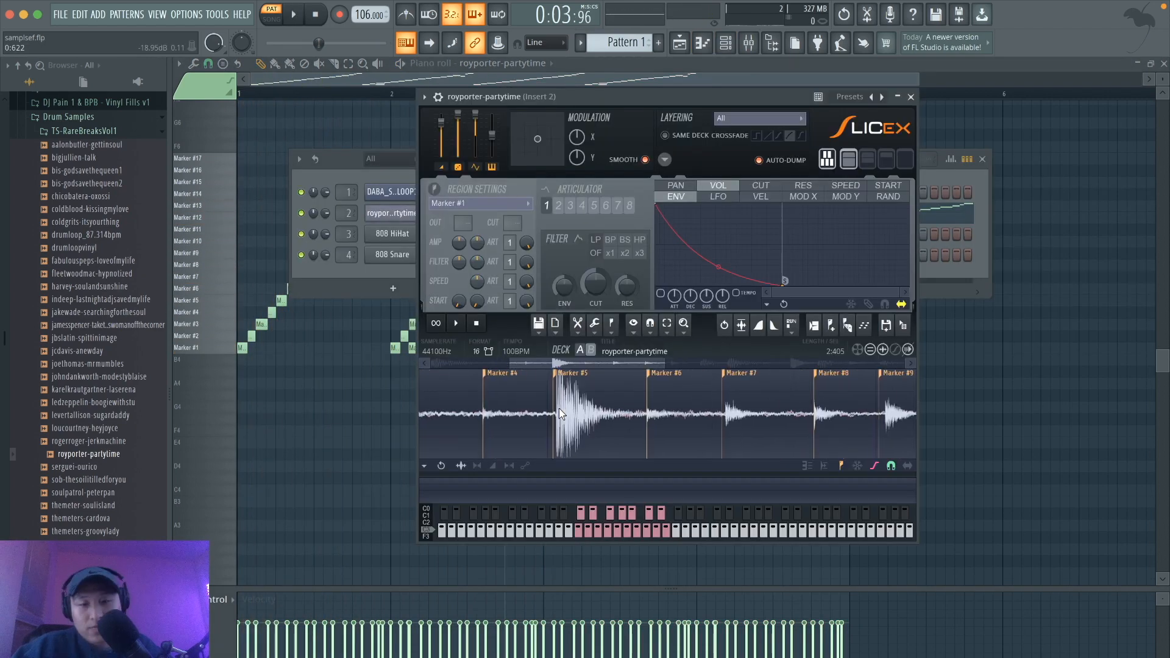
pyautogui.scroll(4, 558, 408)
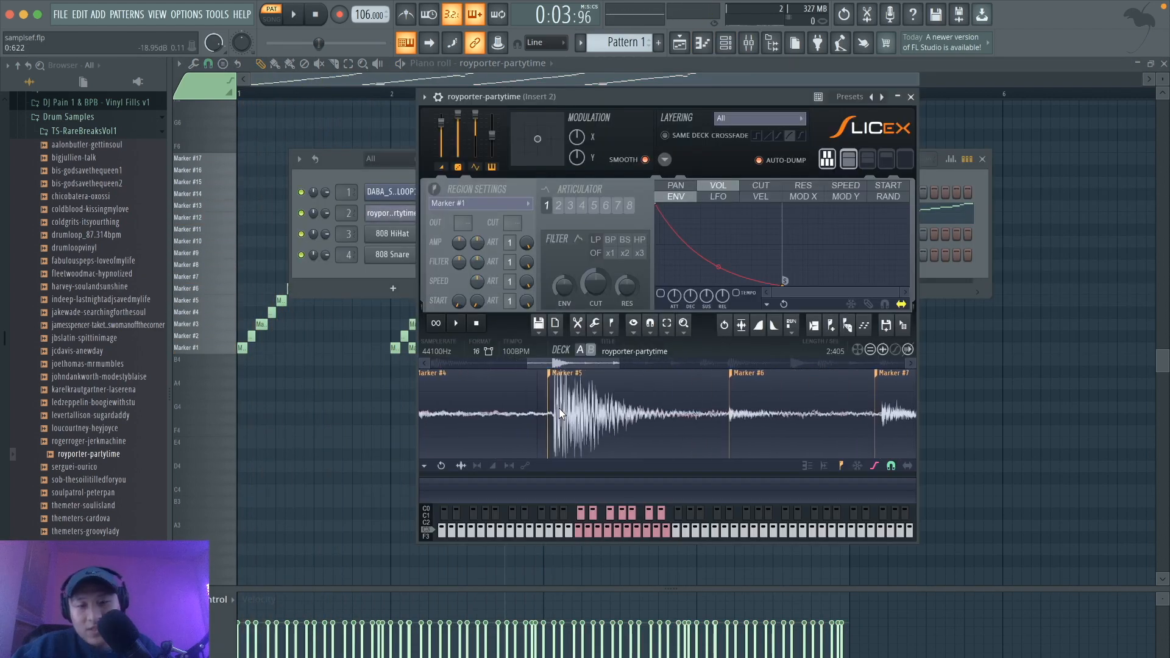
pyautogui.scroll(3, 558, 408)
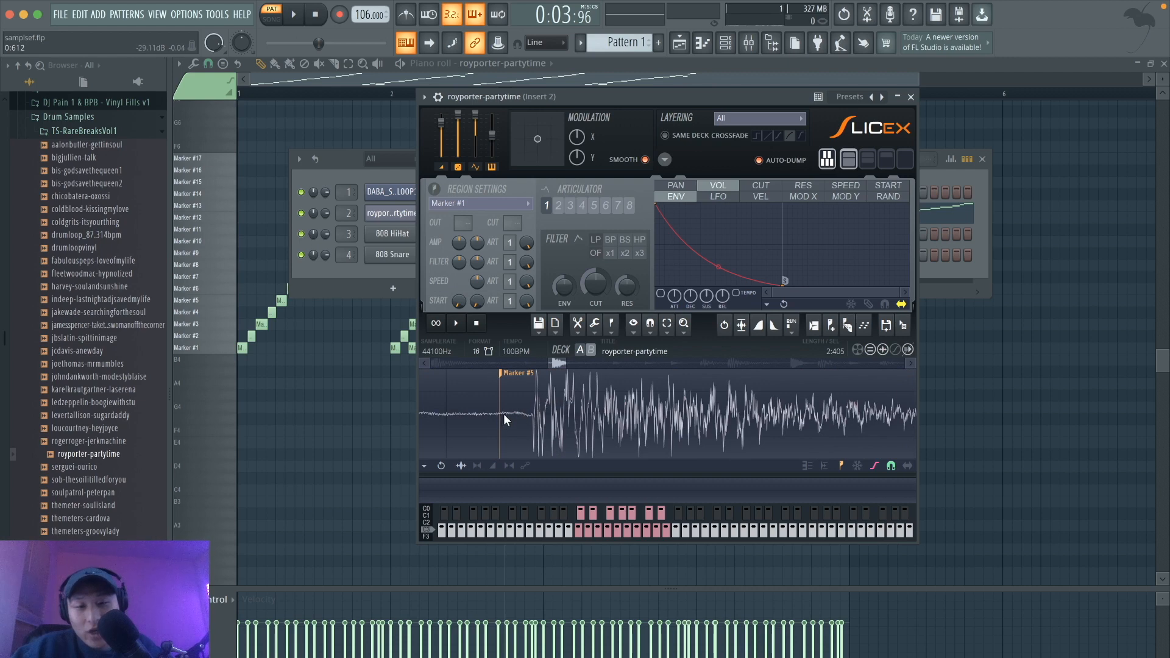
pyautogui.moveTo(506, 379); pyautogui.dragTo(538, 379)
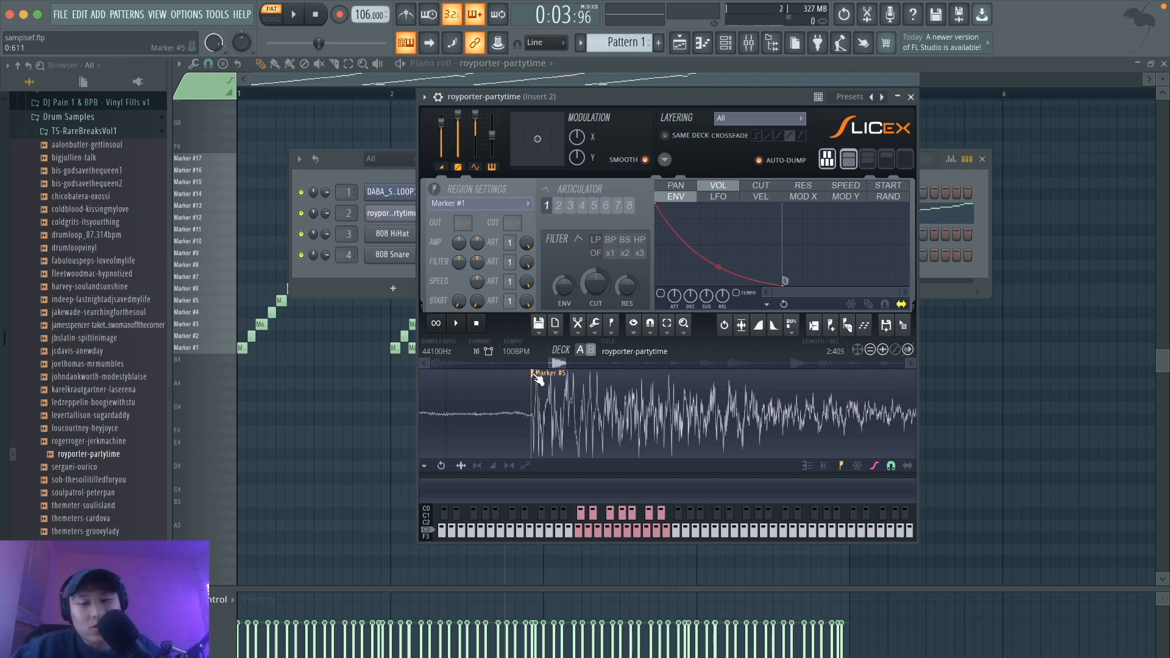
# Move Marker #7 in the Slicex waveform slightly later so the slice starts right at its hit.
pyautogui.scroll(-4, 598, 414)
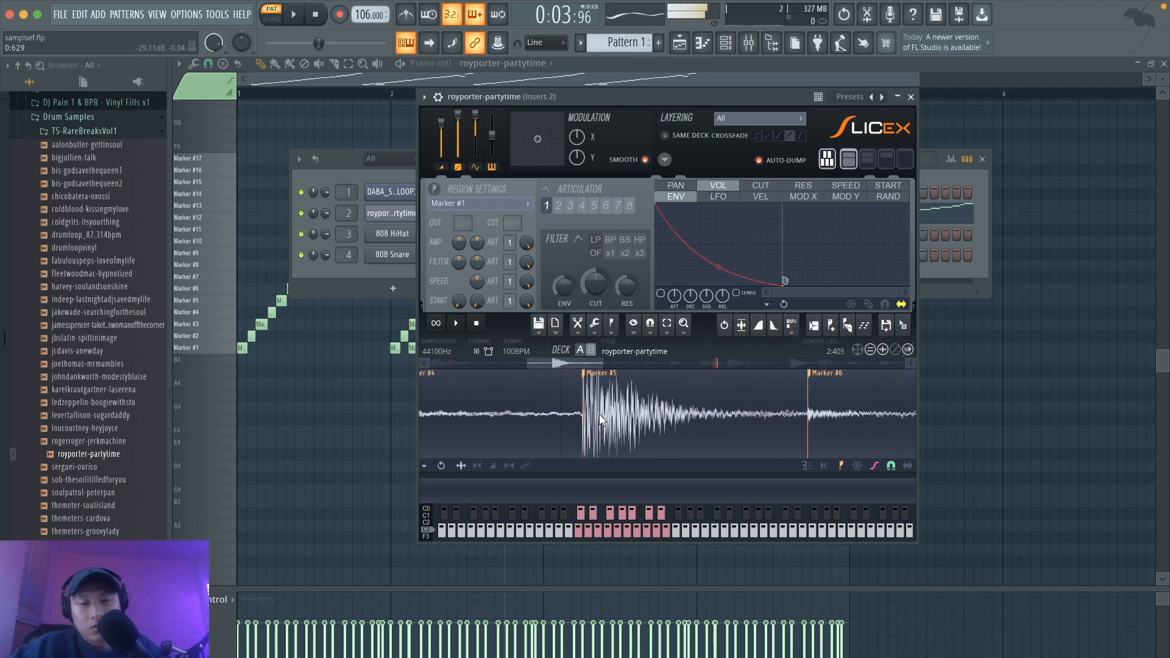
pyautogui.scroll(-5, 598, 414)
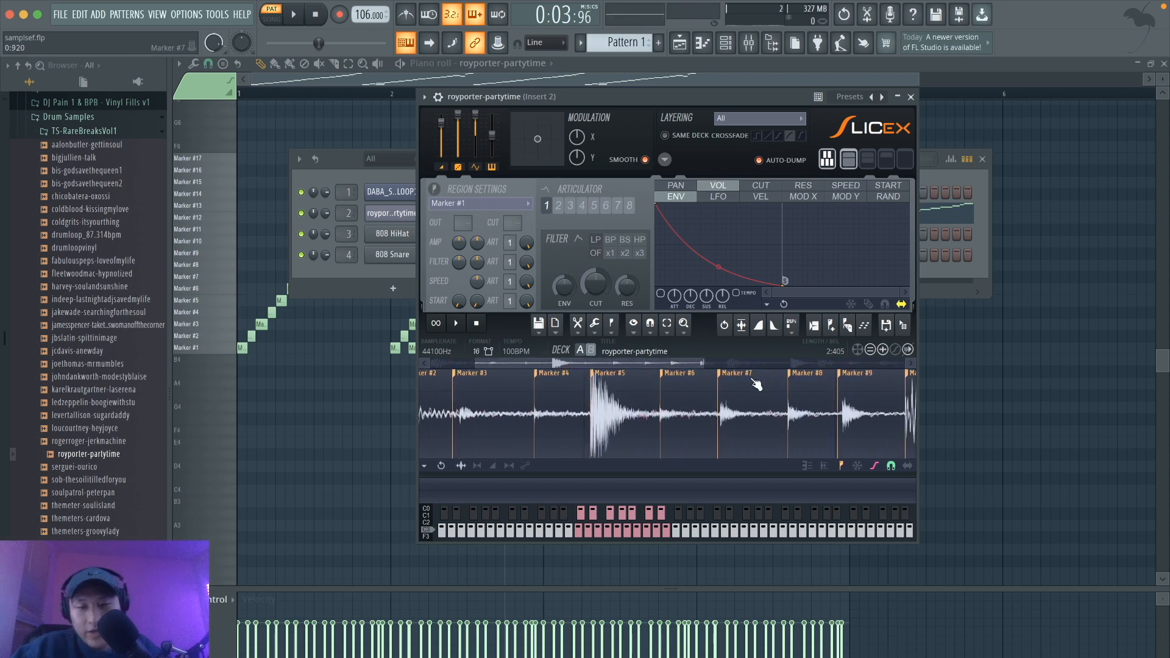
pyautogui.scroll(5, 756, 384)
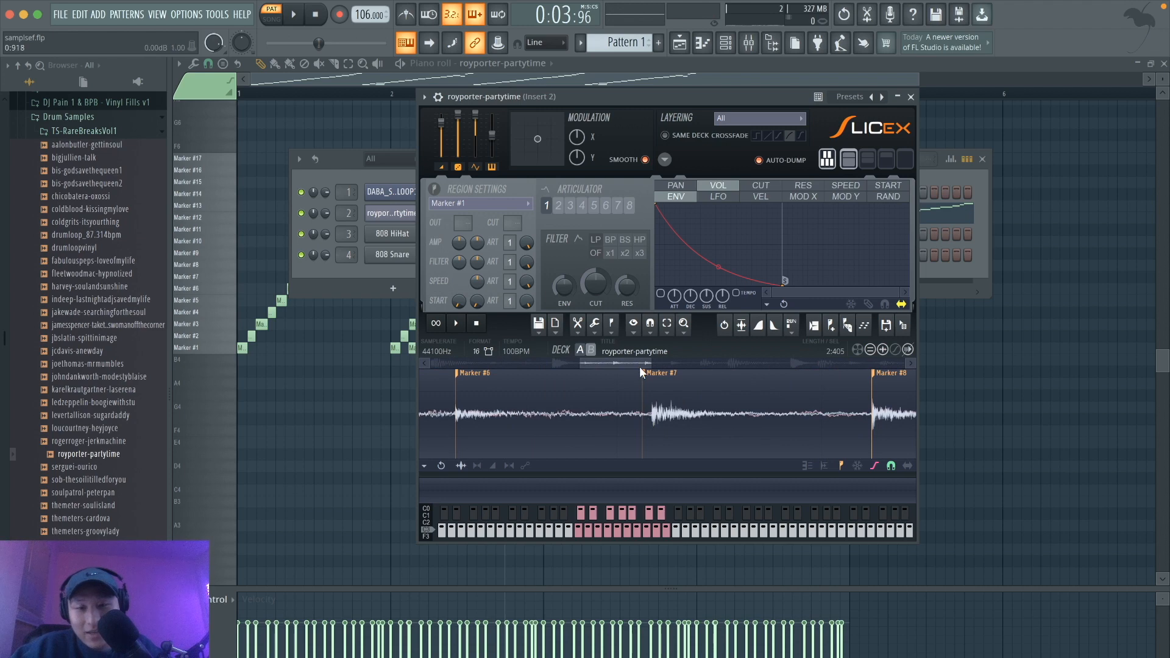
pyautogui.moveTo(647, 378); pyautogui.dragTo(656, 377)
# Look at DABA_SAMPLELOOP1's slices in Fruity Slicer for comparison, and return to the royporter-partytime Slicex window.
pyautogui.click(396, 193)
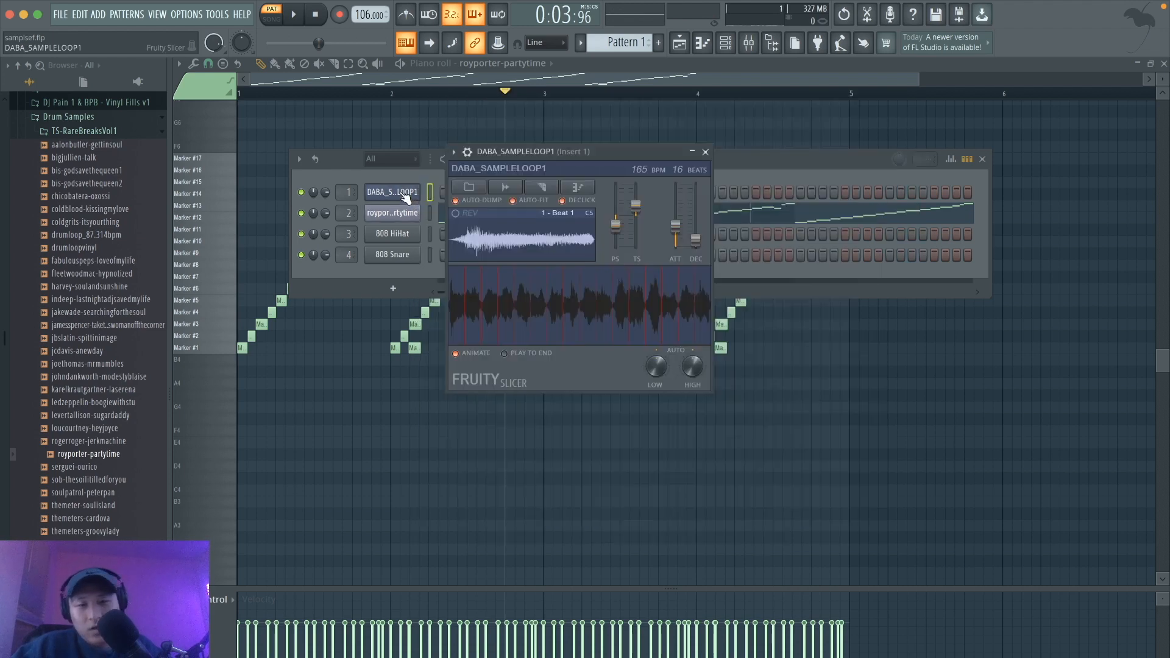
pyautogui.click(545, 289)
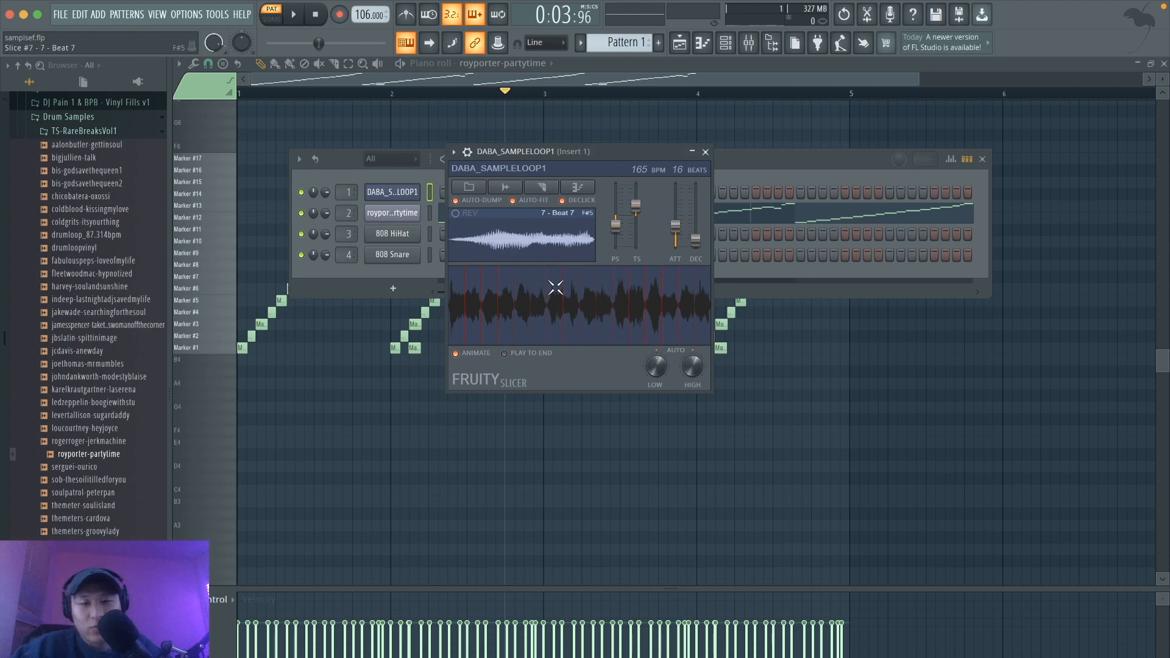
pyautogui.click(393, 212)
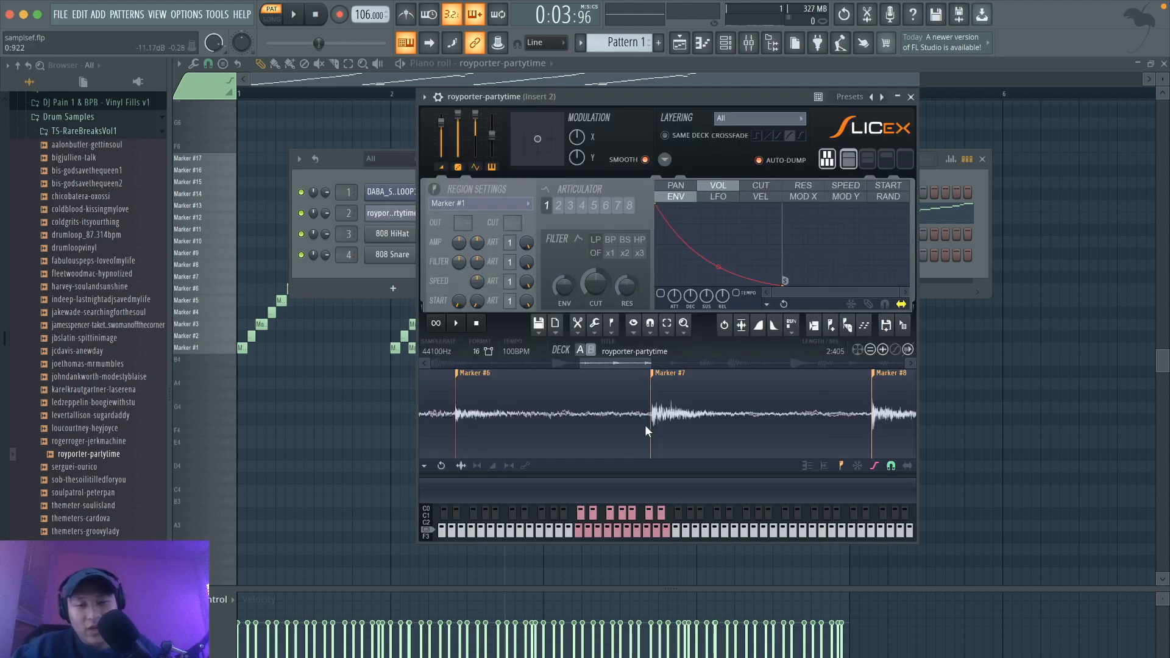
# Move Marker #9 in the Slicex waveform later so its slice starts right at the hit.
pyautogui.scroll(-3, 682, 385)
pyautogui.scroll(3, 683, 386)
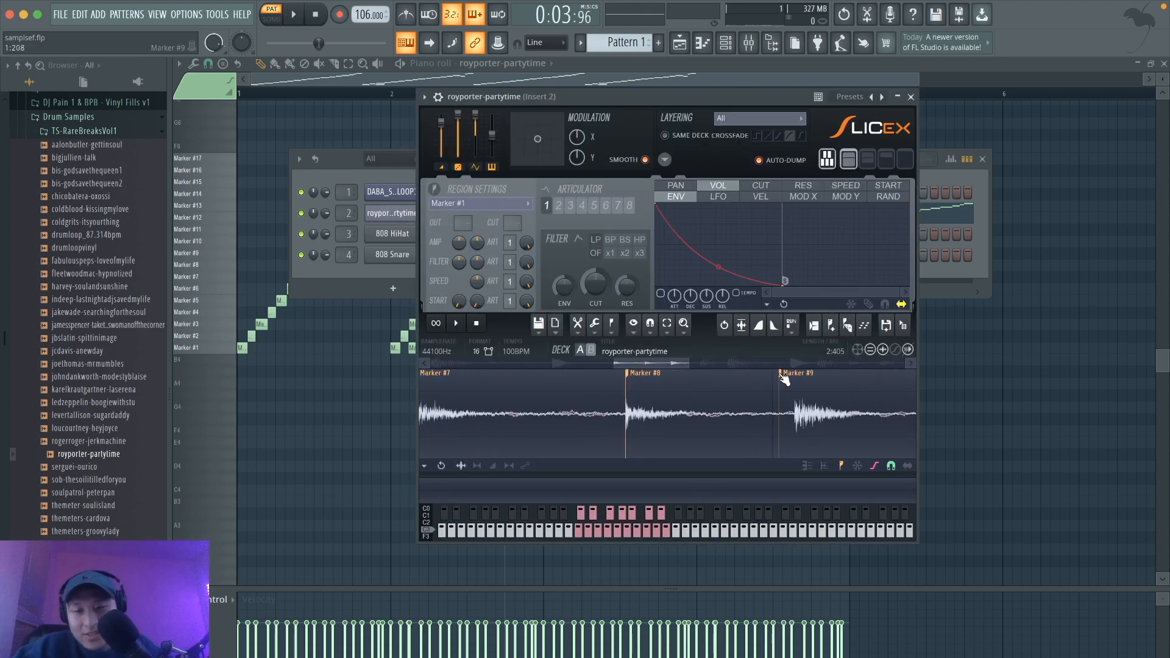
pyautogui.moveTo(781, 375); pyautogui.dragTo(797, 378)
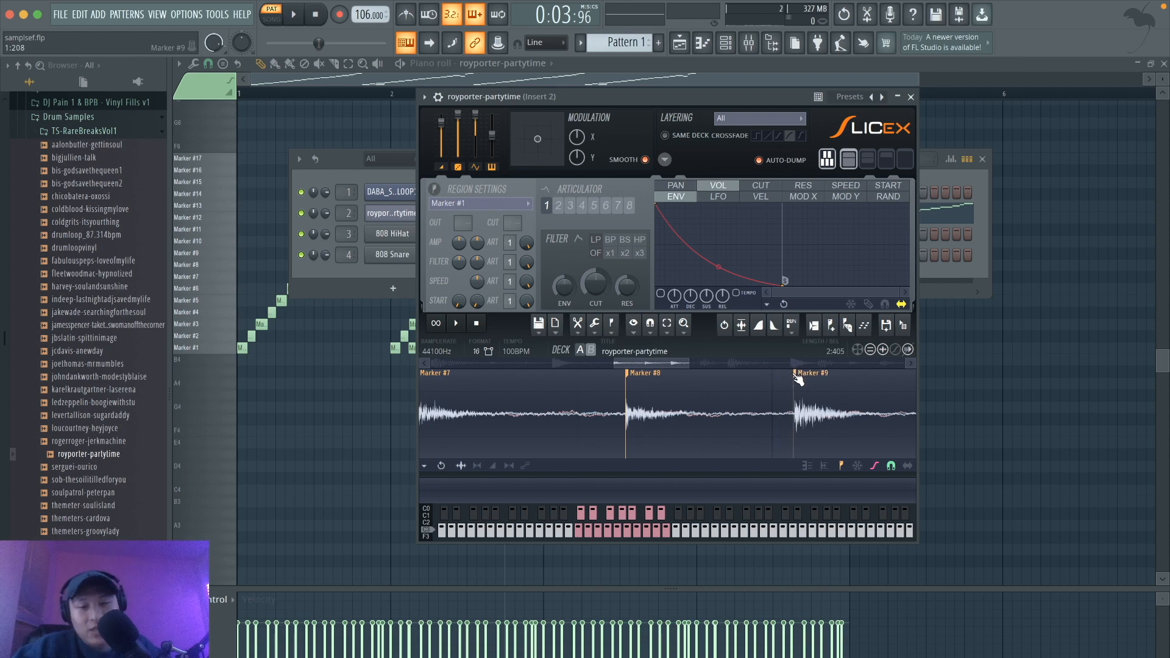
pyautogui.scroll(-4, 701, 411)
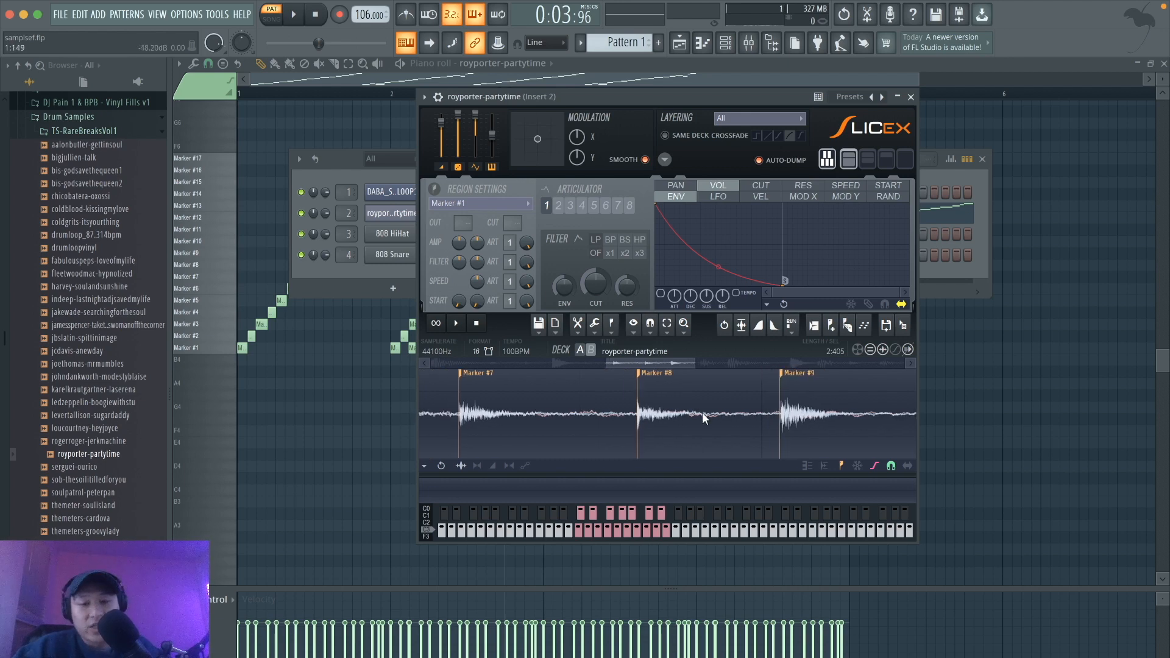
pyautogui.scroll(-4, 702, 412)
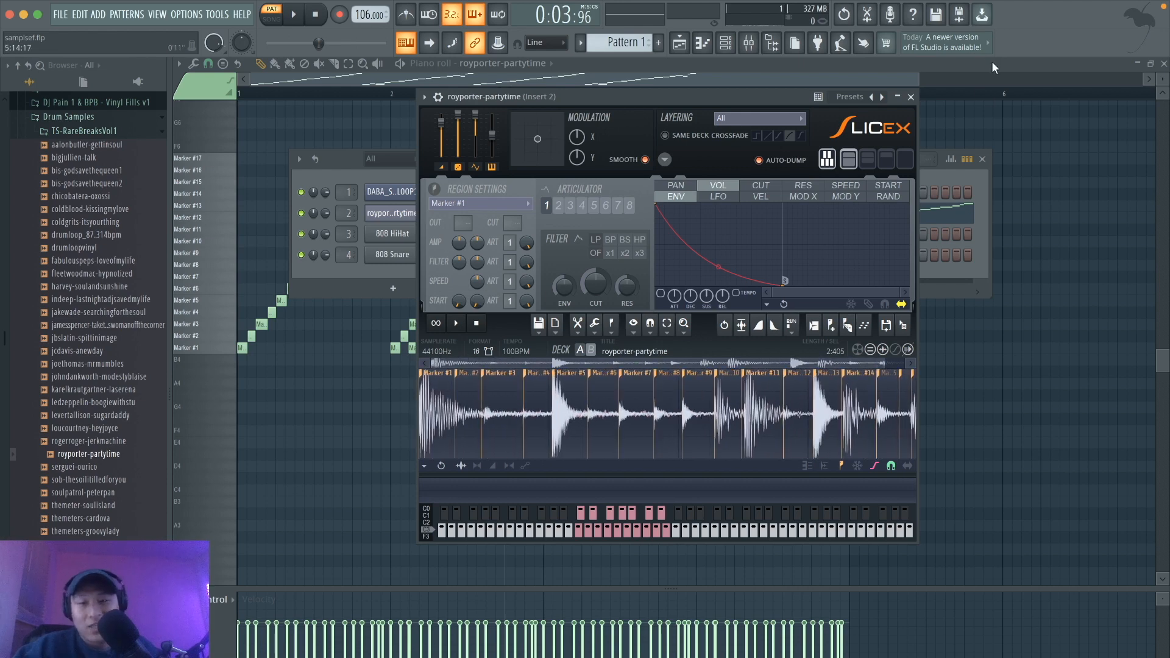
# Close the Slicex window and play the chopped royporter-partytime pattern from the piano roll.
pyautogui.click(911, 97)
pyautogui.click(660, 214)
pyautogui.click(660, 213)
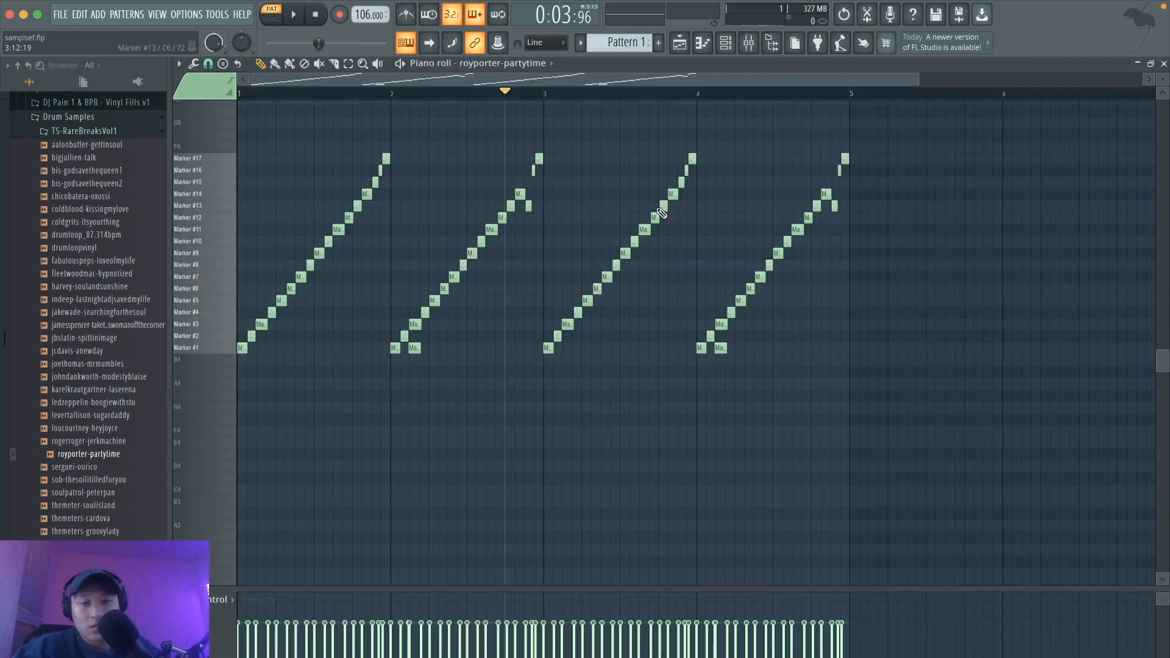
pyautogui.press('space')
pyautogui.scroll(-1, 770, 257)
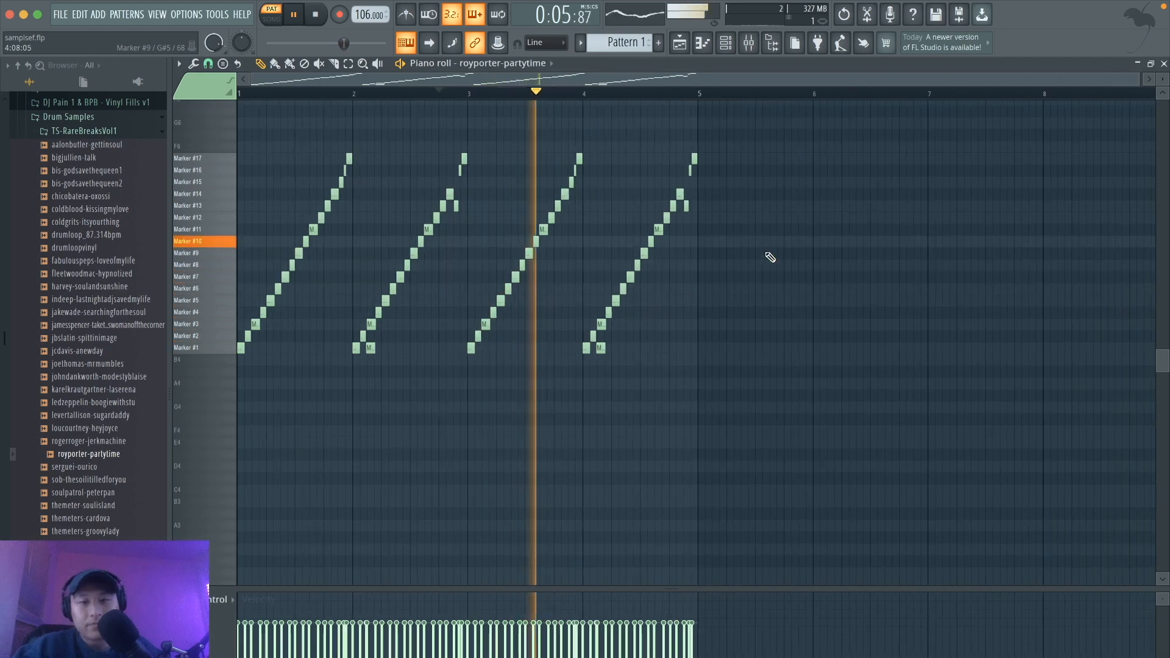